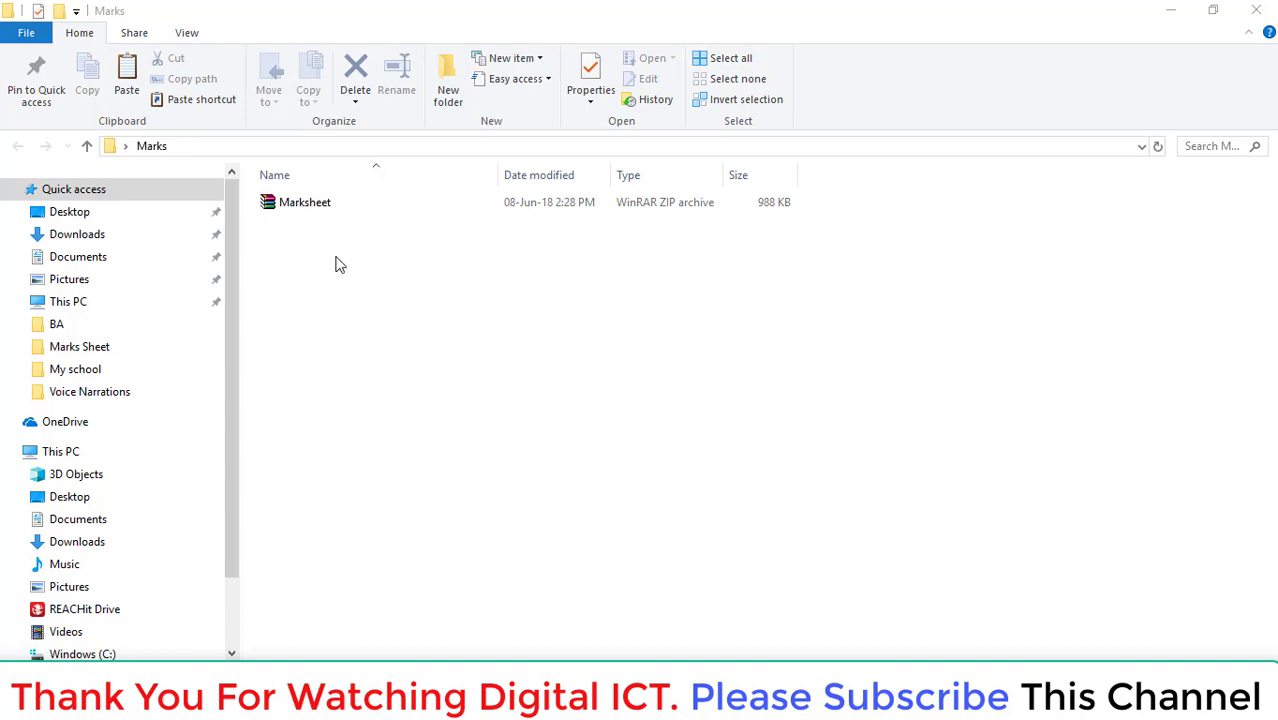
Extract Marksheet.zip into the Marks folder and select the Marks_Class-Three workbook.
{"action": "left_click", "coordinate": [305, 206]}
{"action": "right_click", "coordinate": [305, 206]}
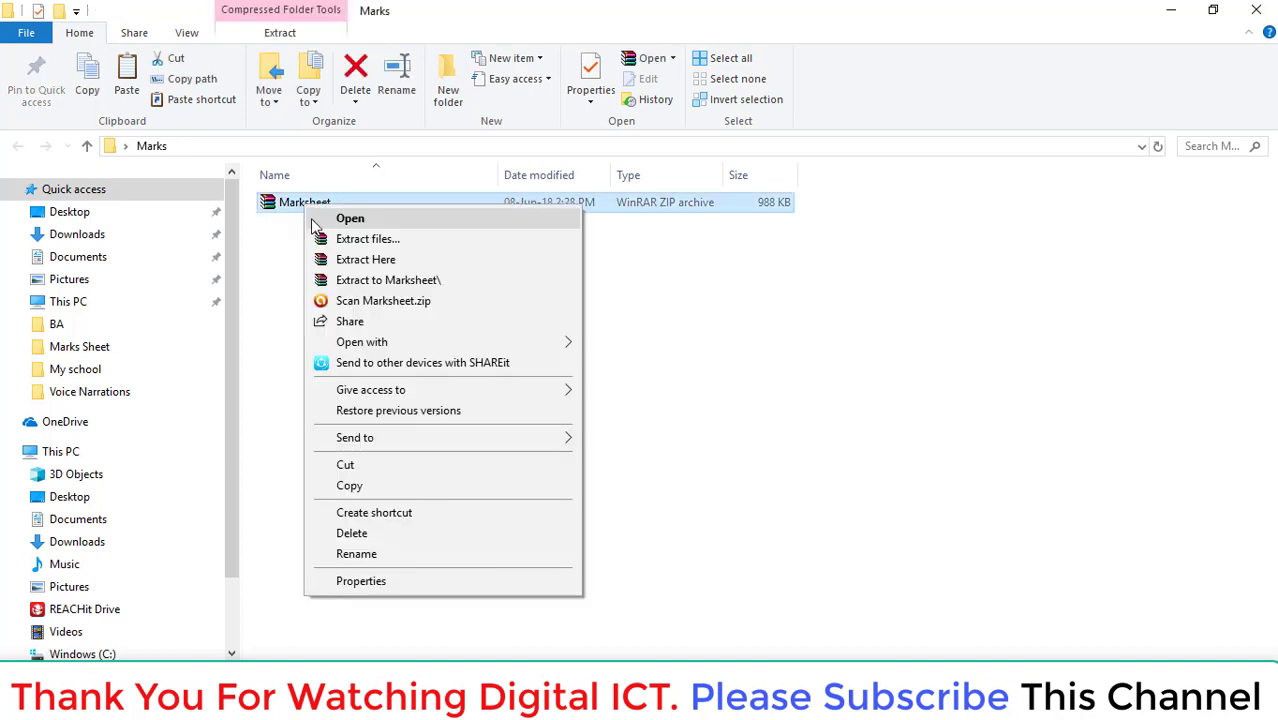
{"action": "left_click", "coordinate": [339, 262]}
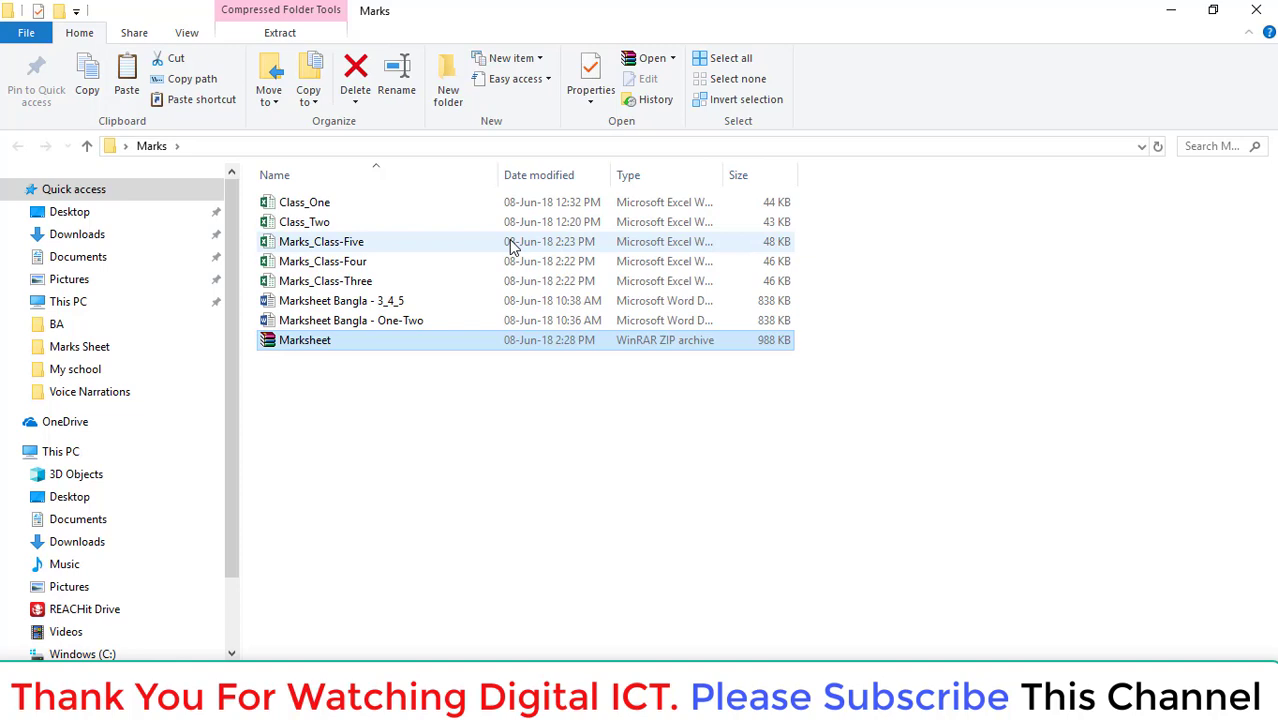
{"action": "left_click", "coordinate": [364, 289]}
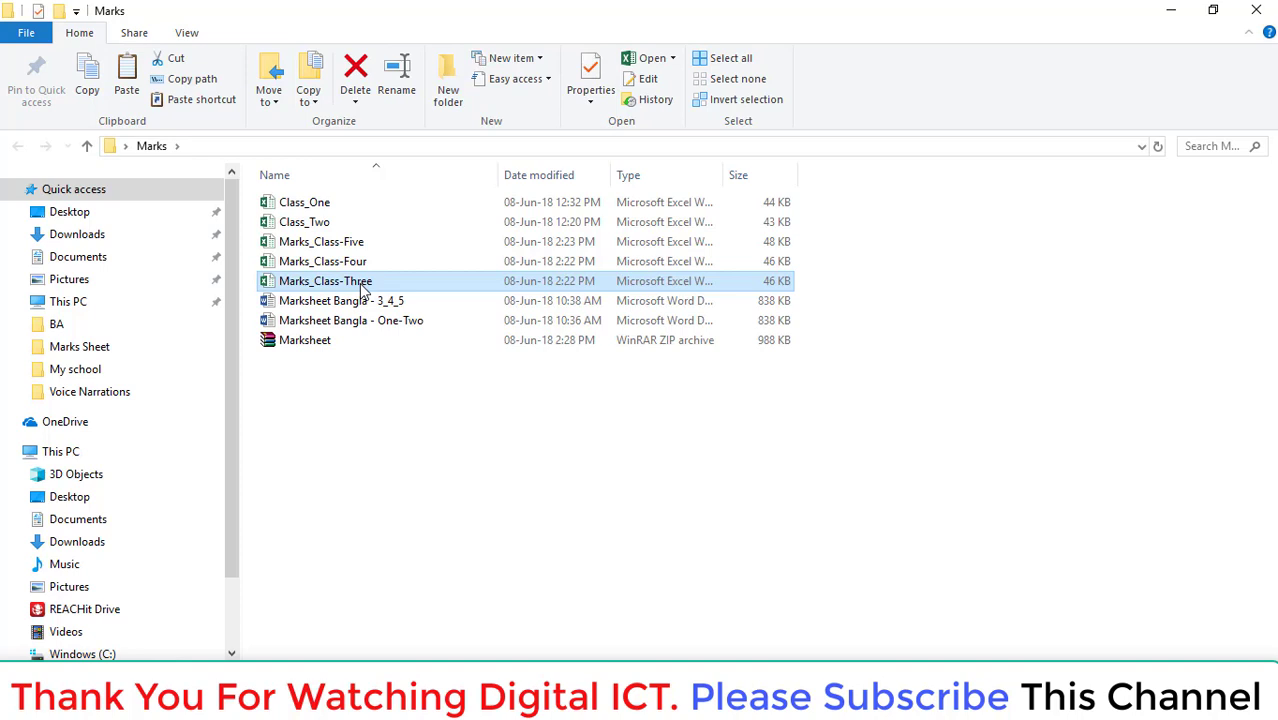
Open Marks_Class-Three and view the Bangla, English, Mathematics, Bang_G_Studies, Religion, Science, Physical_Song and Craft_Art sheets.
{"action": "double_click", "coordinate": [364, 289]}
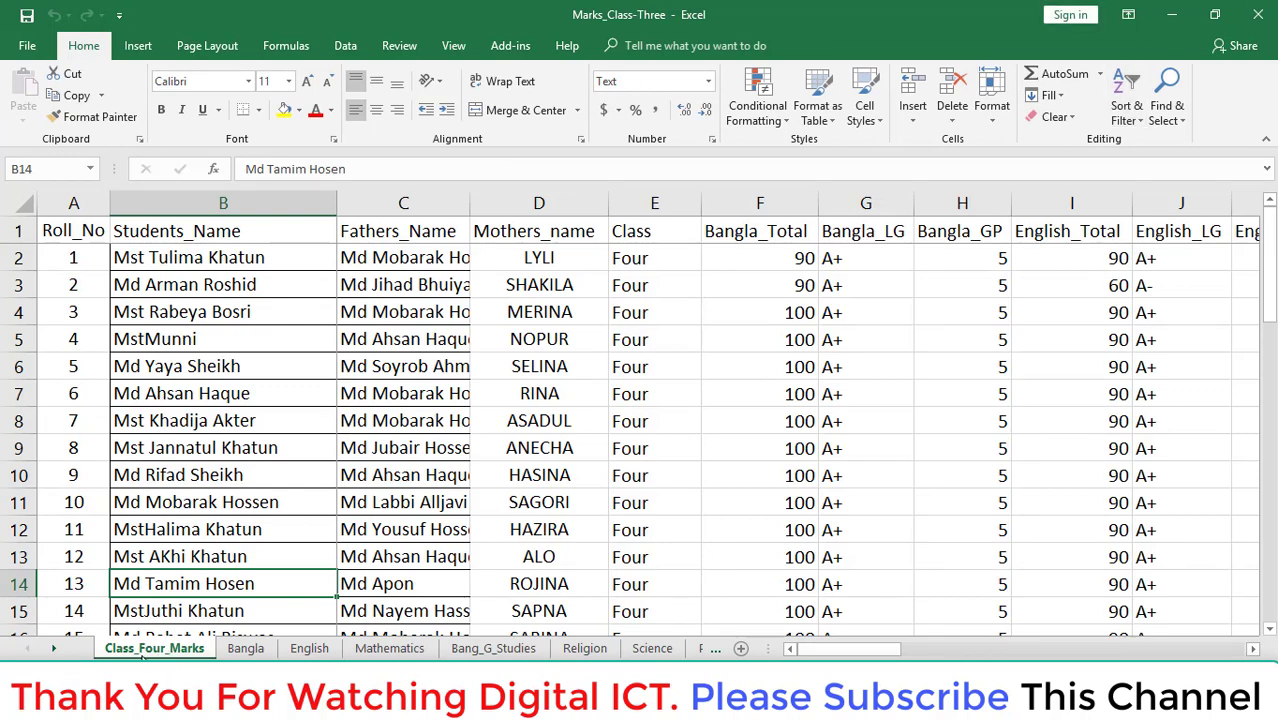
{"action": "left_click", "coordinate": [242, 652]}
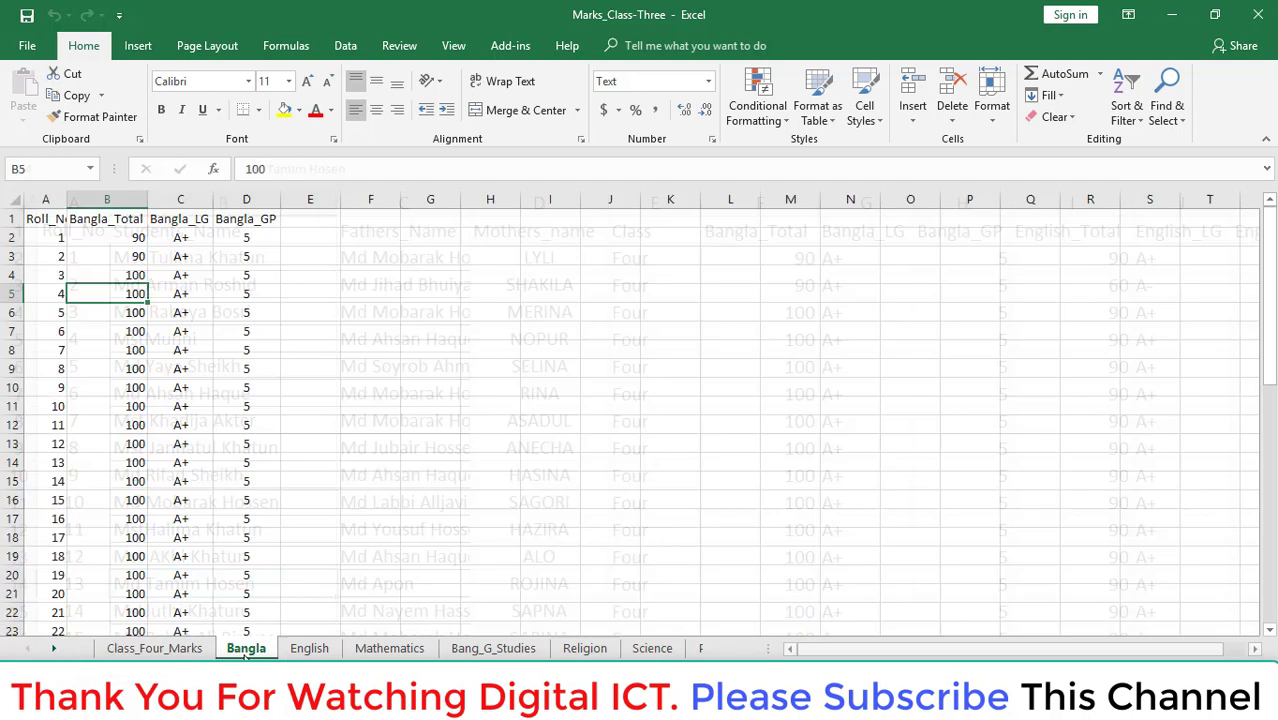
{"action": "left_click", "coordinate": [311, 650]}
{"action": "left_click", "coordinate": [391, 650]}
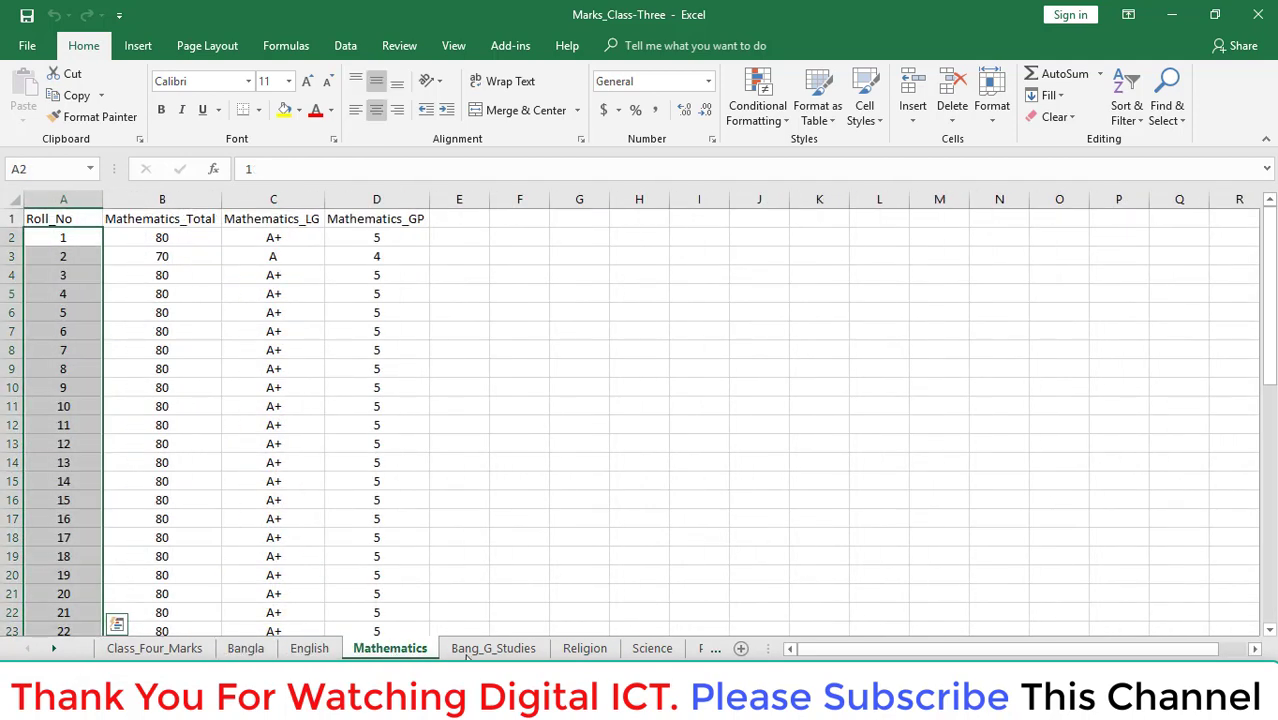
{"action": "left_click", "coordinate": [478, 650]}
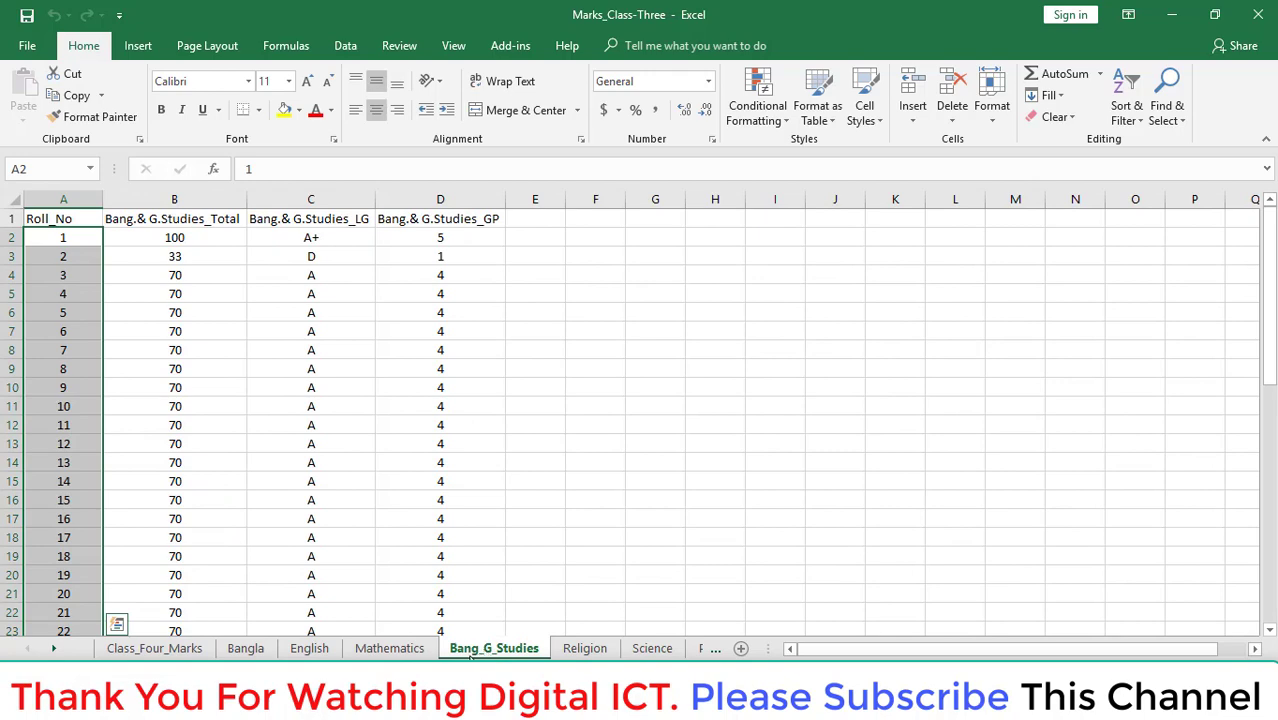
{"action": "left_click", "coordinate": [585, 650]}
{"action": "left_click", "coordinate": [655, 650]}
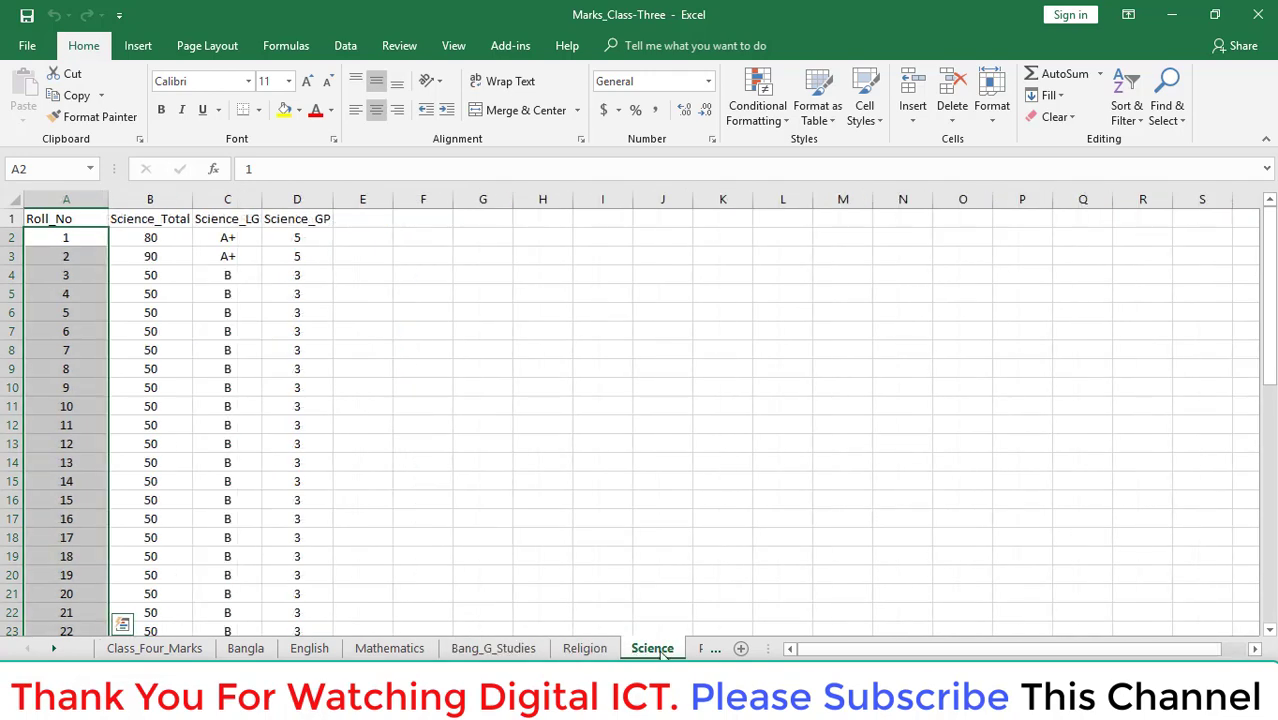
{"action": "left_click", "coordinate": [702, 650]}
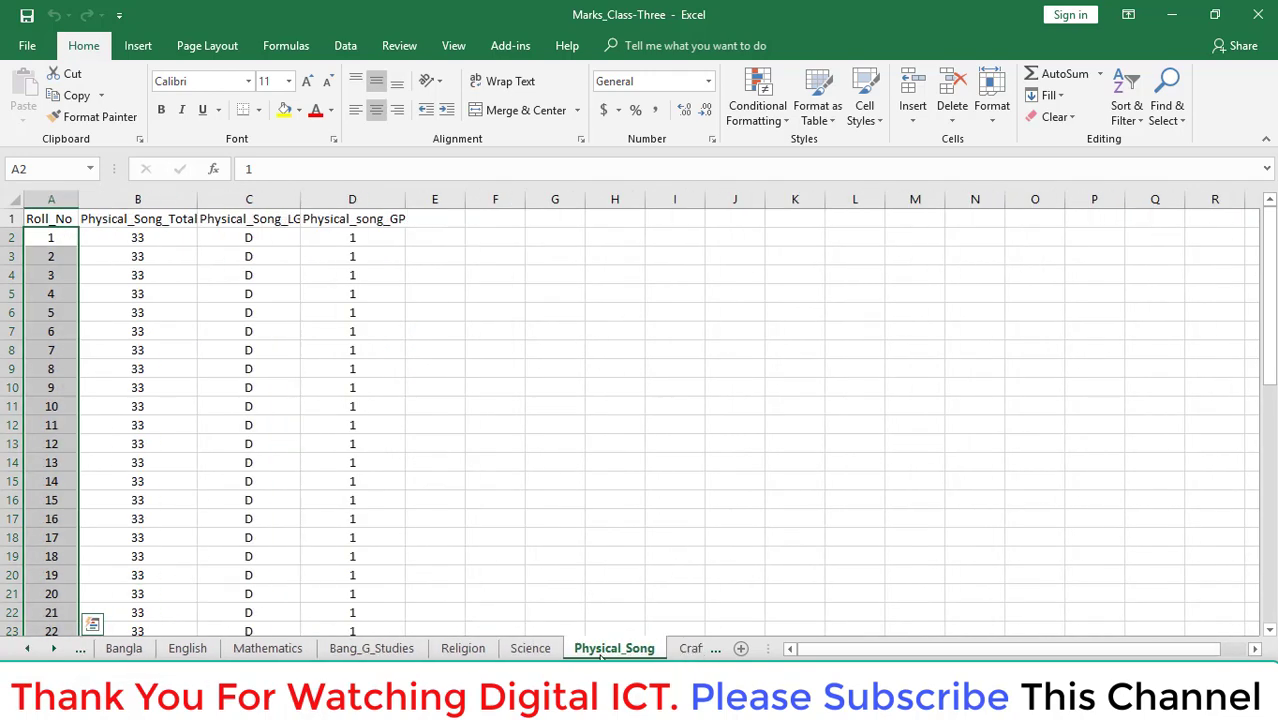
{"action": "left_click", "coordinate": [690, 650]}
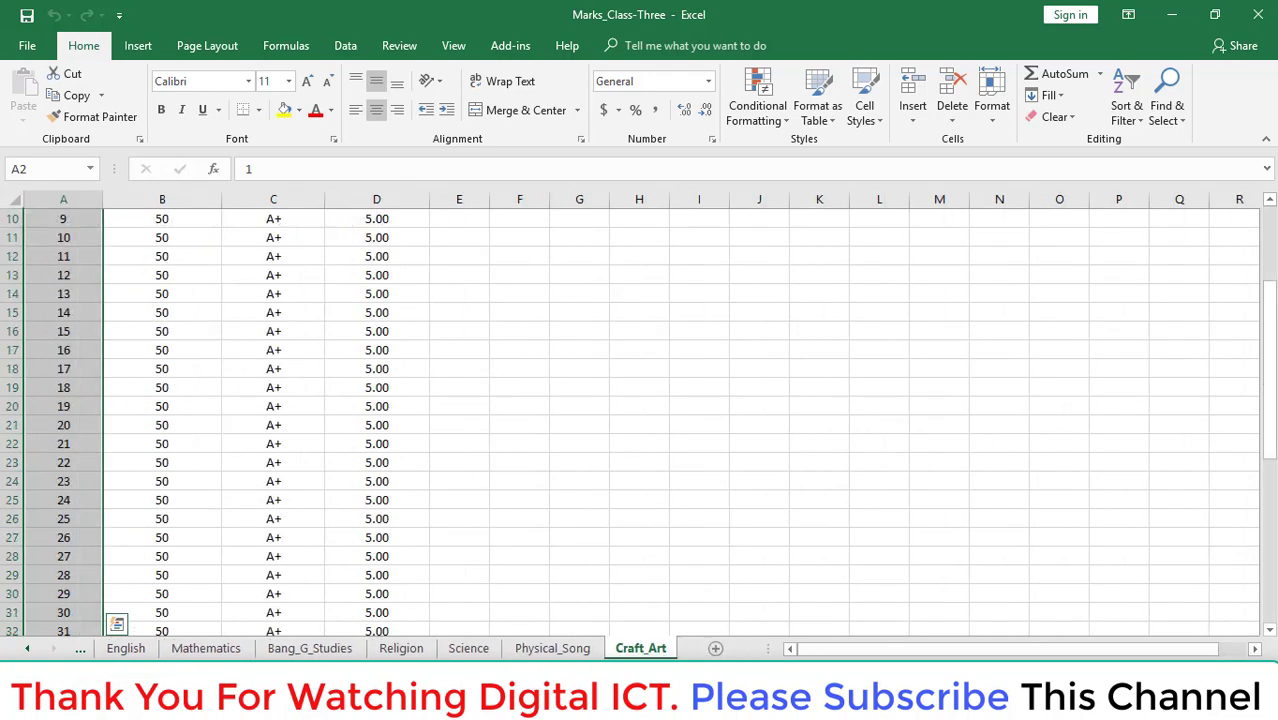
{"action": "left_click", "coordinate": [28, 649]}
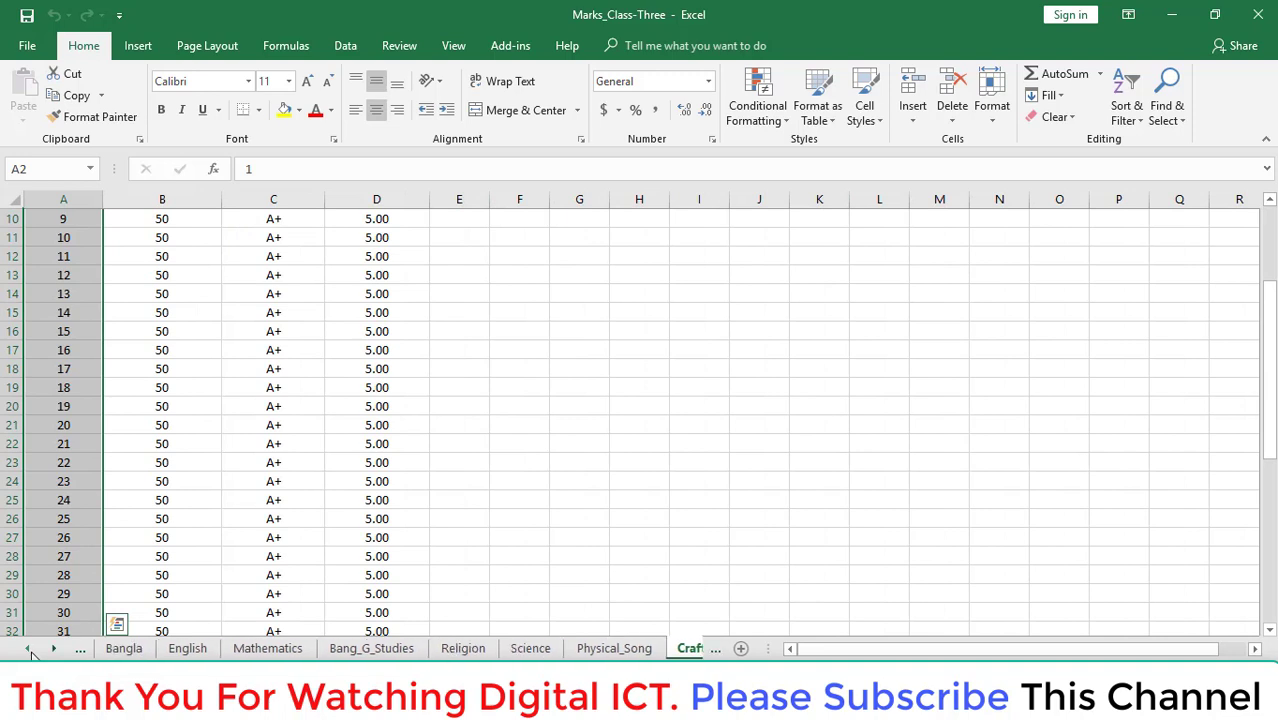
{"action": "left_click", "coordinate": [28, 649]}
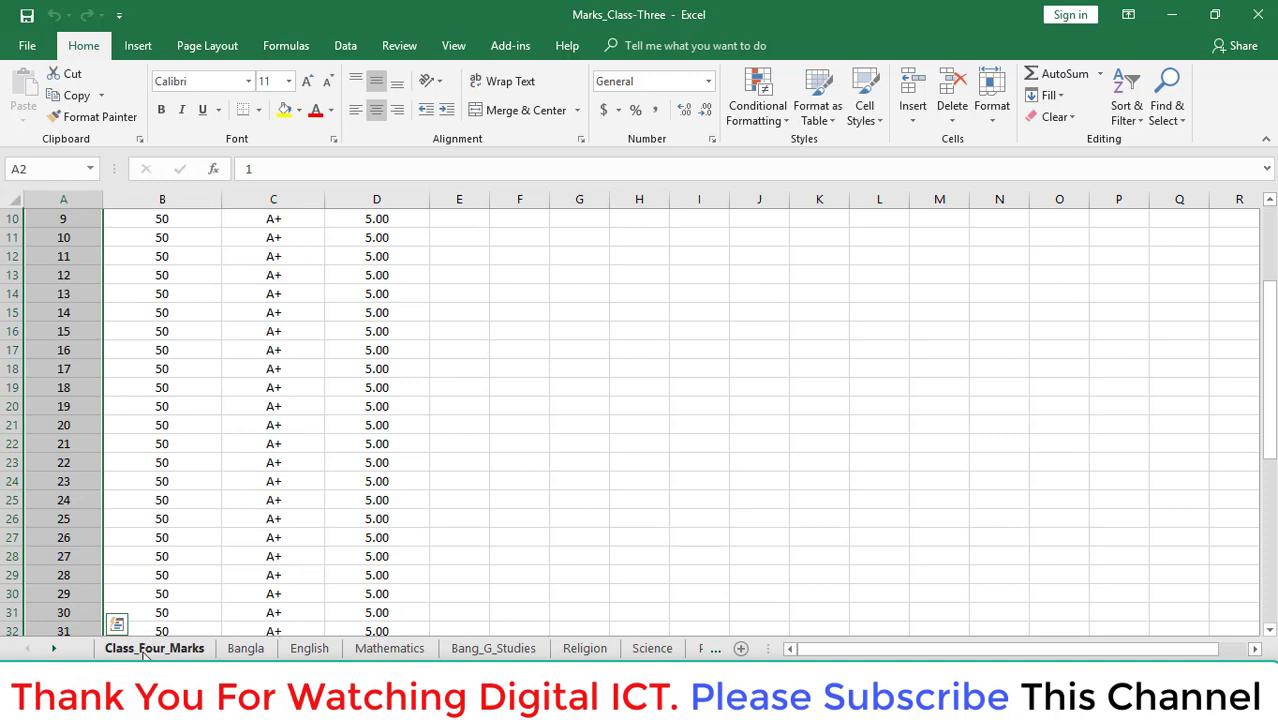
On Class_Four_Marks, widen columns C (Fathers_Name) and D (Mothers_name) to show full names.
{"action": "left_click", "coordinate": [145, 651]}
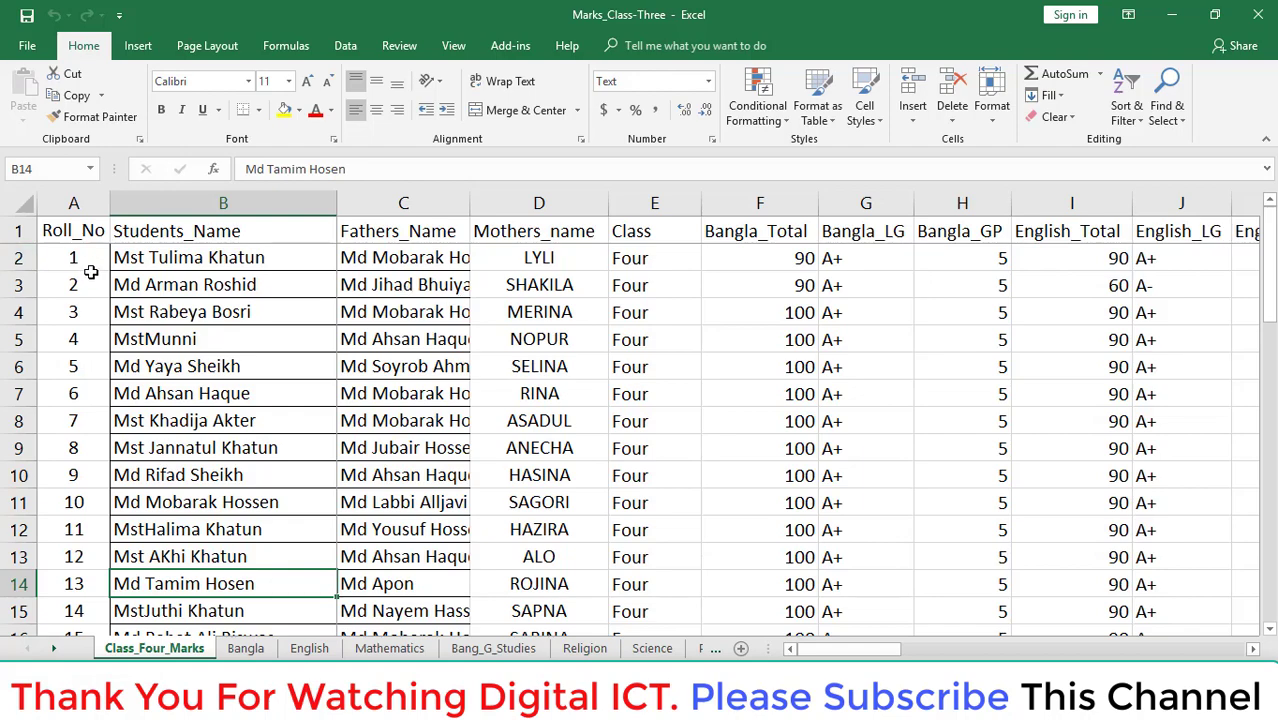
{"action": "scroll", "coordinate": [80, 514], "scroll_direction": "down", "scroll_amount": 3}
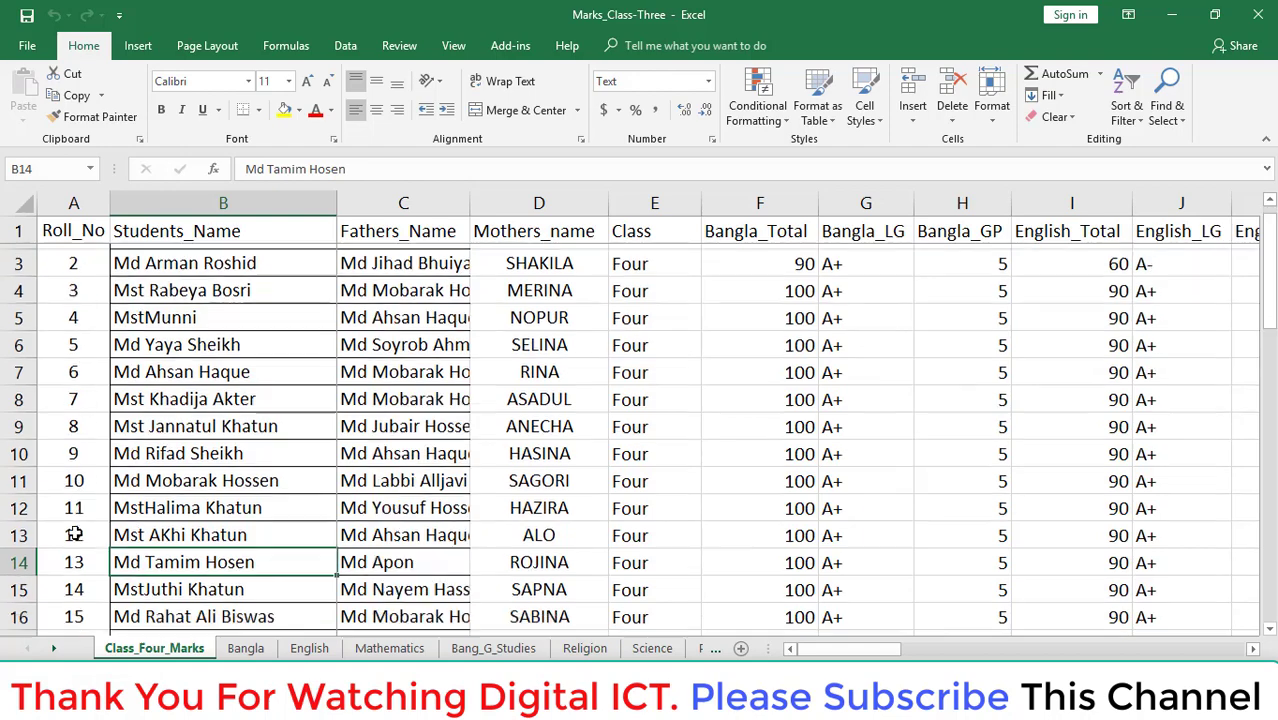
{"action": "scroll", "coordinate": [75, 528], "scroll_direction": "up", "scroll_amount": 3}
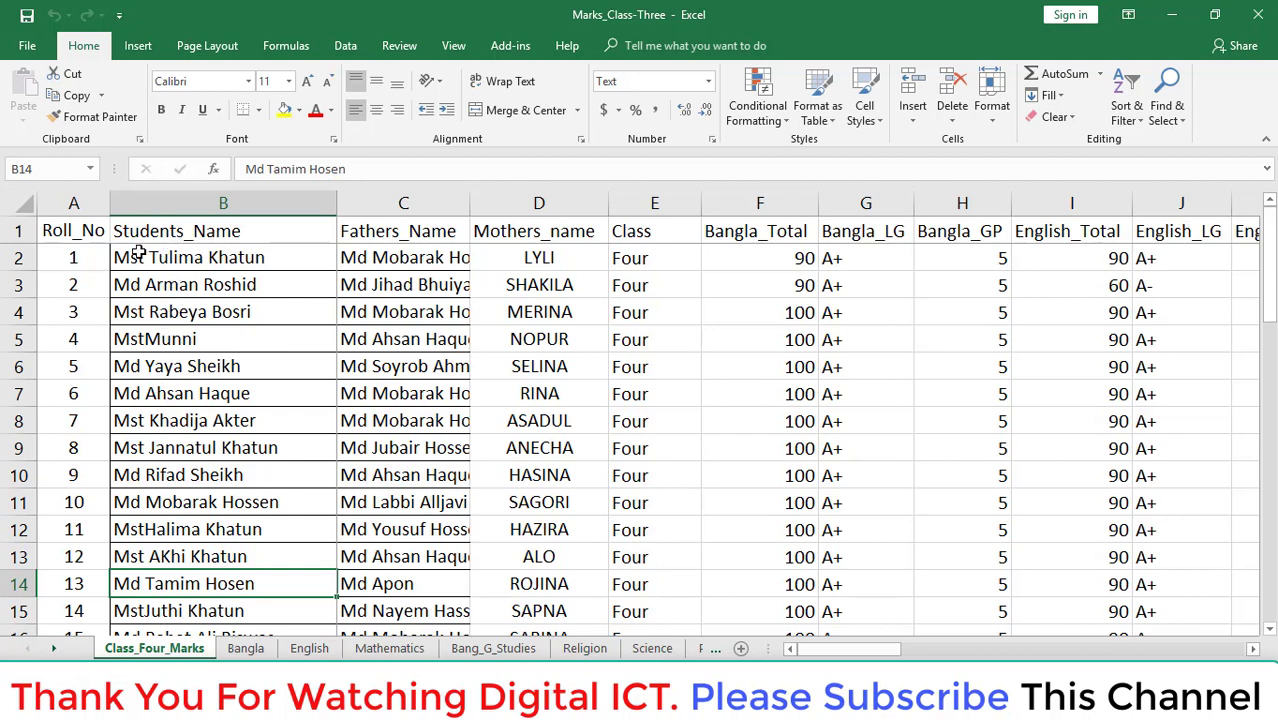
{"action": "left_click", "coordinate": [170, 259]}
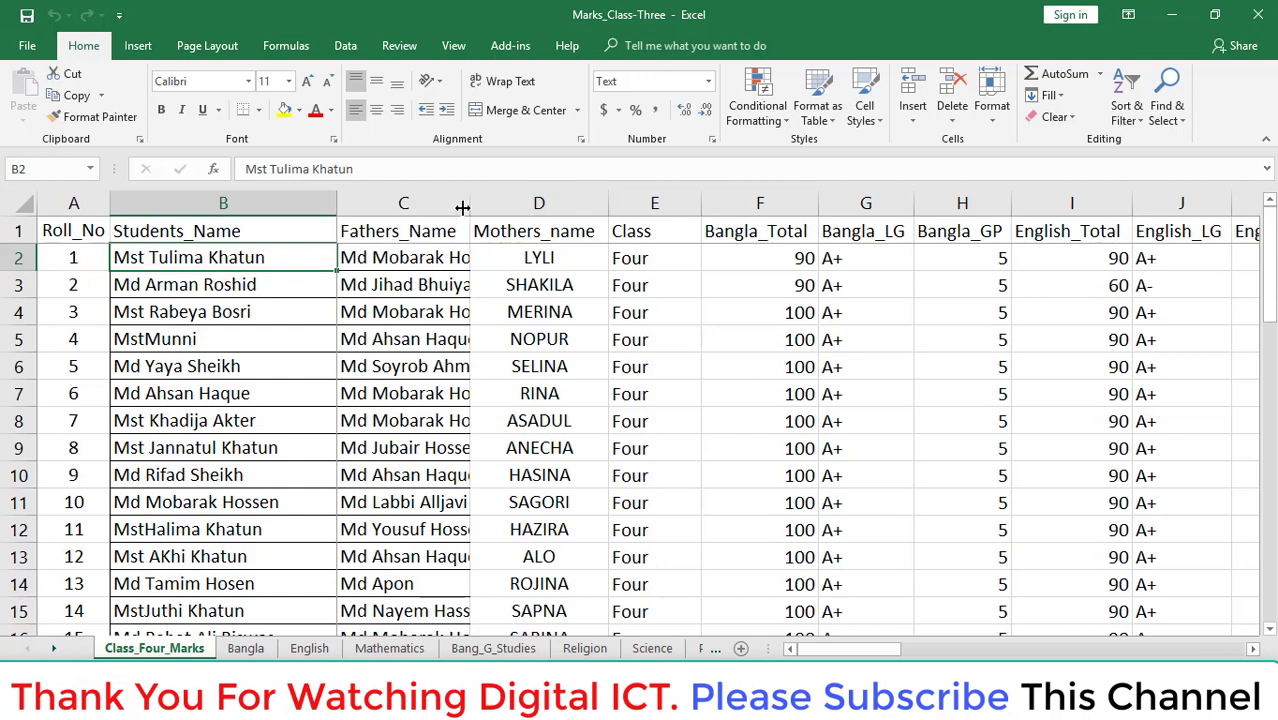
{"action": "left_click_drag", "start_coordinate": [463, 207], "coordinate": [530, 208]}
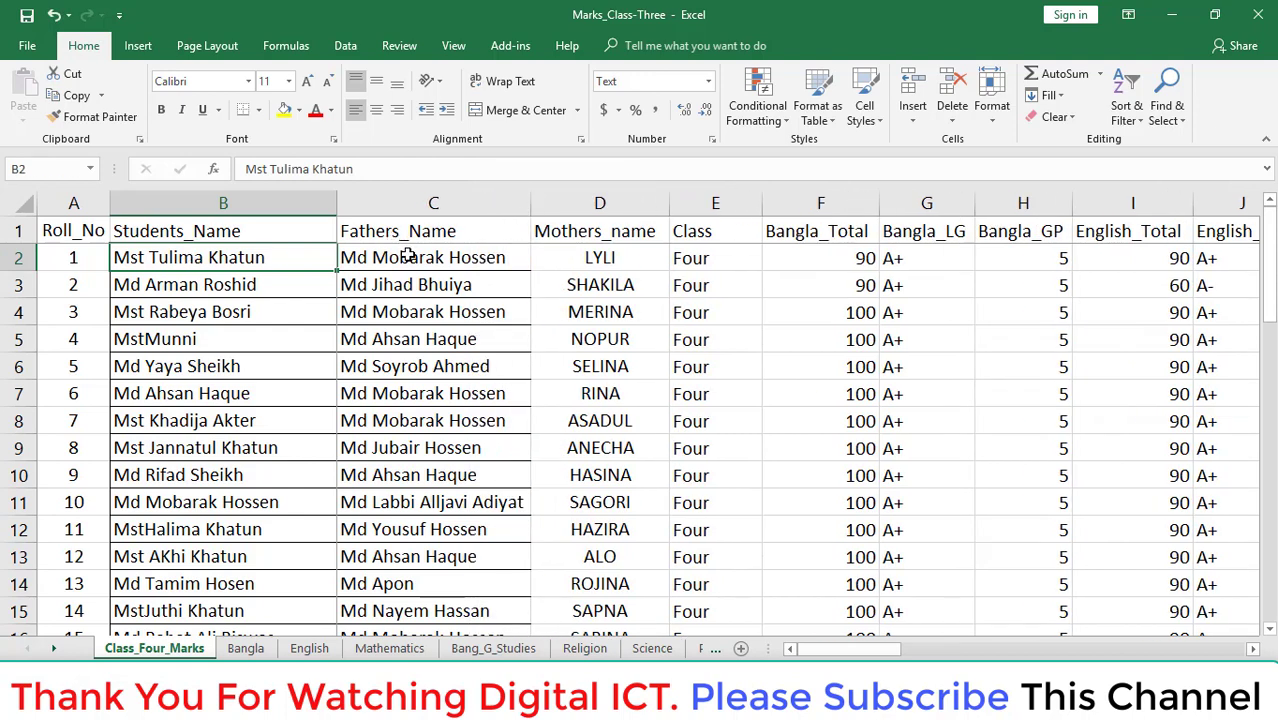
{"action": "left_click_drag", "start_coordinate": [669, 205], "coordinate": [722, 205]}
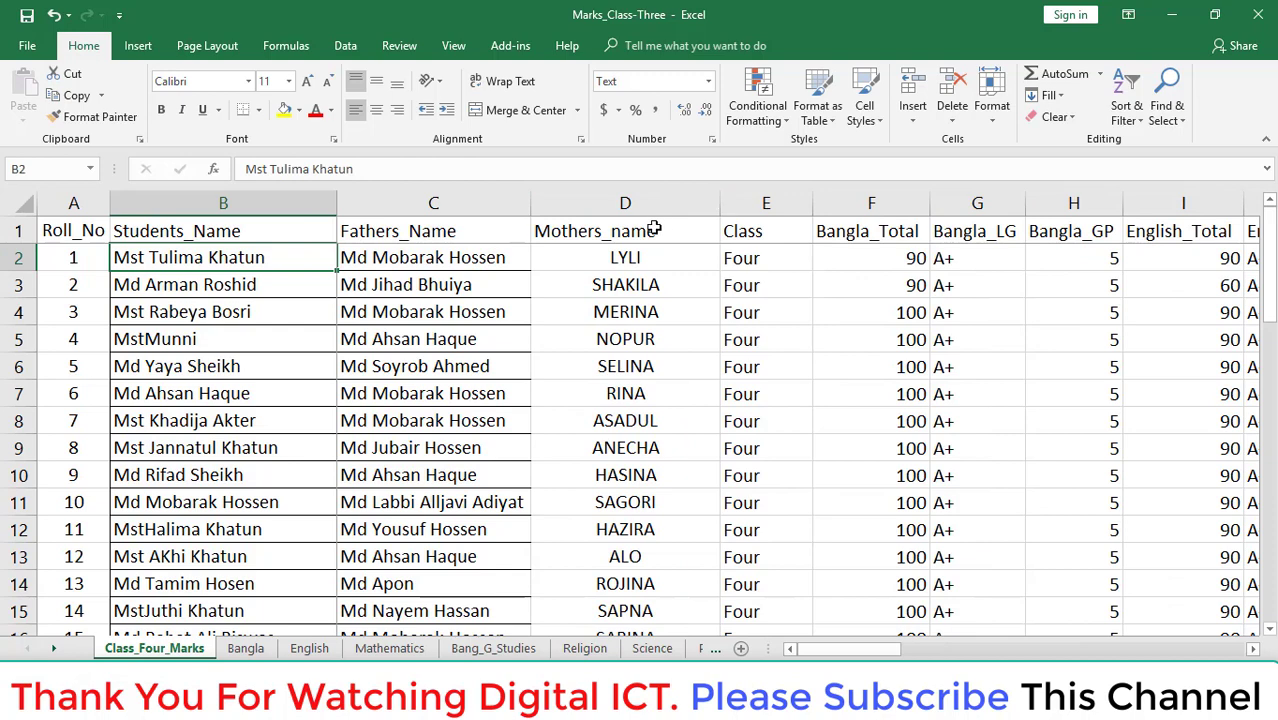
{"action": "left_click", "coordinate": [693, 263]}
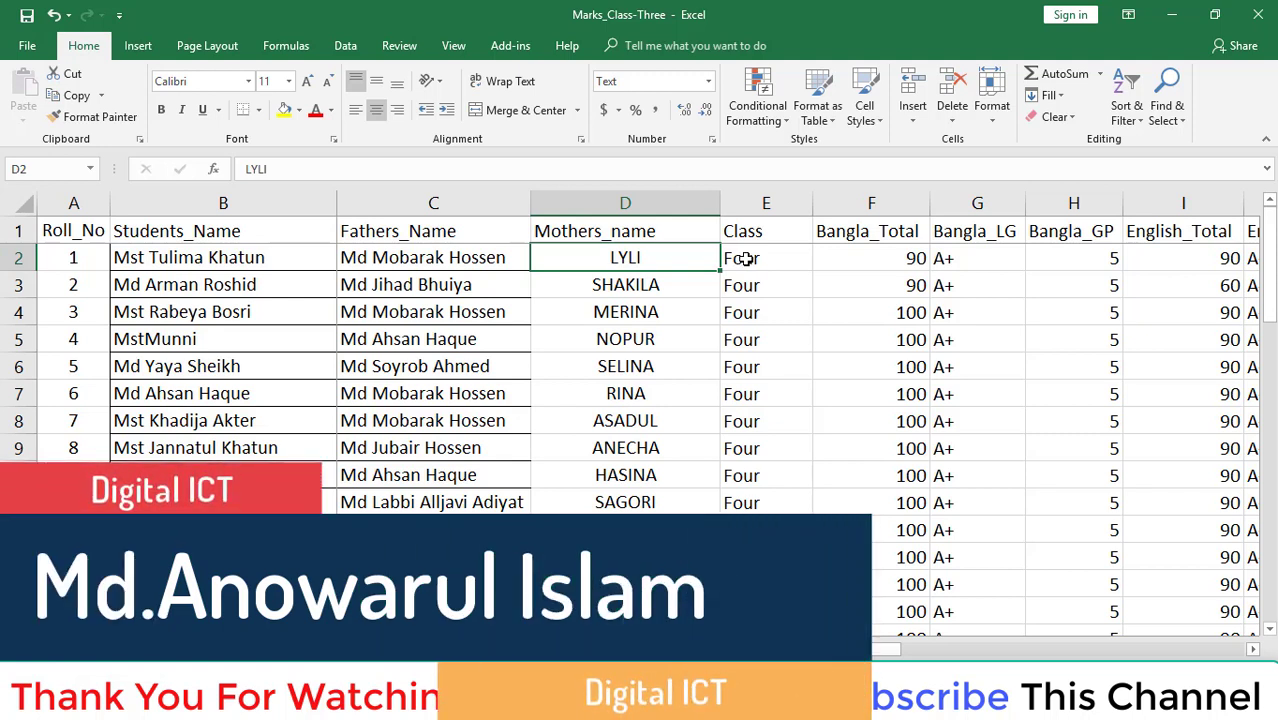
{"action": "left_click", "coordinate": [745, 258]}
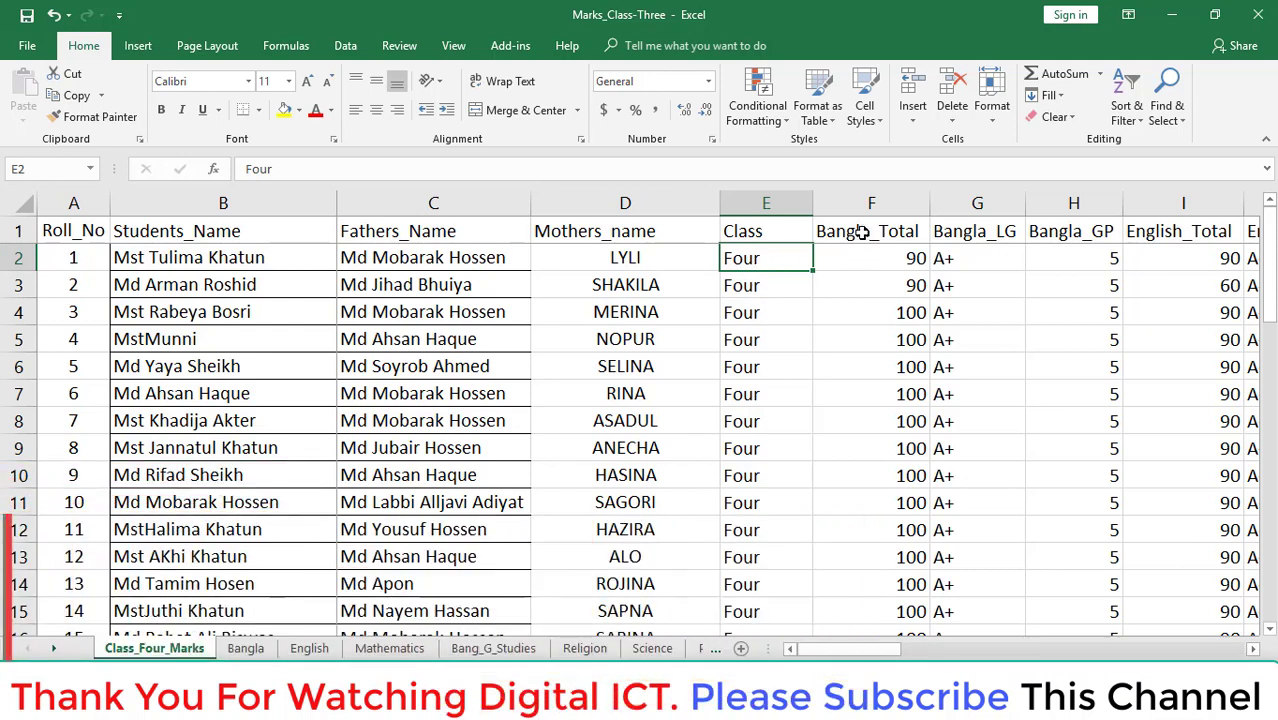
Enter 60 as roll 1's Bangla_Total in cell B2 of the Bangla sheet.
{"action": "left_click", "coordinate": [865, 230]}
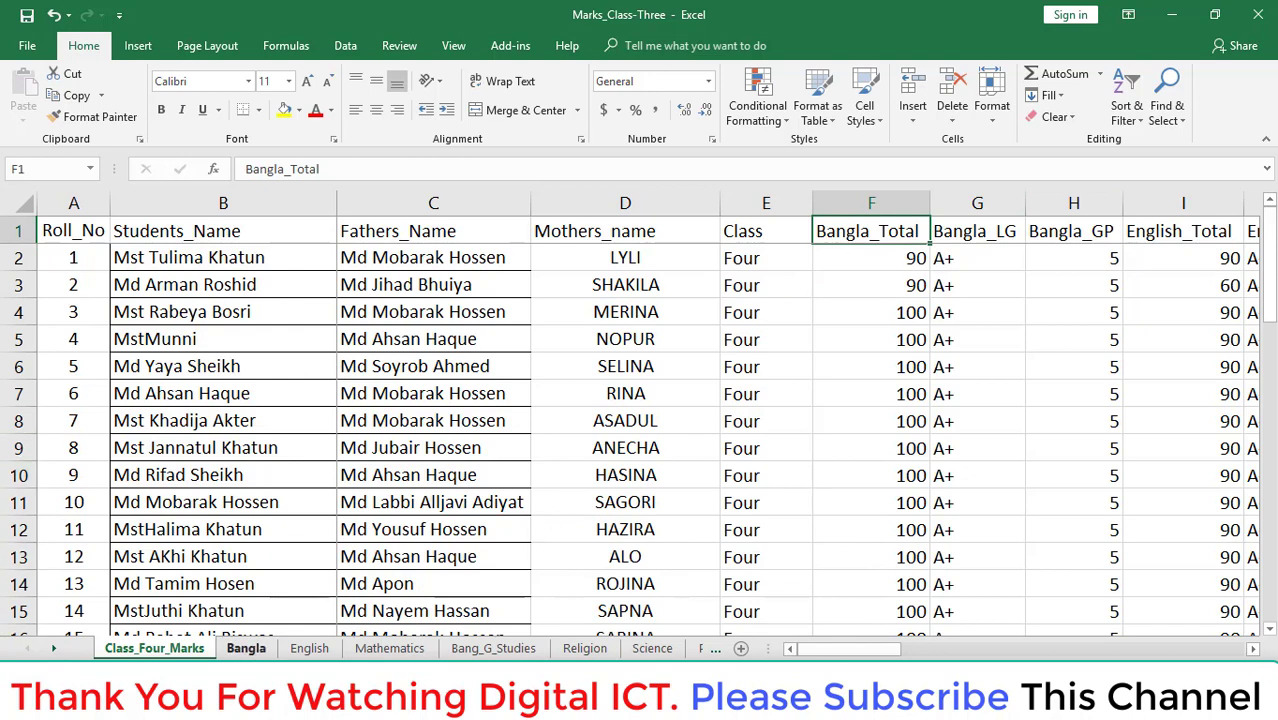
{"action": "left_click", "coordinate": [247, 649]}
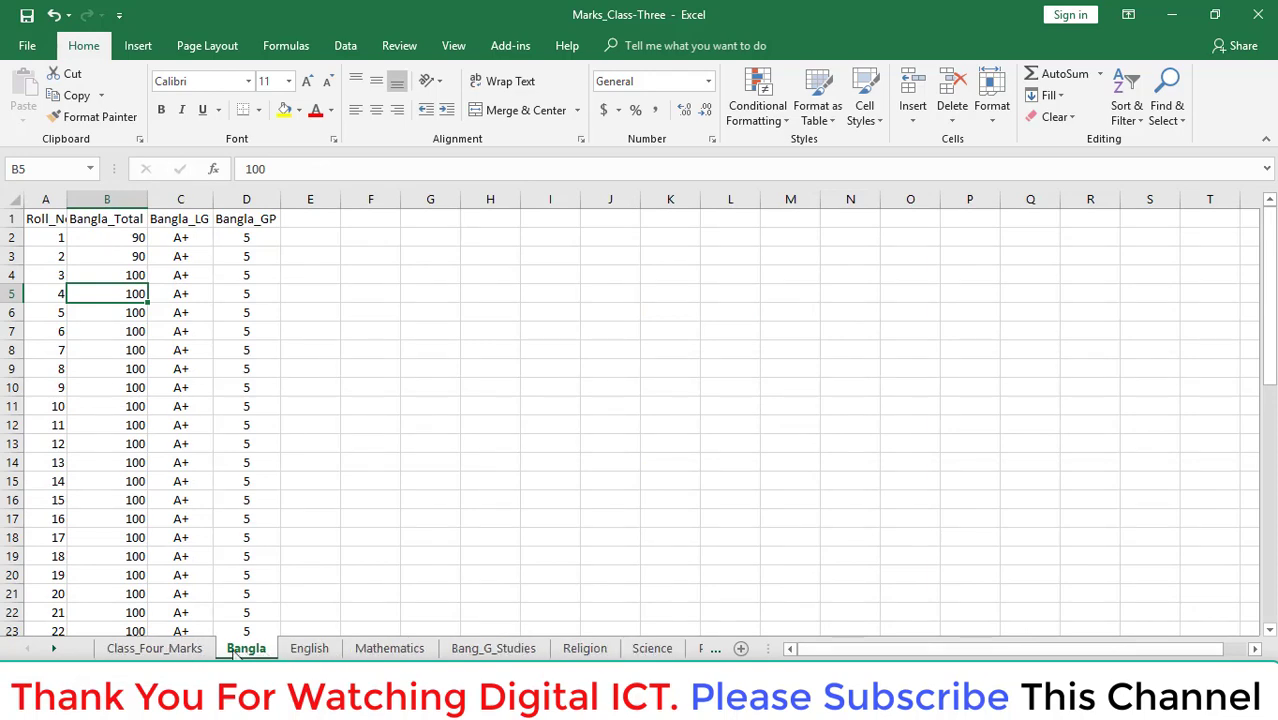
{"action": "left_click", "coordinate": [160, 652]}
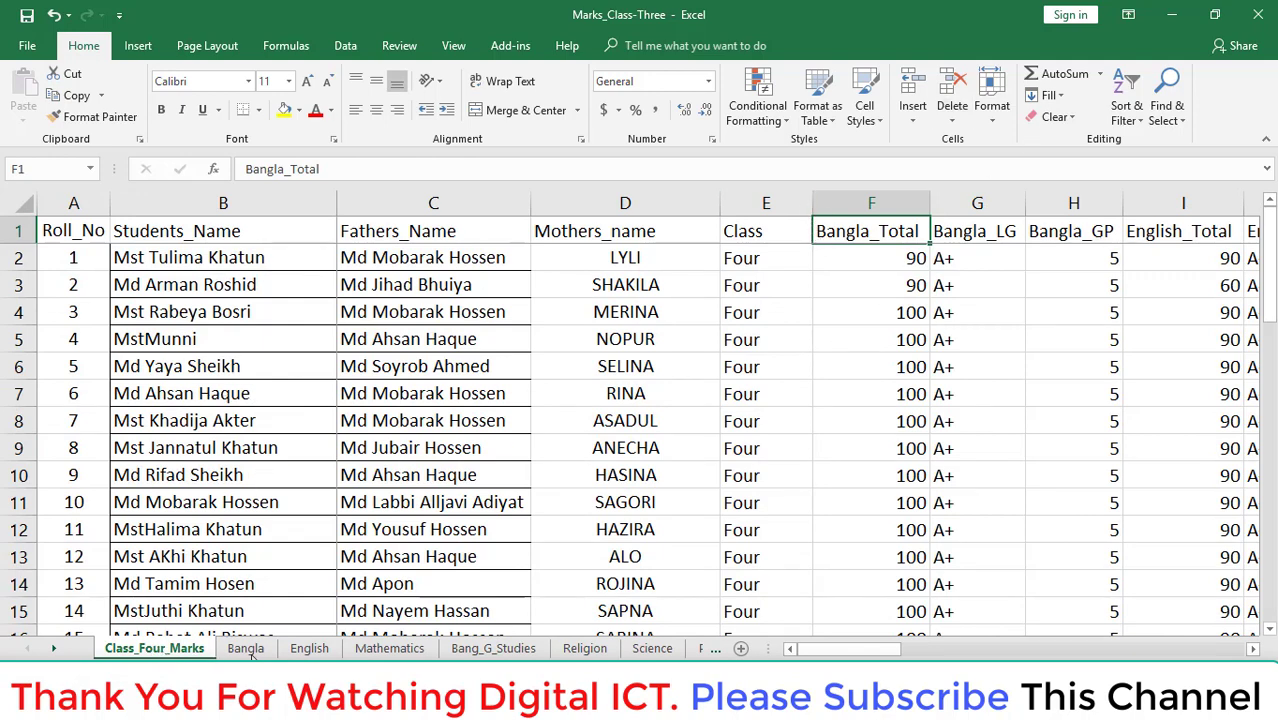
{"action": "left_click", "coordinate": [247, 649]}
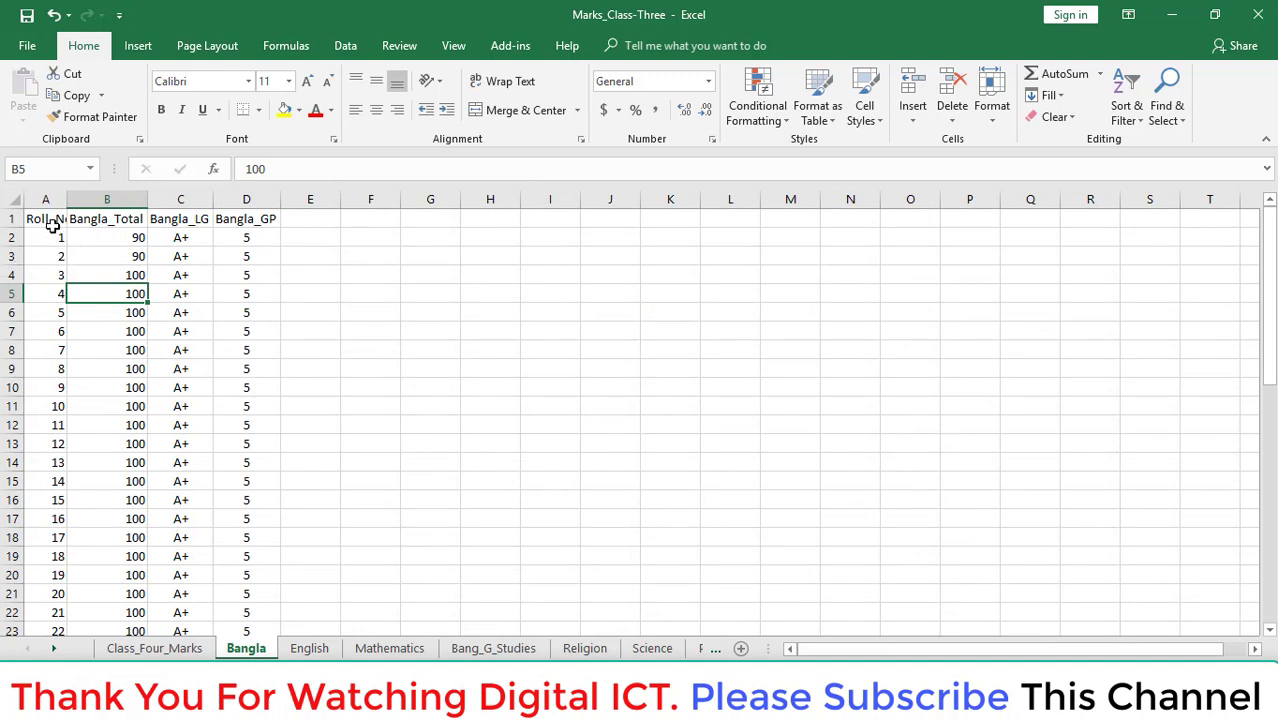
{"action": "left_click", "coordinate": [107, 240]}
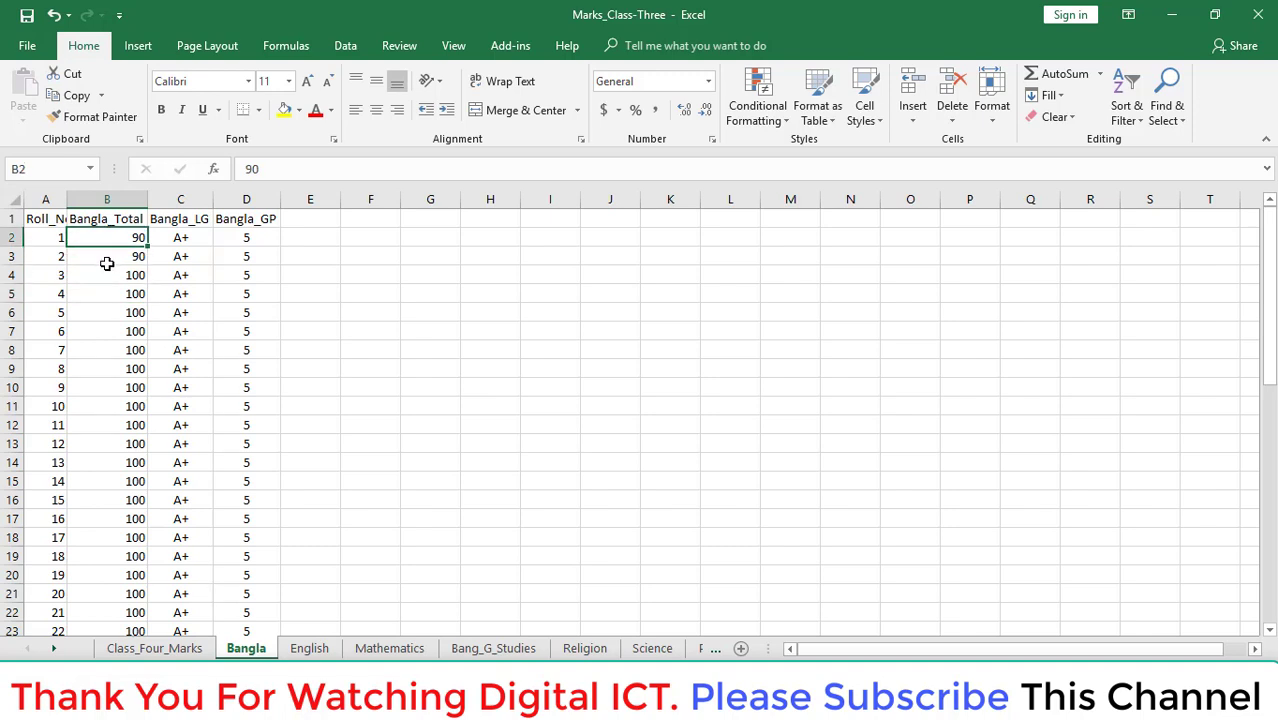
{"action": "left_click", "coordinate": [116, 276]}
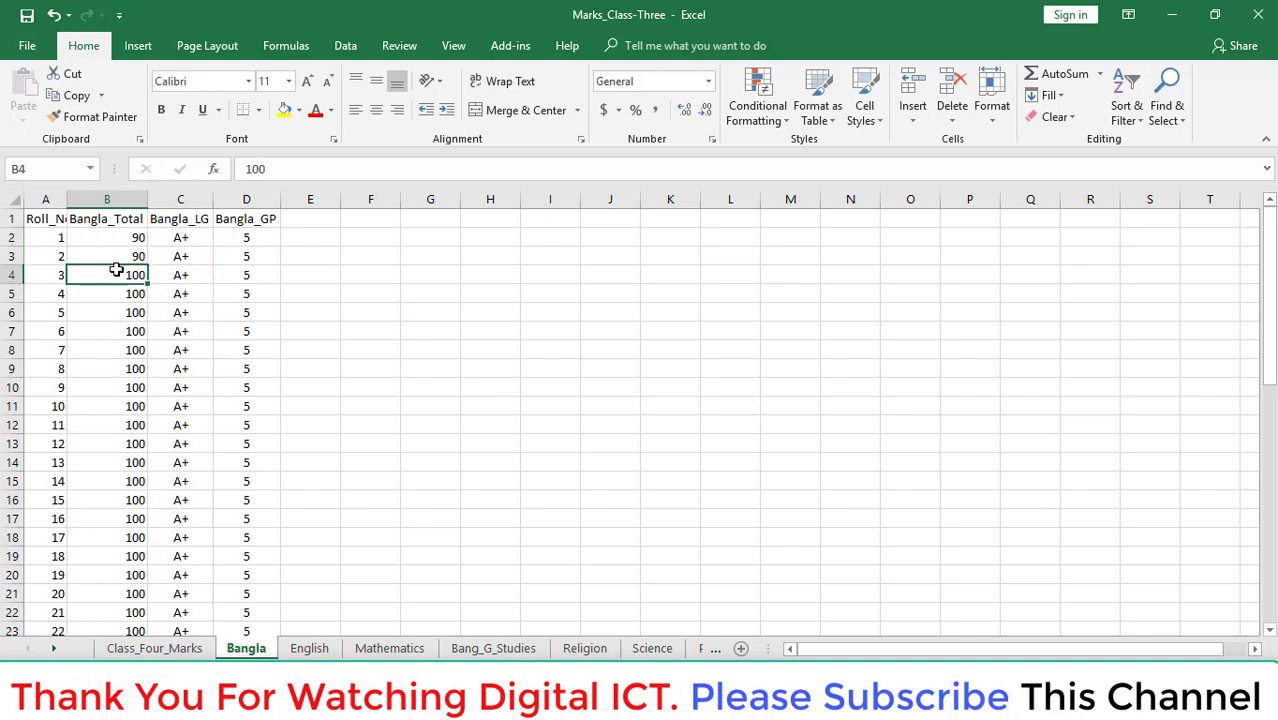
{"action": "left_click", "coordinate": [116, 240]}
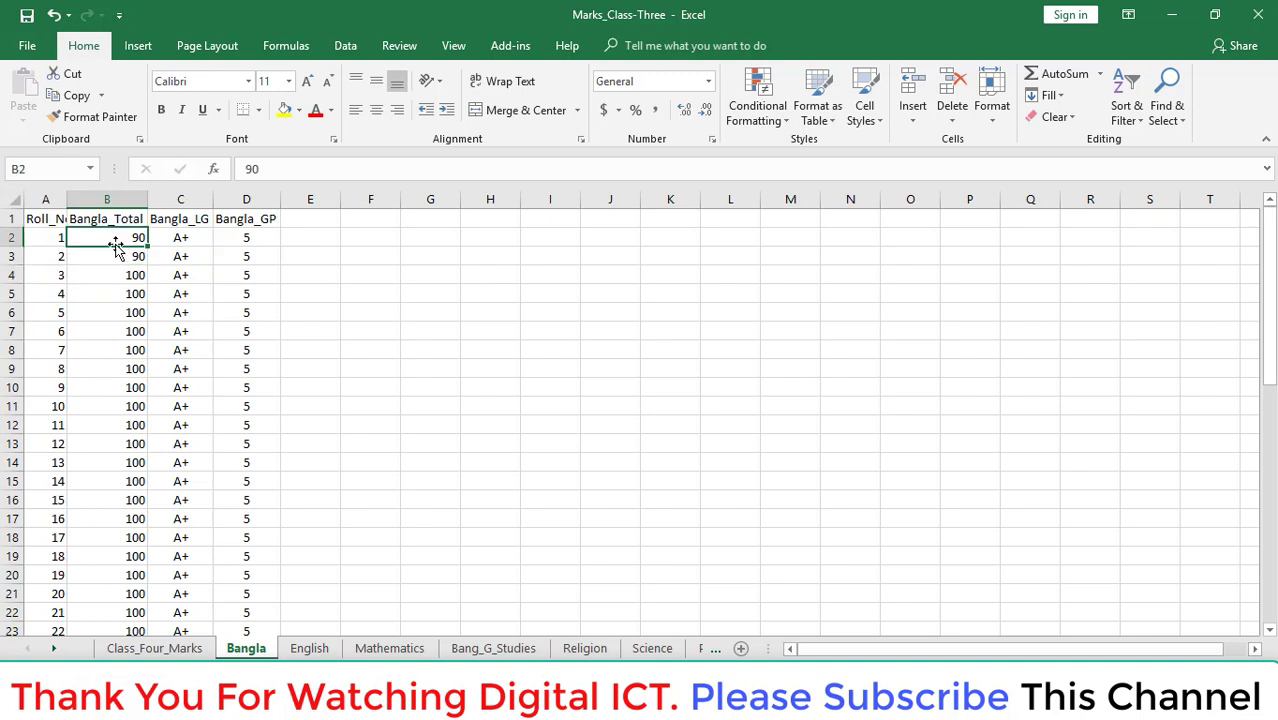
{"action": "type", "text": "60"}
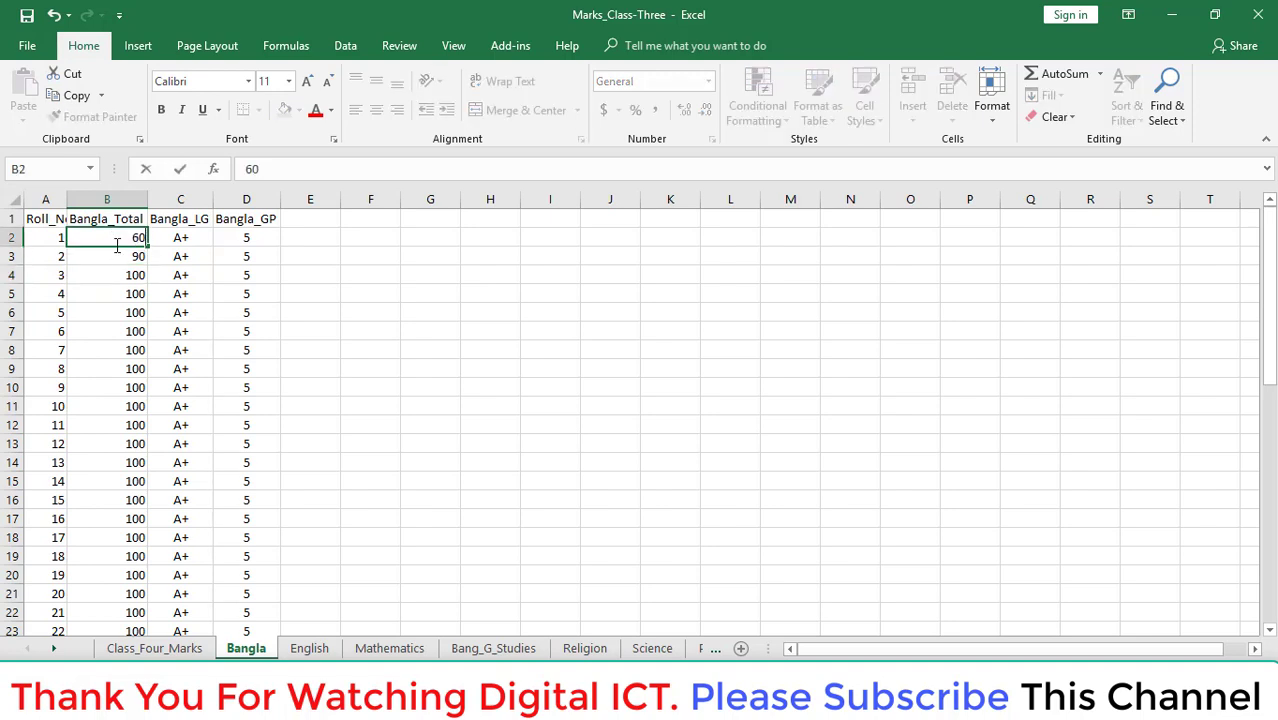
{"action": "left_click", "coordinate": [155, 291]}
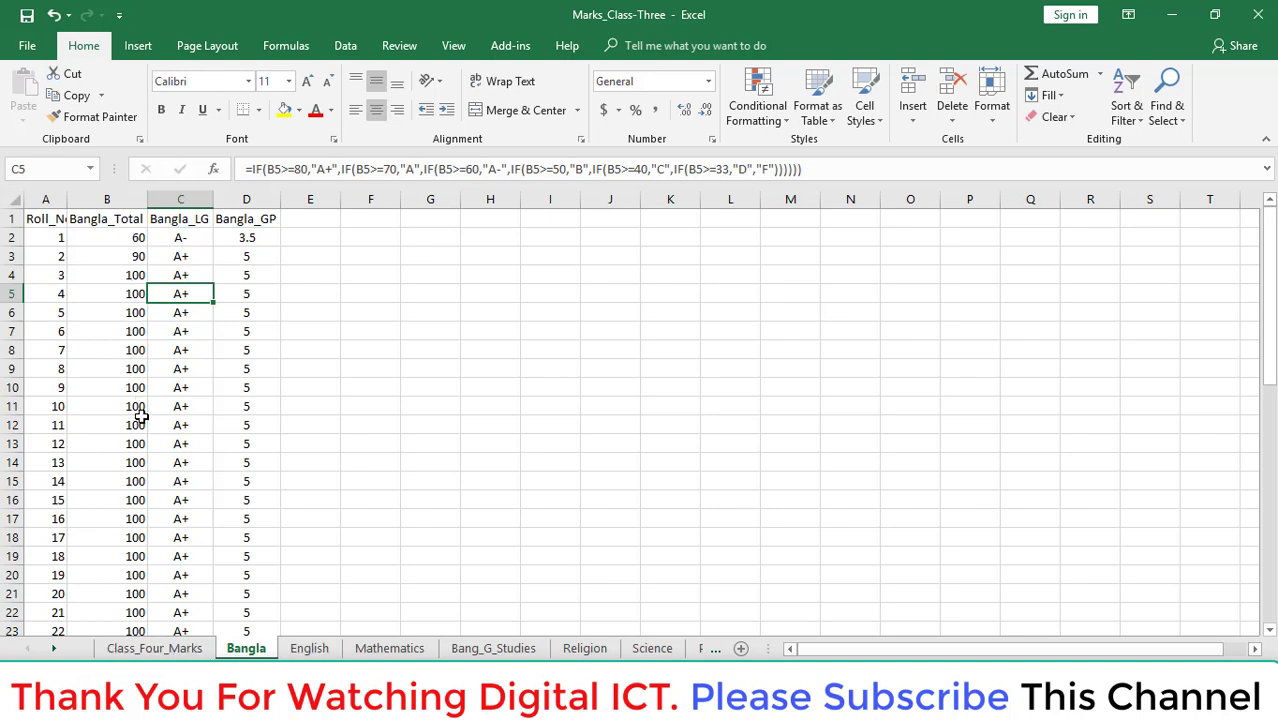
Review the English sheet's totals, starting with roll 1.
{"action": "left_click", "coordinate": [310, 651]}
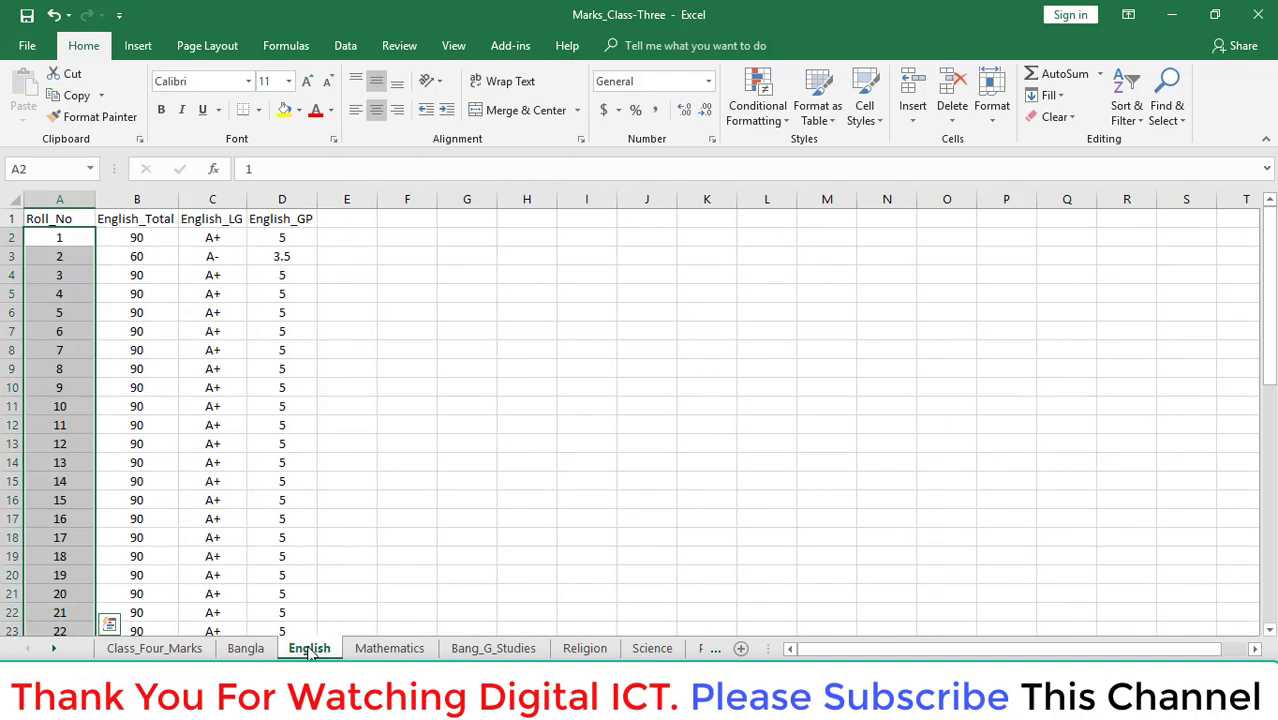
{"action": "left_click", "coordinate": [116, 440]}
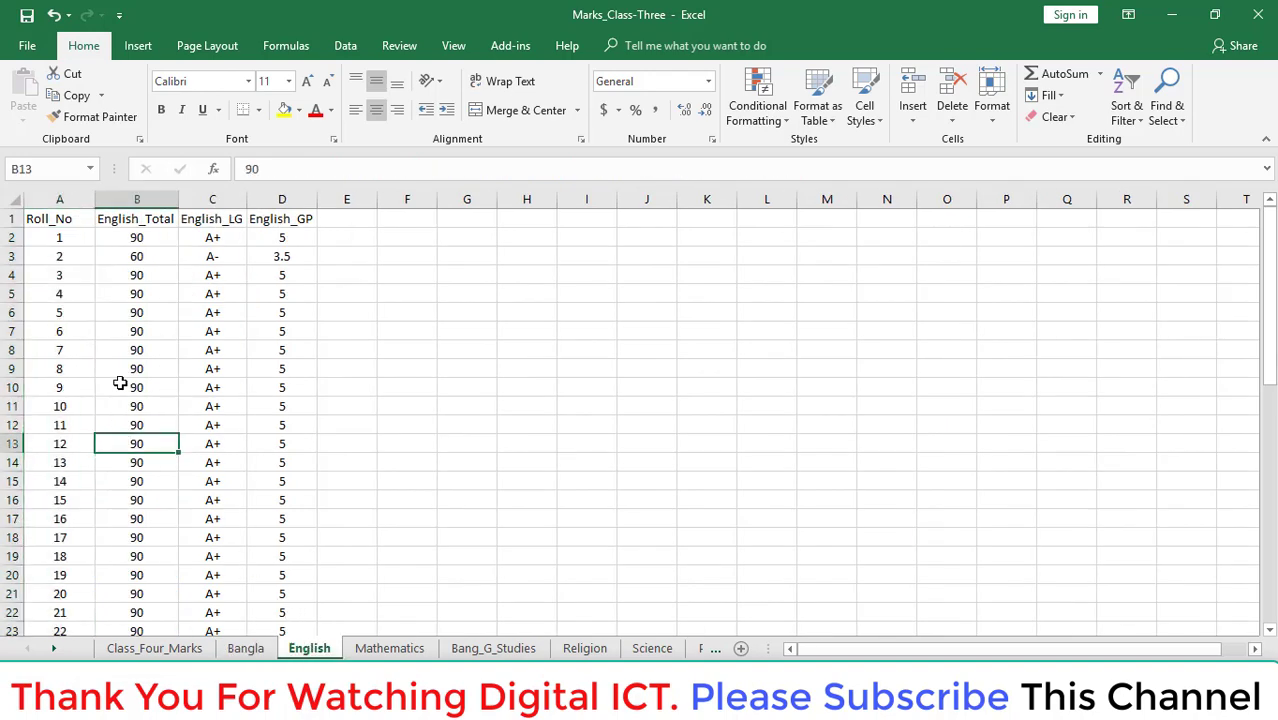
{"action": "left_click", "coordinate": [137, 237]}
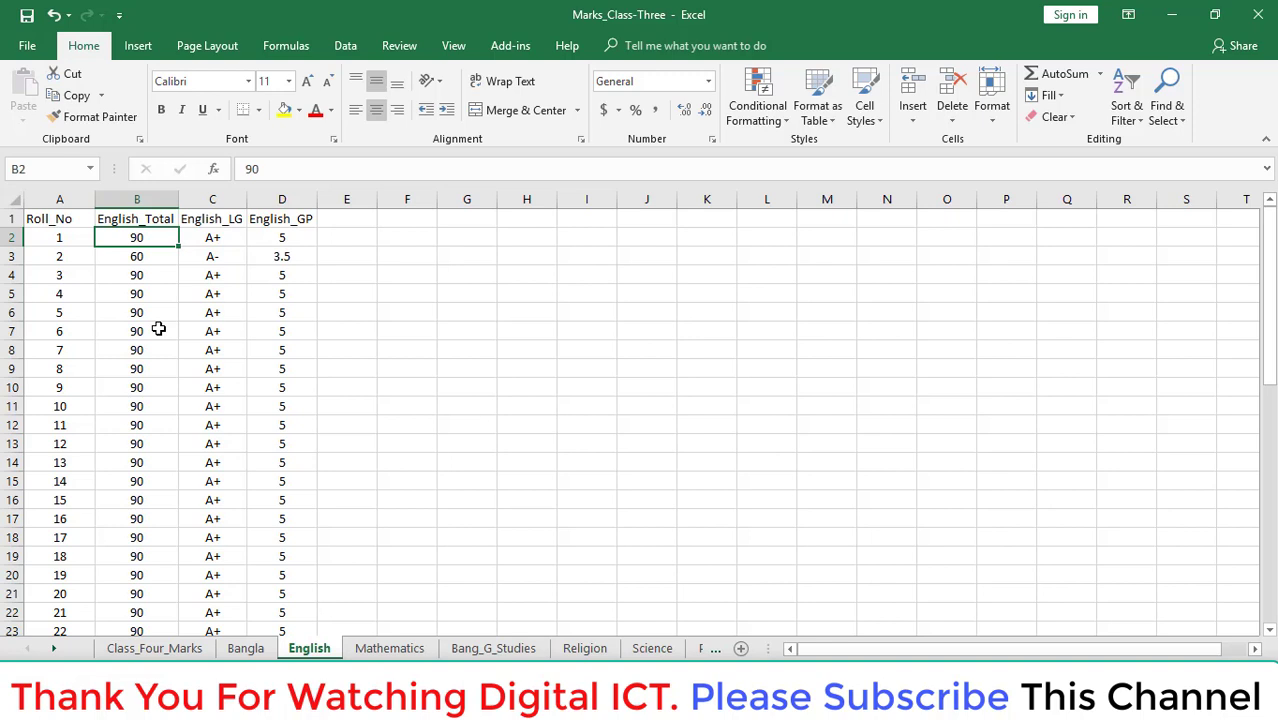
{"action": "left_click", "coordinate": [137, 273]}
{"action": "left_click", "coordinate": [137, 240]}
{"action": "scroll", "coordinate": [126, 452], "scroll_direction": "down", "scroll_amount": 1}
{"action": "scroll", "coordinate": [130, 463], "scroll_direction": "up", "scroll_amount": 1}
Check the Mathematics, Bang_G_Studies, Religion, Science and Physical_Song sheets, including the letter-grade IF formula.
{"action": "left_click", "coordinate": [396, 651]}
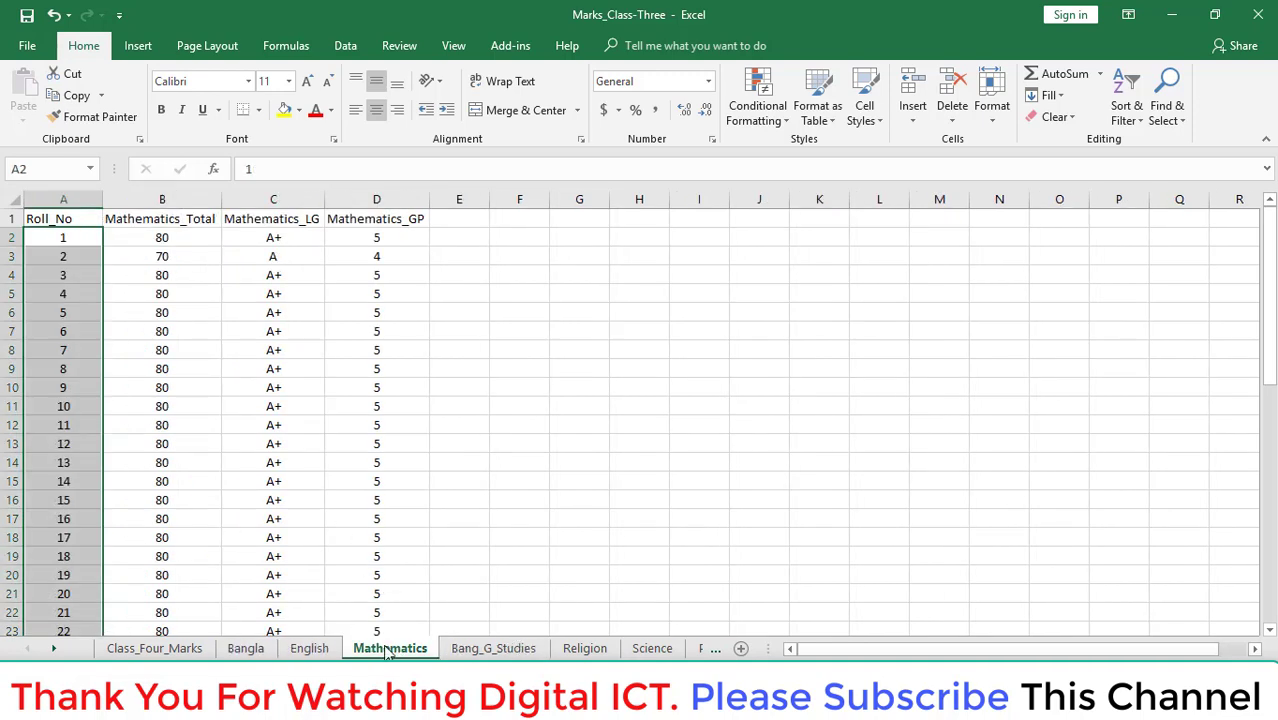
{"action": "left_click", "coordinate": [224, 496]}
{"action": "left_click", "coordinate": [493, 648]}
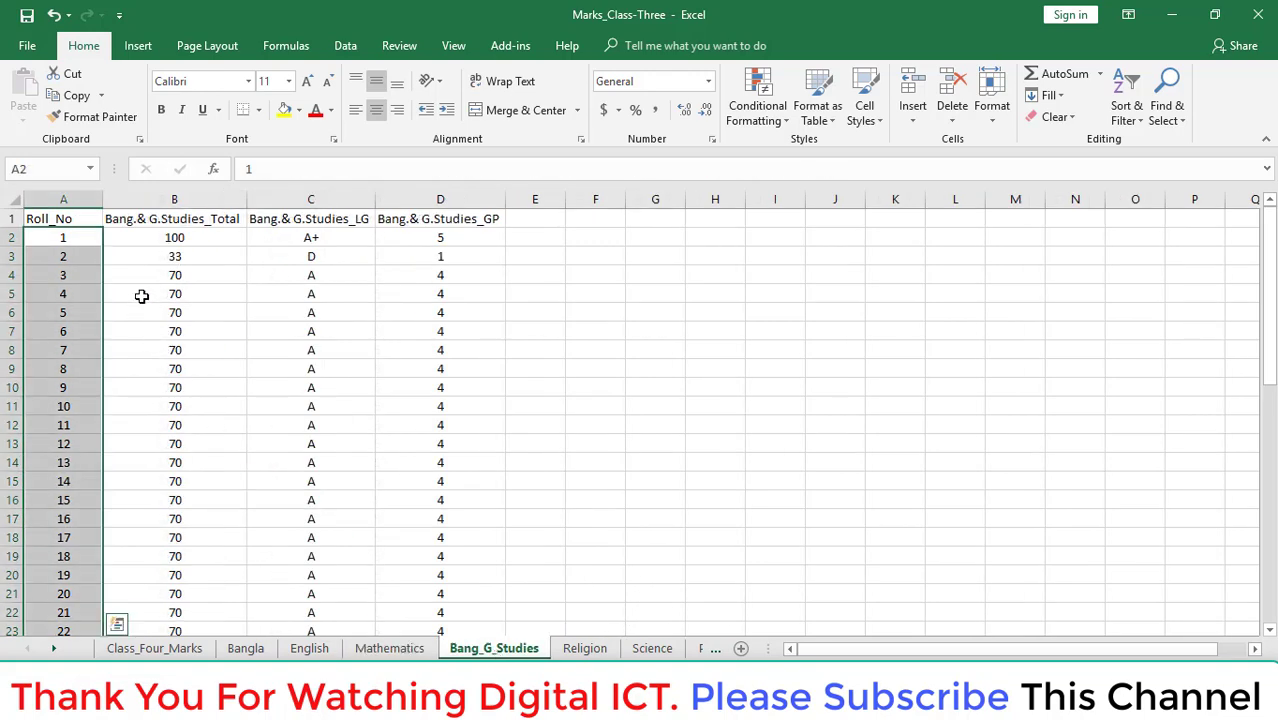
{"action": "left_click", "coordinate": [258, 368]}
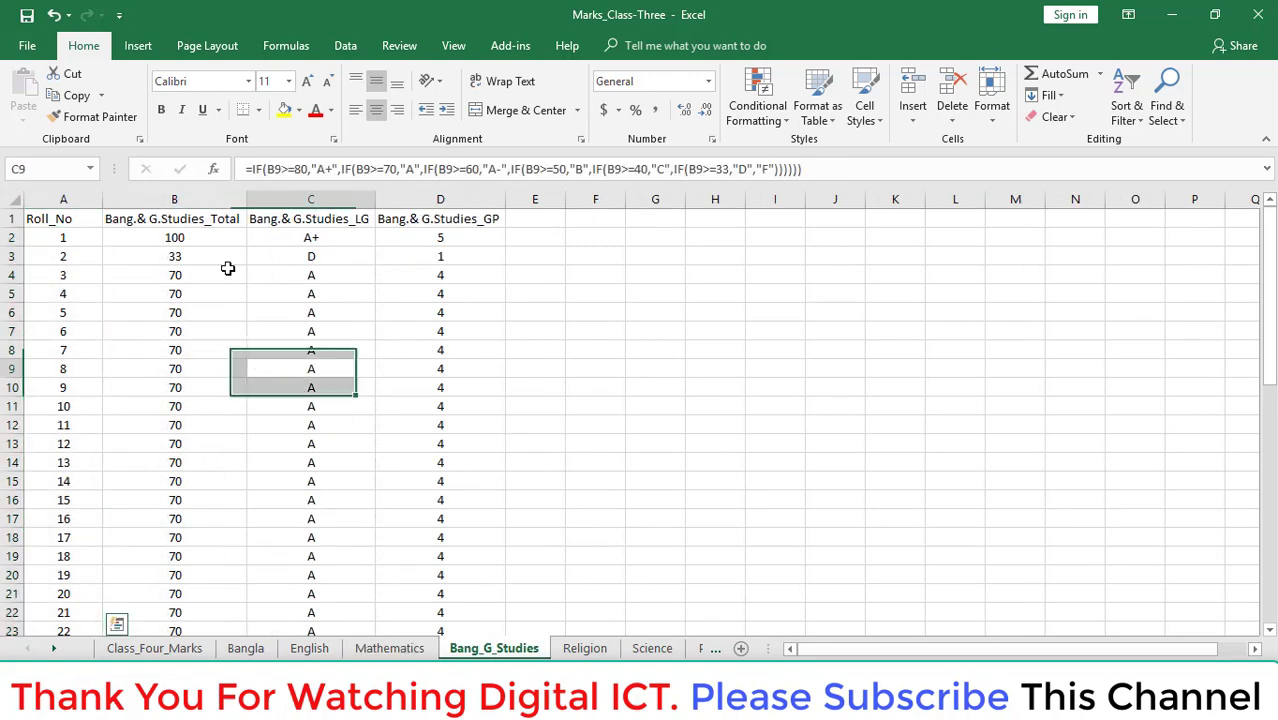
{"action": "left_click", "coordinate": [585, 648]}
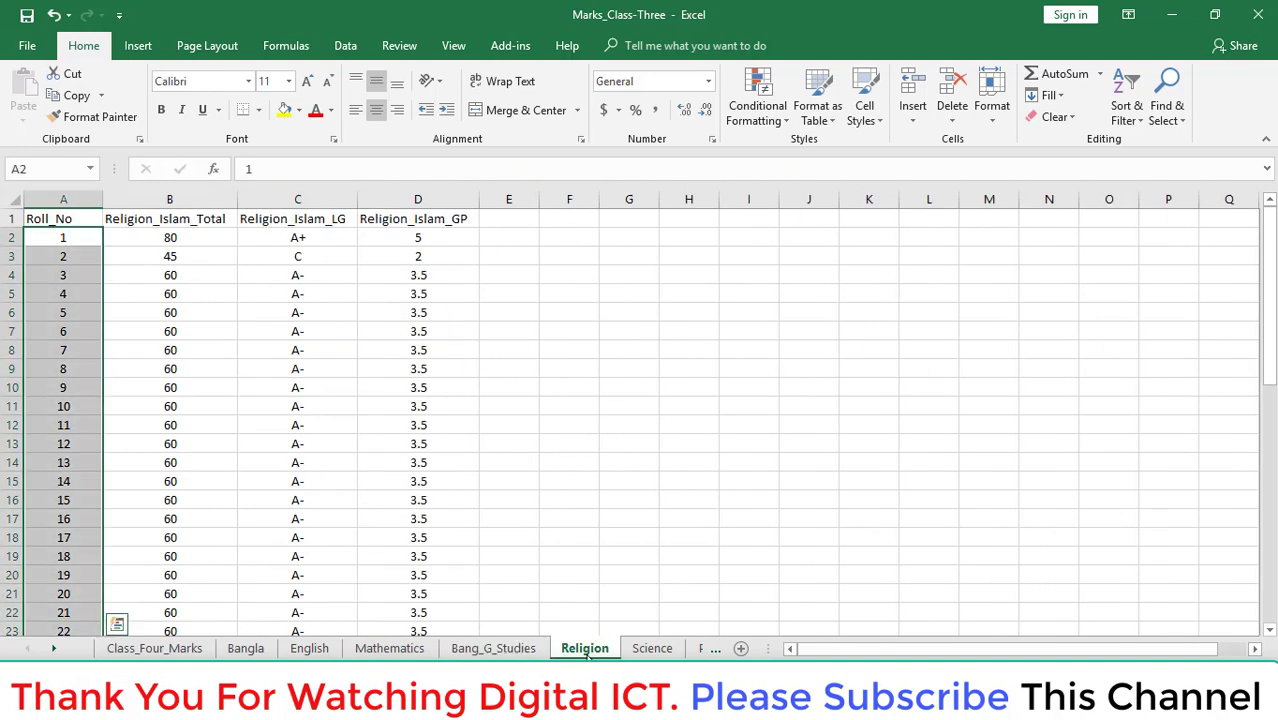
{"action": "left_click", "coordinate": [653, 648]}
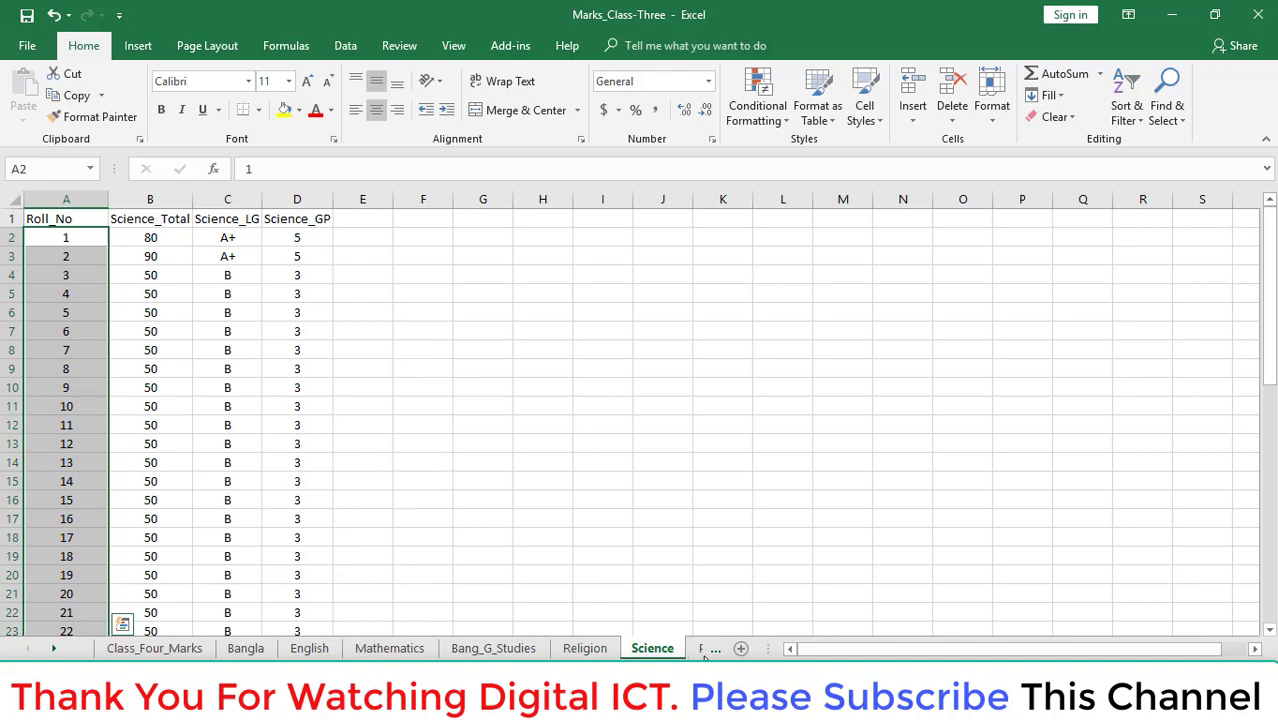
{"action": "left_click", "coordinate": [703, 650]}
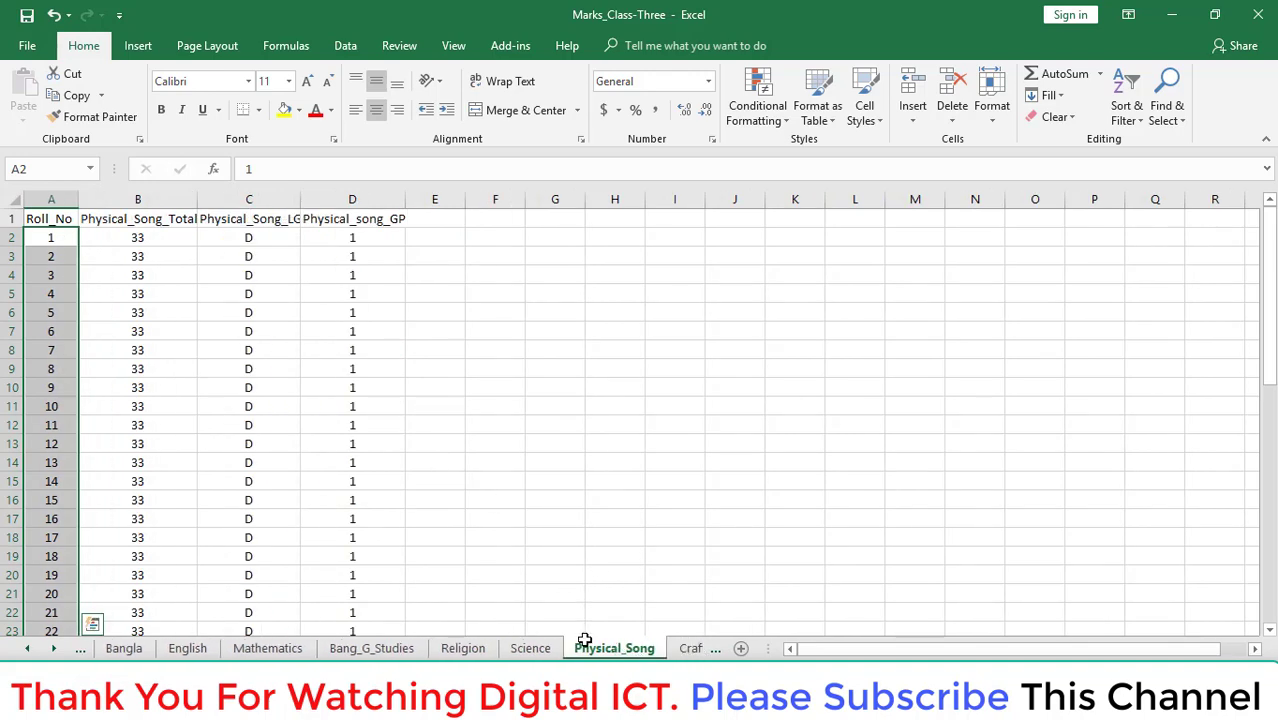
{"action": "left_click", "coordinate": [128, 257]}
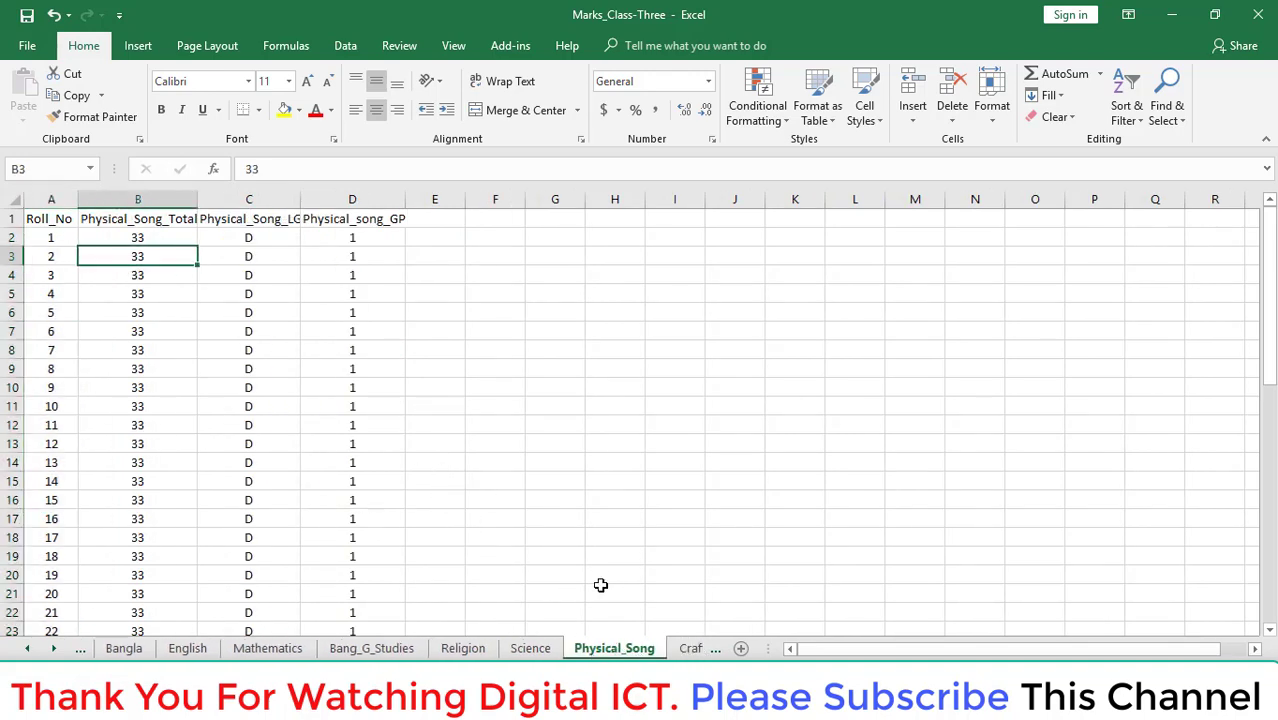
Check the Craft_Art totals, then return to the Class_Four_Marks summary sheet.
{"action": "left_click", "coordinate": [695, 650]}
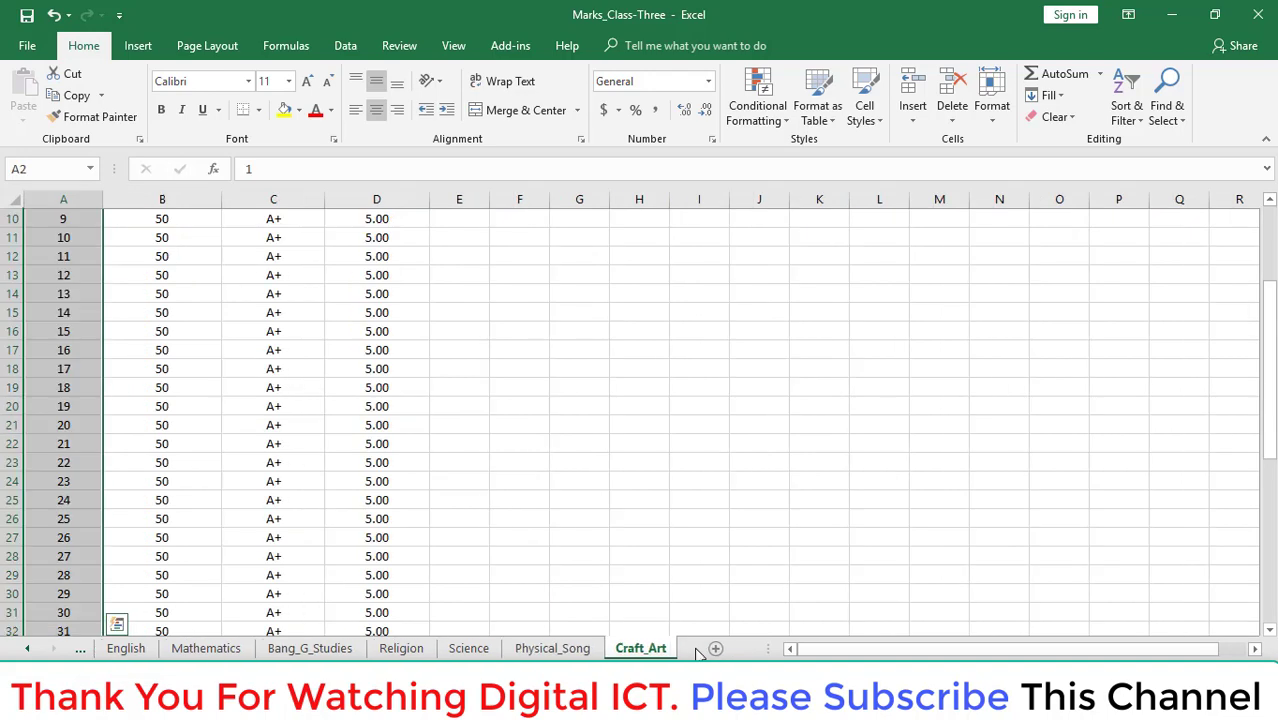
{"action": "left_click", "coordinate": [171, 237]}
{"action": "scroll", "coordinate": [192, 327], "scroll_direction": "up", "scroll_amount": 3}
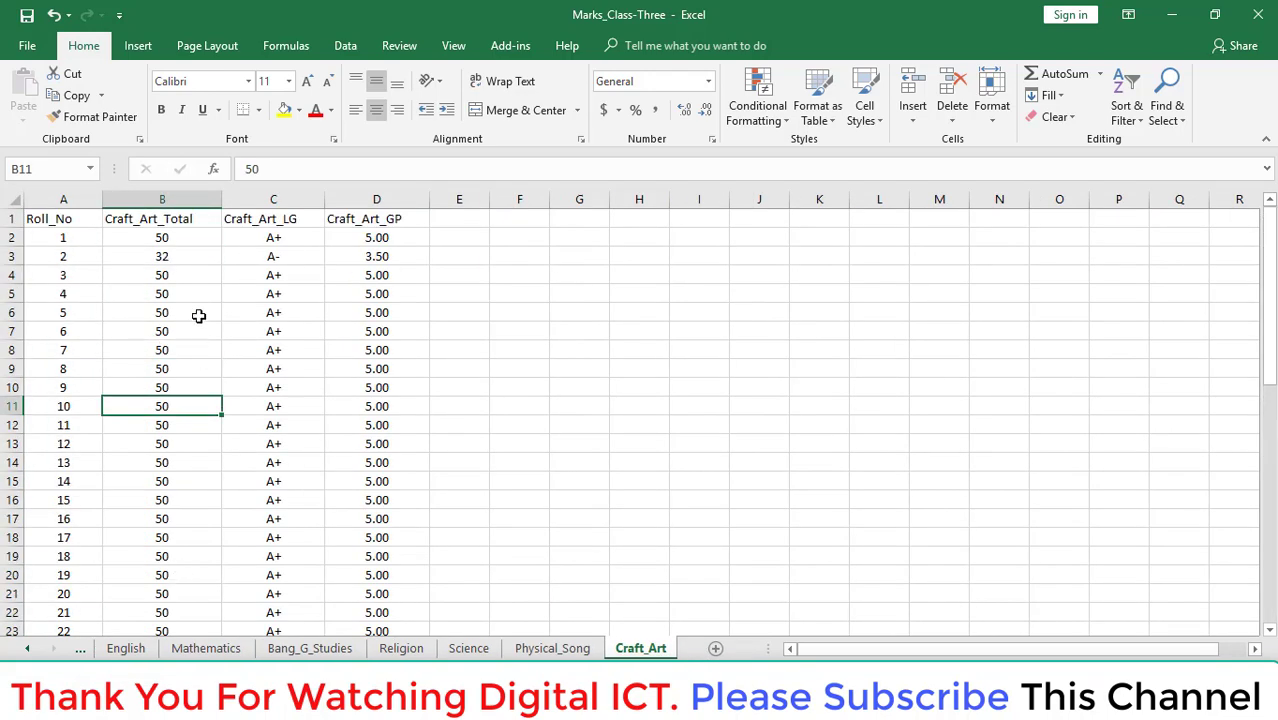
{"action": "left_click", "coordinate": [163, 240]}
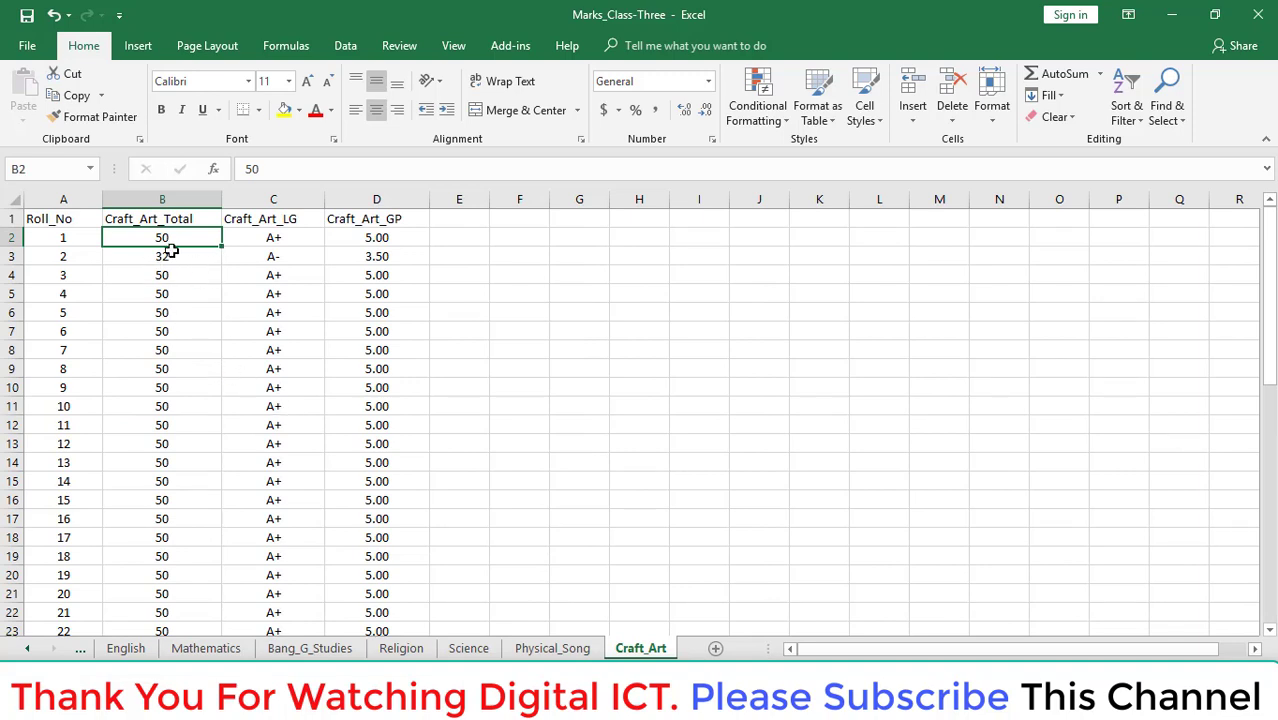
{"action": "left_click", "coordinate": [31, 650]}
{"action": "left_click", "coordinate": [31, 650]}
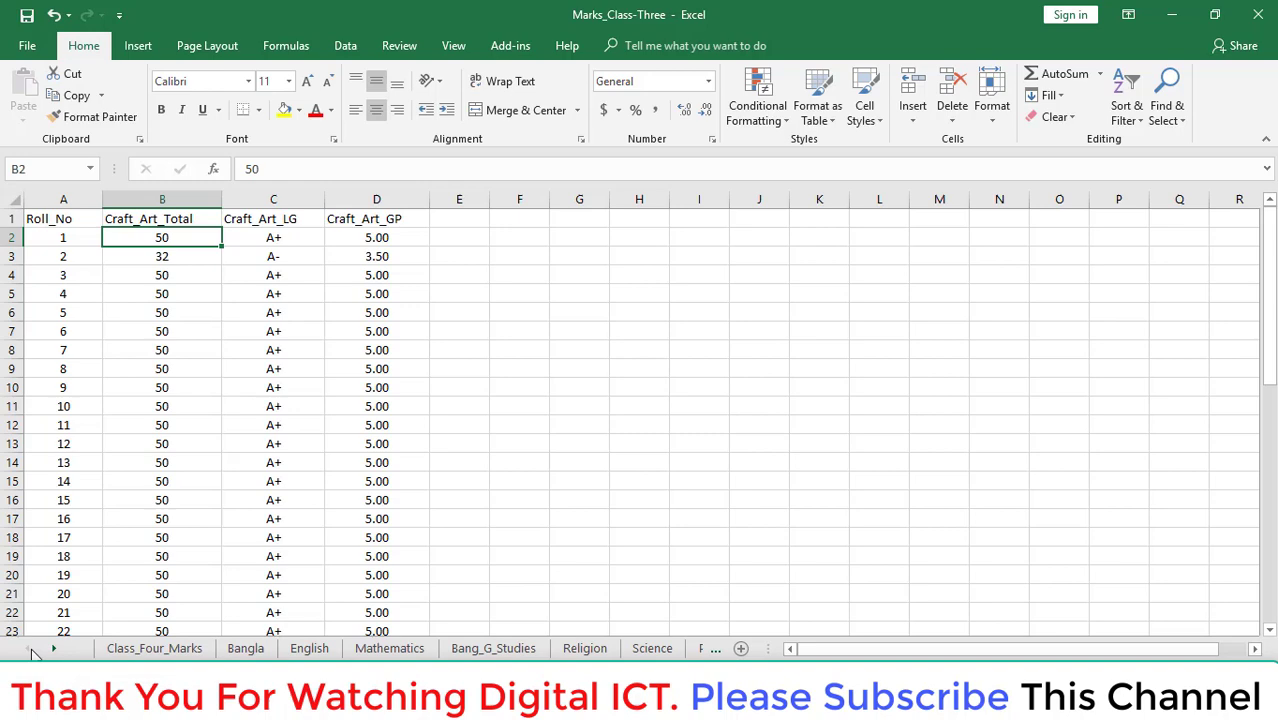
{"action": "left_click", "coordinate": [122, 650]}
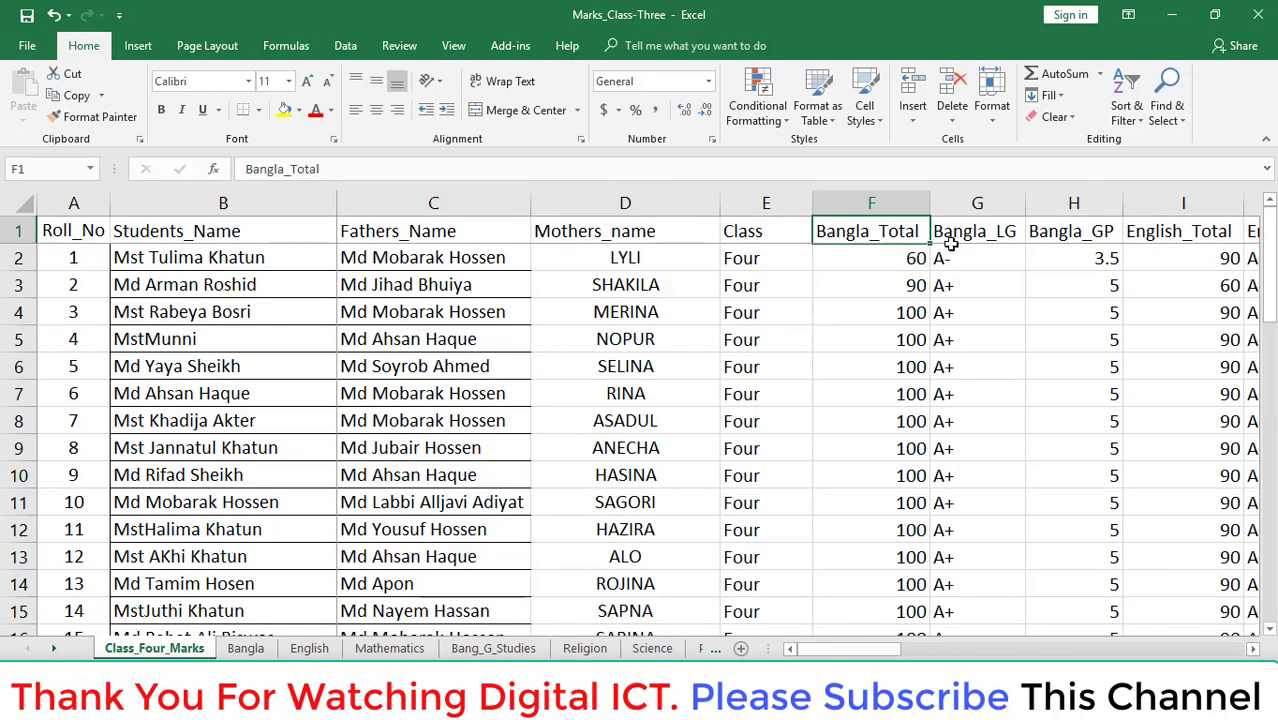
Inspect row 2's linked grades, the Obtain_ Grade in AE2 and the Grand Total =SUM formula in AF2.
{"action": "left_click", "coordinate": [986, 254]}
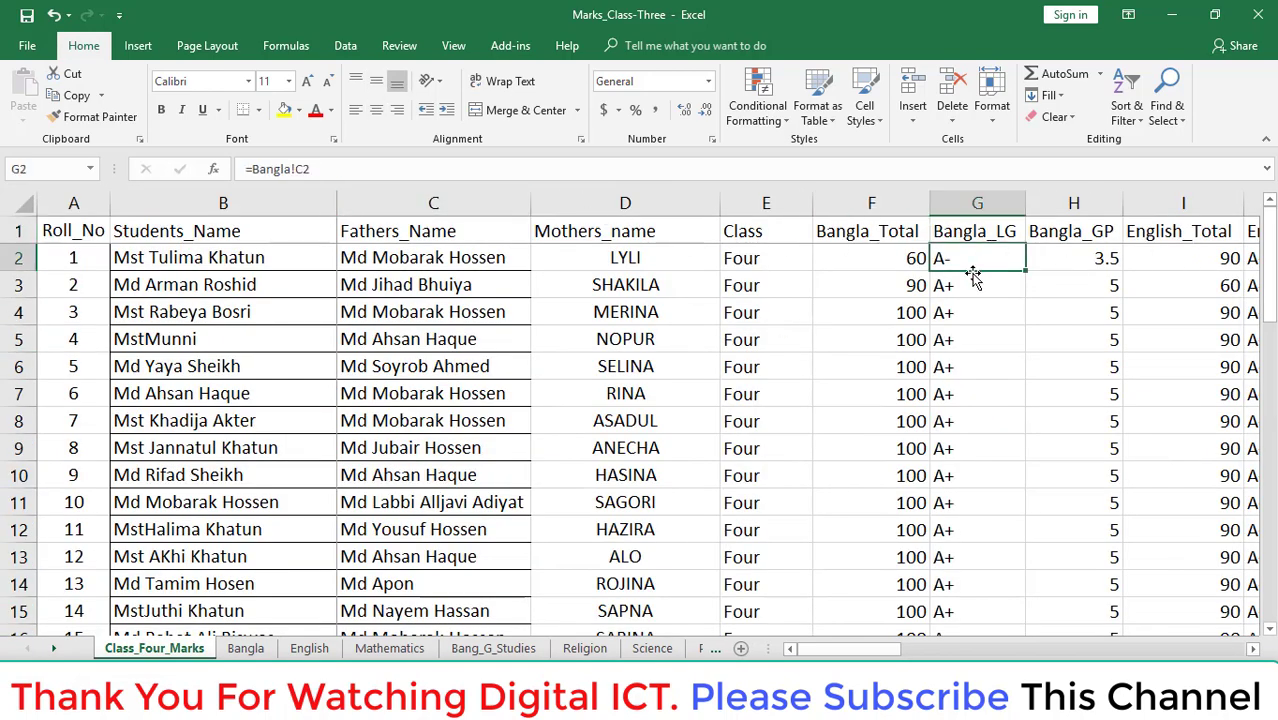
{"action": "key", "text": "Right"}
{"action": "key", "text": "Right"}
{"action": "key", "text": "Right"}
{"action": "key", "text": "Right"}
{"action": "key", "text": "Right"}
{"action": "key", "text": "Right"}
{"action": "key", "text": "Right"}
{"action": "key", "text": "Right"}
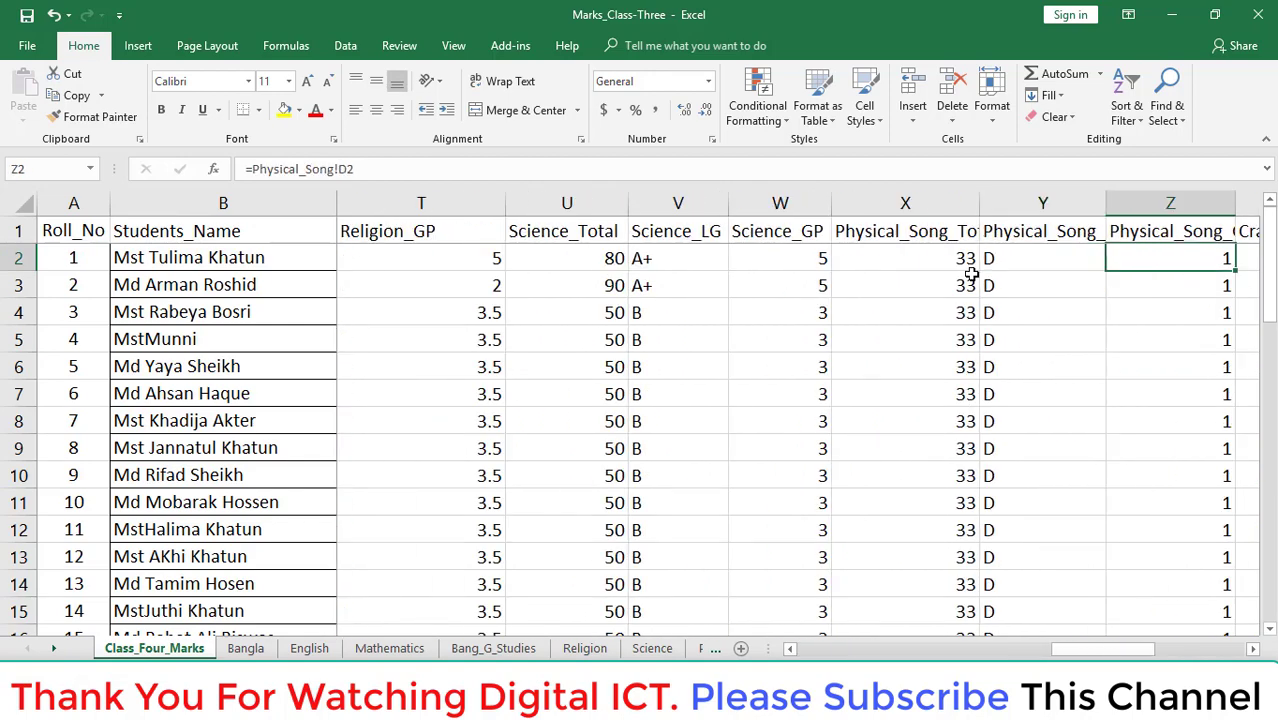
{"action": "key", "text": "Right"}
{"action": "key", "text": "Right"}
{"action": "key", "text": "Right"}
{"action": "left_click_drag", "start_coordinate": [1160, 651], "coordinate": [1160, 651]}
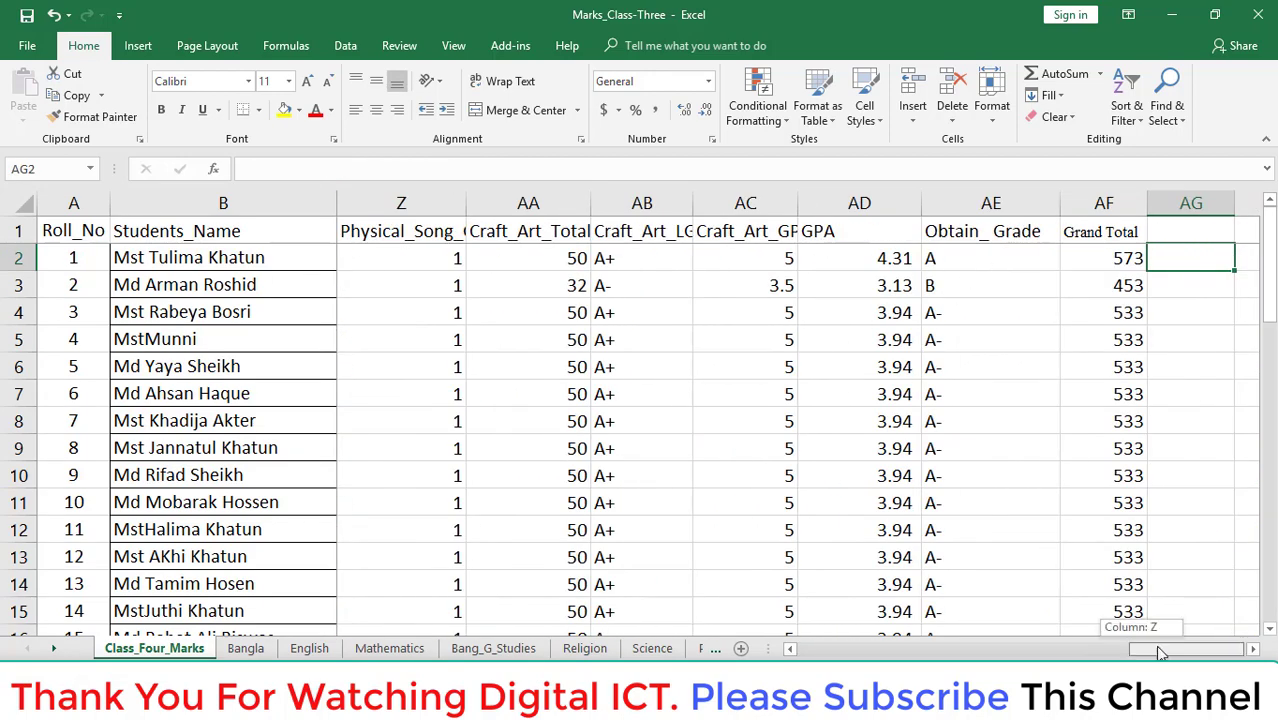
{"action": "left_click", "coordinate": [790, 649]}
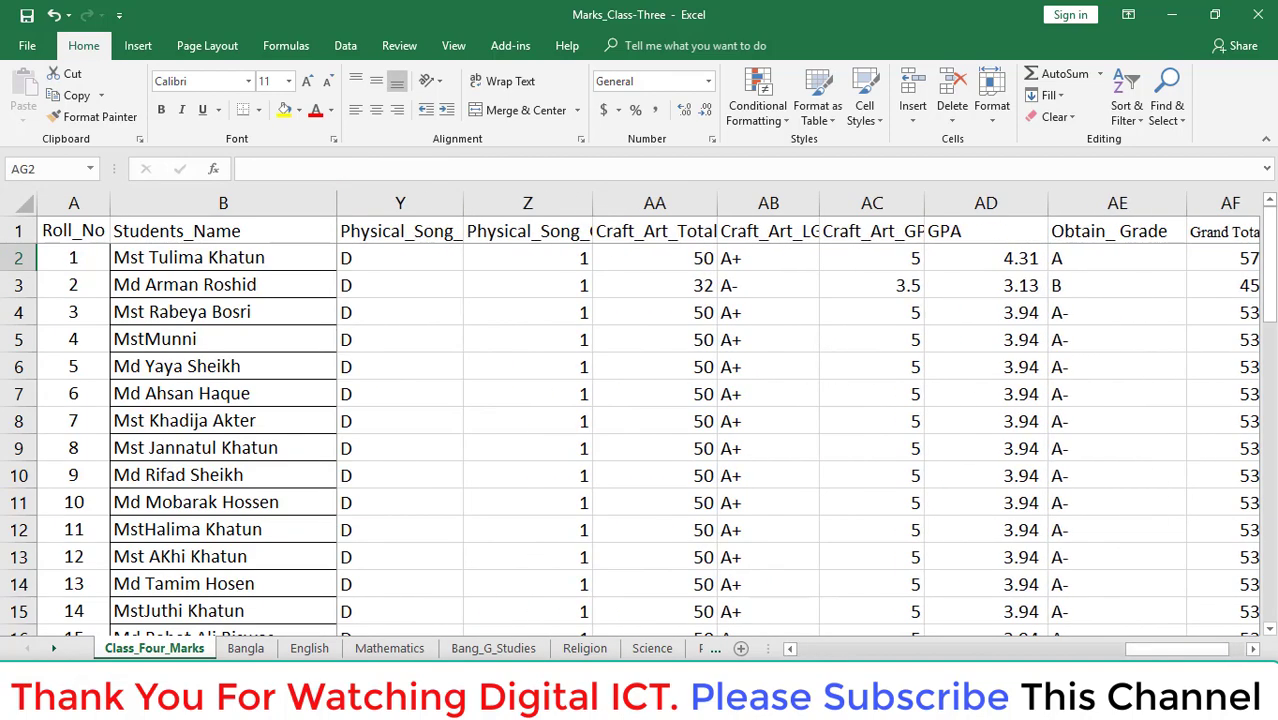
{"action": "left_click", "coordinate": [1252, 649]}
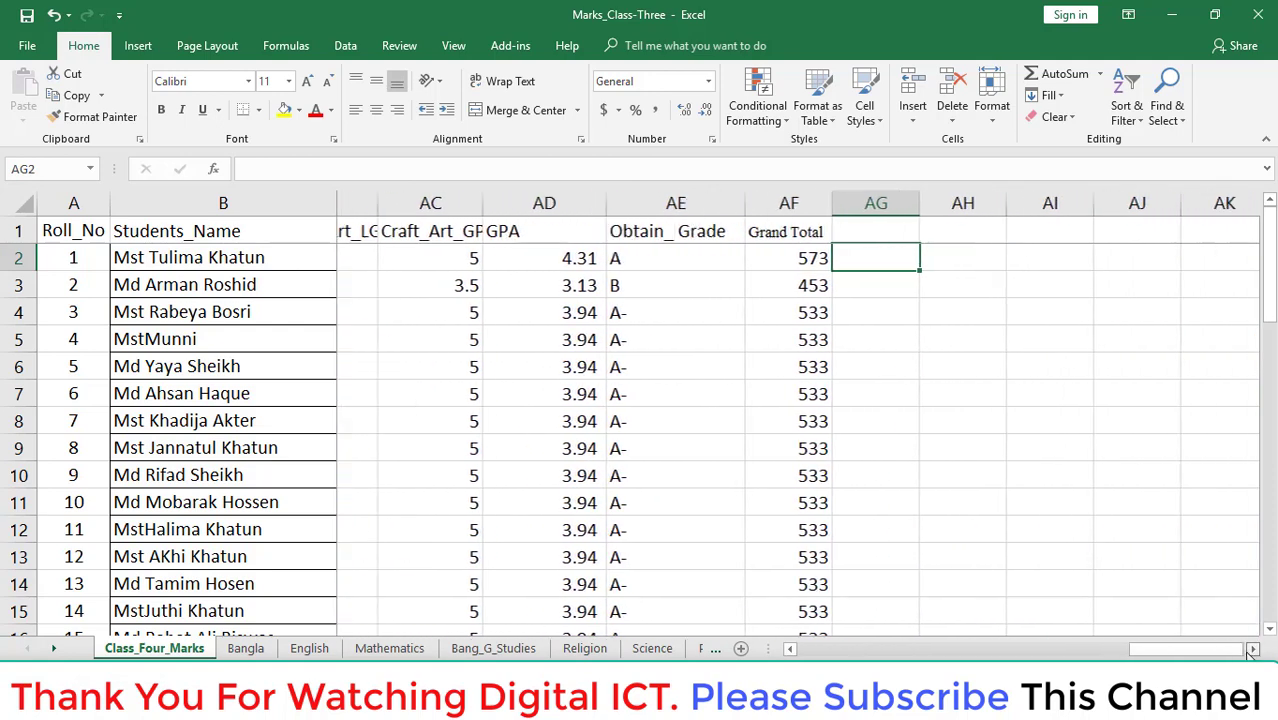
{"action": "left_click", "coordinate": [622, 250]}
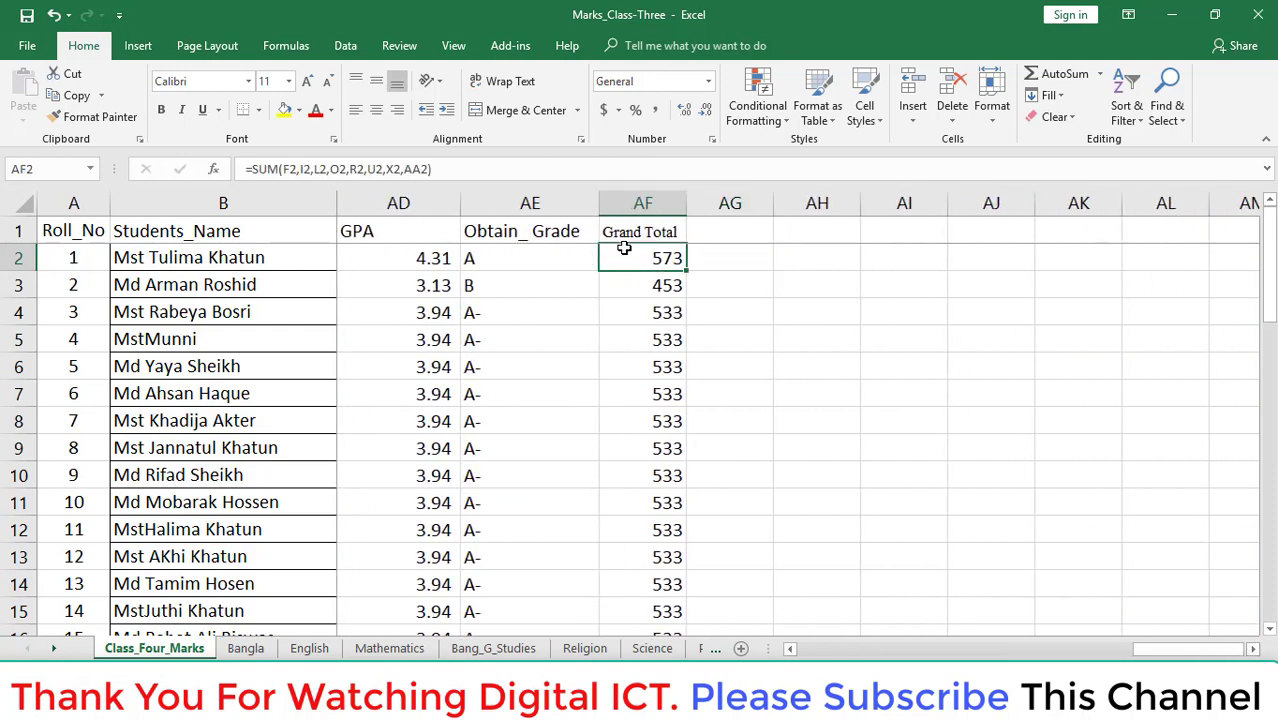
{"action": "left_click", "coordinate": [523, 252]}
{"action": "left_click", "coordinate": [642, 252]}
{"action": "left_click", "coordinate": [789, 649]}
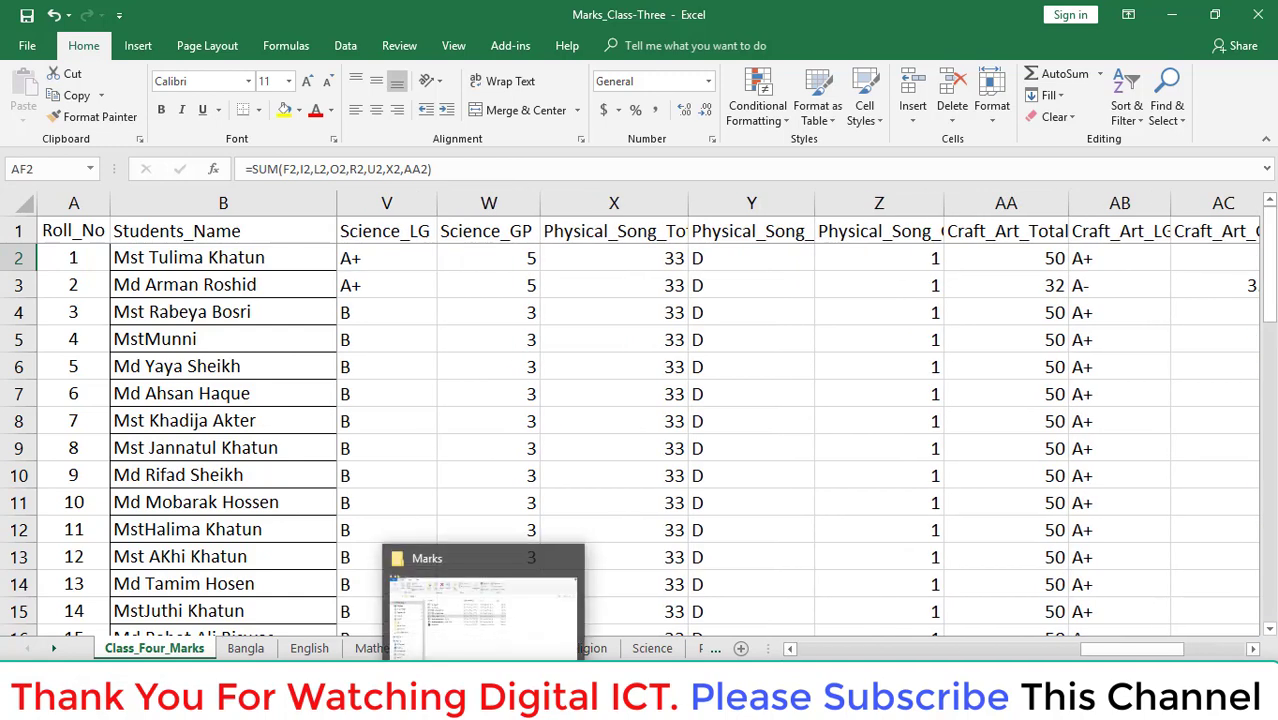
{"action": "left_click", "coordinate": [480, 605]}
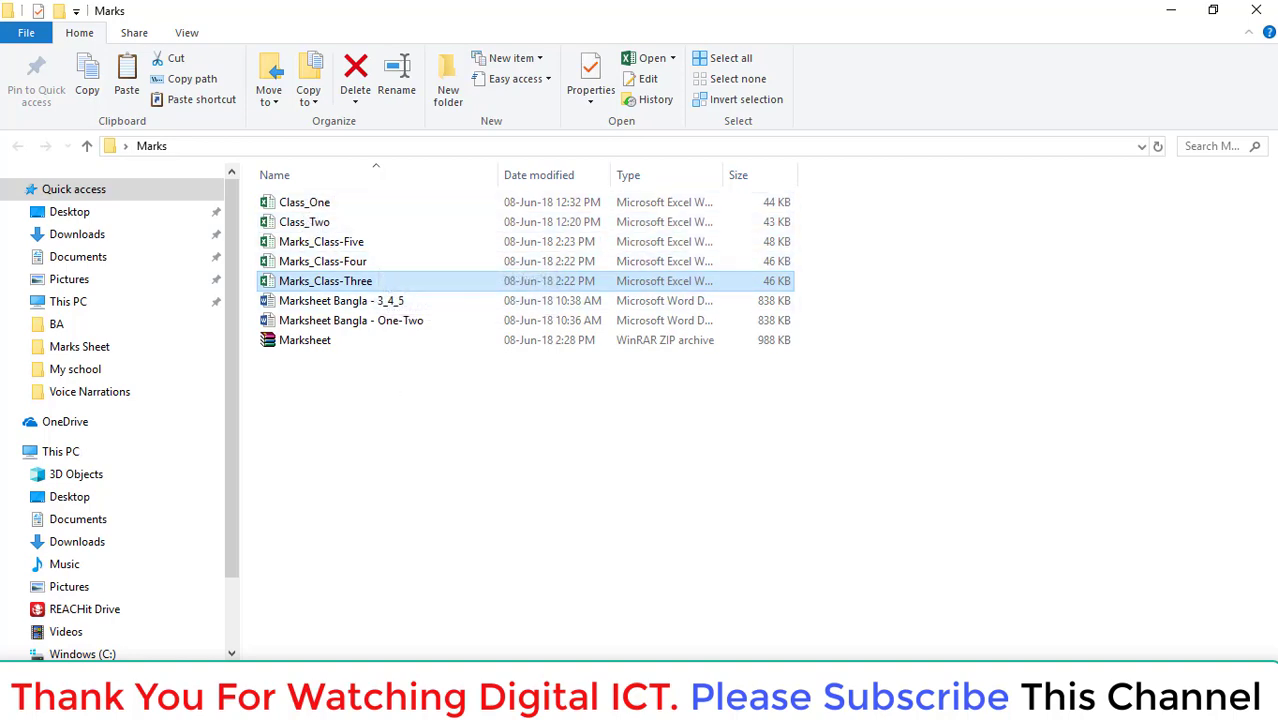
{"action": "key", "text": "Return"}
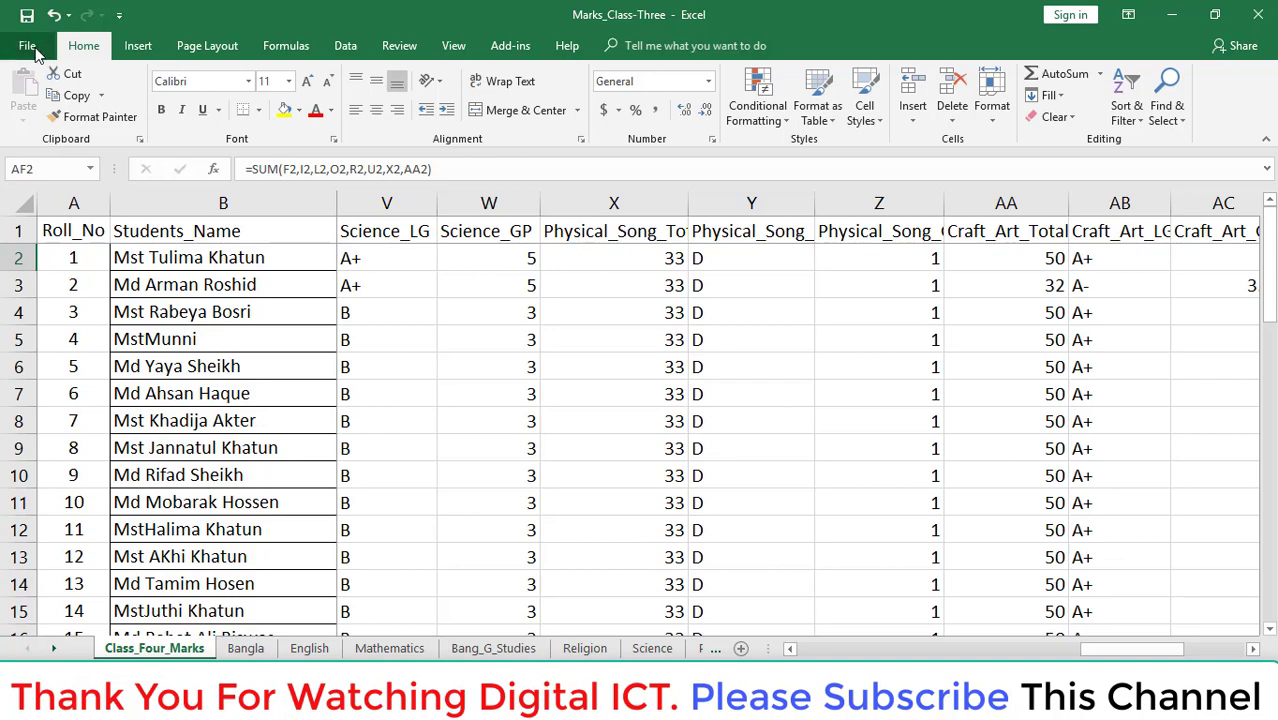
Start saving a copy of the workbook with CSV (Comma delimited) as the file type.
{"action": "left_click", "coordinate": [27, 46]}
{"action": "left_click", "coordinate": [26, 36]}
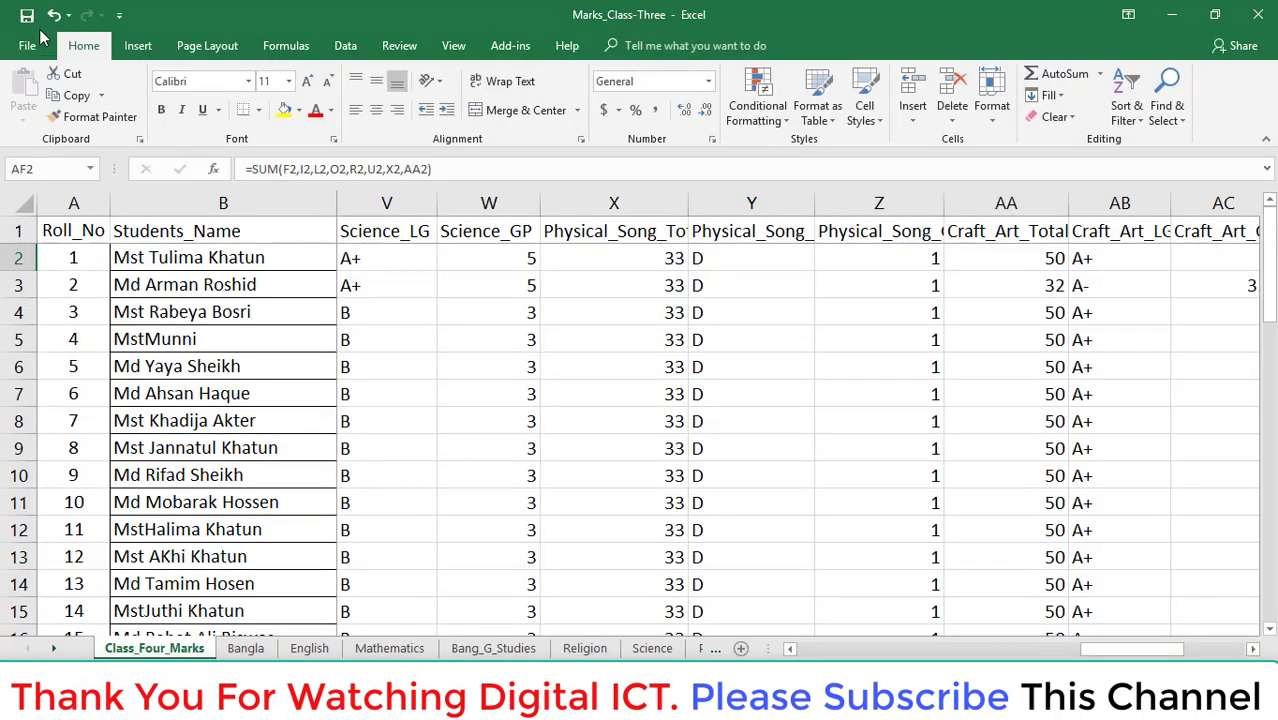
{"action": "left_click", "coordinate": [27, 46]}
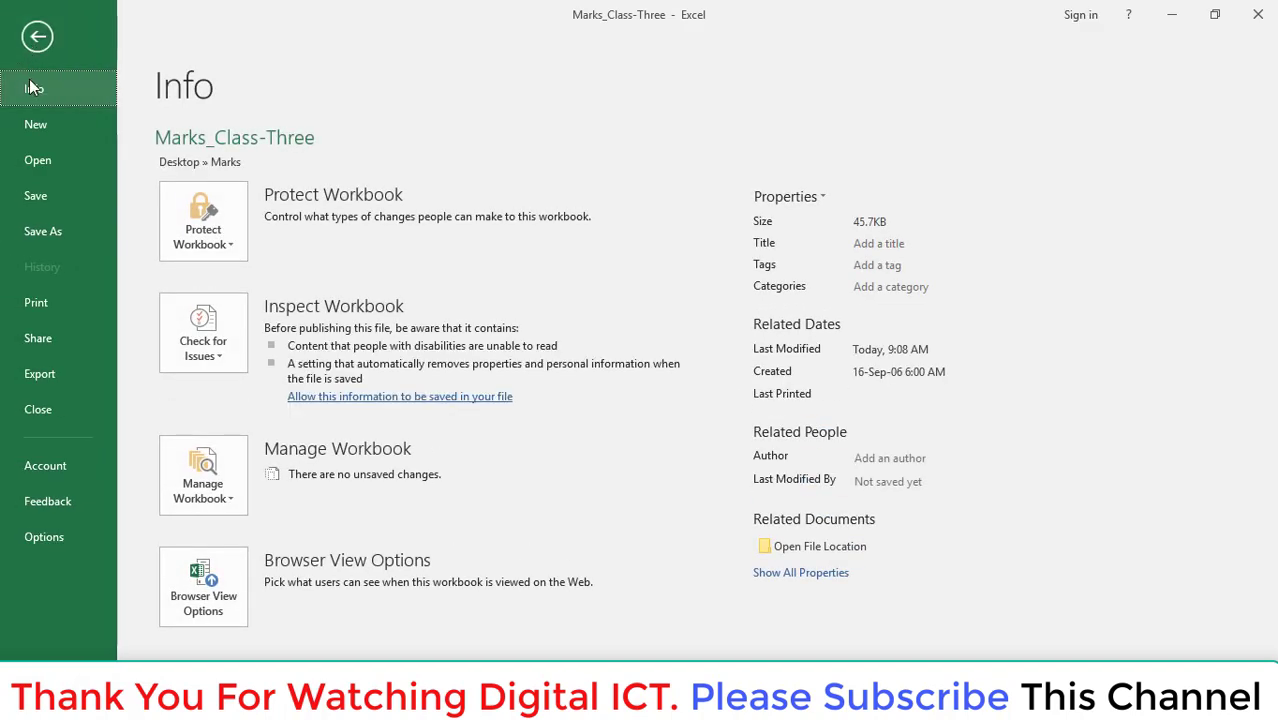
{"action": "left_click", "coordinate": [35, 232]}
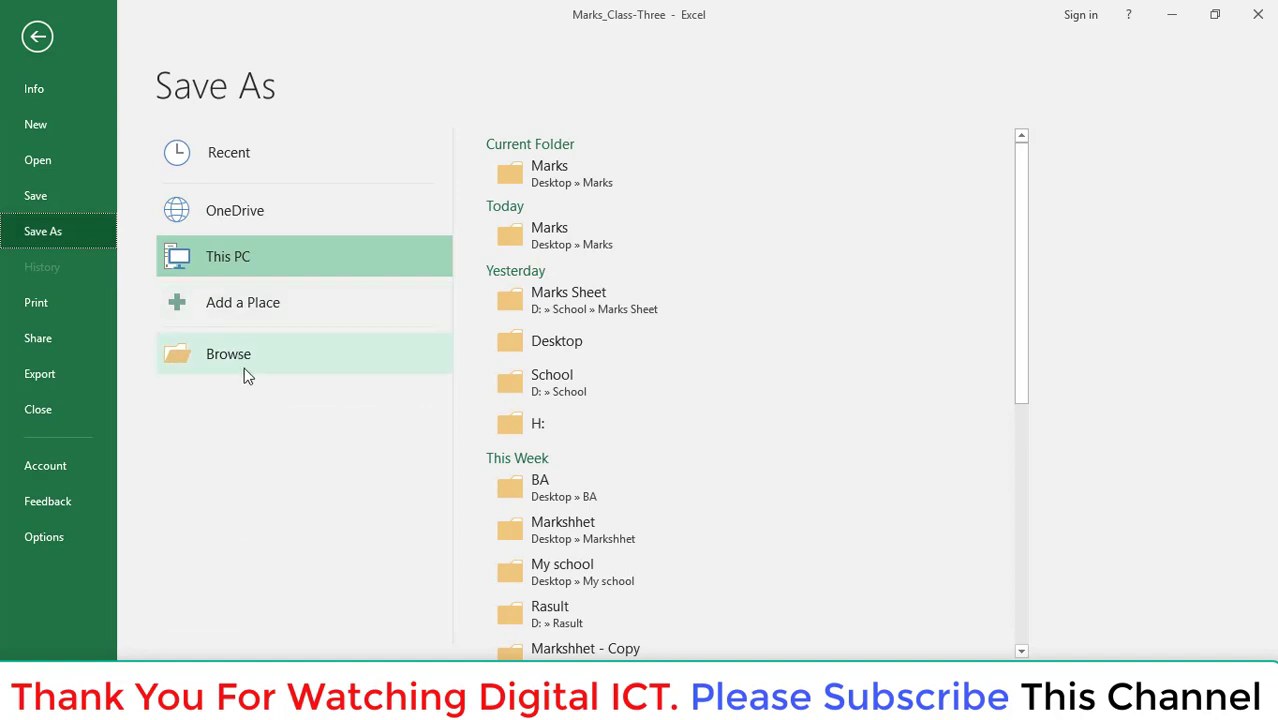
{"action": "left_click", "coordinate": [222, 366]}
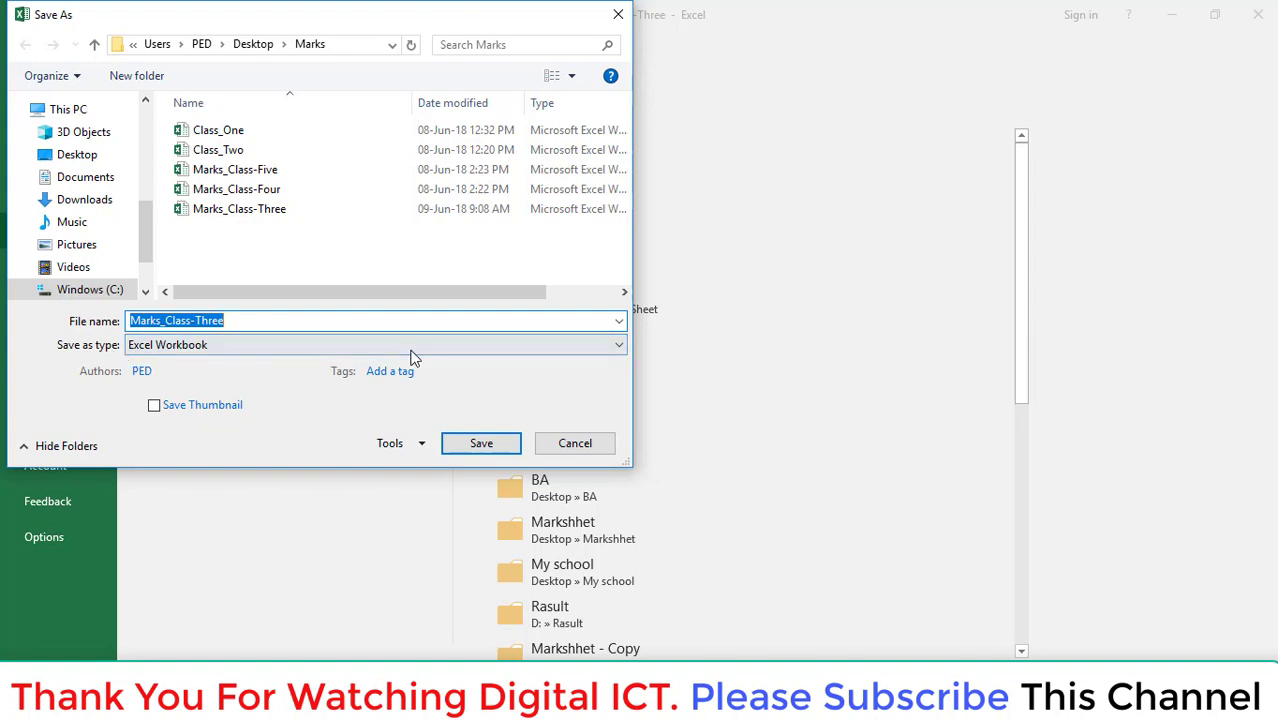
{"action": "left_click", "coordinate": [619, 348]}
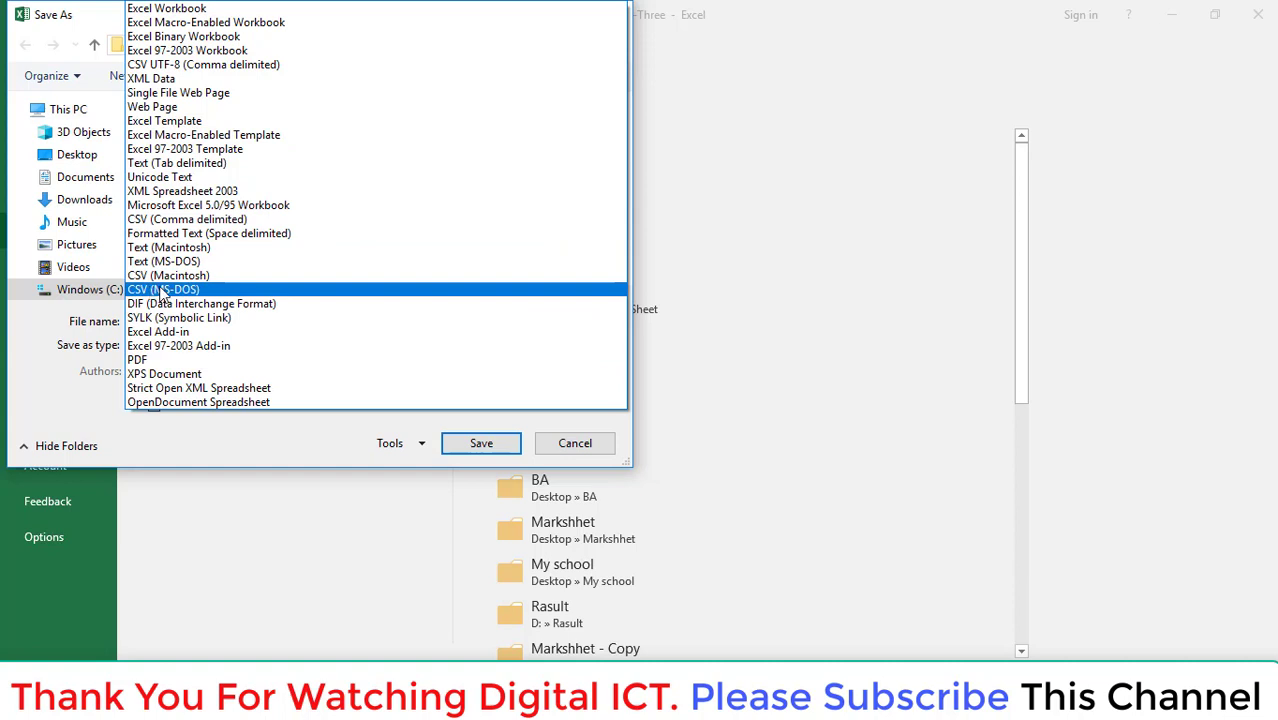
{"action": "left_click", "coordinate": [165, 220]}
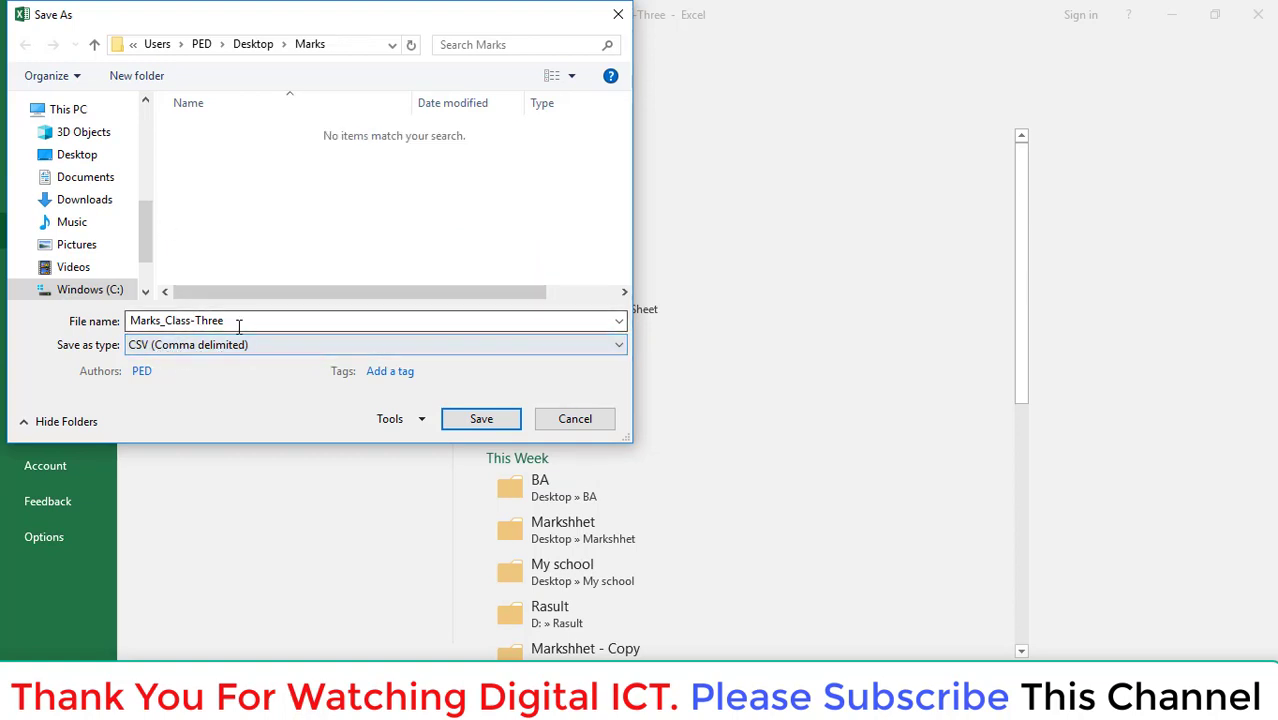
Rename the file to Marks_Class 4 and save only the active sheet, keeping CSV format.
{"action": "double_click", "coordinate": [195, 321]}
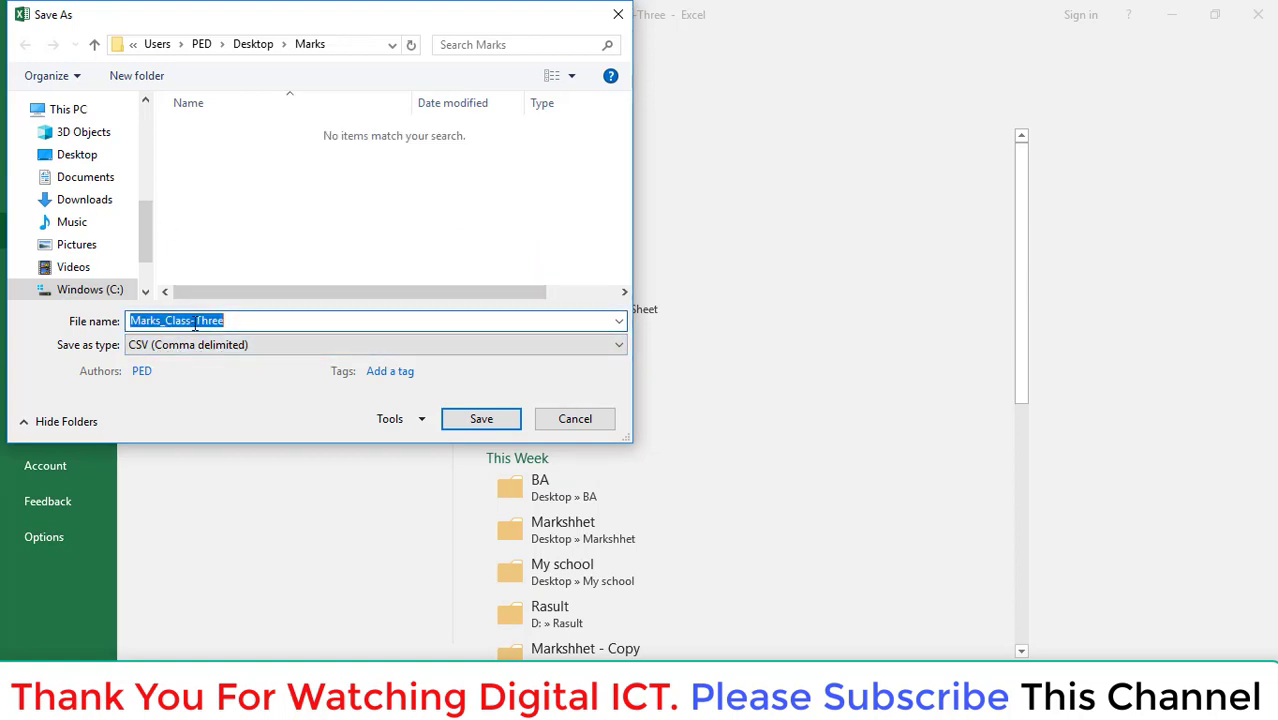
{"action": "left_click", "coordinate": [252, 322]}
{"action": "double_click", "coordinate": [252, 322]}
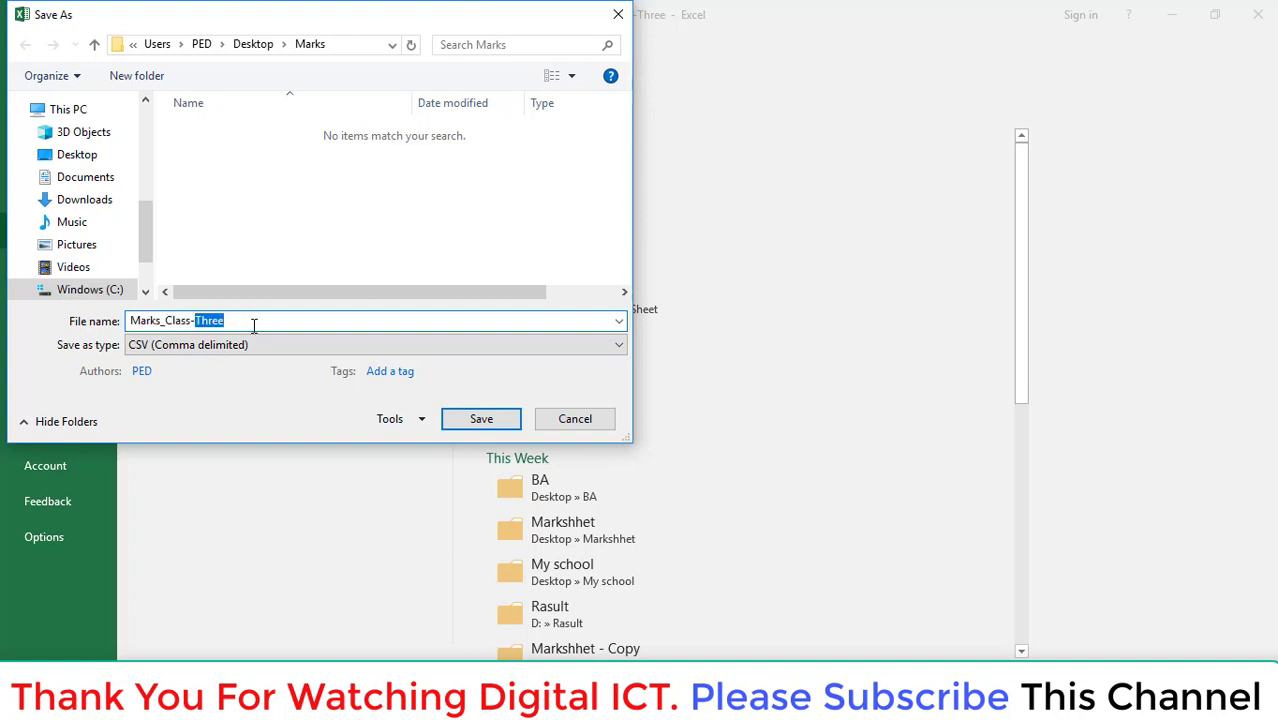
{"action": "key", "text": "BackSpace"}
{"action": "key", "text": "BackSpace"}
{"action": "type", "text": "4"}
{"action": "left_click", "coordinate": [478, 423]}
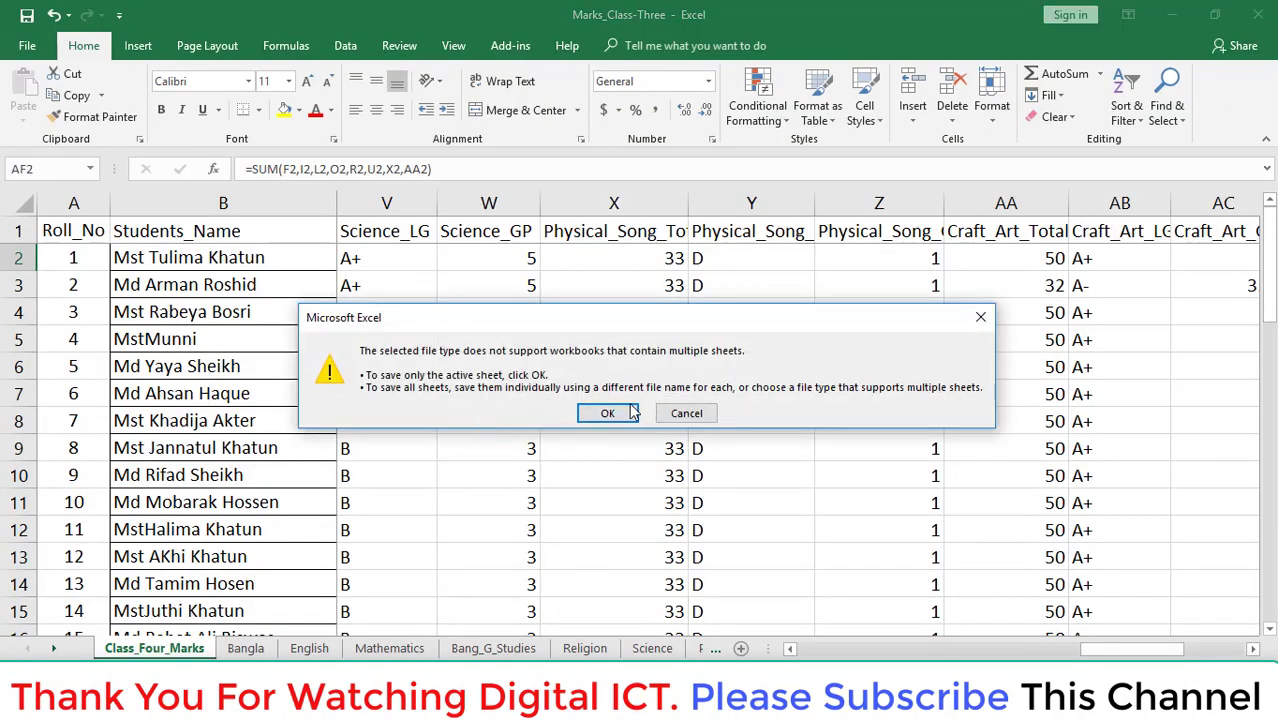
{"action": "left_click", "coordinate": [612, 413]}
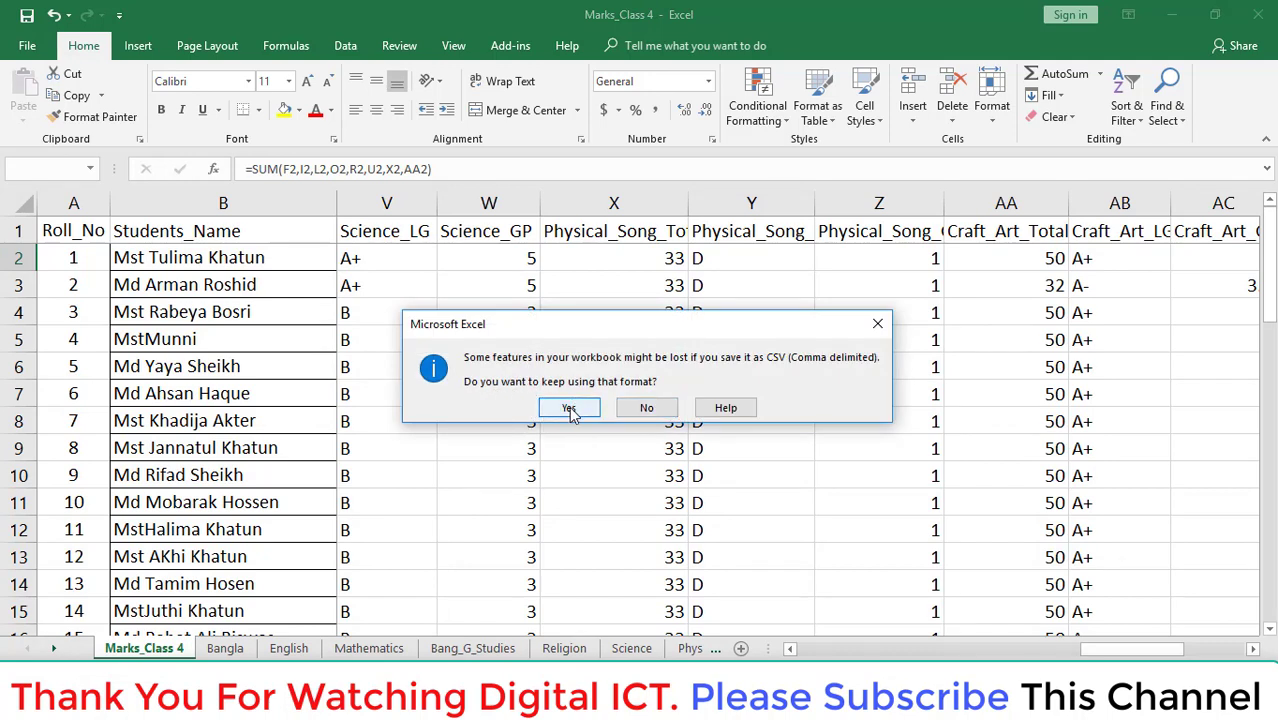
{"action": "left_click", "coordinate": [569, 410]}
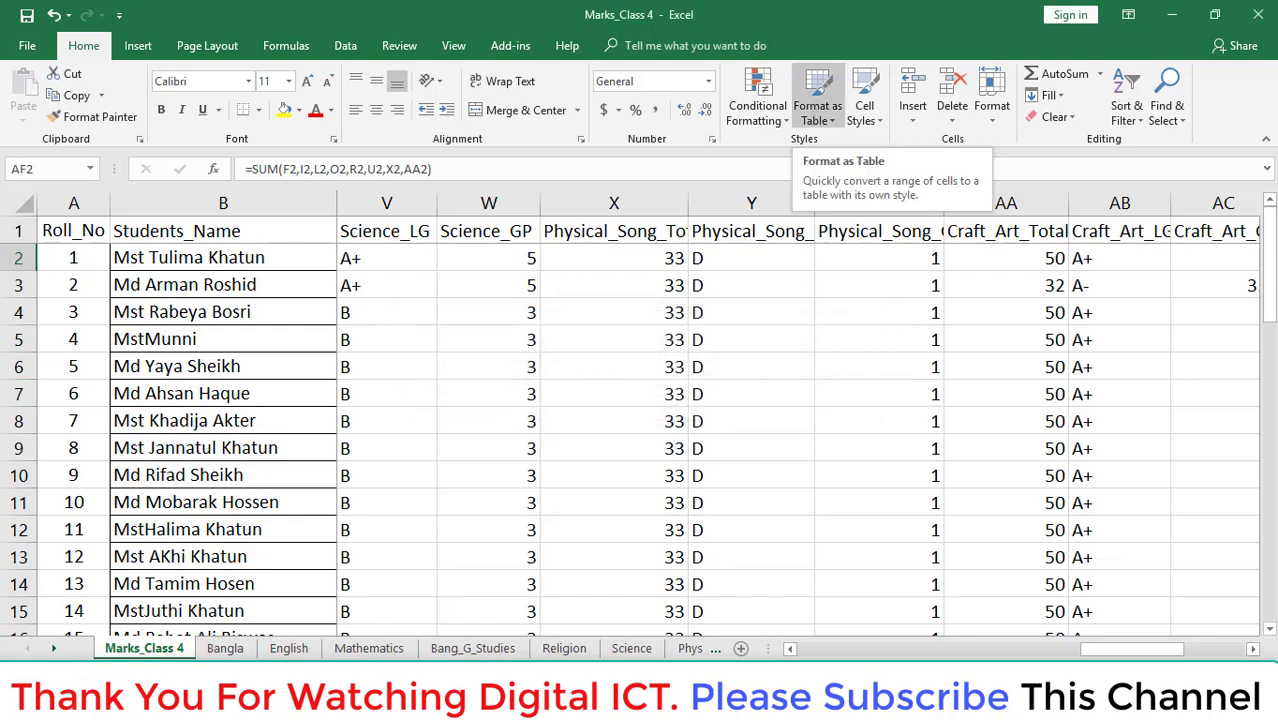
Close Excel and open Marksheet Bangla - 3_4_5 from the Marks folder.
{"action": "left_click", "coordinate": [1262, 18]}
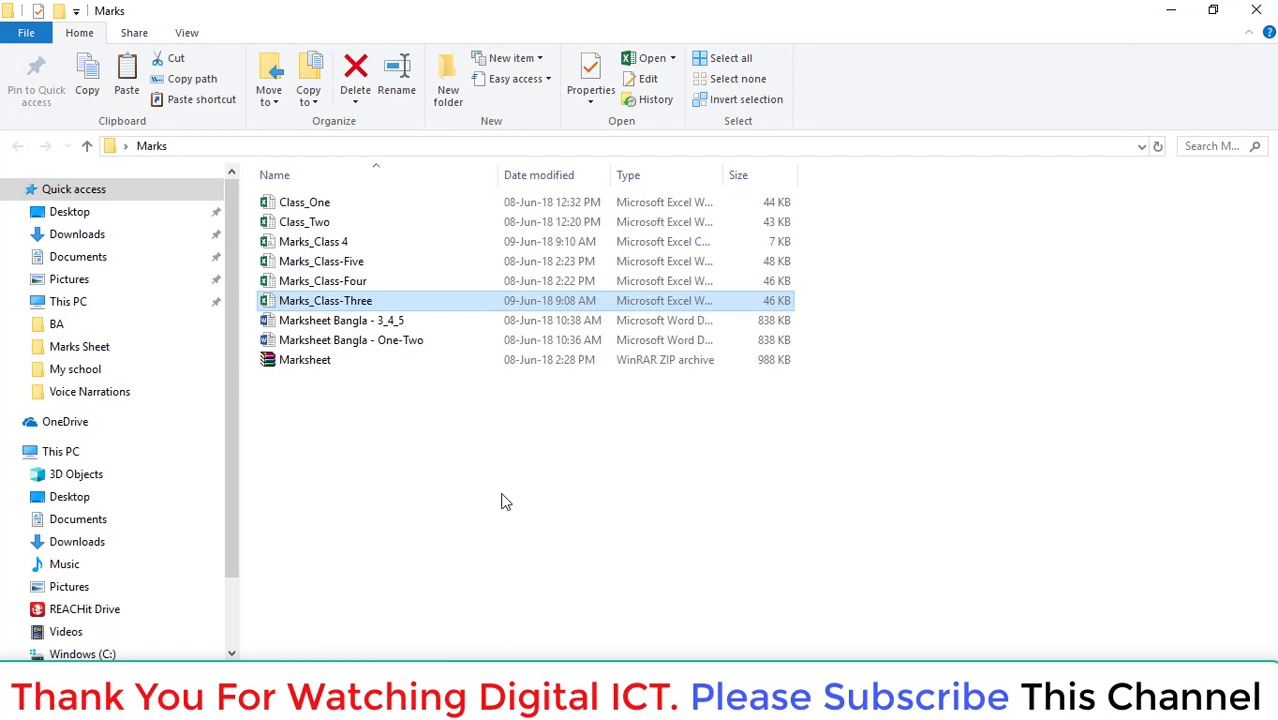
{"action": "left_click", "coordinate": [505, 501]}
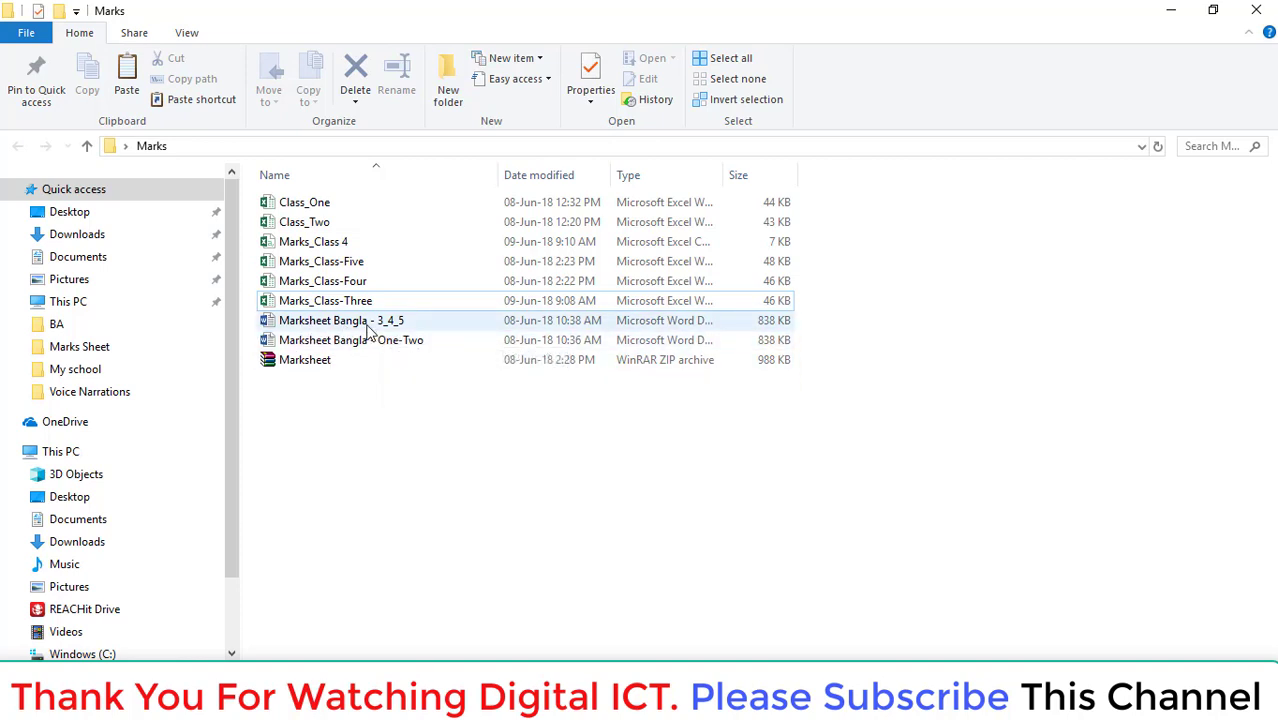
{"action": "left_click", "coordinate": [370, 331]}
{"action": "double_click", "coordinate": [370, 330]}
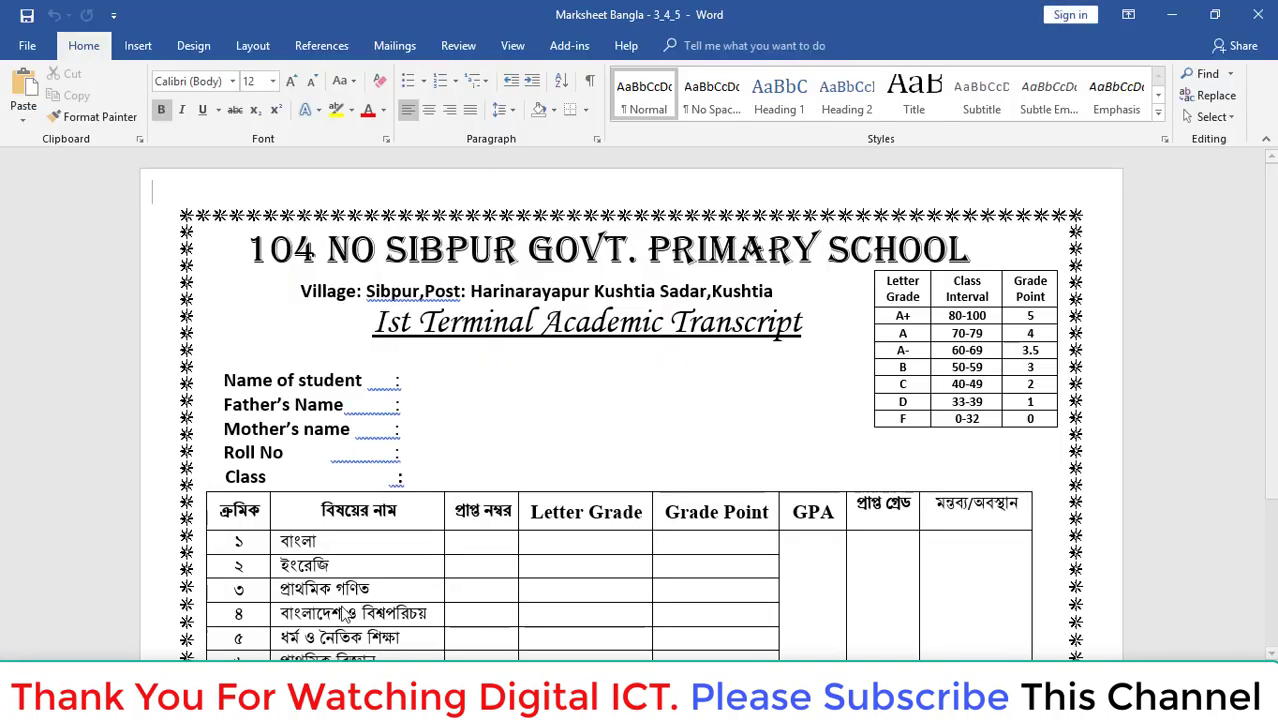
{"action": "scroll", "coordinate": [594, 383], "scroll_direction": "down", "scroll_amount": 4}
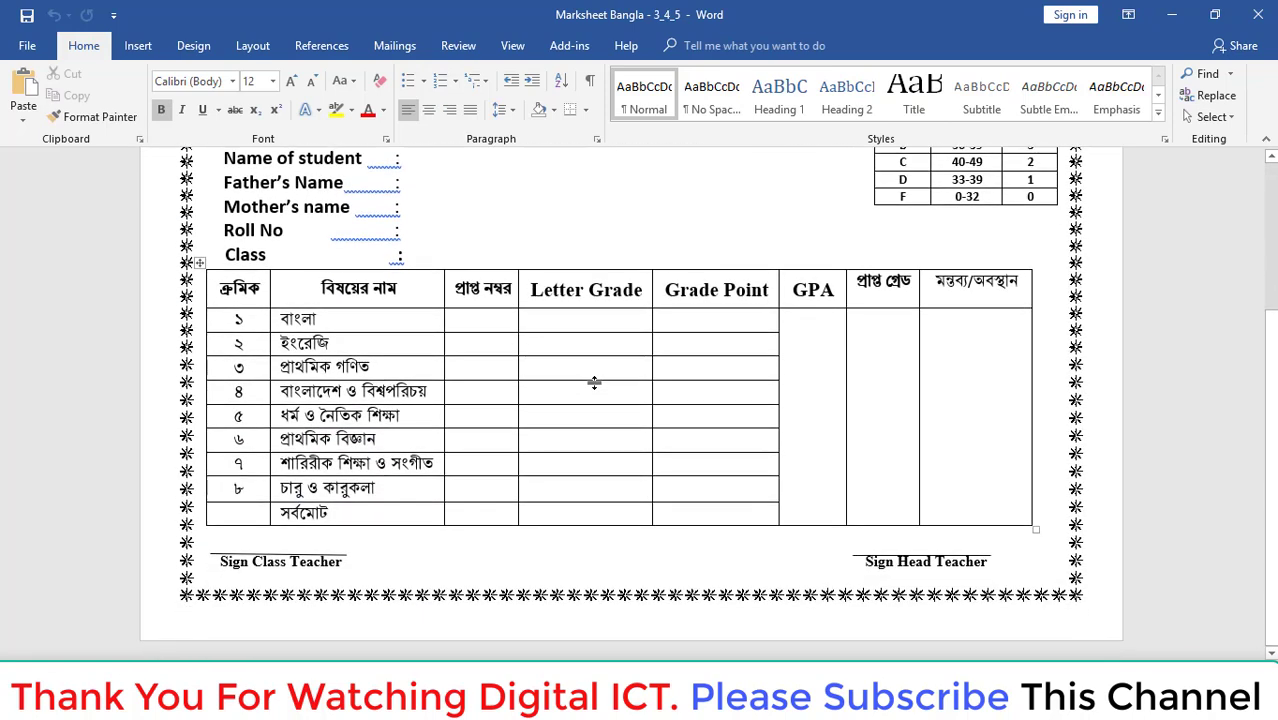
{"action": "scroll", "coordinate": [594, 380], "scroll_direction": "up", "scroll_amount": 4}
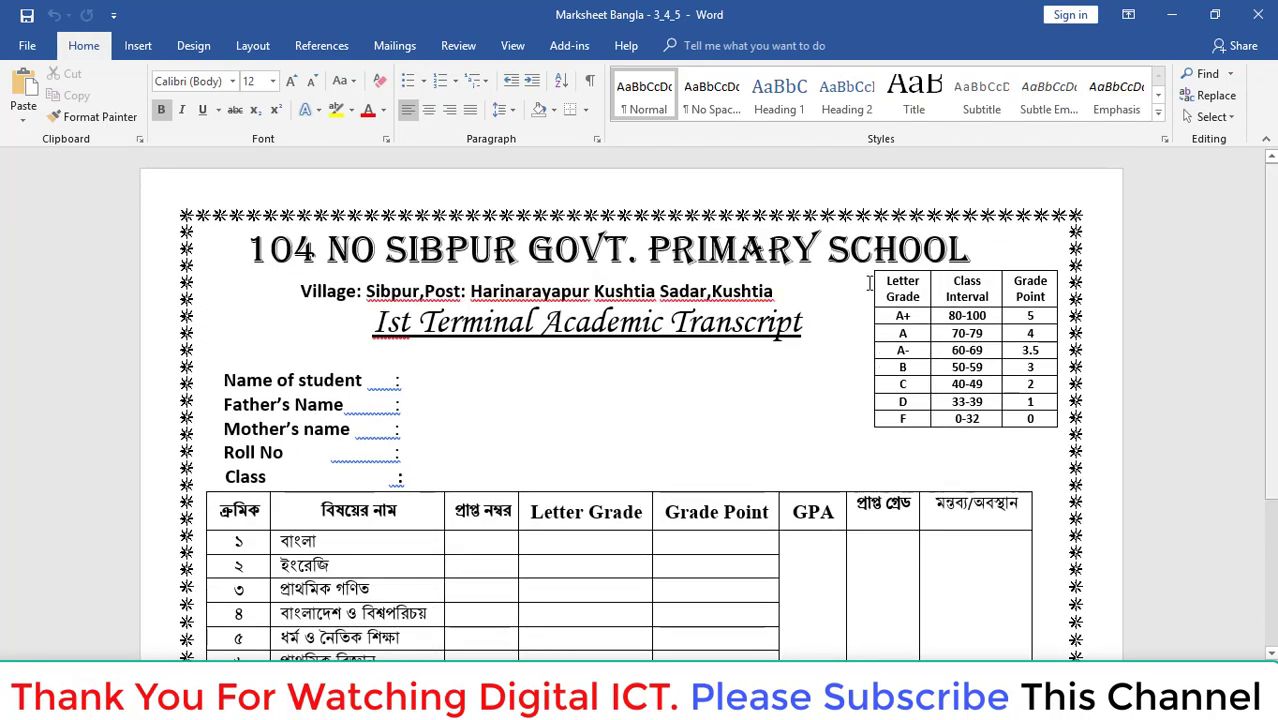
{"action": "left_click", "coordinate": [258, 248]}
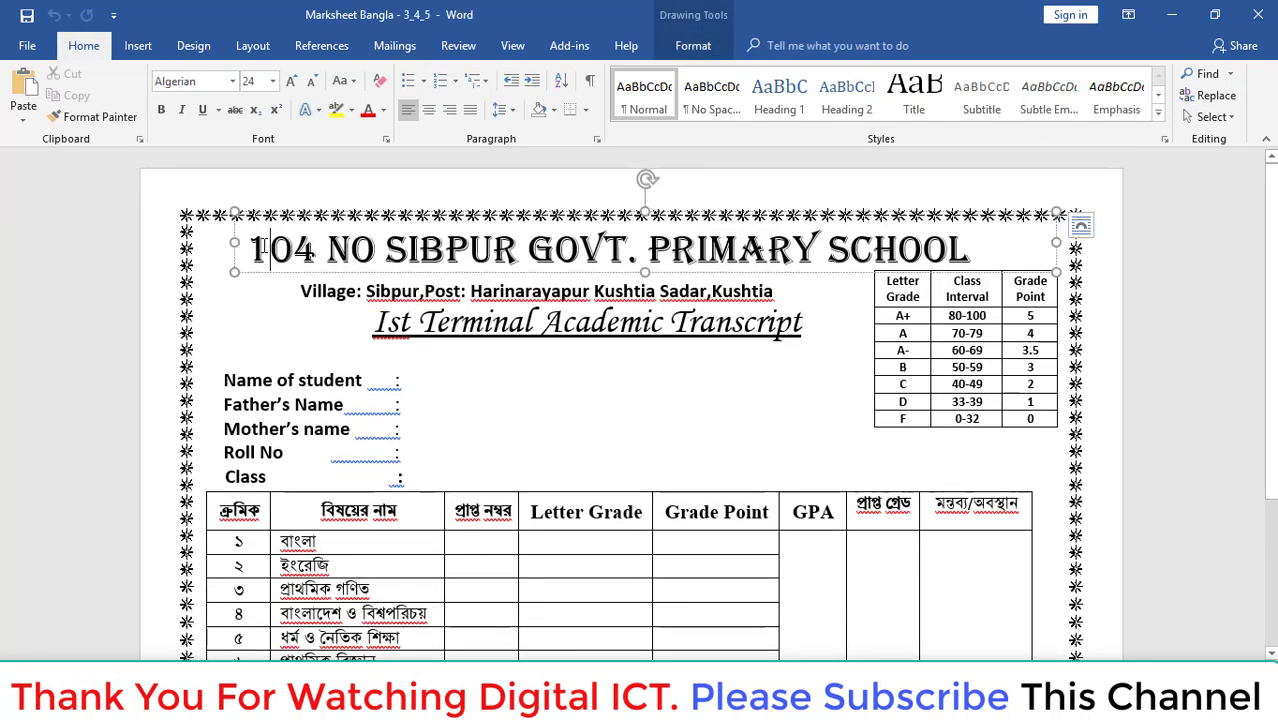
{"action": "left_click", "coordinate": [362, 298]}
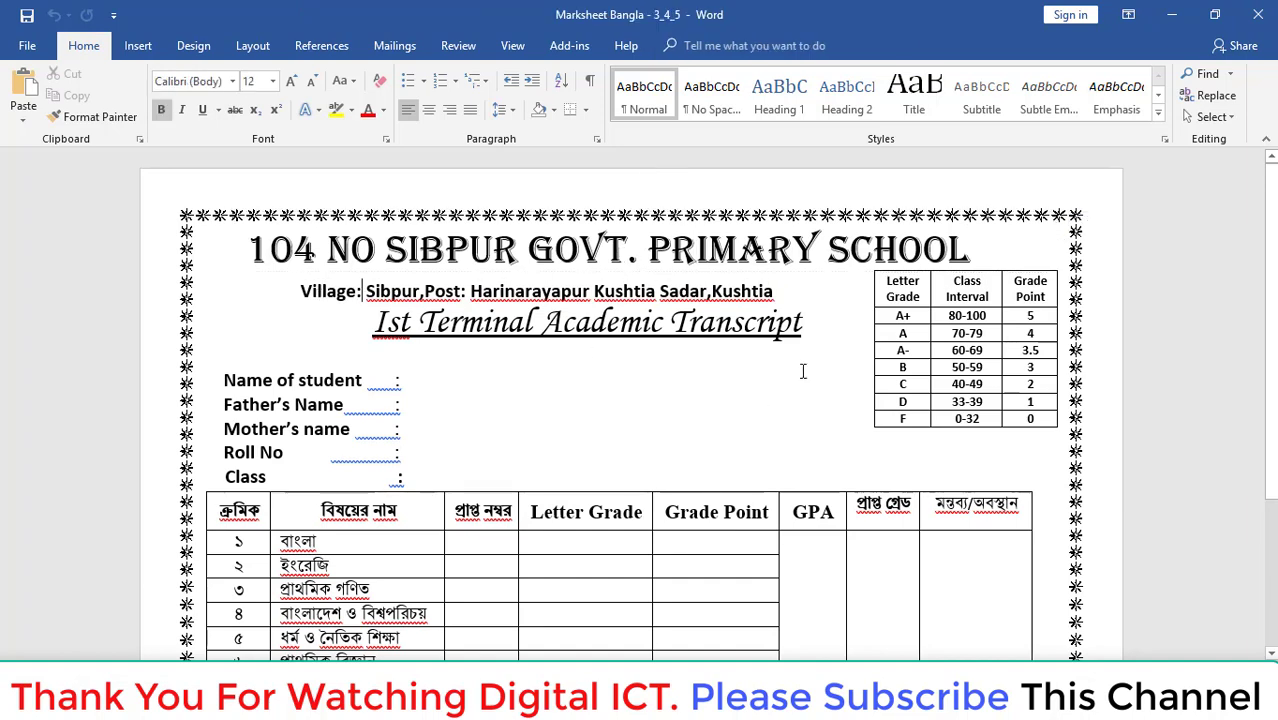
{"action": "scroll", "coordinate": [657, 430], "scroll_direction": "down", "scroll_amount": 3}
{"action": "scroll", "coordinate": [655, 430], "scroll_direction": "down", "scroll_amount": 1}
{"action": "scroll", "coordinate": [651, 432], "scroll_direction": "up", "scroll_amount": 3}
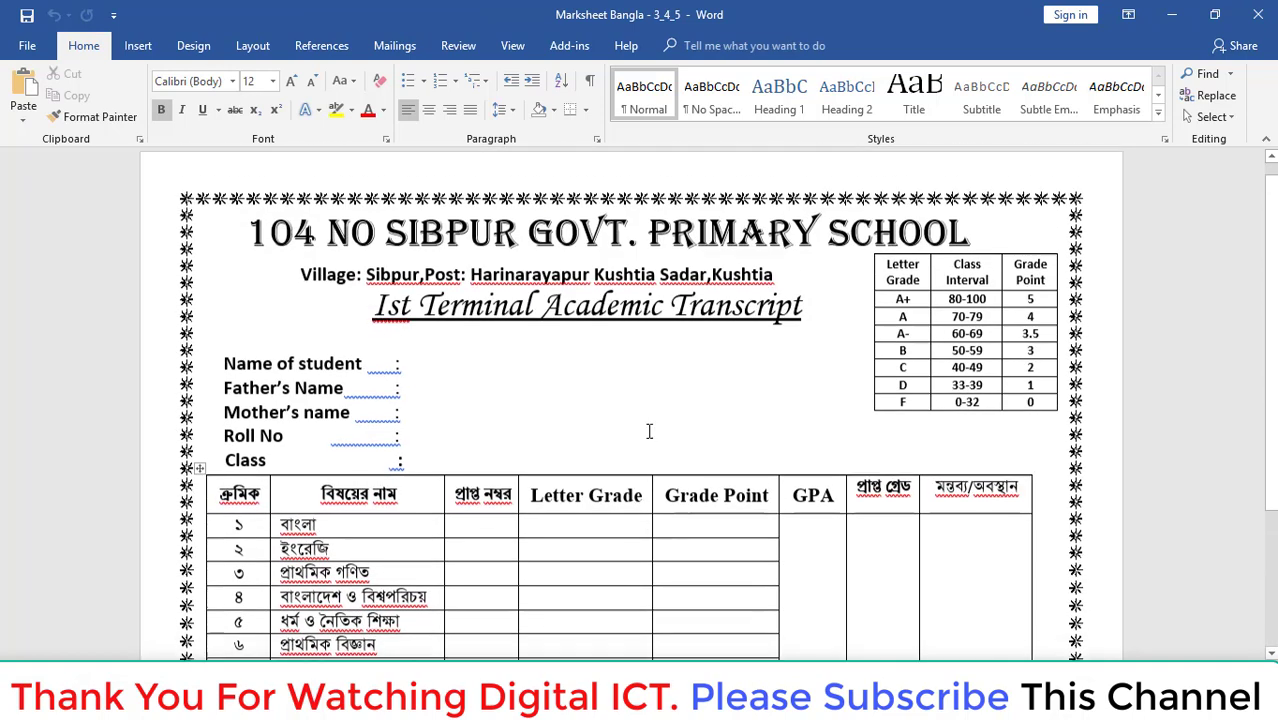
{"action": "scroll", "coordinate": [651, 434], "scroll_direction": "up", "scroll_amount": 1}
{"action": "left_click", "coordinate": [348, 250]}
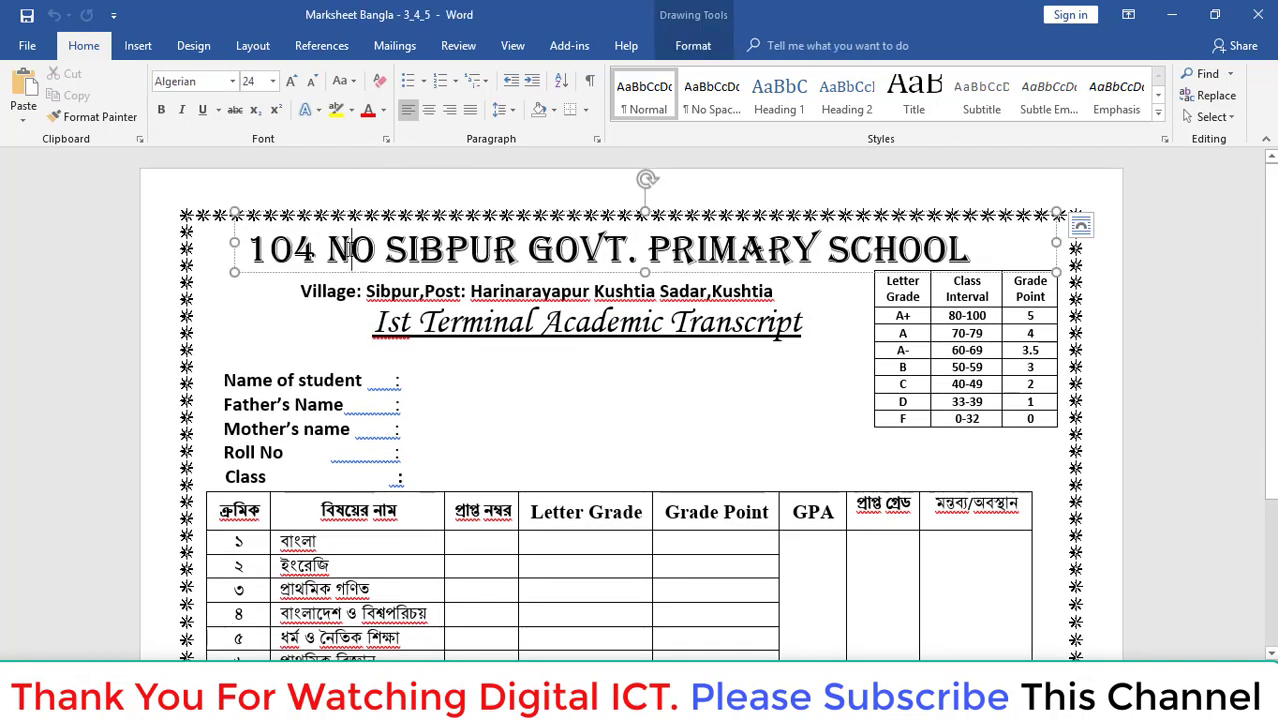
{"action": "left_click", "coordinate": [383, 291]}
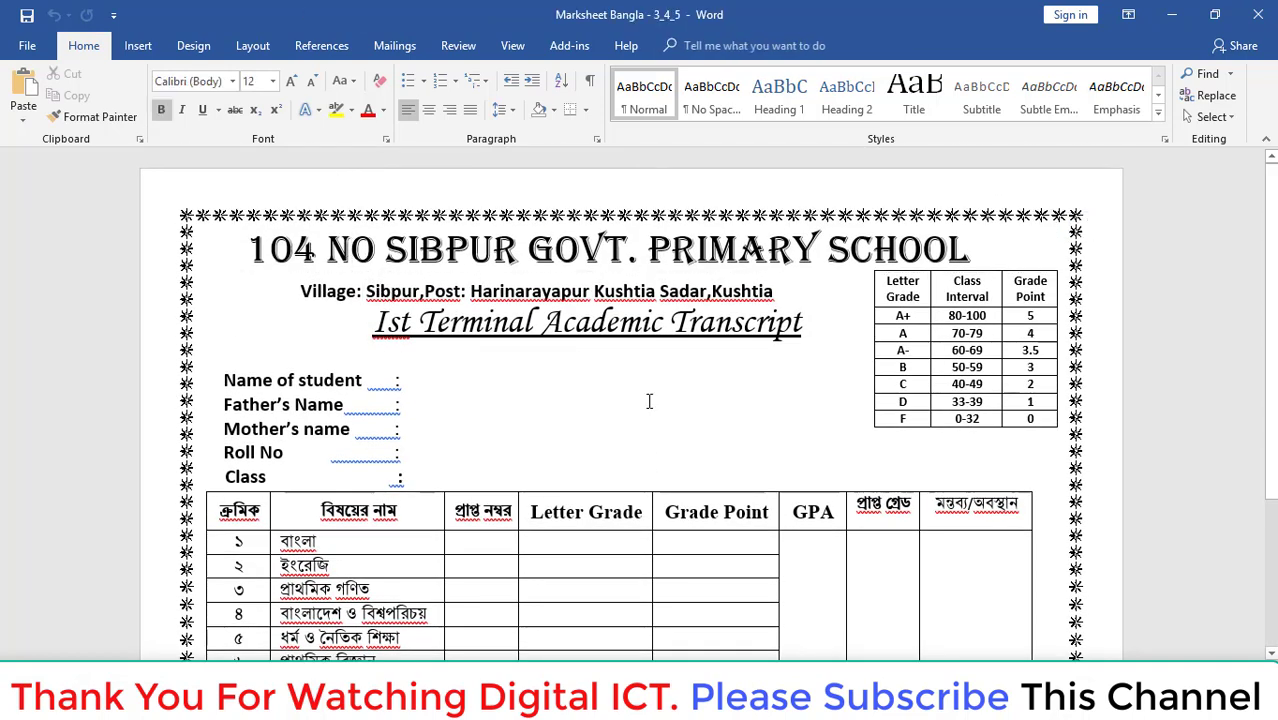
{"action": "scroll", "coordinate": [650, 400], "scroll_direction": "down", "scroll_amount": 4}
{"action": "scroll", "coordinate": [651, 400], "scroll_direction": "up", "scroll_amount": 4}
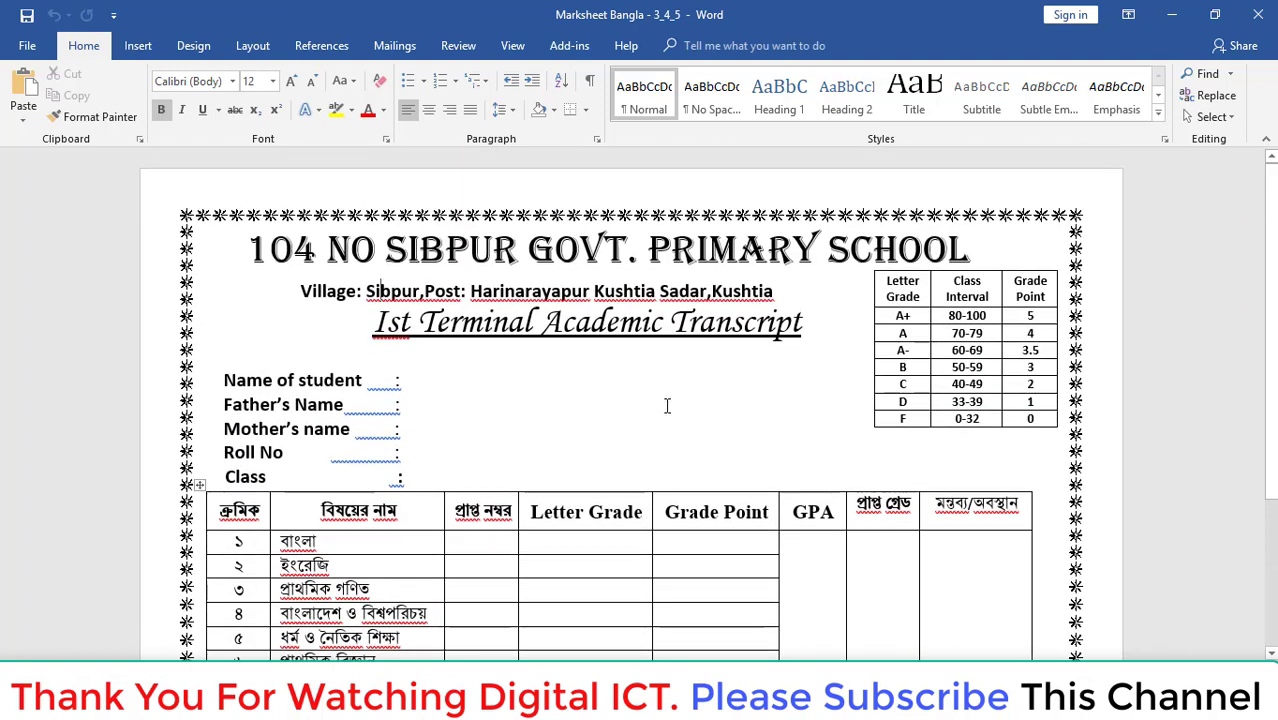
Choose Use an Existing List for recipients and browse to the Desktop\Marks folder.
{"action": "left_click", "coordinate": [395, 46]}
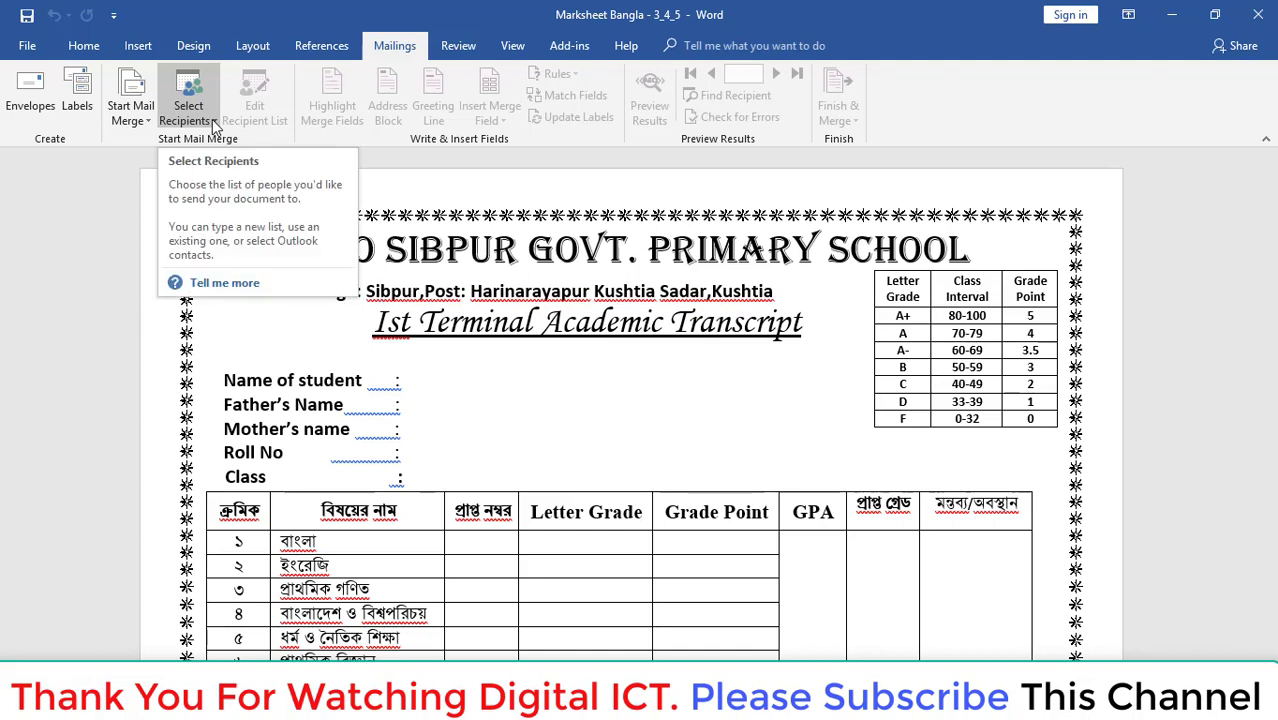
{"action": "left_click", "coordinate": [177, 102]}
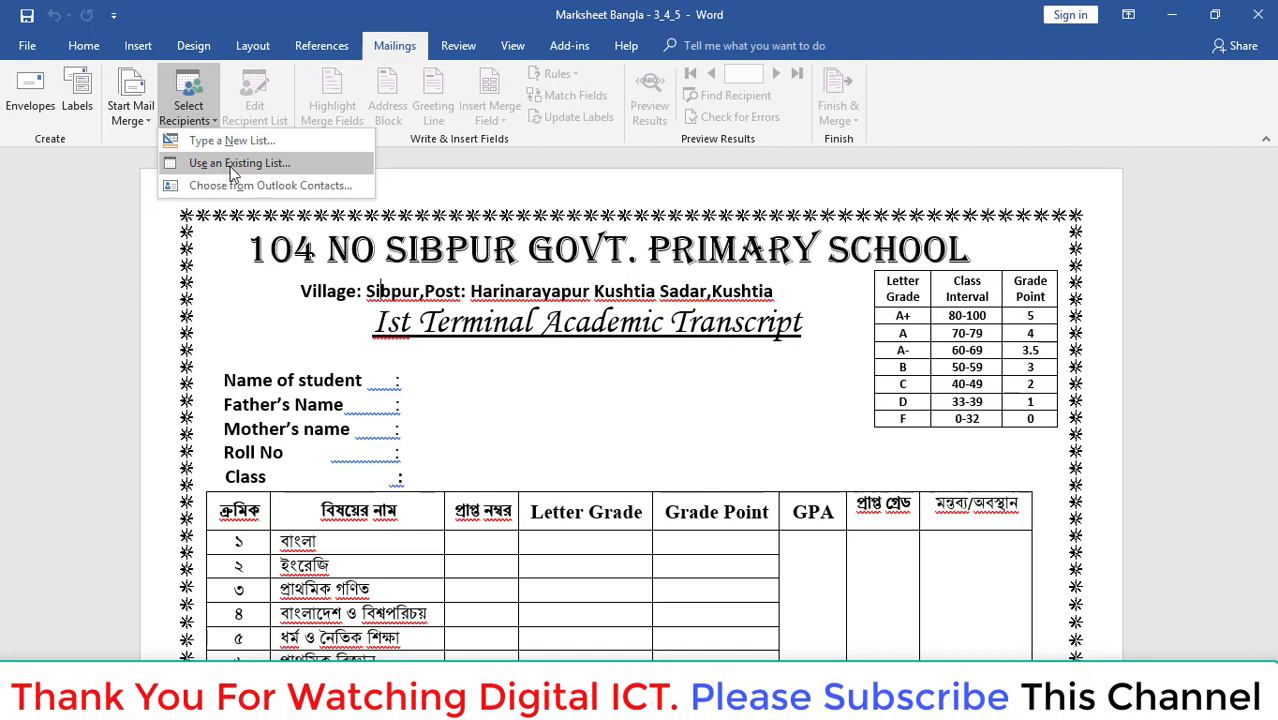
{"action": "left_click", "coordinate": [230, 166]}
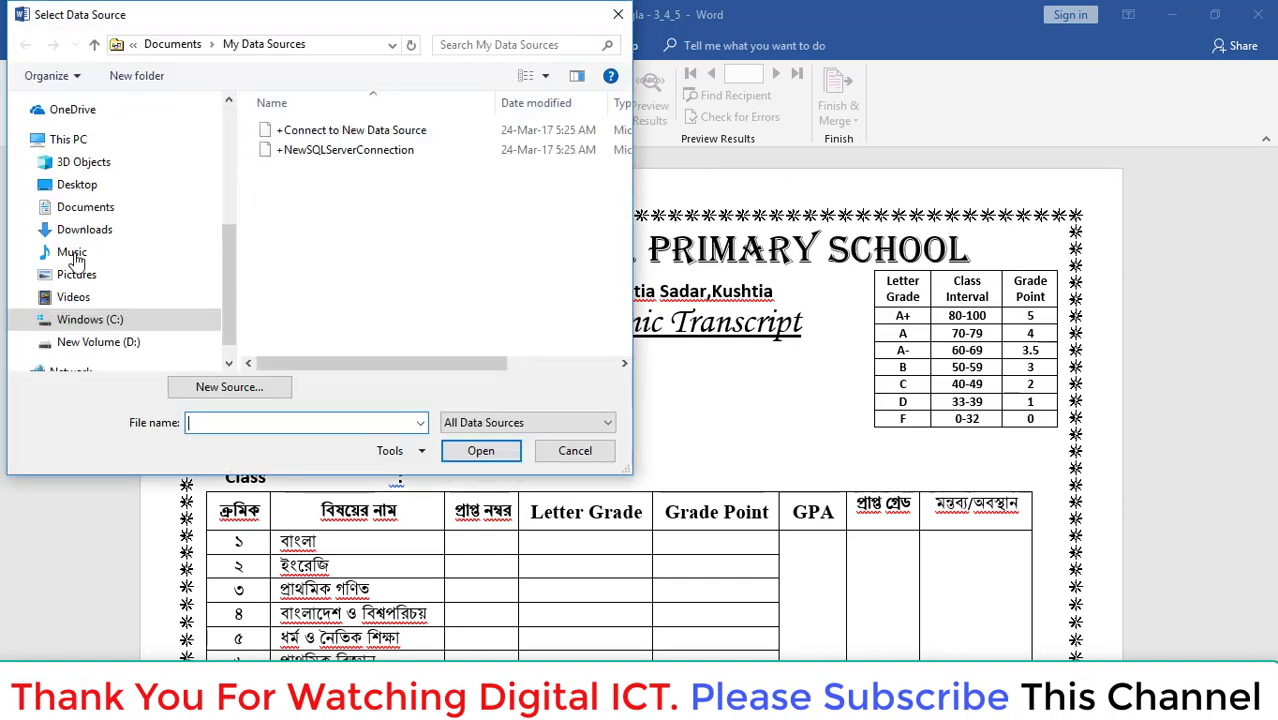
{"action": "mouse_move", "coordinate": [120, 230]}
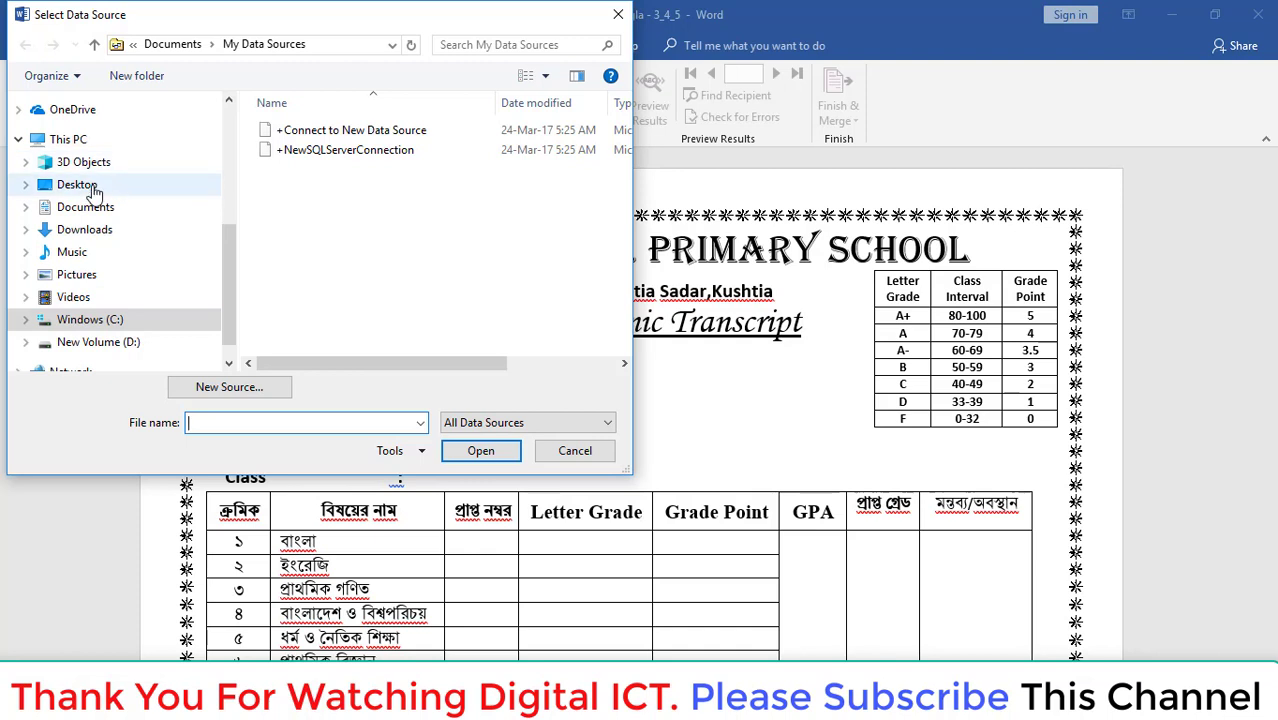
{"action": "left_click", "coordinate": [95, 190]}
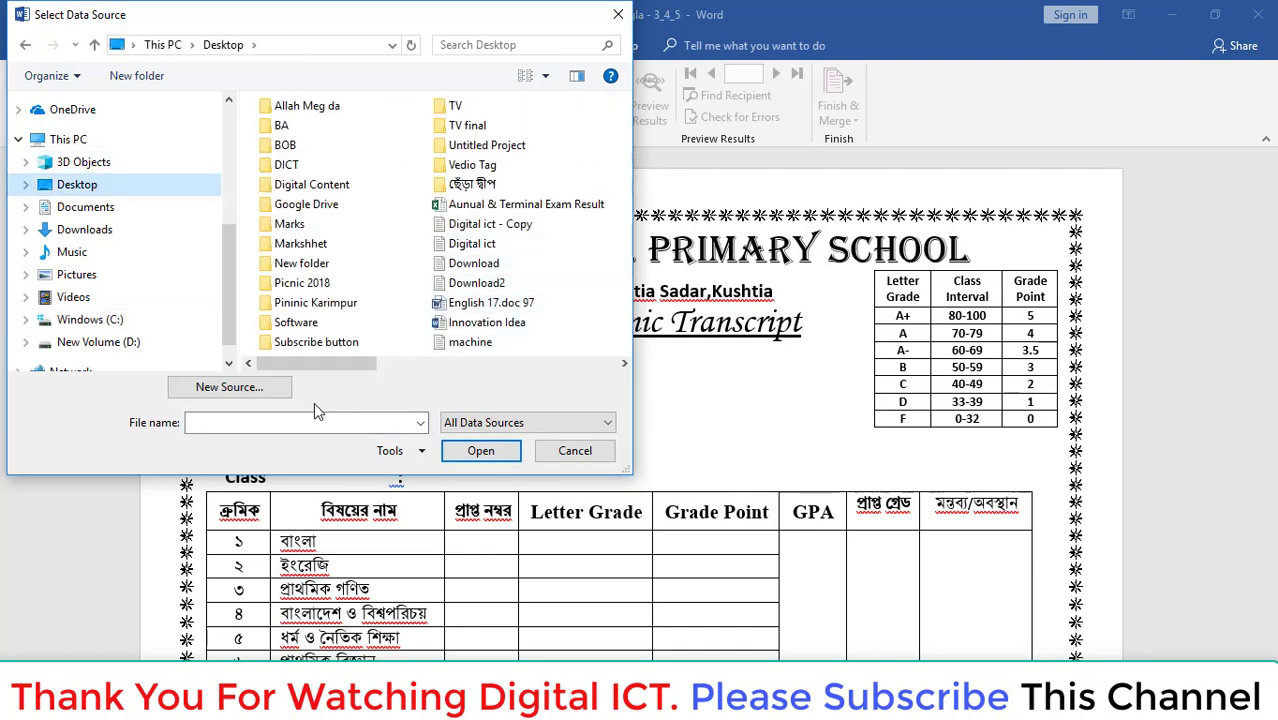
{"action": "left_click", "coordinate": [283, 424]}
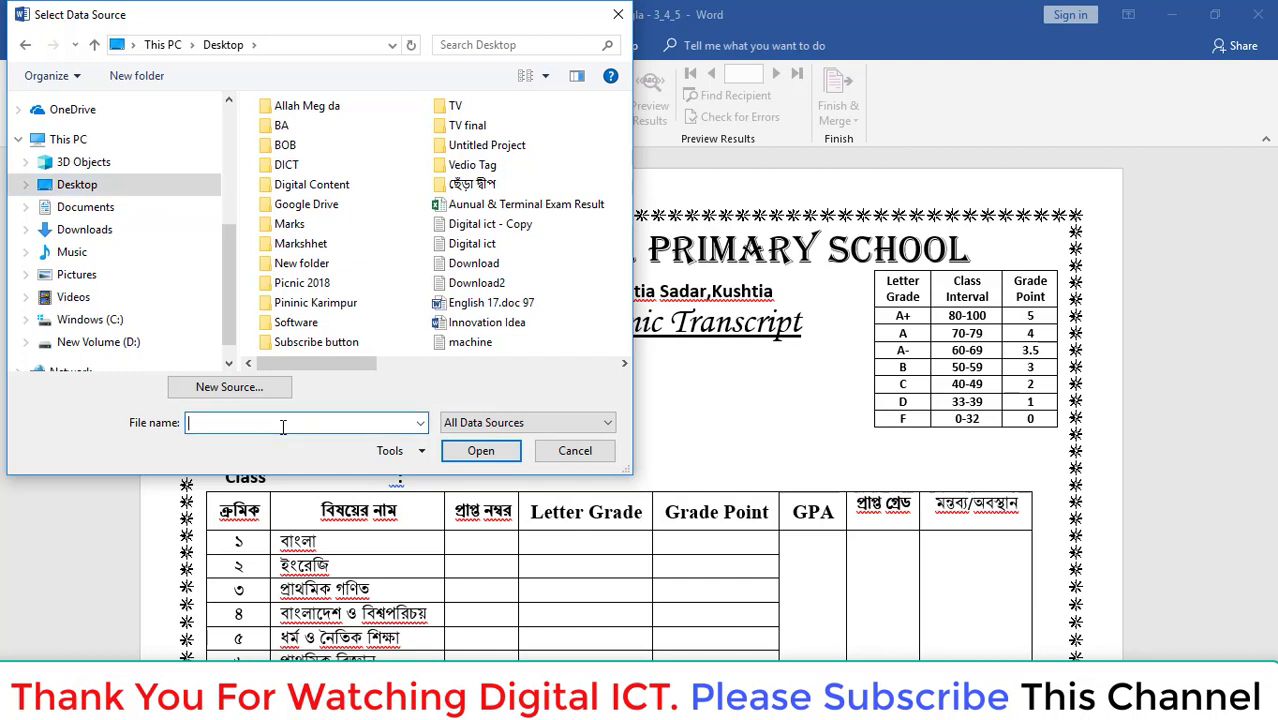
{"action": "type", "text": "m"}
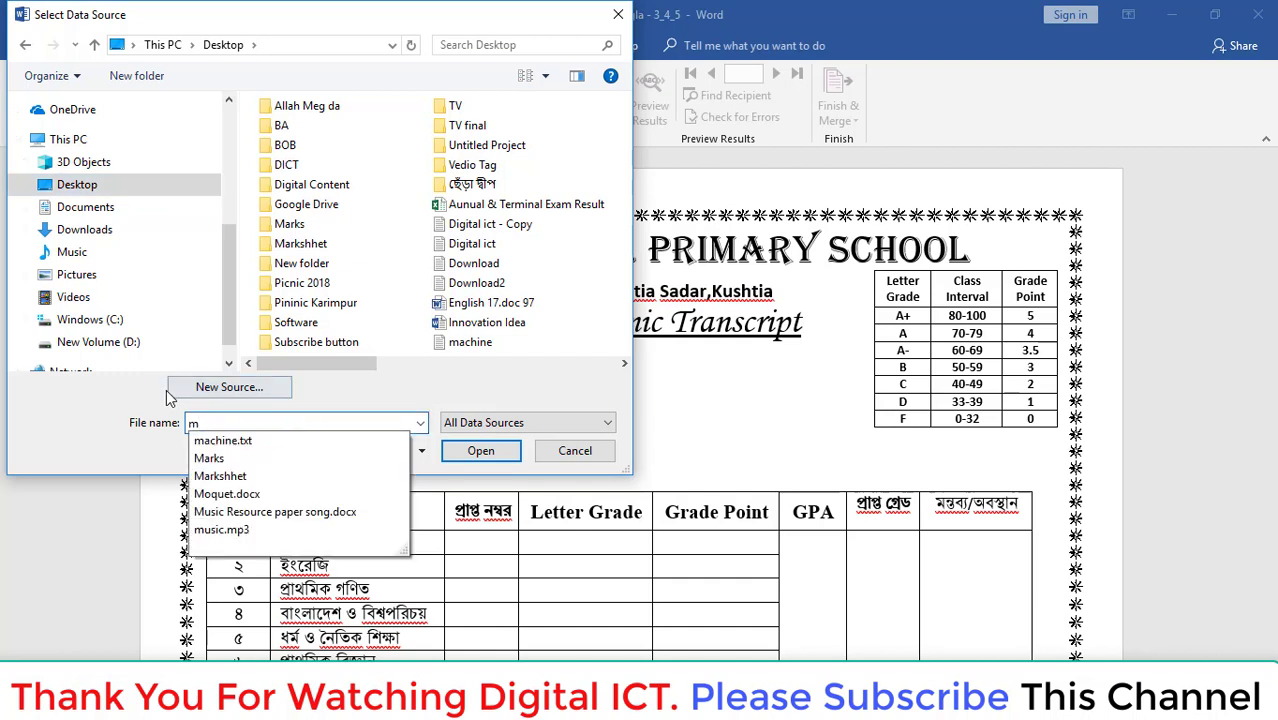
{"action": "left_click", "coordinate": [211, 461]}
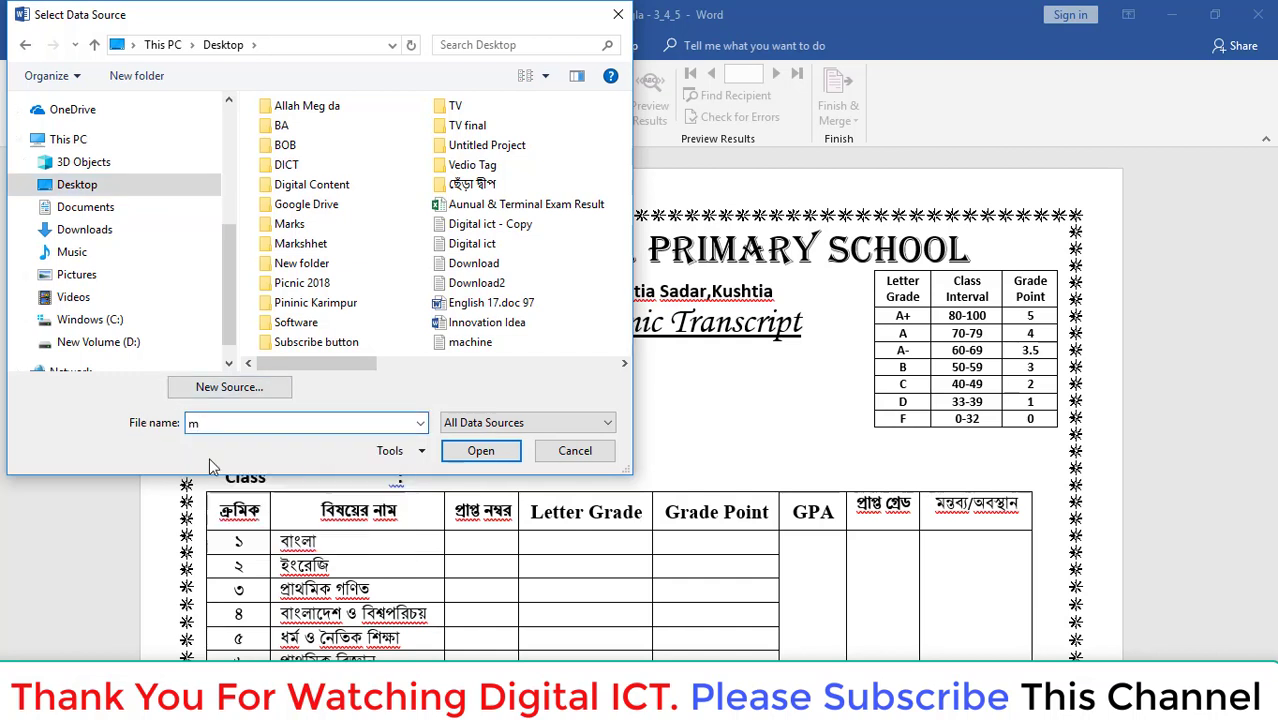
{"action": "left_click", "coordinate": [470, 455]}
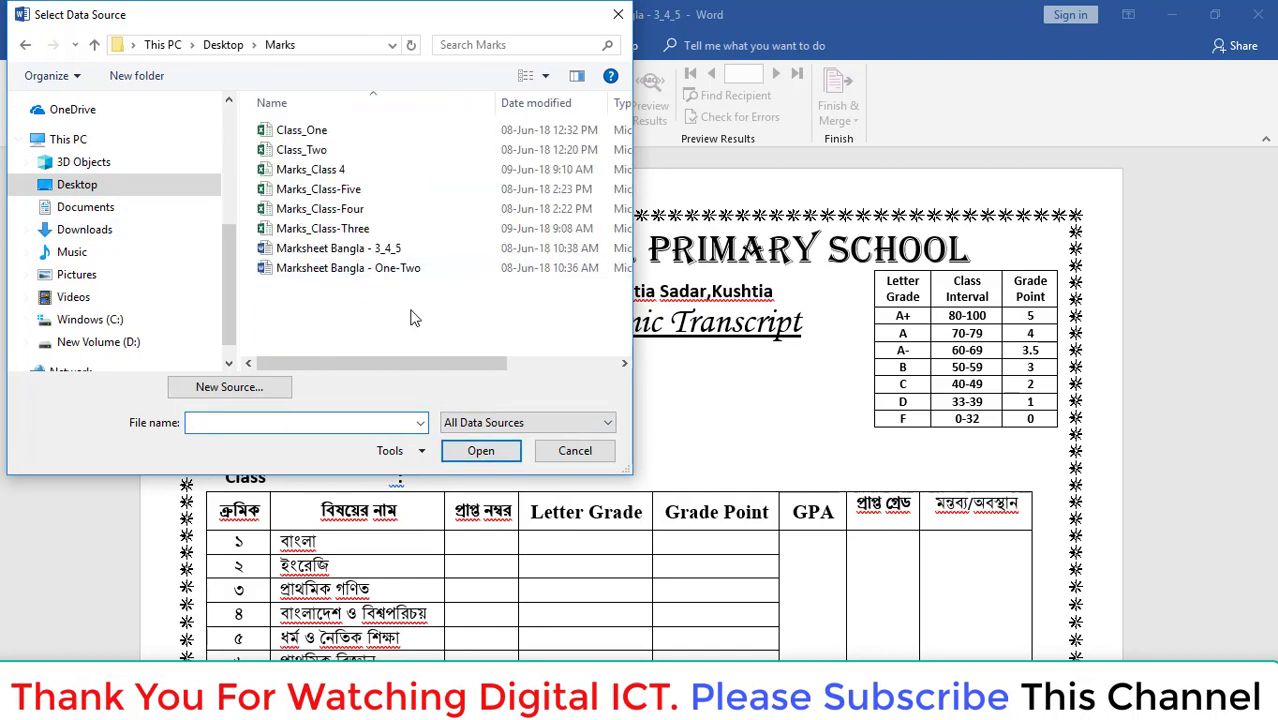
Pick the Marks_Class 4 CSV file as the recipient list.
{"action": "left_click", "coordinate": [316, 172]}
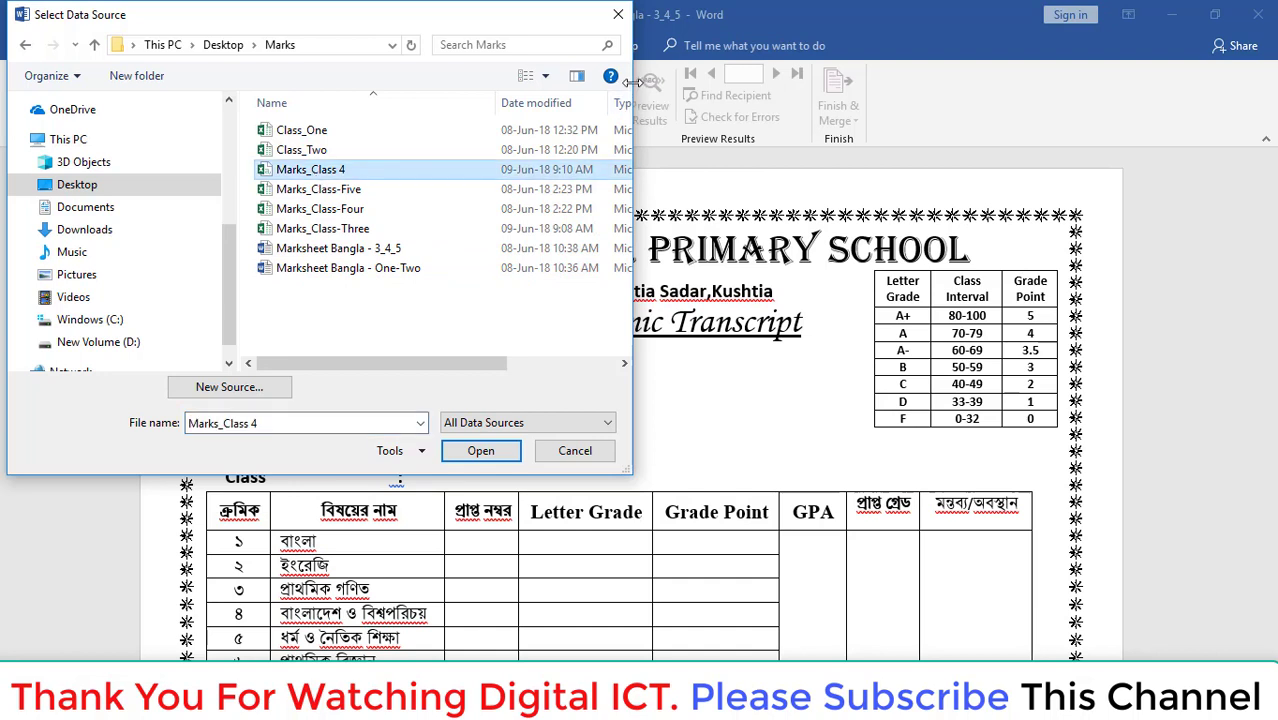
{"action": "left_click_drag", "start_coordinate": [632, 79], "coordinate": [1091, 205]}
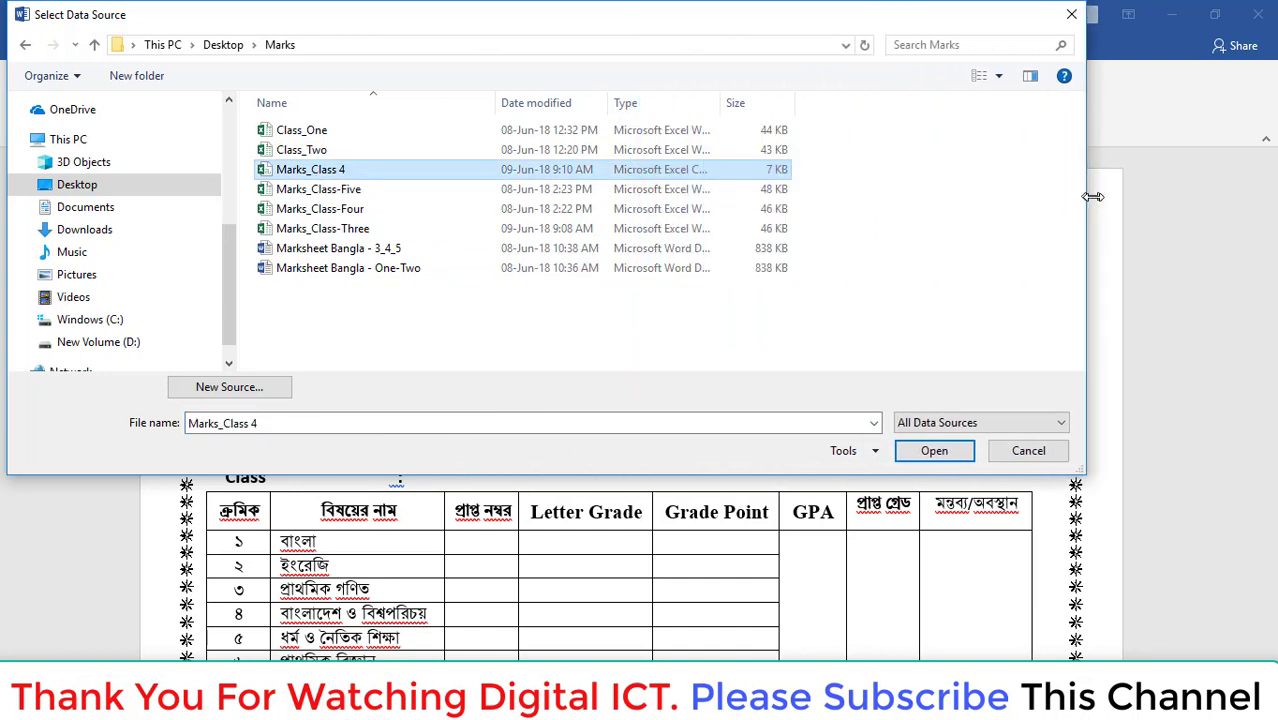
{"action": "left_click_drag", "start_coordinate": [645, 102], "coordinate": [740, 103]}
{"action": "left_click", "coordinate": [786, 103]}
{"action": "mouse_move", "coordinate": [735, 103]}
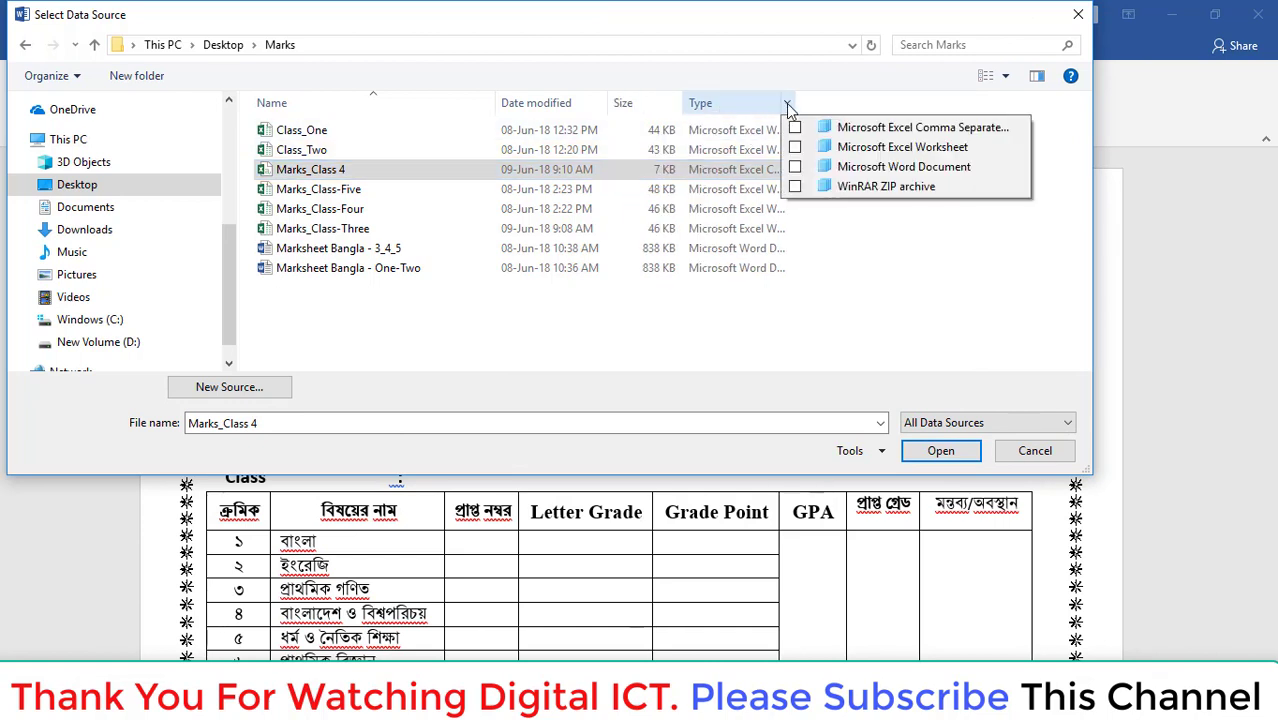
{"action": "left_click", "coordinate": [851, 245]}
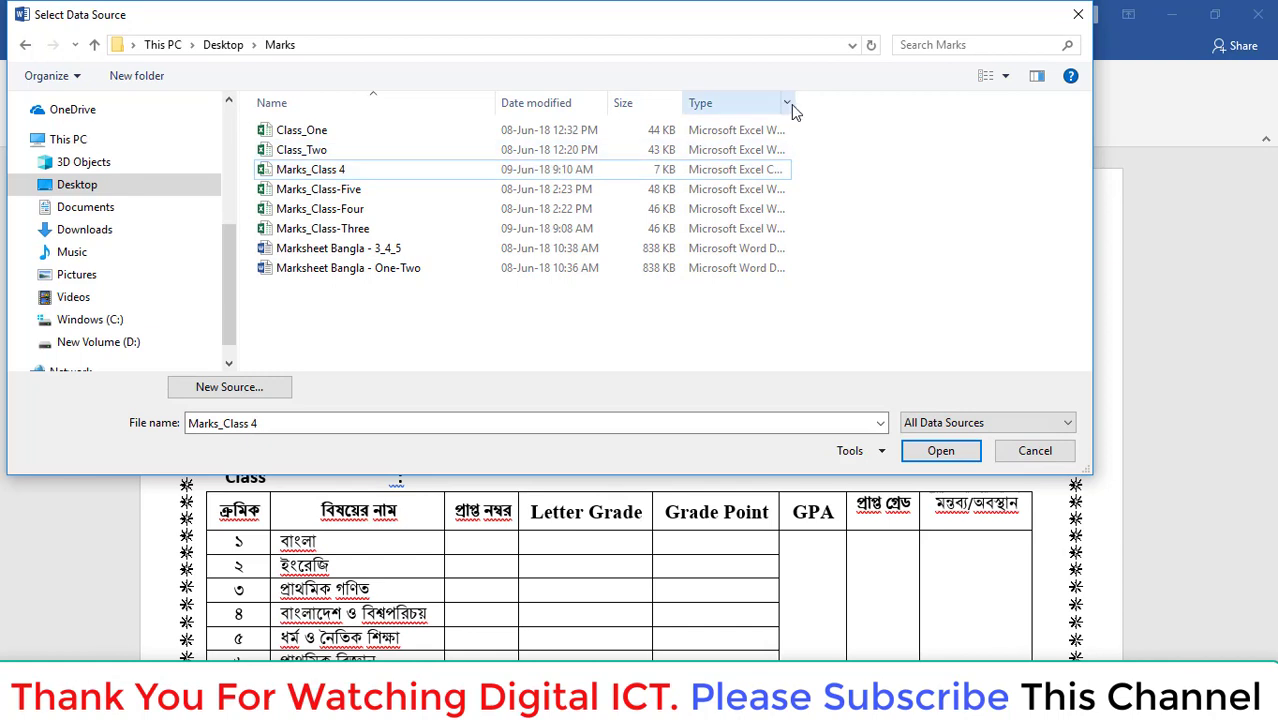
{"action": "left_click_drag", "start_coordinate": [791, 104], "coordinate": [952, 108]}
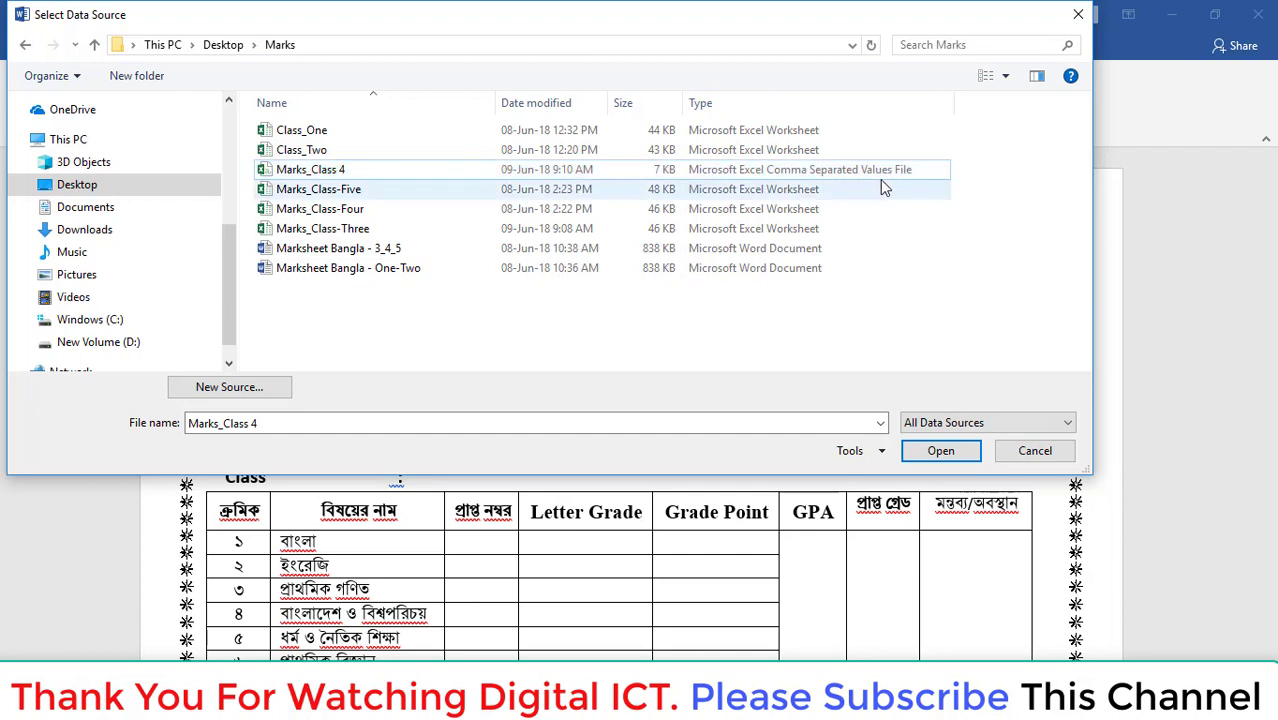
{"action": "left_click", "coordinate": [330, 176]}
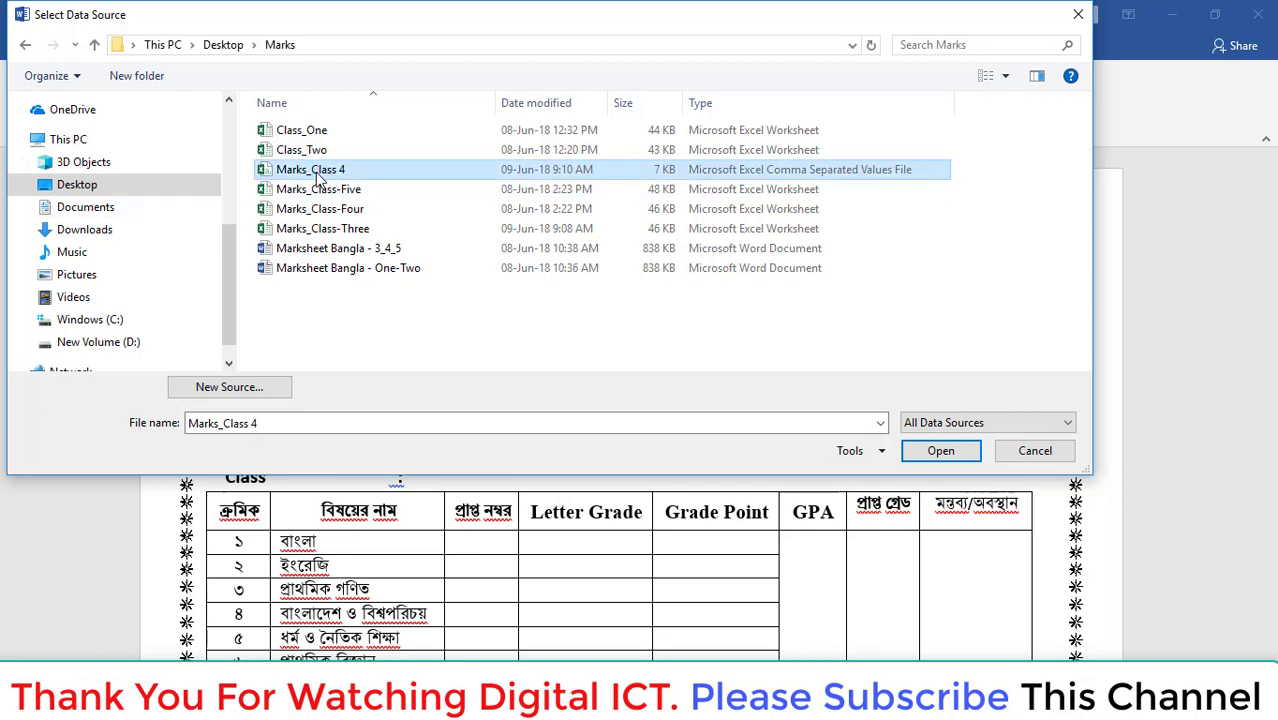
{"action": "left_click", "coordinate": [950, 452]}
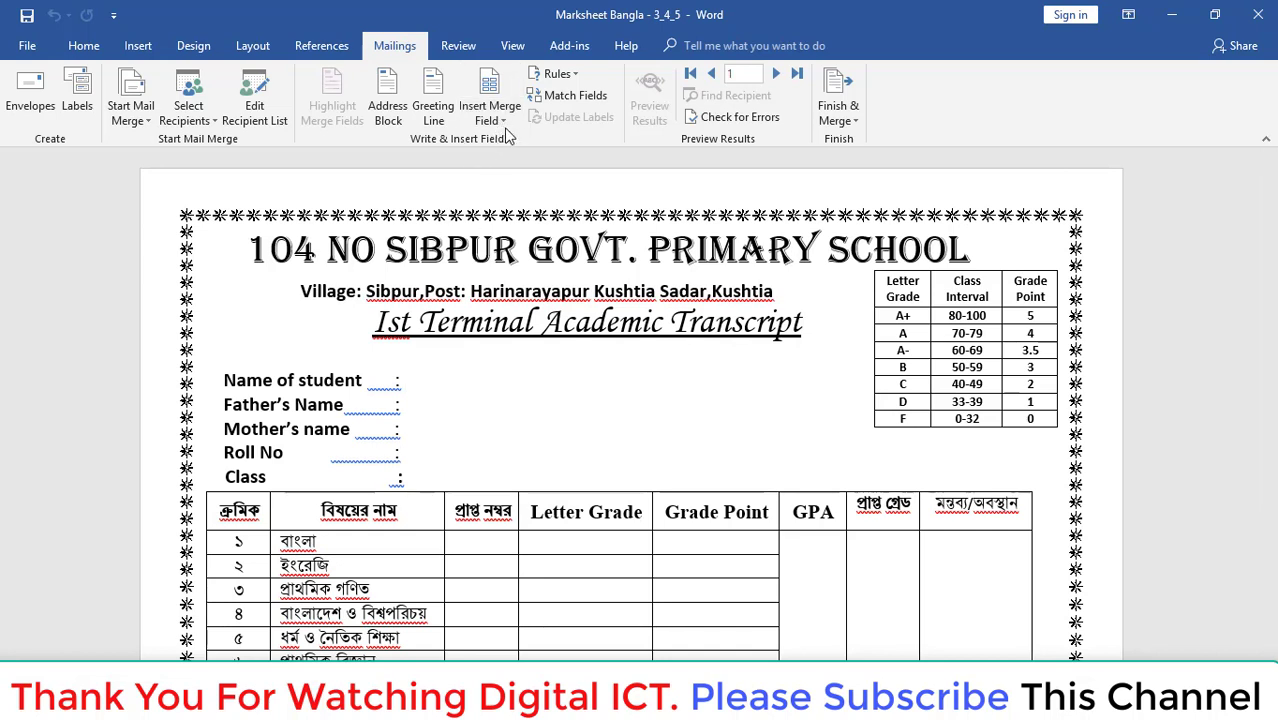
Insert the Students_Name and Fathers_Name merge fields after their labels.
{"action": "left_click", "coordinate": [503, 121]}
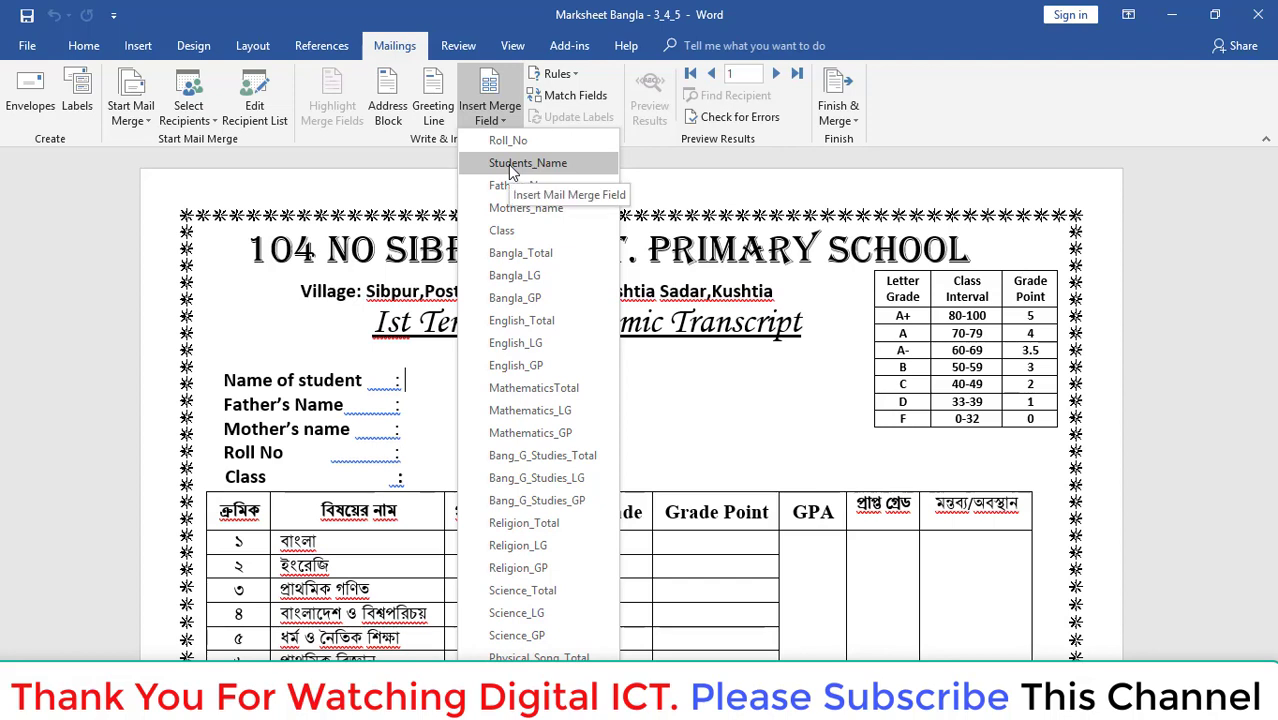
{"action": "left_click", "coordinate": [520, 165]}
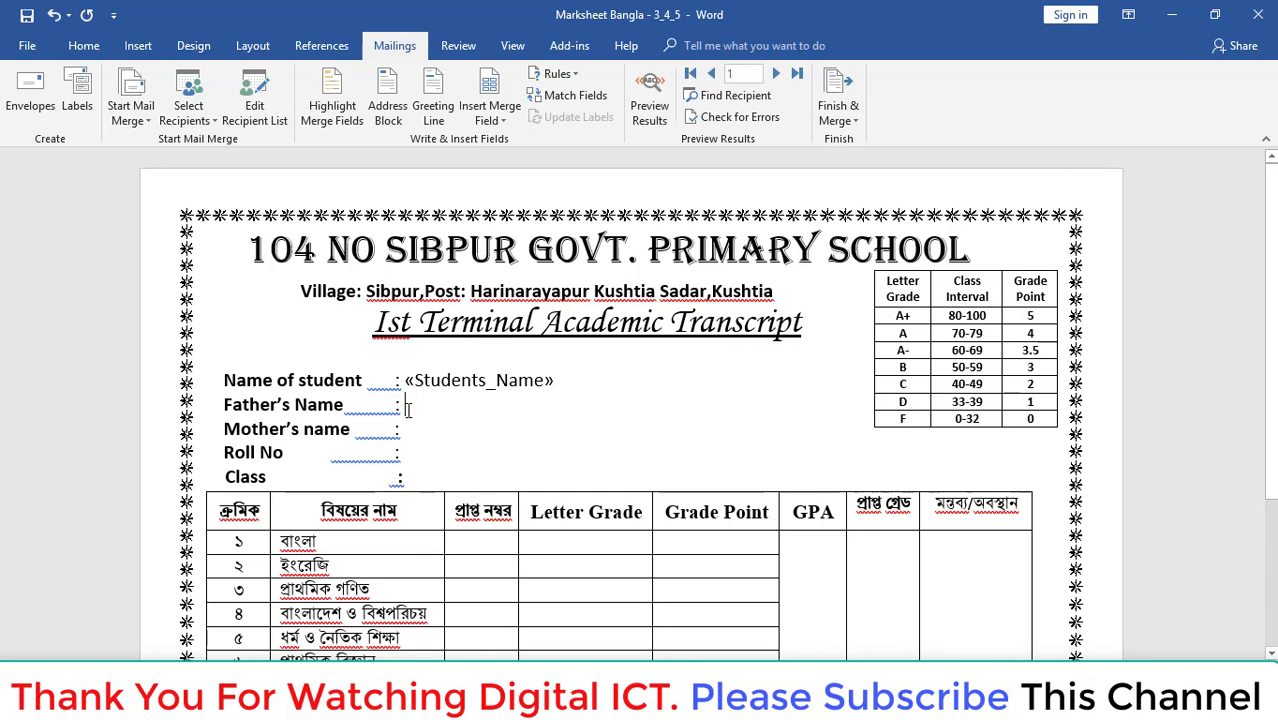
{"action": "left_click", "coordinate": [504, 120]}
{"action": "left_click", "coordinate": [522, 185]}
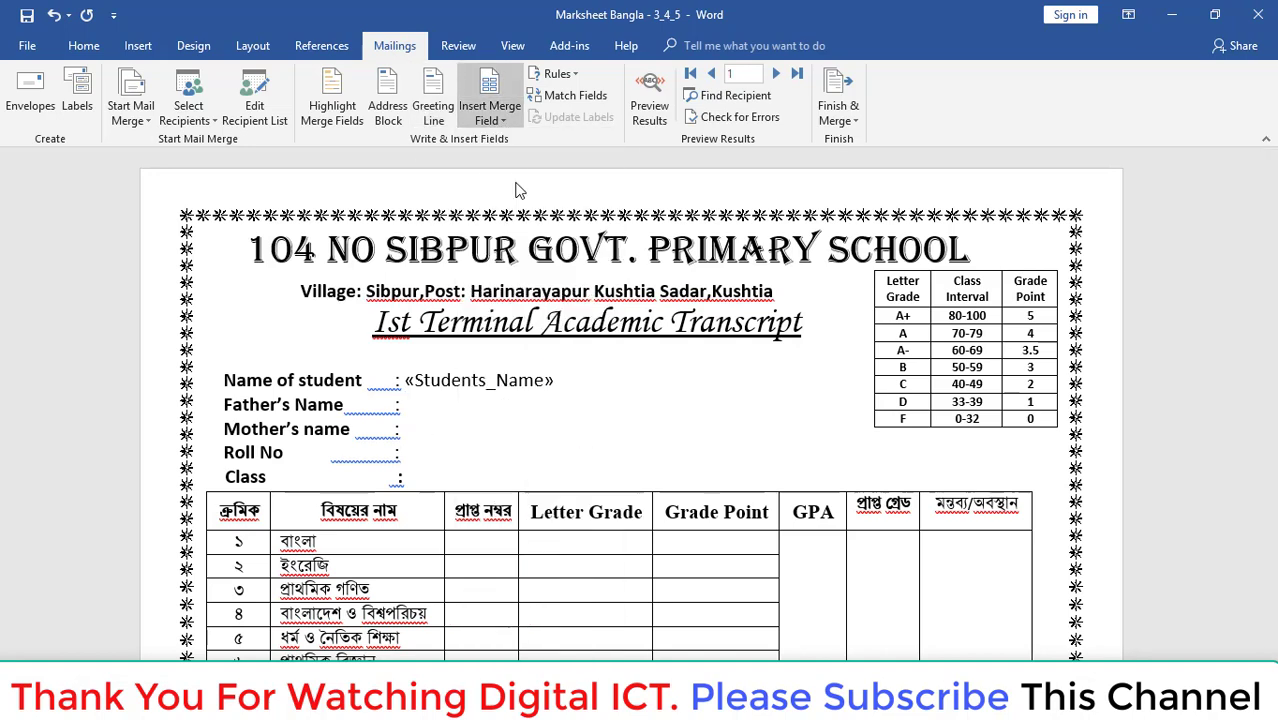
Insert the Mothers_name, Roll_No and Class merge fields after their labels.
{"action": "left_click", "coordinate": [406, 438]}
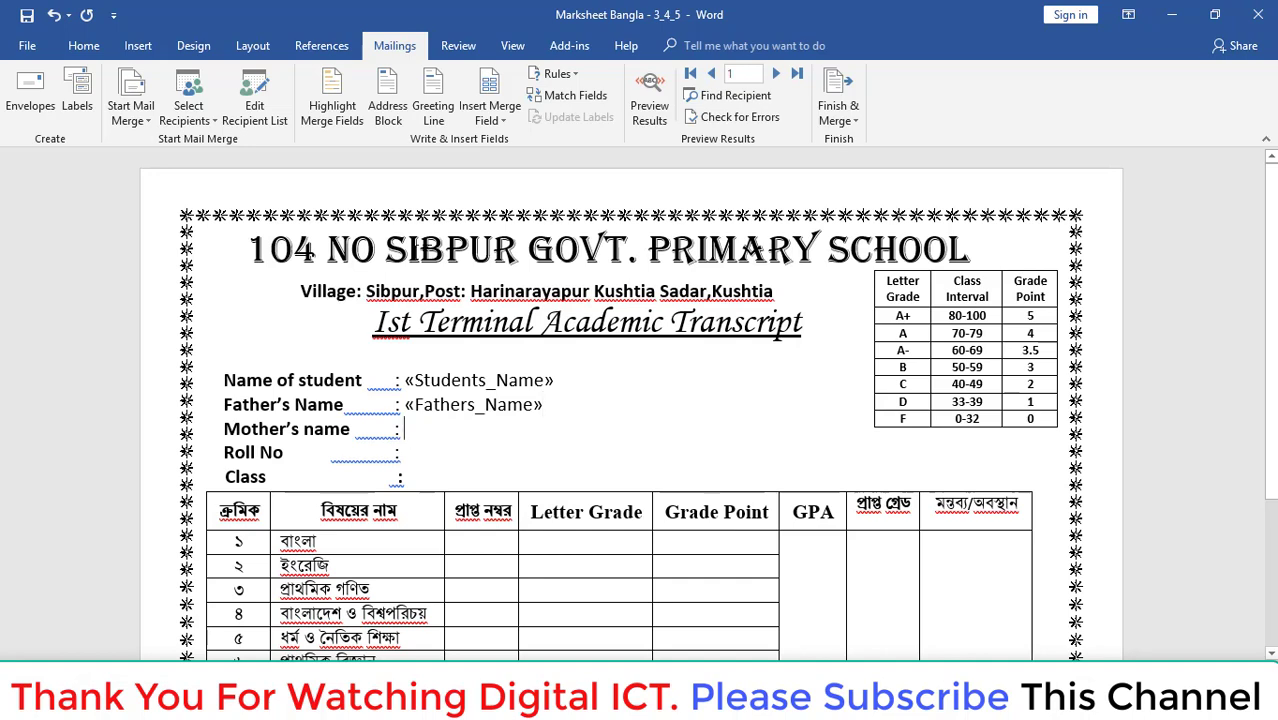
{"action": "left_click", "coordinate": [504, 122]}
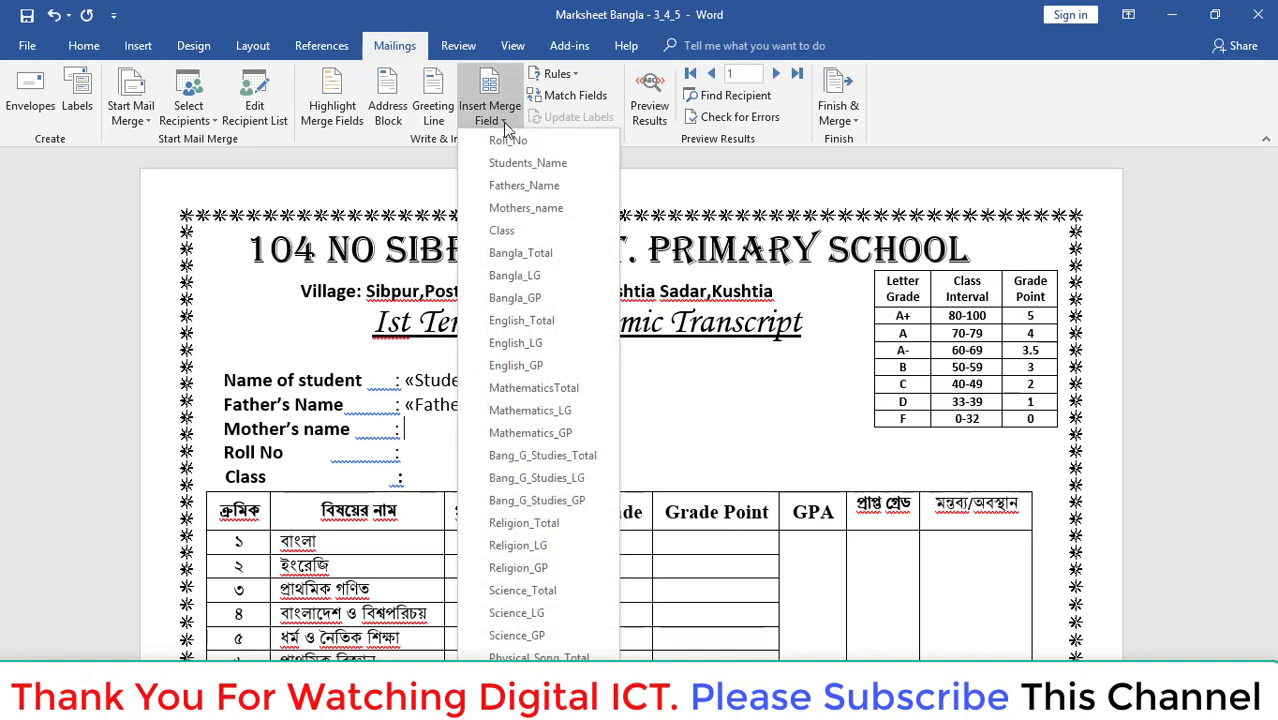
{"action": "left_click", "coordinate": [525, 208]}
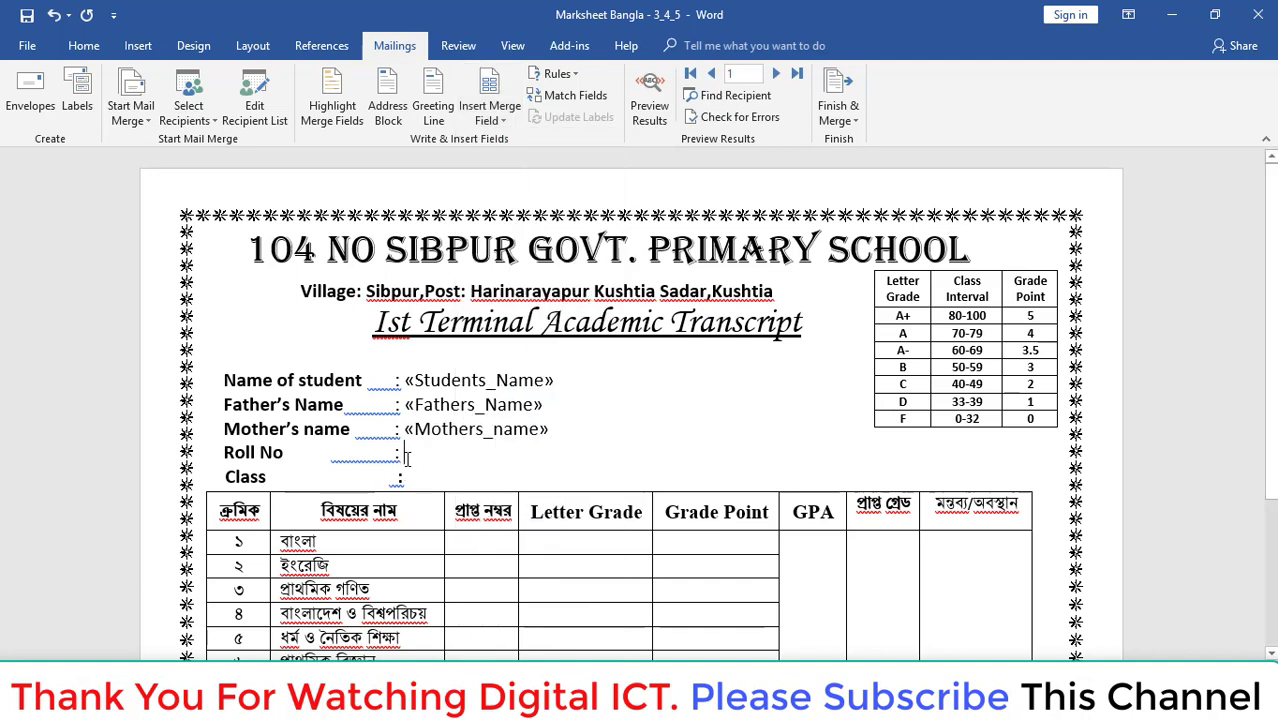
{"action": "left_click", "coordinate": [508, 118]}
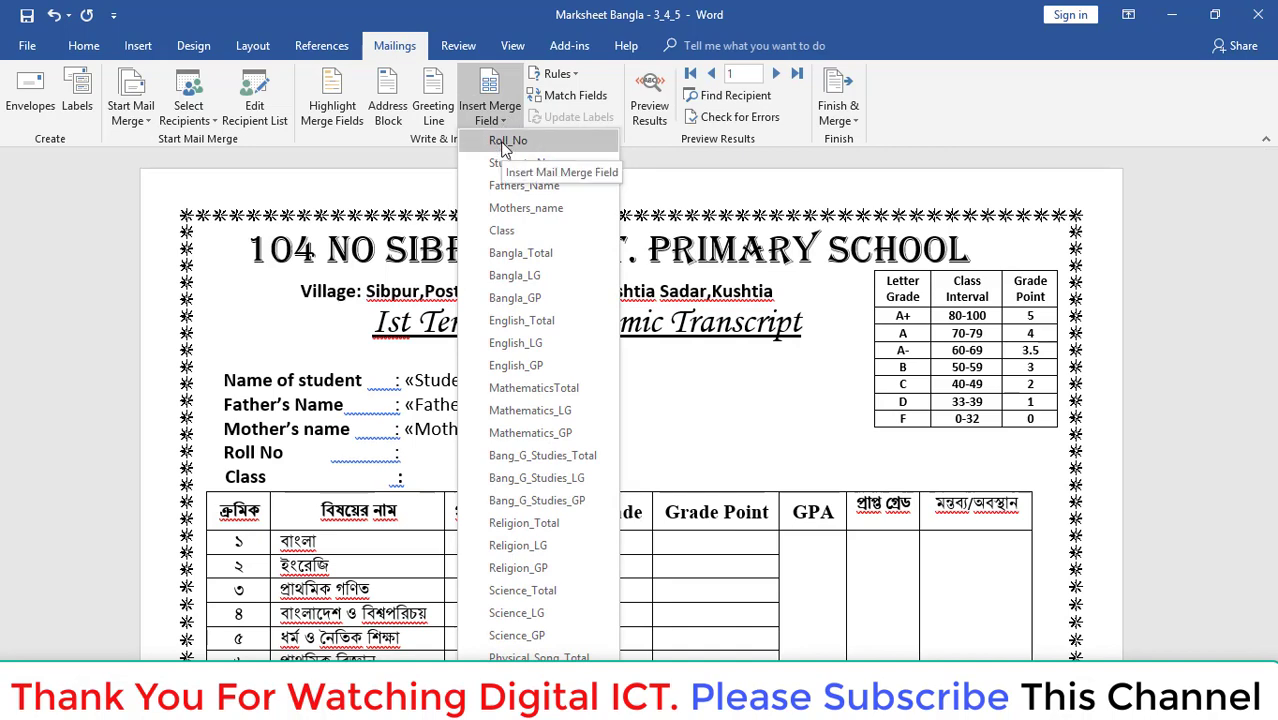
{"action": "left_click", "coordinate": [507, 141]}
{"action": "left_click", "coordinate": [425, 478]}
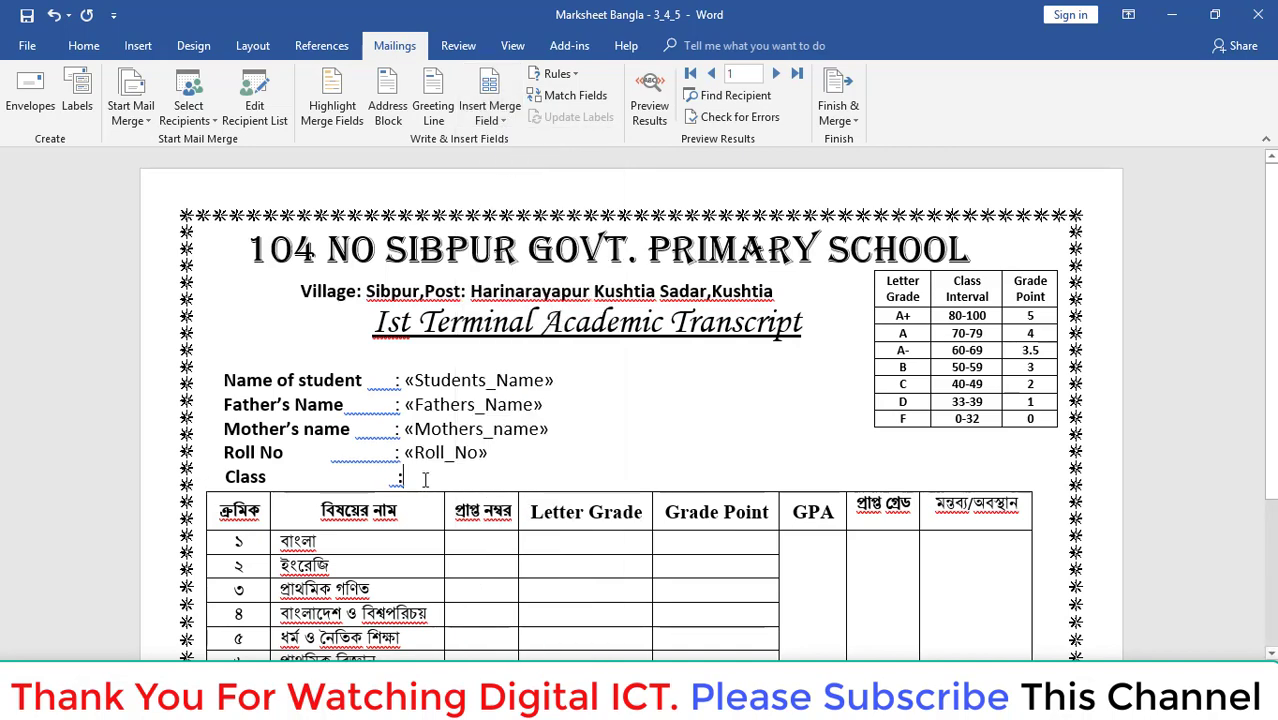
{"action": "left_click", "coordinate": [505, 121]}
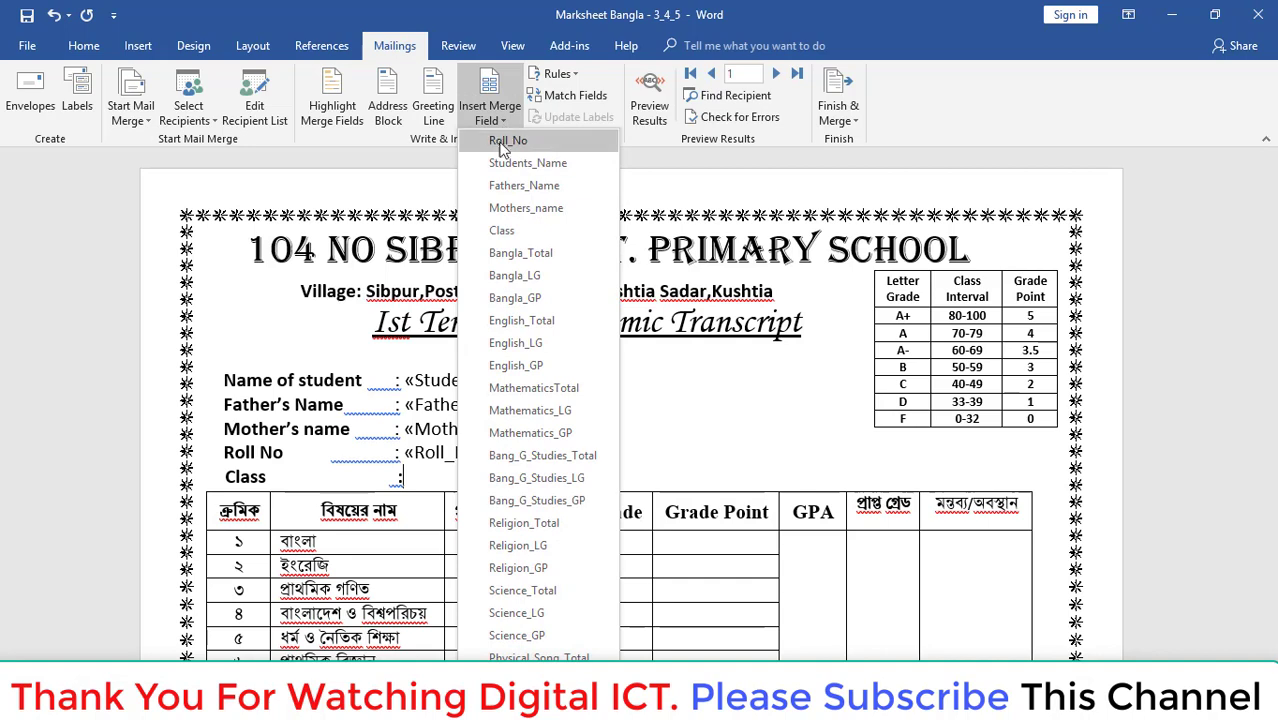
{"action": "left_click", "coordinate": [507, 232]}
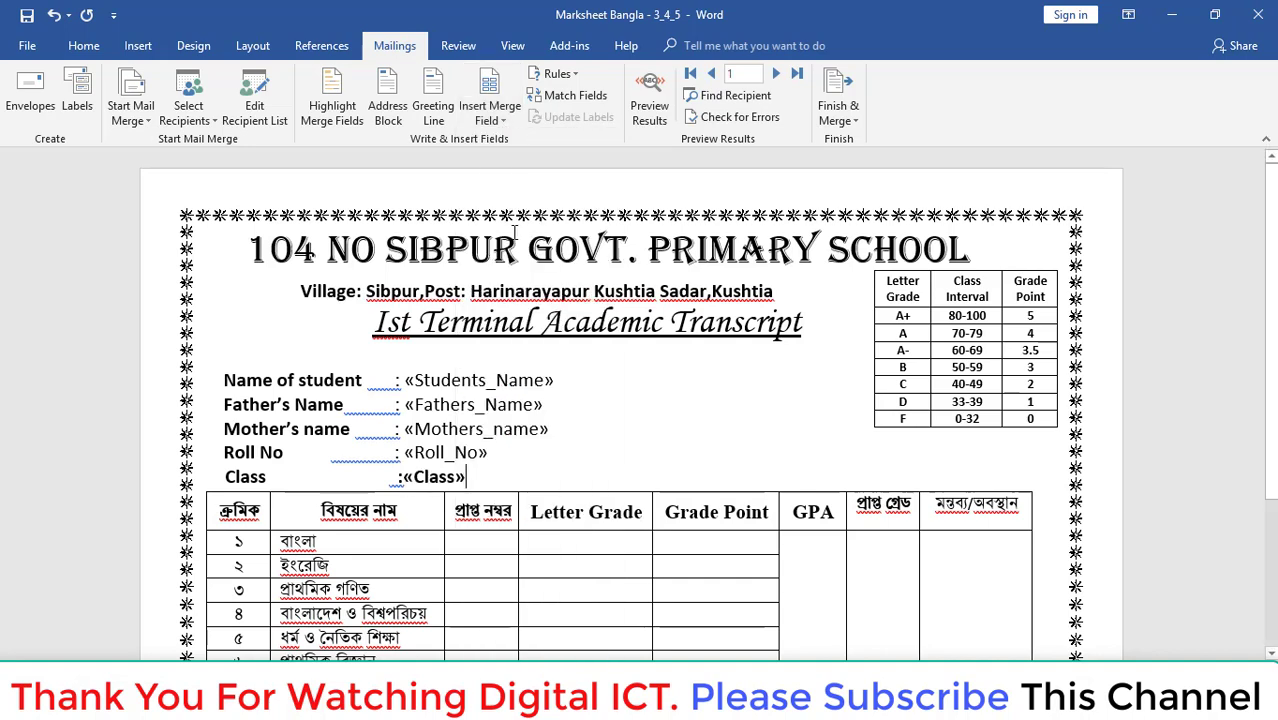
{"action": "scroll", "coordinate": [372, 322], "scroll_direction": "down", "scroll_amount": 1}
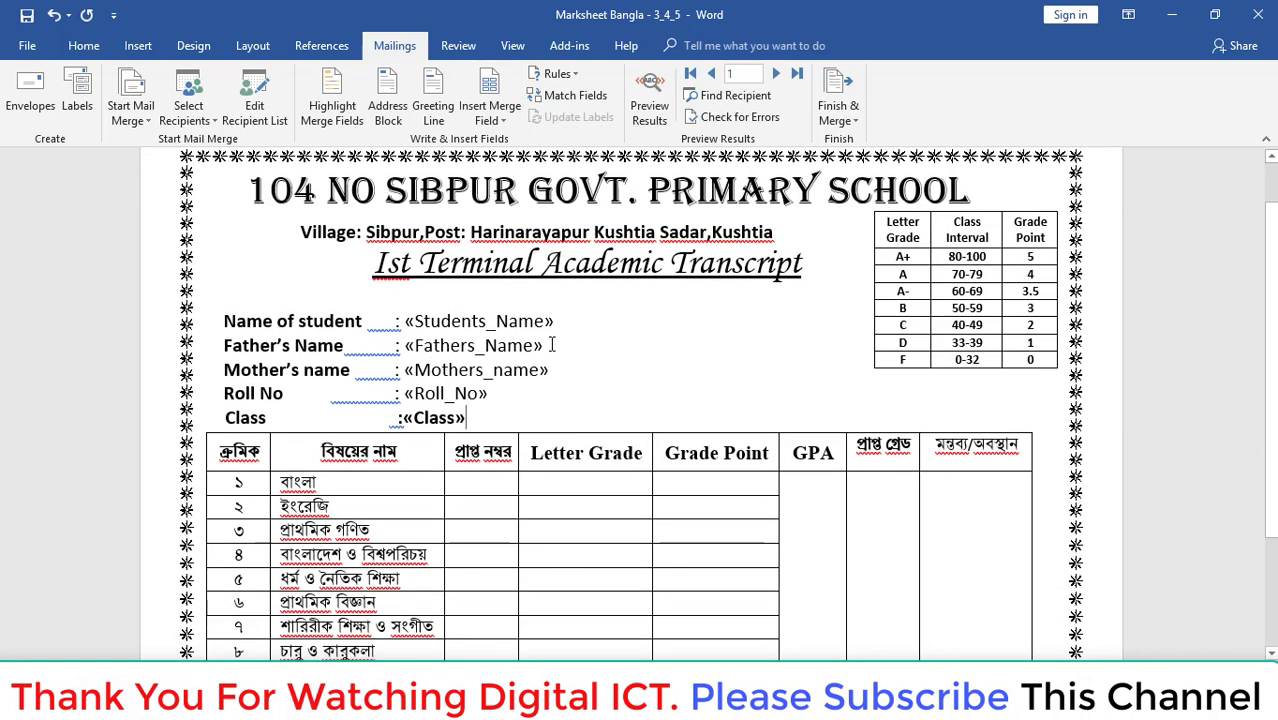
Insert Bangla_Total, Bangla_LG and Bangla_GP into the Bangla row's marks, Letter Grade and Grade Point cells.
{"action": "scroll", "coordinate": [590, 362], "scroll_direction": "down", "scroll_amount": 2}
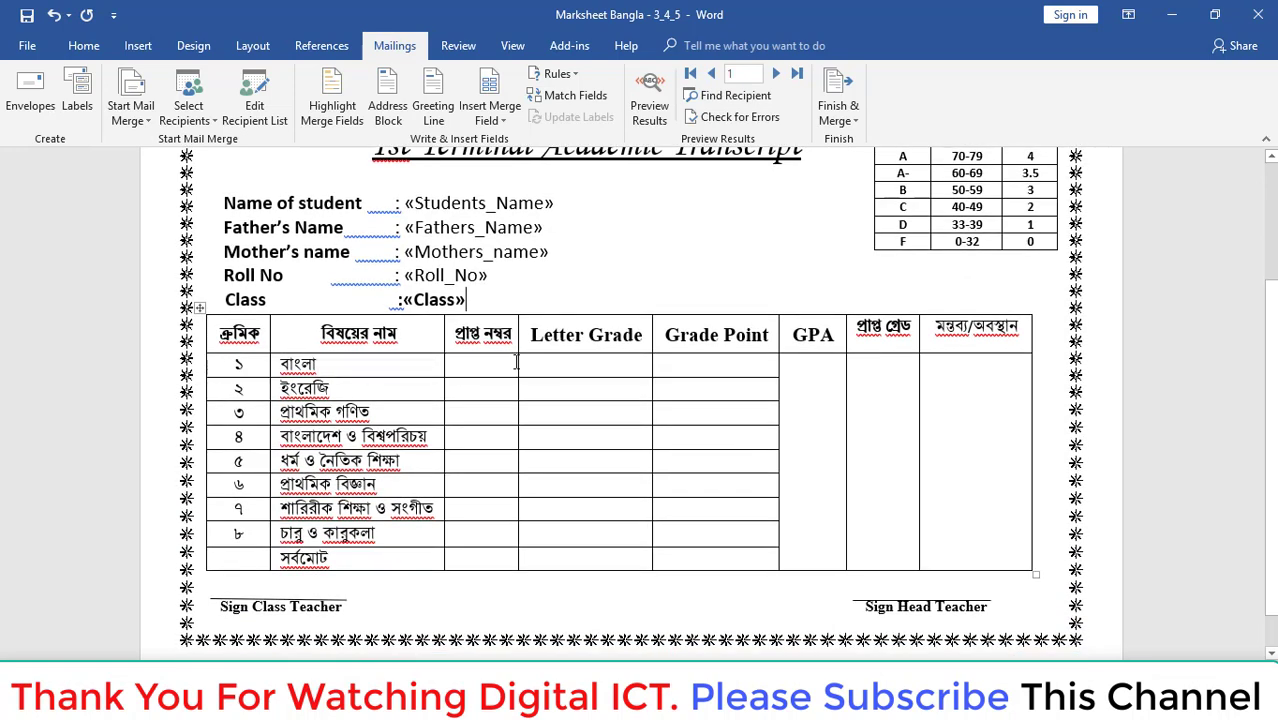
{"action": "left_click", "coordinate": [479, 364]}
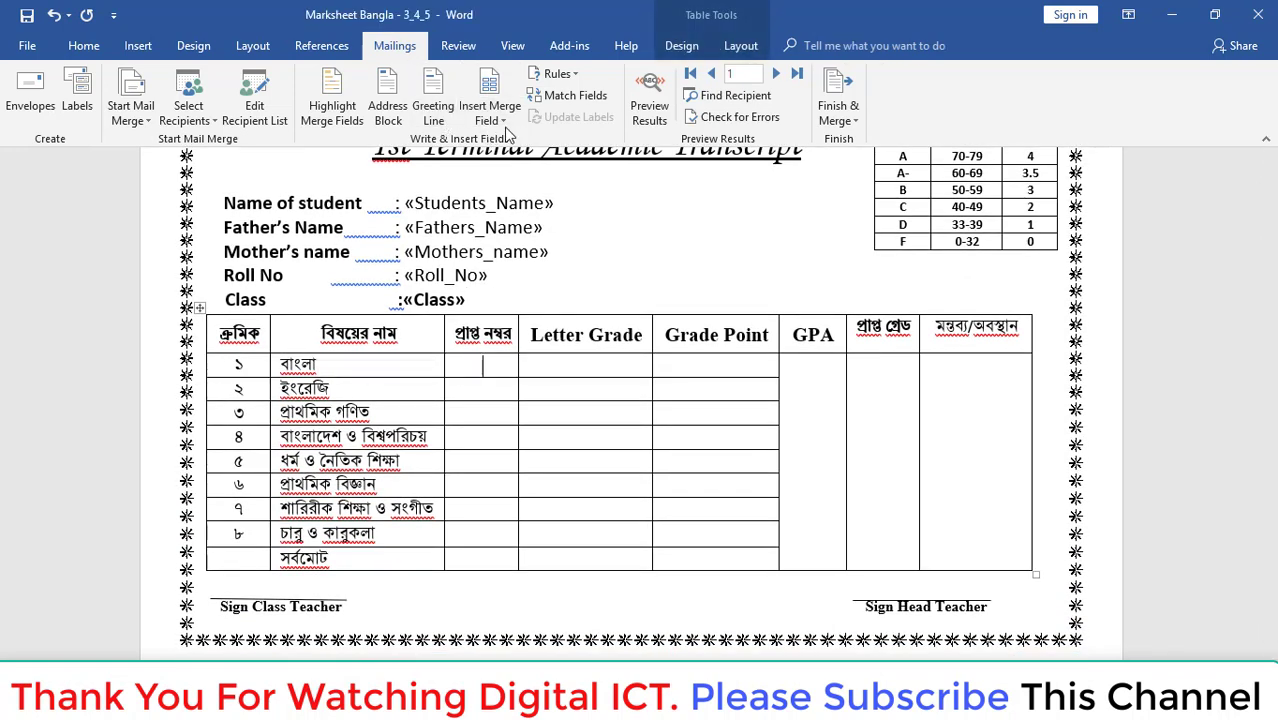
{"action": "left_click", "coordinate": [503, 120]}
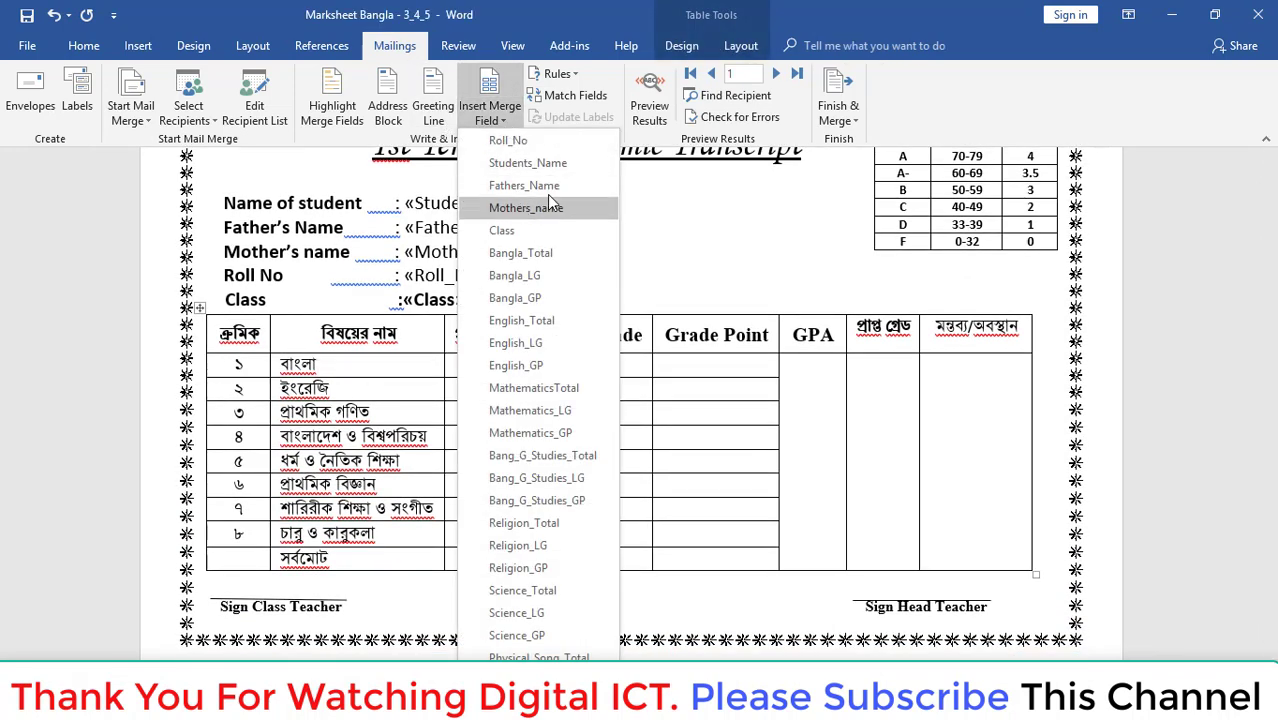
{"action": "left_click", "coordinate": [522, 253]}
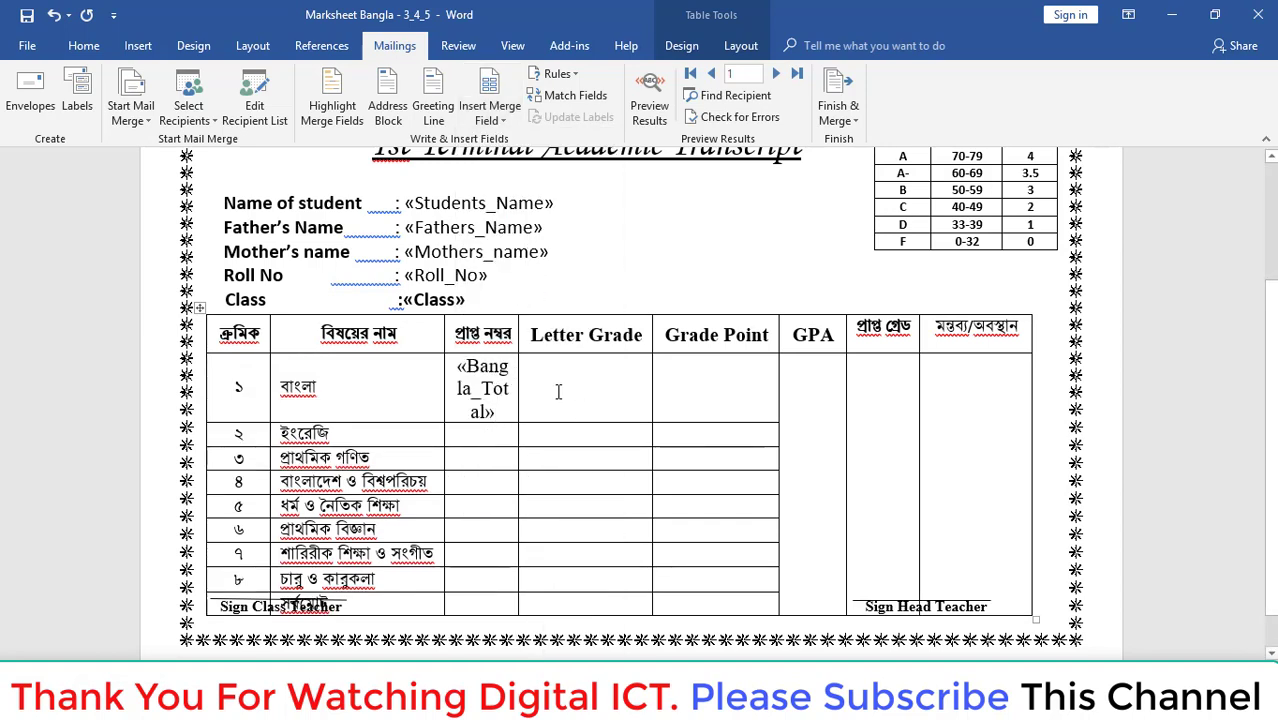
{"action": "left_click", "coordinate": [503, 120]}
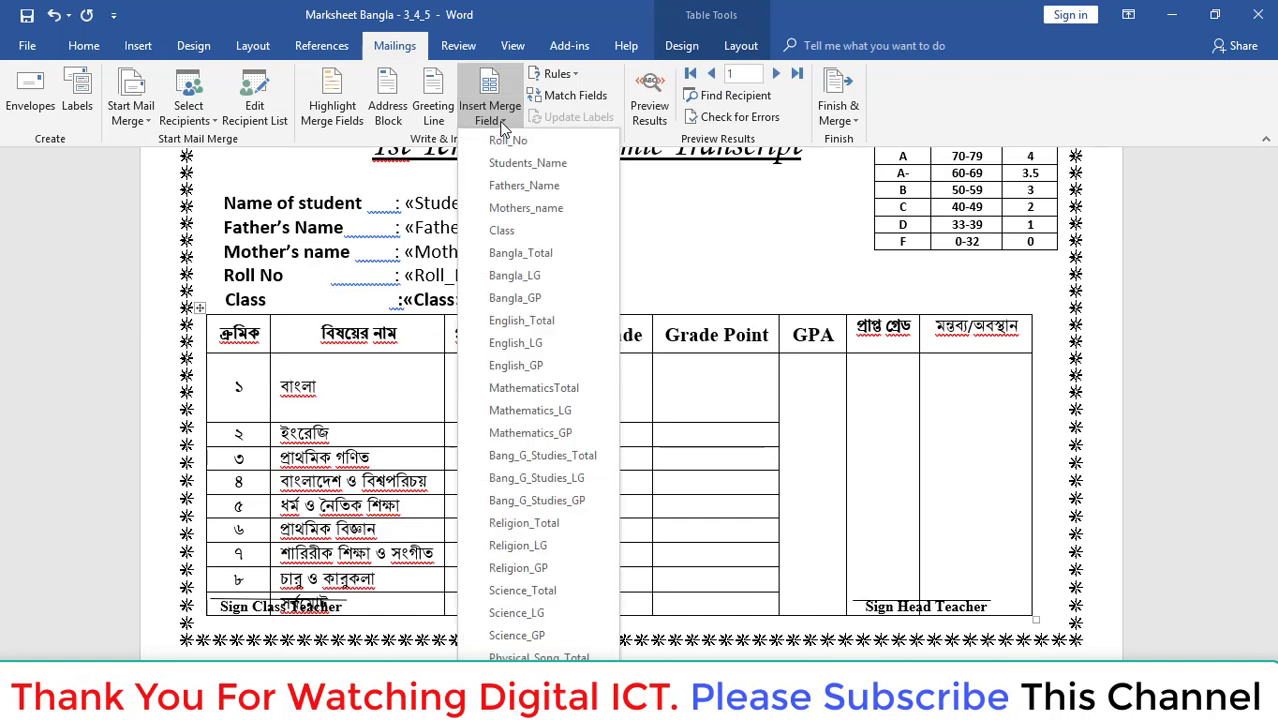
{"action": "left_click", "coordinate": [516, 280]}
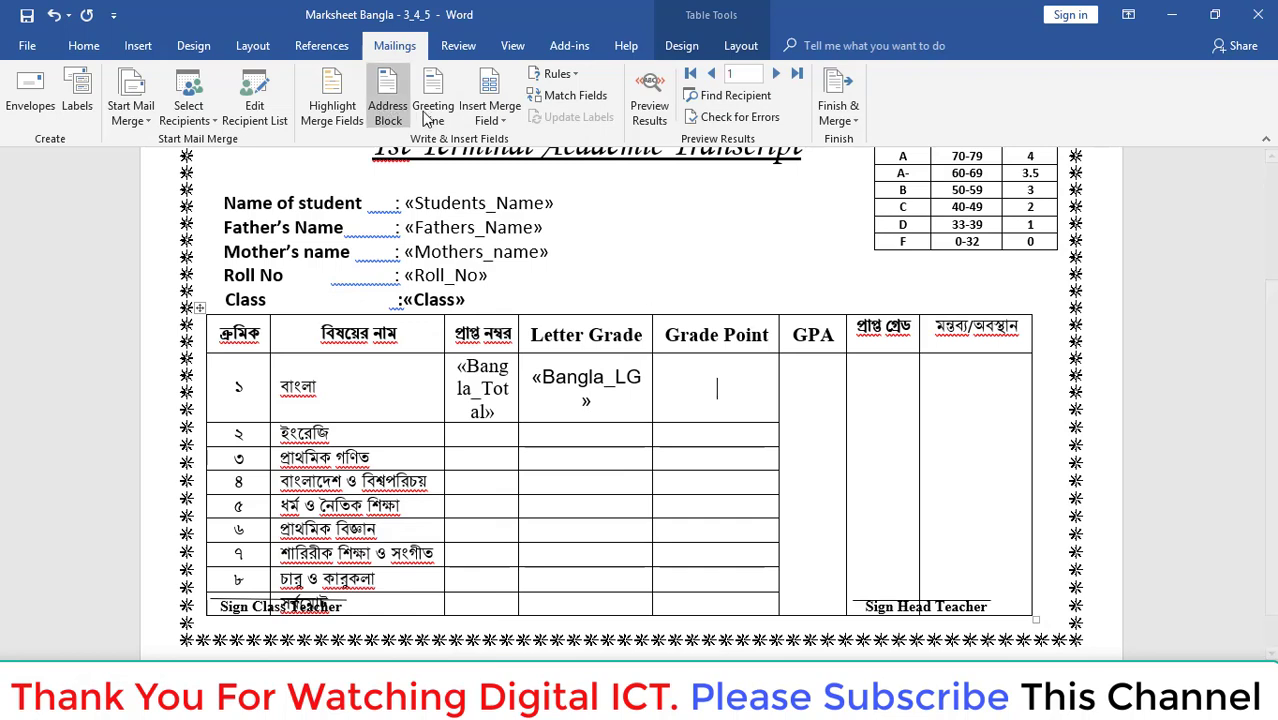
{"action": "left_click", "coordinate": [506, 123]}
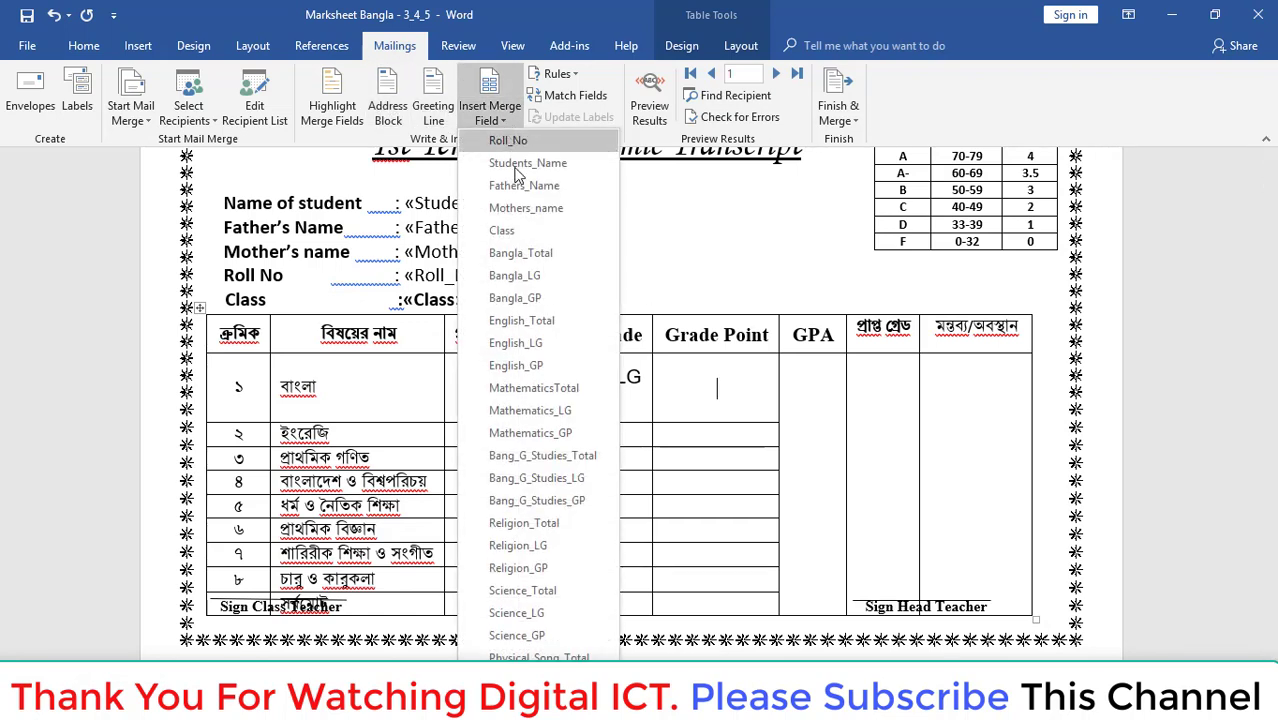
{"action": "left_click", "coordinate": [530, 302]}
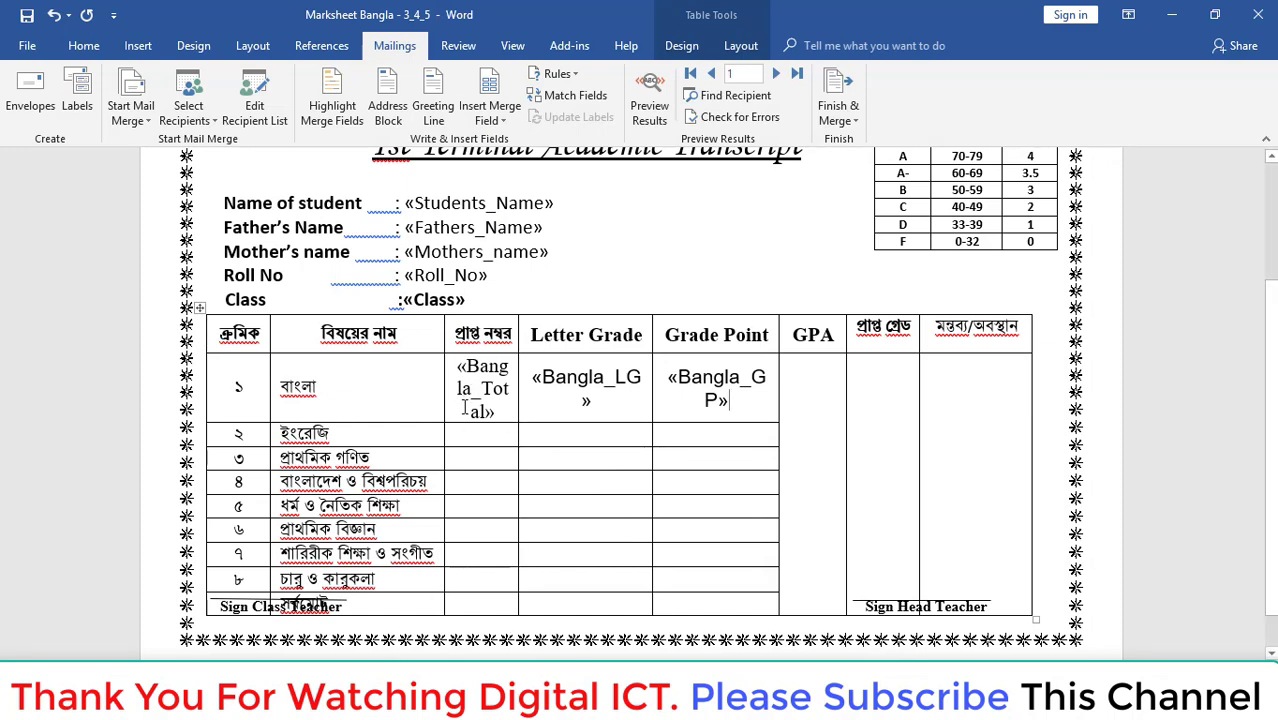
Insert English_Total, English_LG and English_GP into the English row, plus MathematicsTotal for mathematics.
{"action": "scroll", "coordinate": [464, 412], "scroll_direction": "down", "scroll_amount": 1}
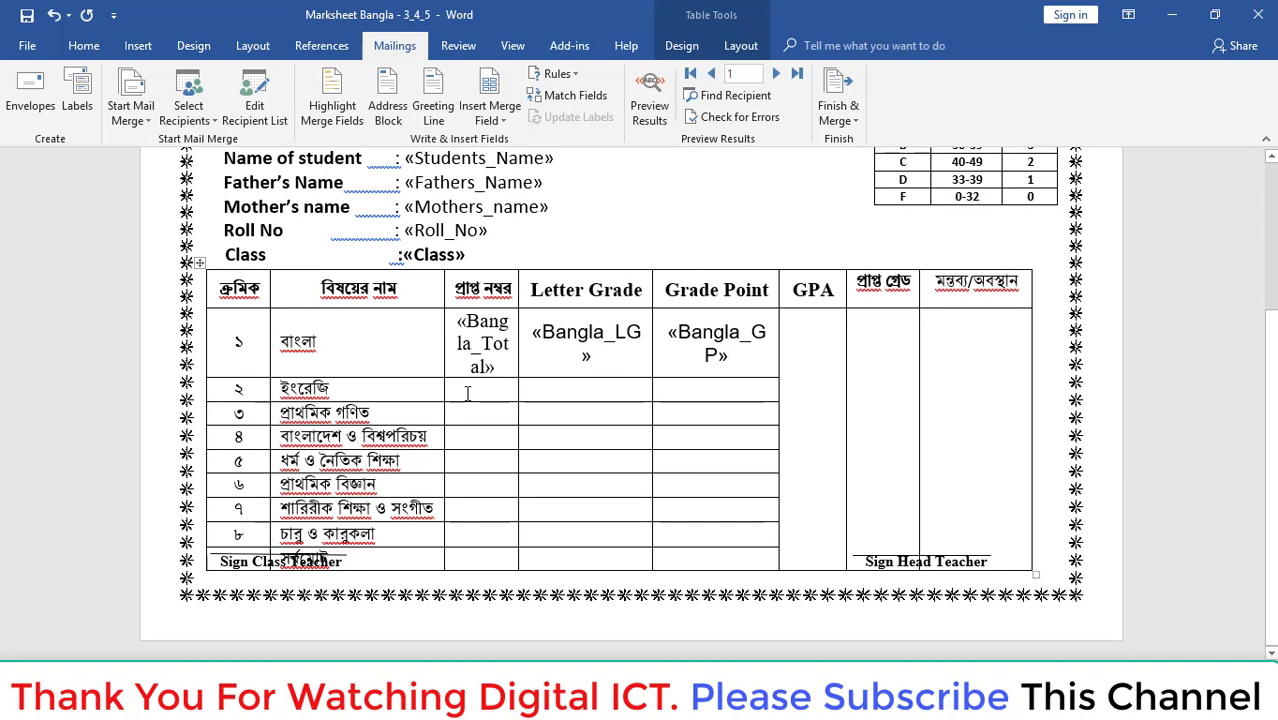
{"action": "left_click", "coordinate": [505, 122]}
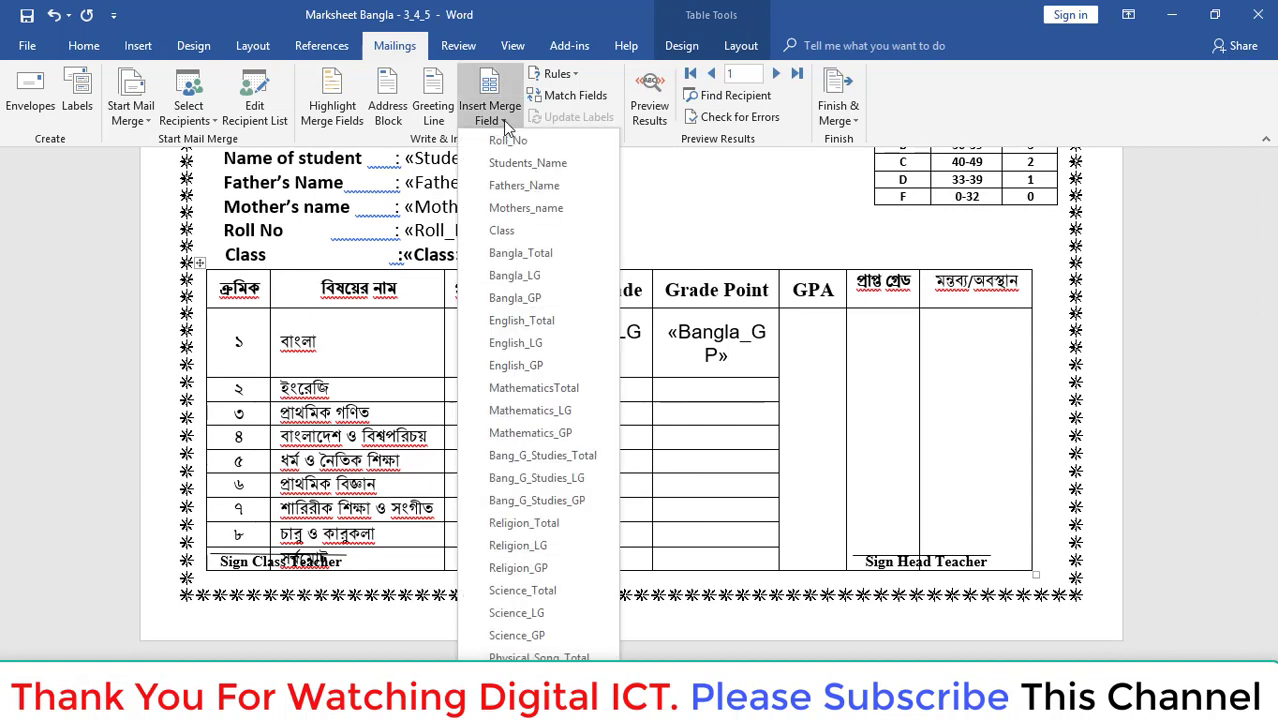
{"action": "left_click", "coordinate": [521, 320]}
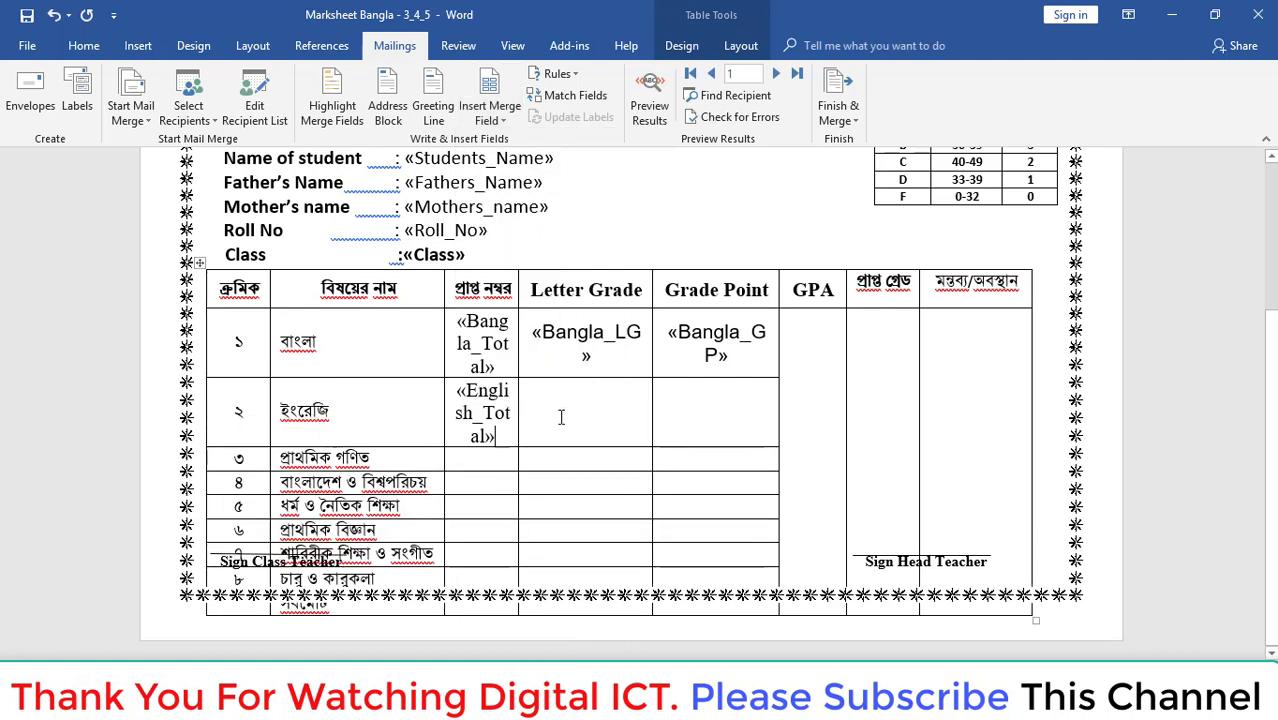
{"action": "left_click", "coordinate": [503, 122]}
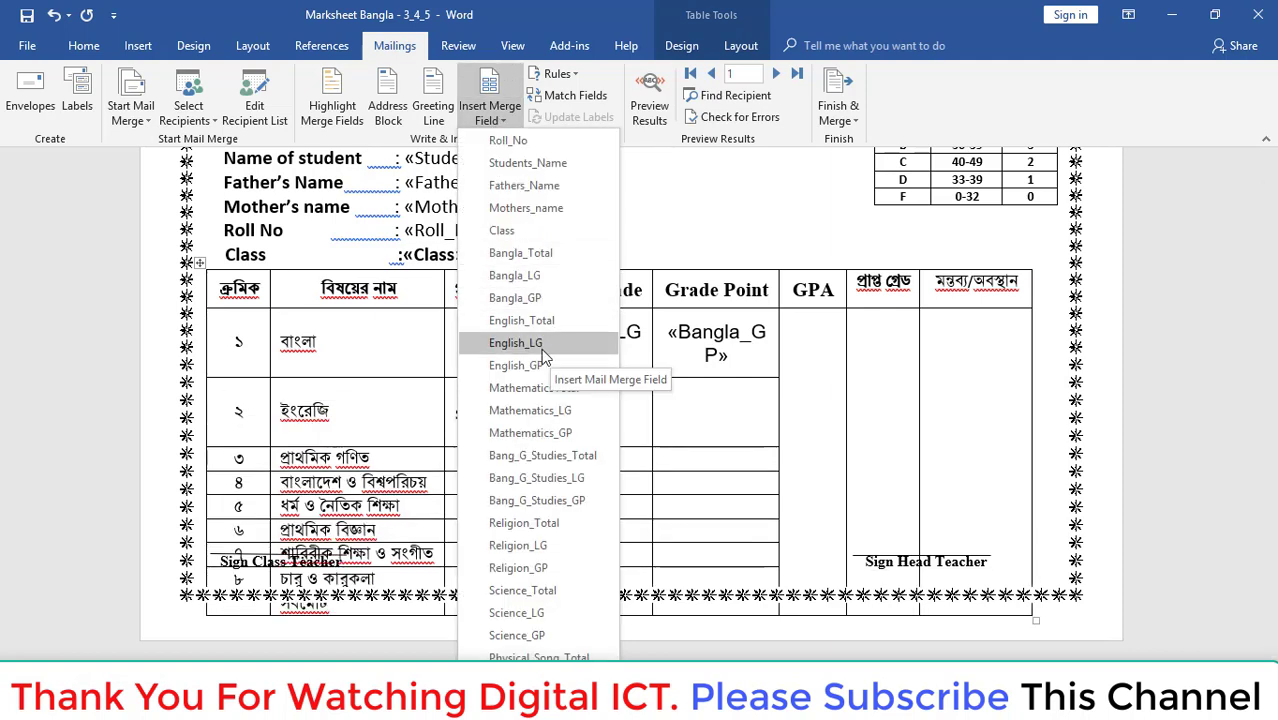
{"action": "left_click", "coordinate": [515, 343]}
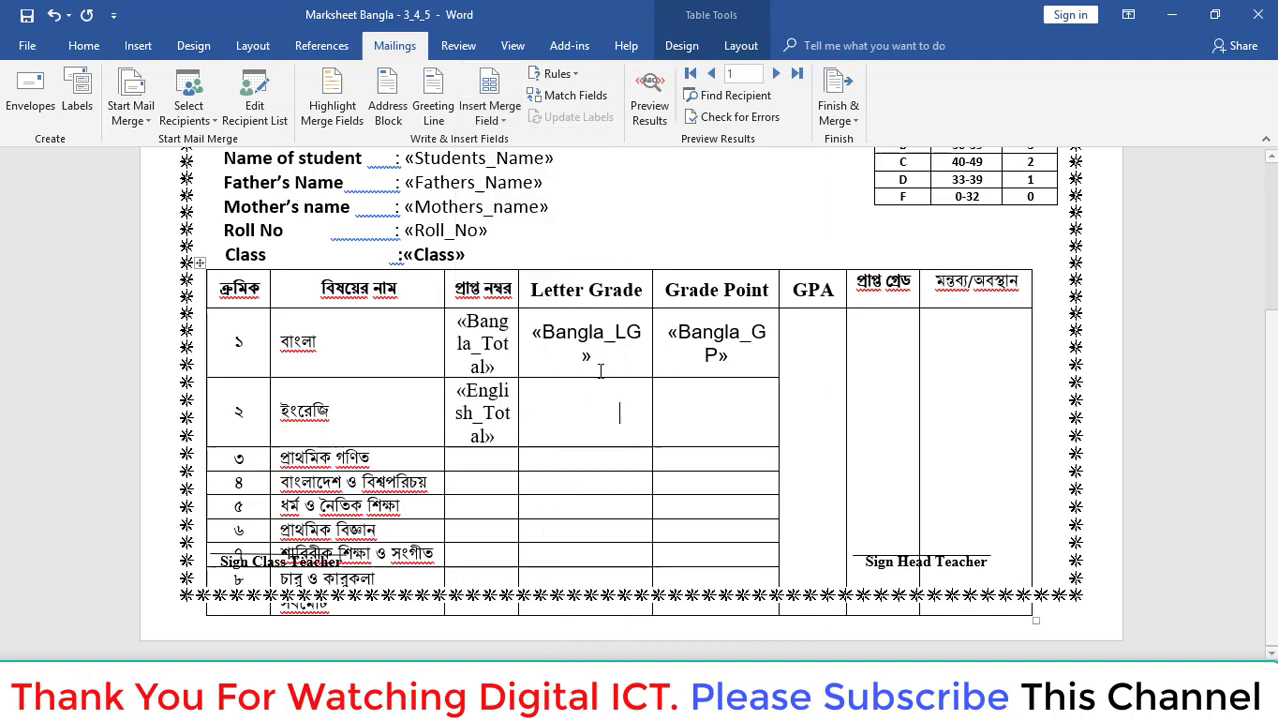
{"action": "left_click", "coordinate": [503, 122]}
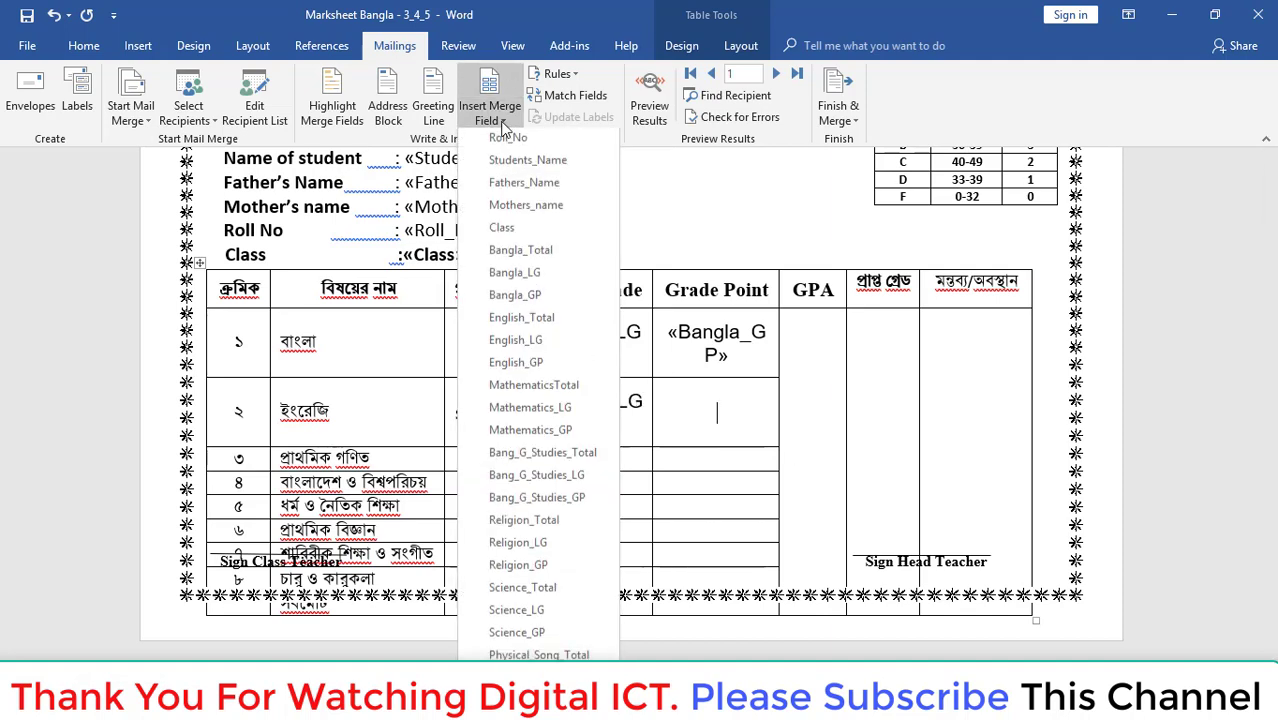
{"action": "left_click", "coordinate": [535, 366]}
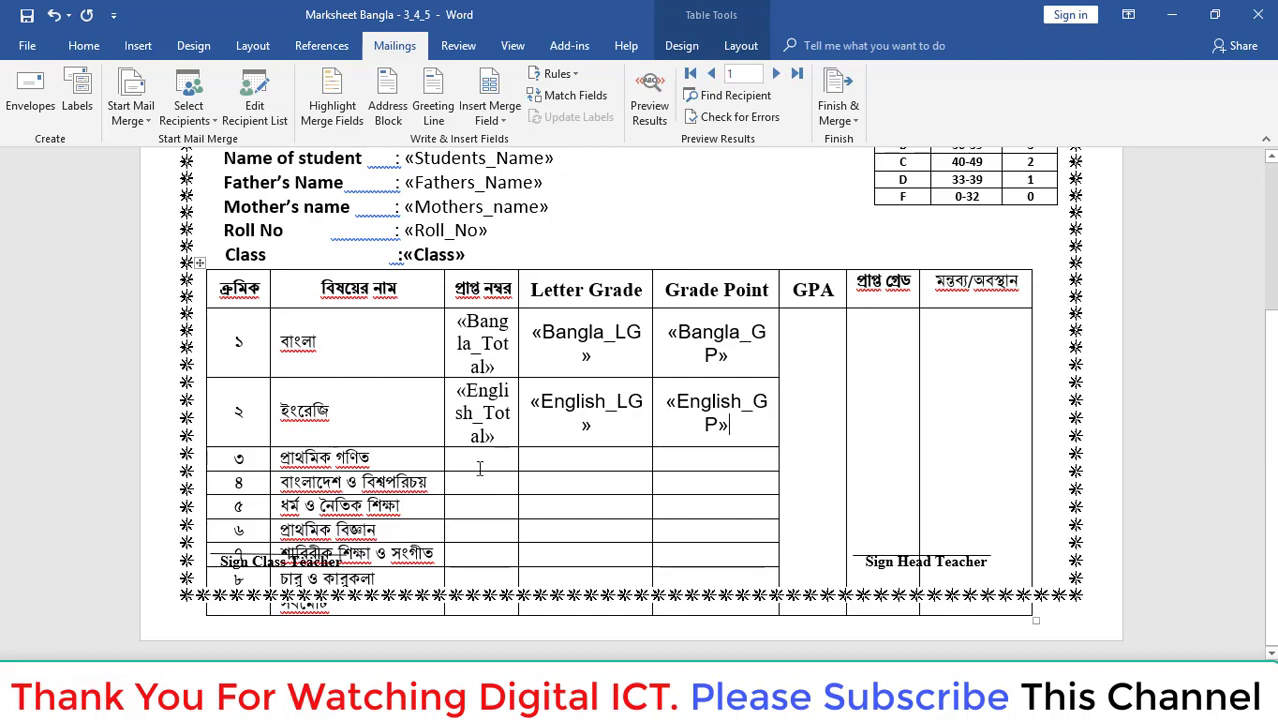
{"action": "left_click", "coordinate": [491, 119]}
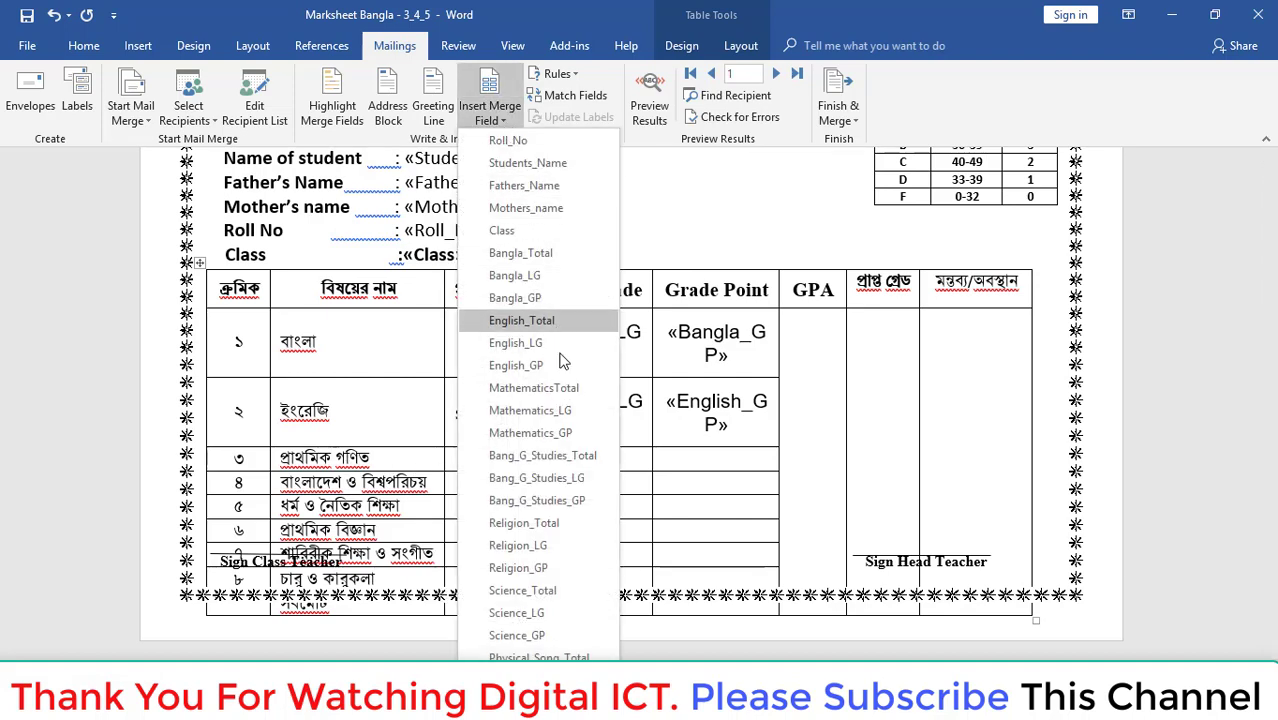
{"action": "key", "text": "Escape"}
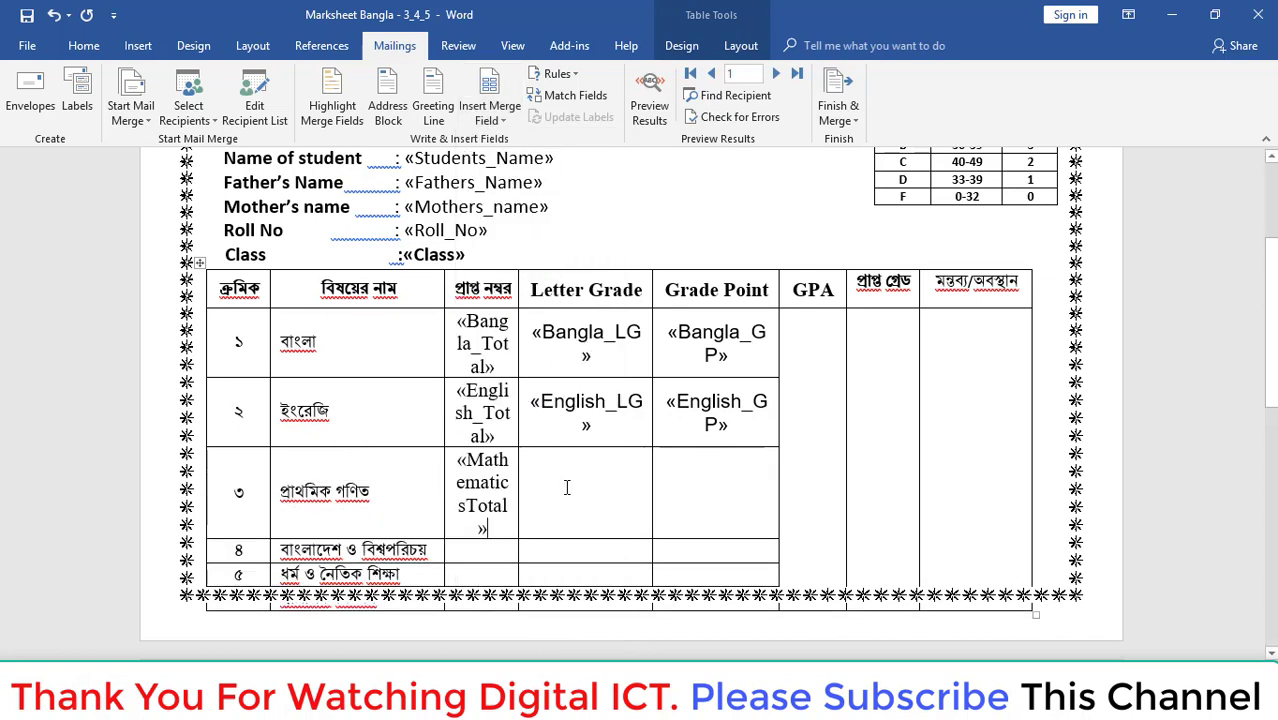
Insert Mathematics_LG and Mathematics_GP into the mathematics row's Letter Grade and Grade Point cells.
{"action": "left_click", "coordinate": [491, 119]}
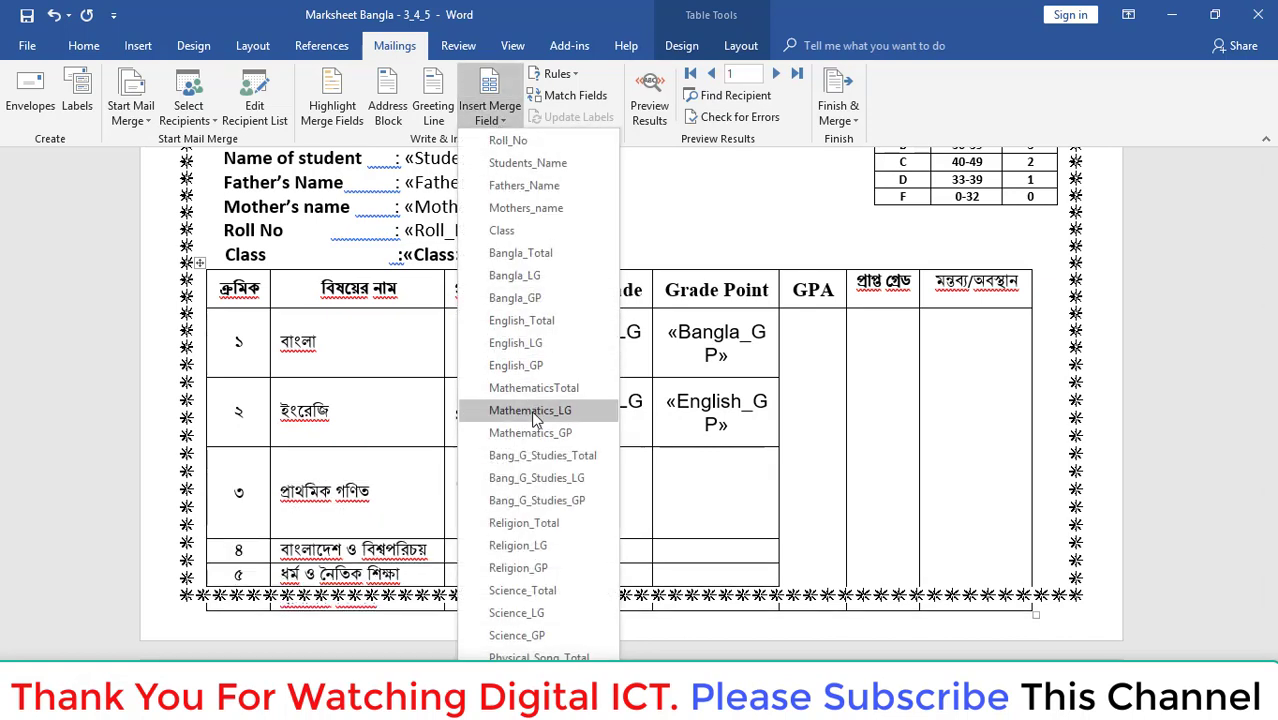
{"action": "left_click", "coordinate": [578, 411]}
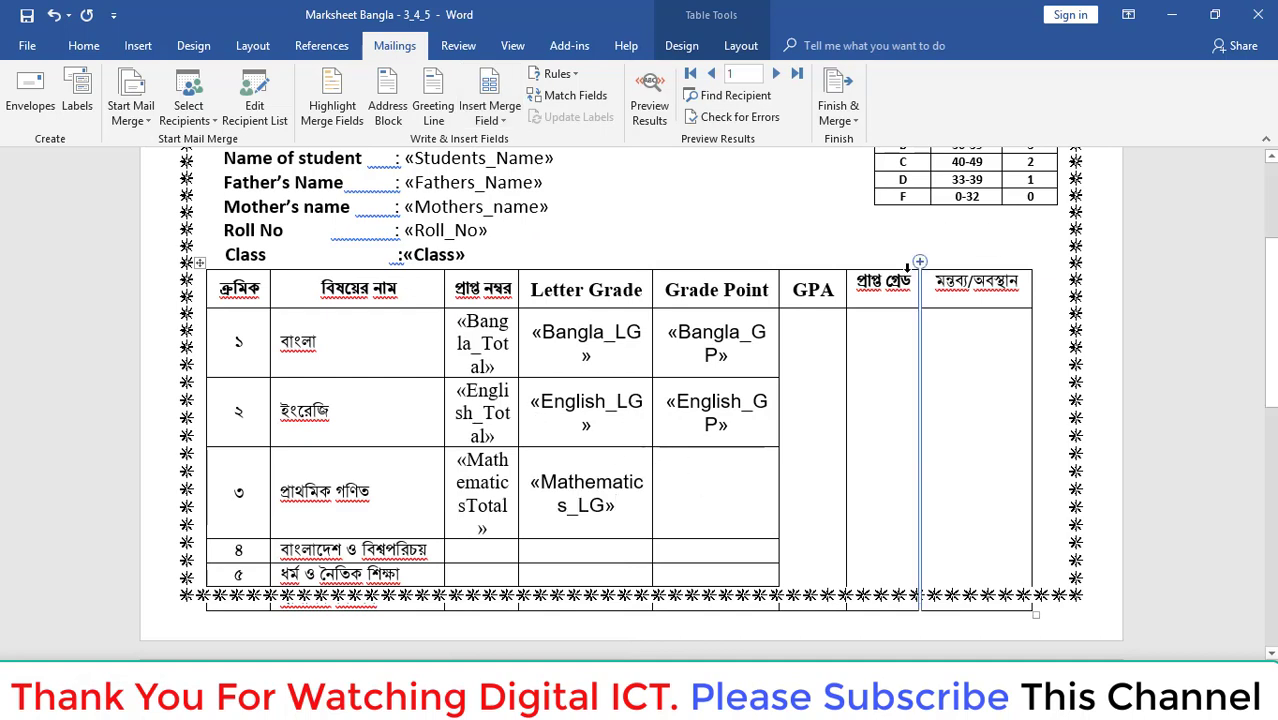
{"action": "left_click", "coordinate": [505, 120]}
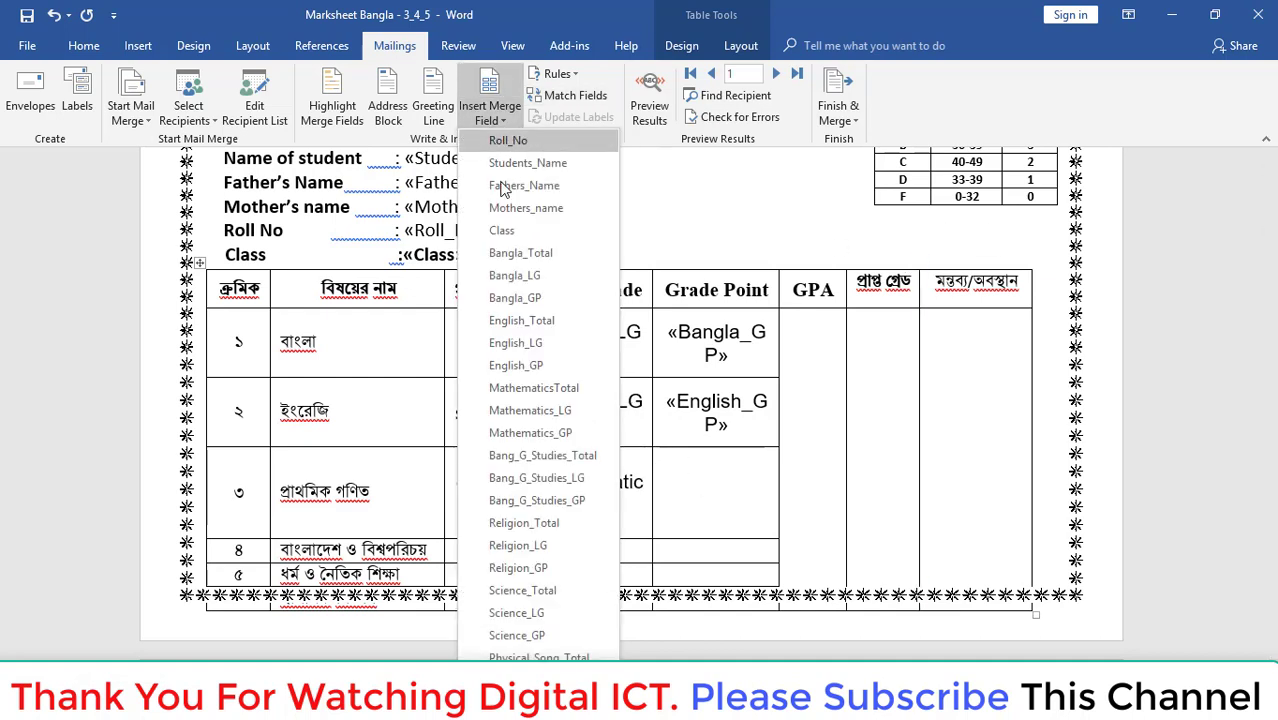
{"action": "left_click", "coordinate": [560, 433]}
Add Bang_G_Studies_Total and Bang_G_Studies_LG to row 4's marks and Letter Grade cells.
{"action": "scroll", "coordinate": [566, 440], "scroll_direction": "down", "scroll_amount": 1}
{"action": "scroll", "coordinate": [566, 440], "scroll_direction": "down", "scroll_amount": 2}
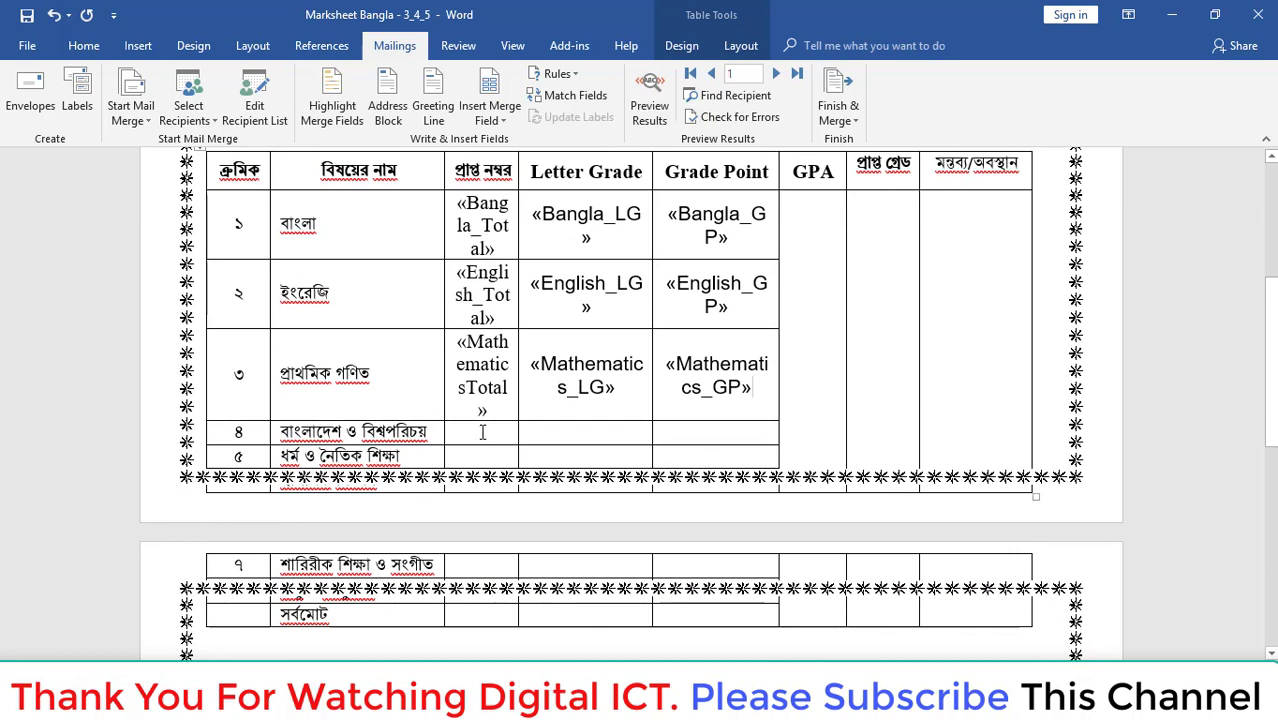
{"action": "left_click", "coordinate": [505, 123]}
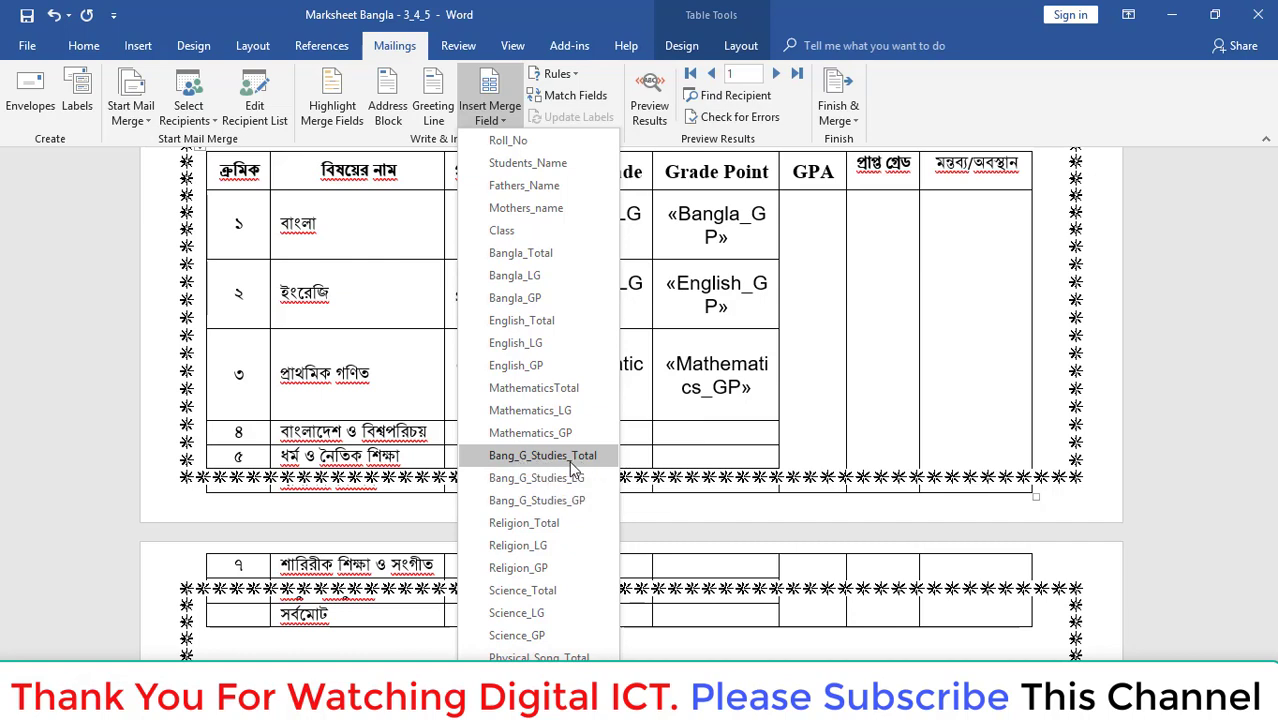
{"action": "left_click", "coordinate": [572, 467]}
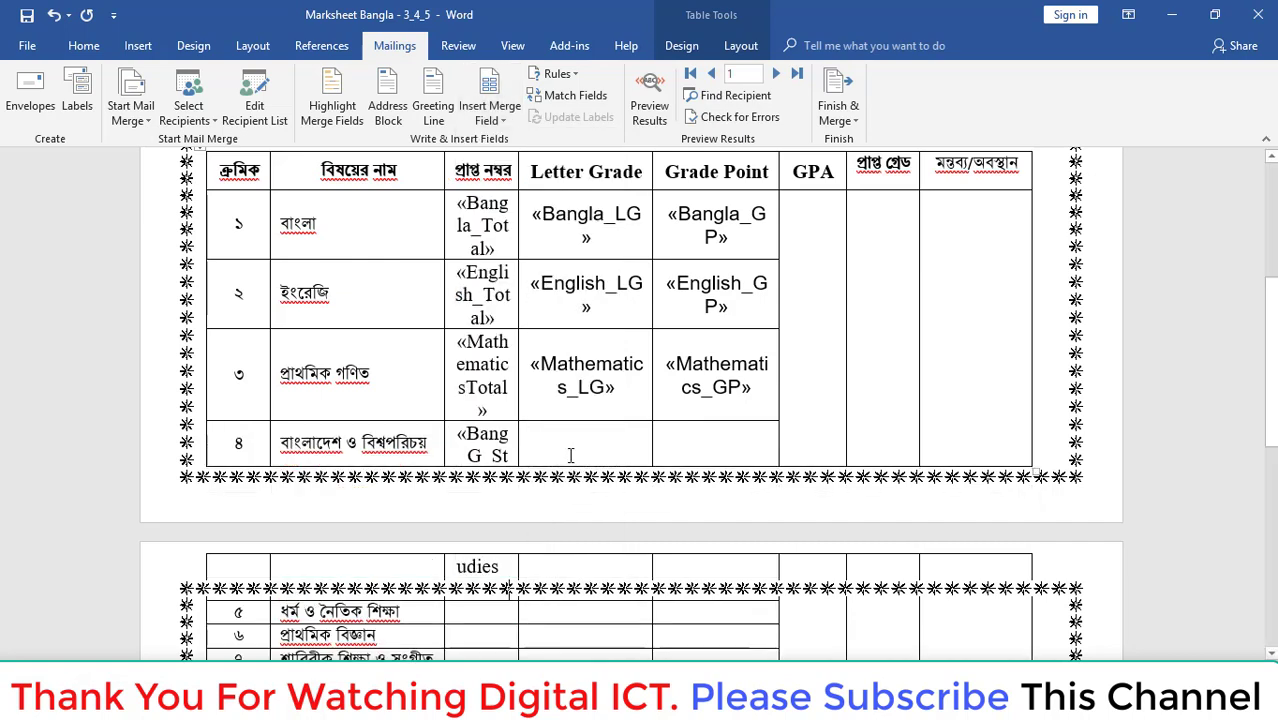
{"action": "left_click", "coordinate": [507, 123]}
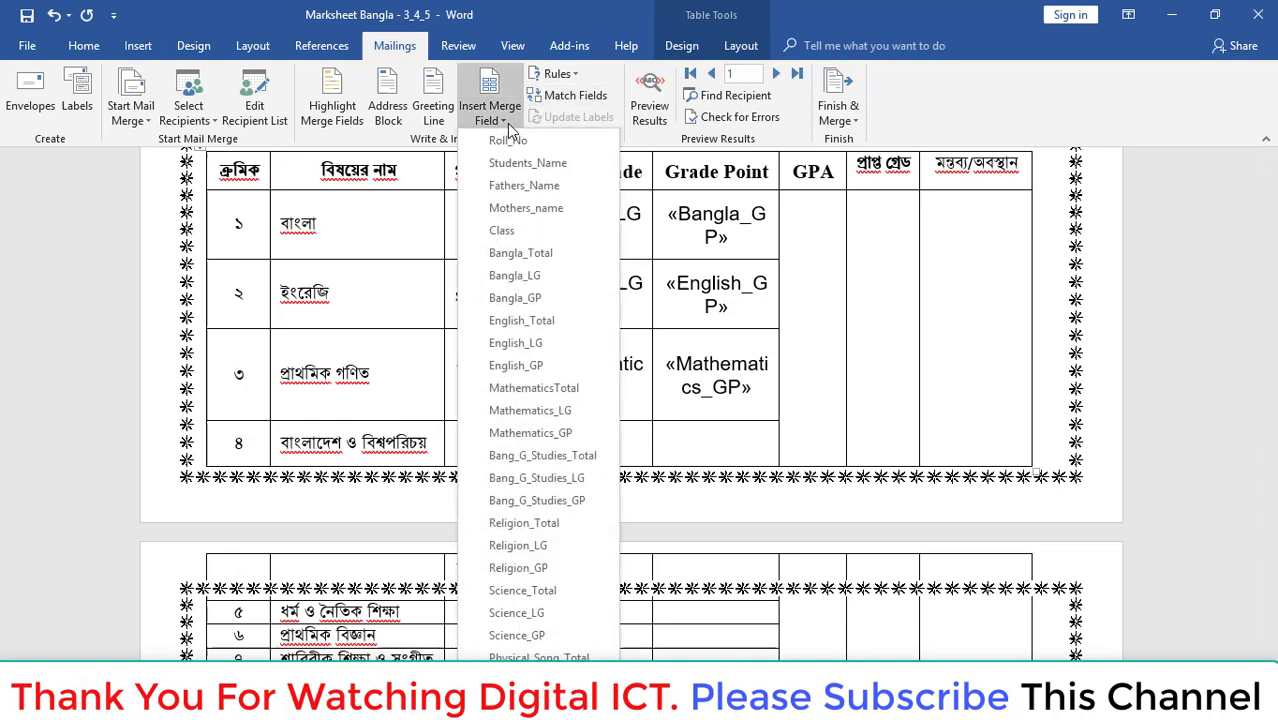
{"action": "left_click", "coordinate": [579, 484]}
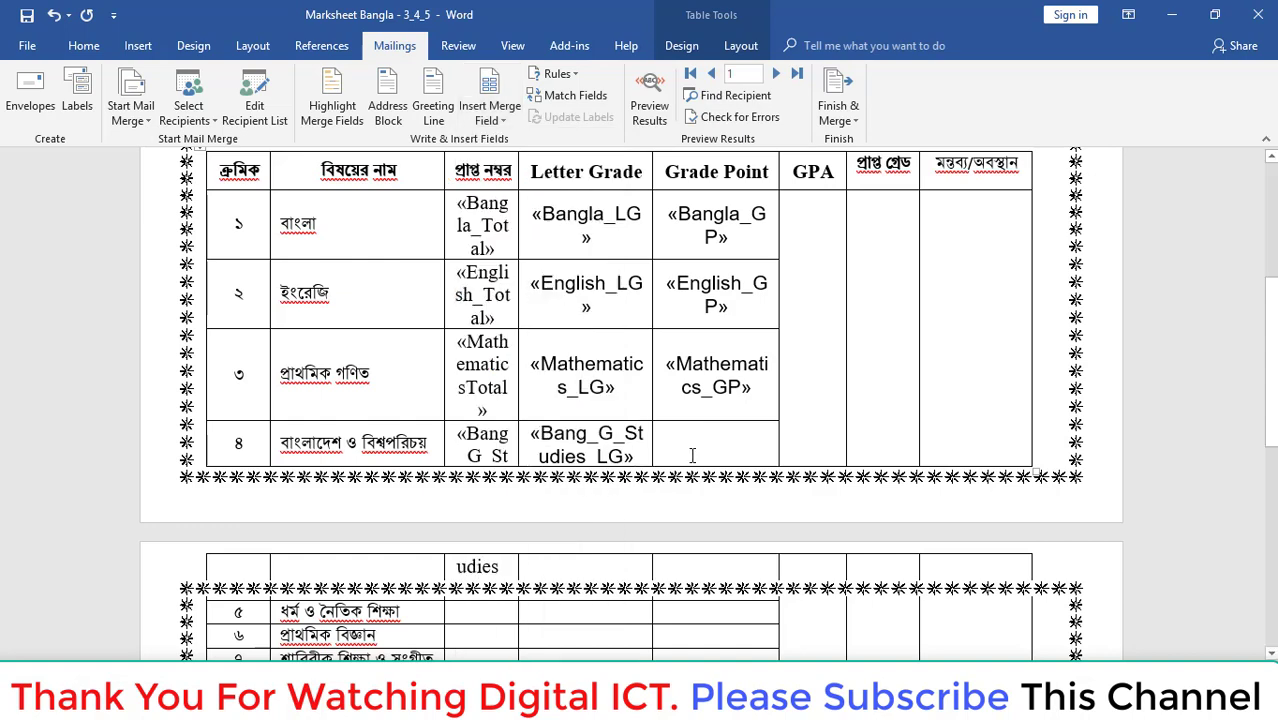
Insert Bang_G_Studies_GP into row 4's Grade Point cell.
{"action": "left_click", "coordinate": [503, 118]}
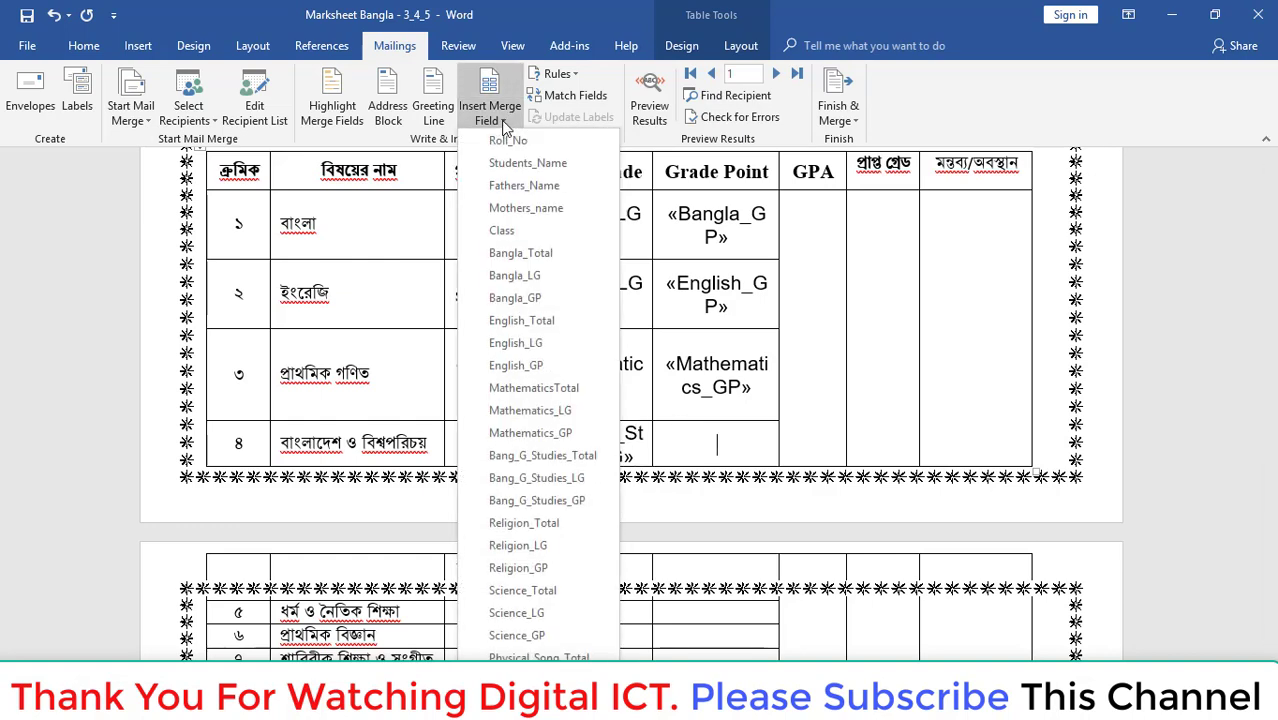
{"action": "left_click", "coordinate": [537, 500]}
{"action": "scroll", "coordinate": [572, 489], "scroll_direction": "down", "scroll_amount": 1}
{"action": "scroll", "coordinate": [572, 489], "scroll_direction": "down", "scroll_amount": 1}
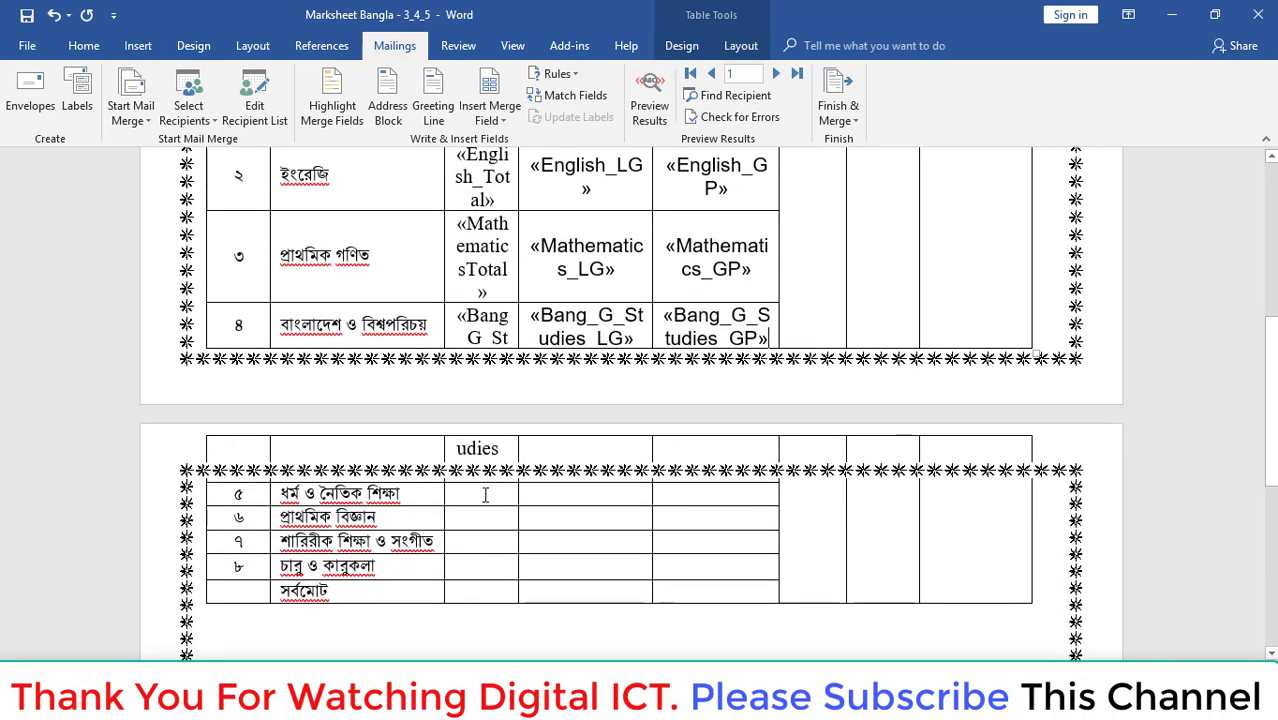
Fill row 5 with the Religion_Total, Religion_LG and Religion_GP merge fields.
{"action": "left_click", "coordinate": [500, 115]}
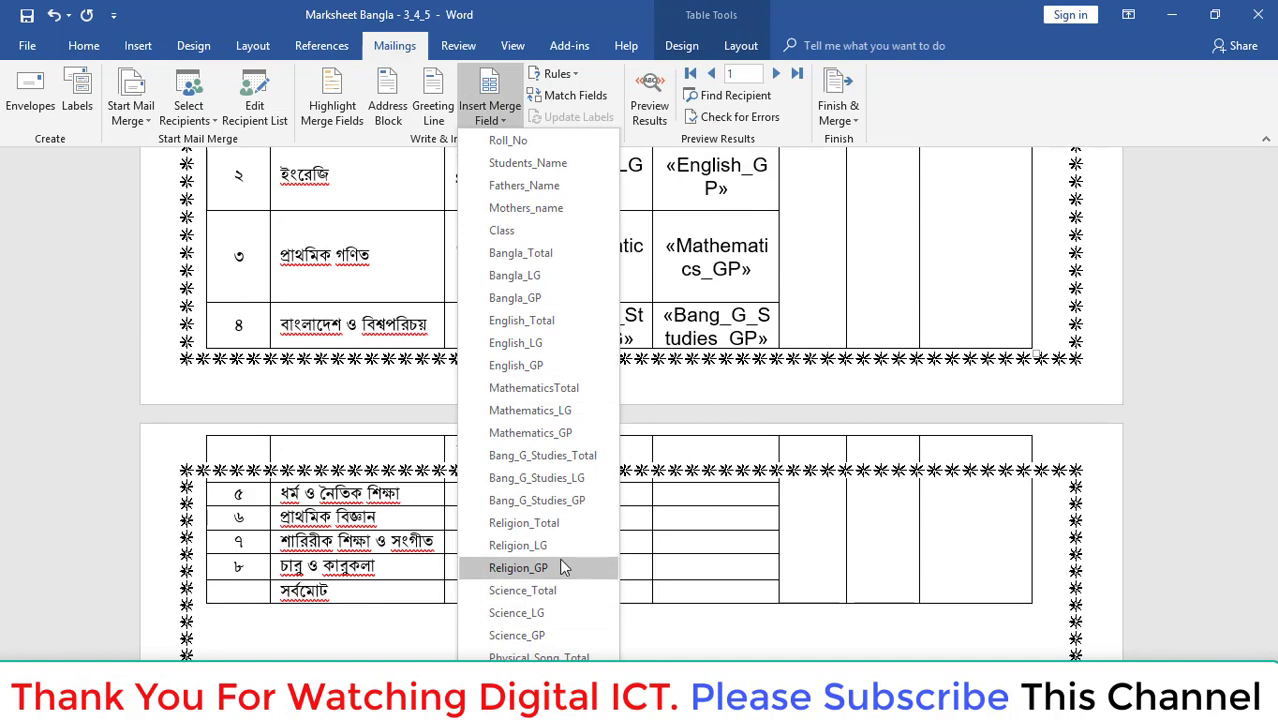
{"action": "left_click", "coordinate": [540, 522]}
{"action": "left_click", "coordinate": [559, 521]}
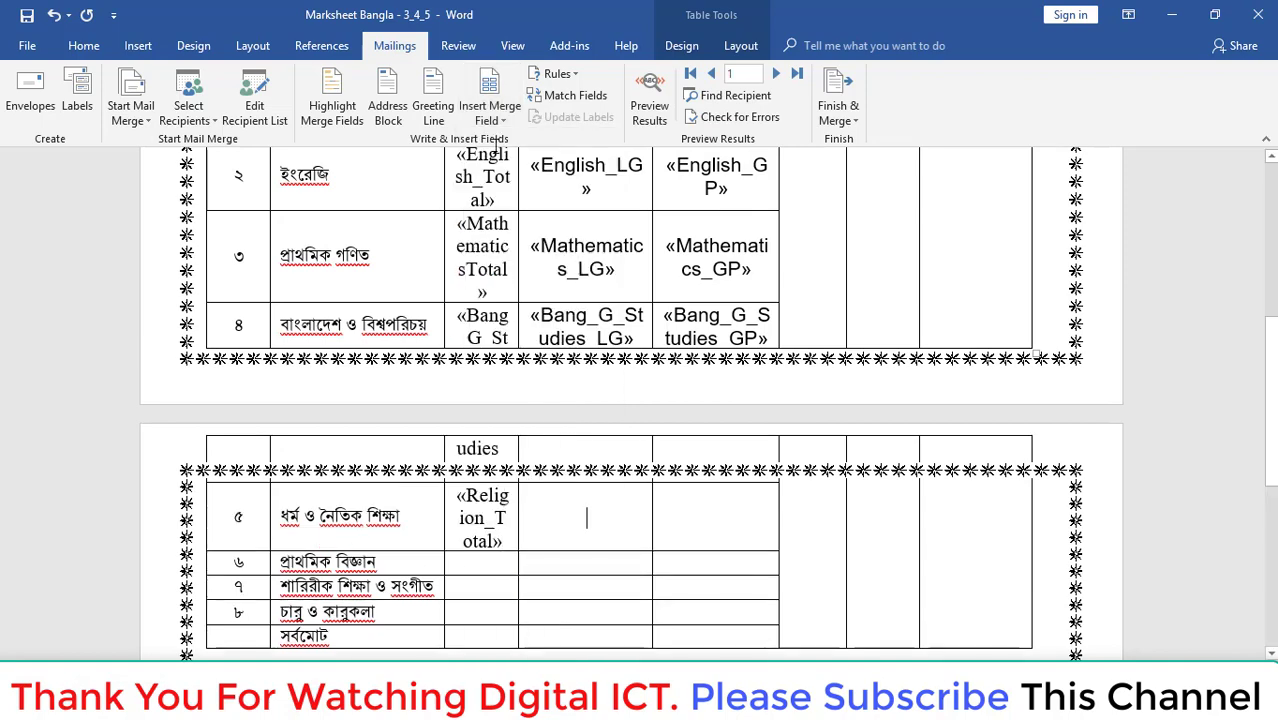
{"action": "left_click", "coordinate": [500, 115]}
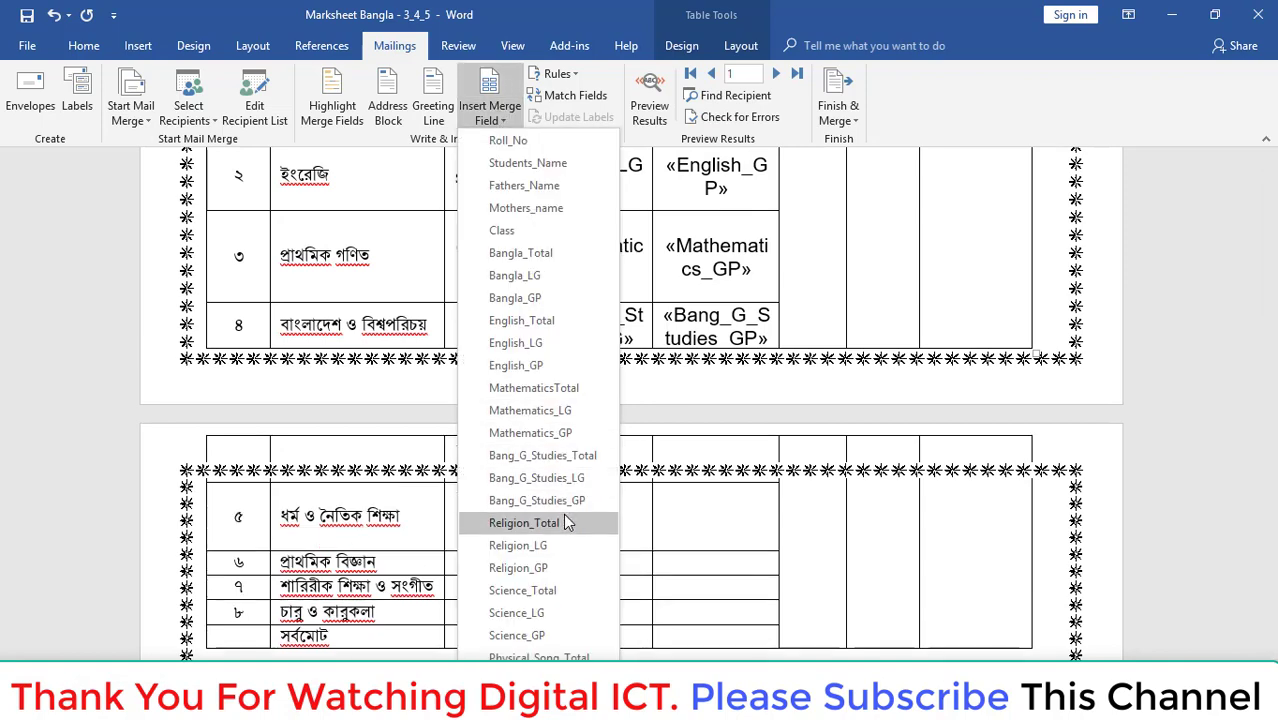
{"action": "left_click", "coordinate": [553, 543]}
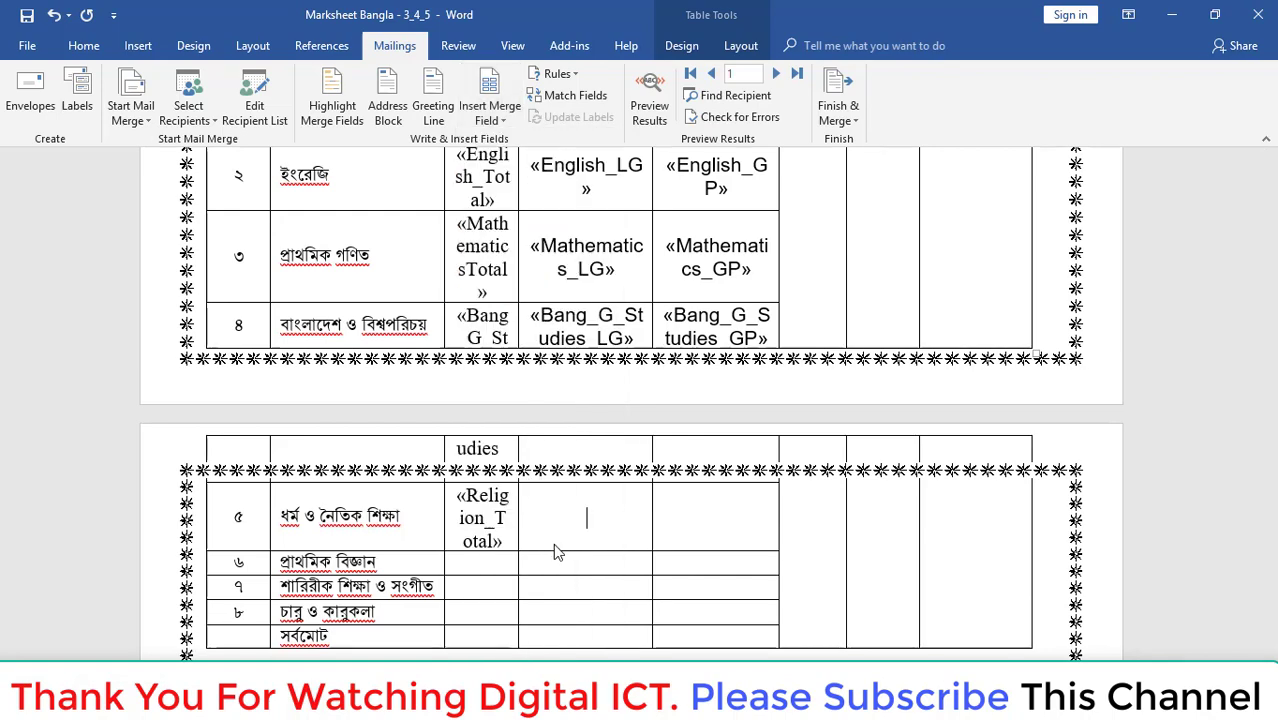
{"action": "left_click", "coordinate": [668, 534]}
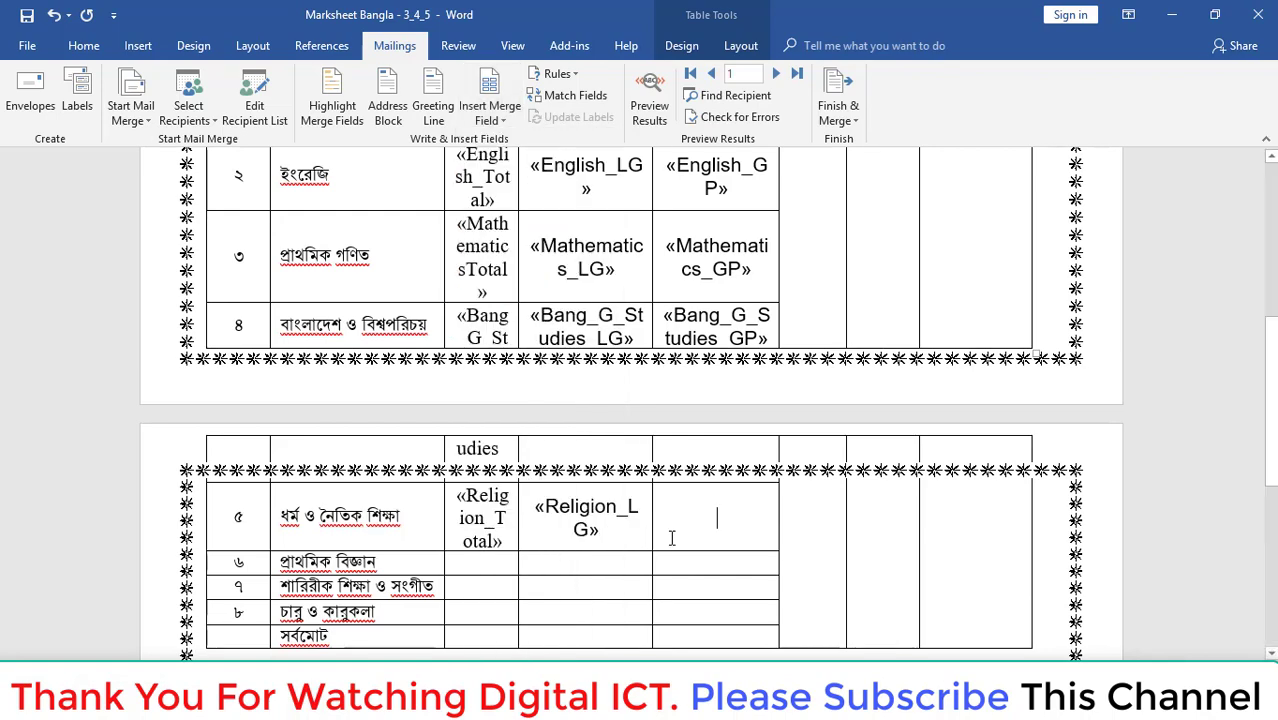
{"action": "left_click", "coordinate": [500, 117]}
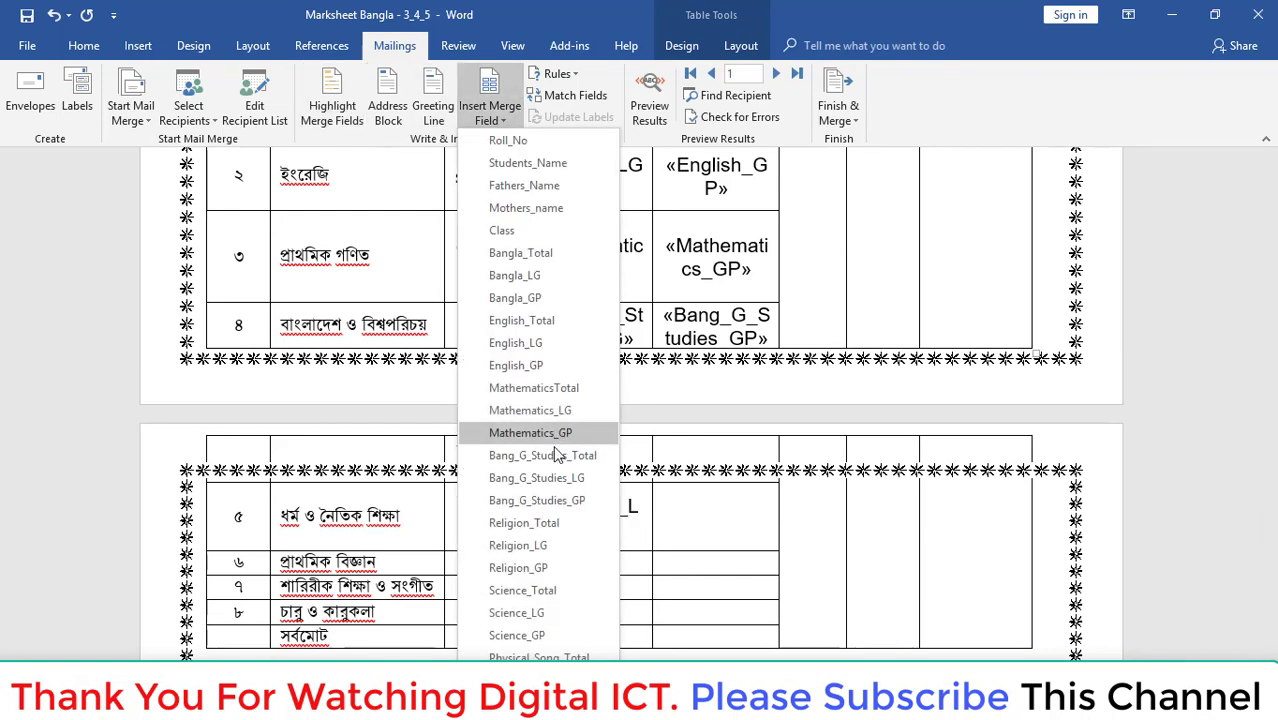
{"action": "left_click", "coordinate": [550, 567]}
{"action": "scroll", "coordinate": [117, 394], "scroll_direction": "down", "scroll_amount": 2}
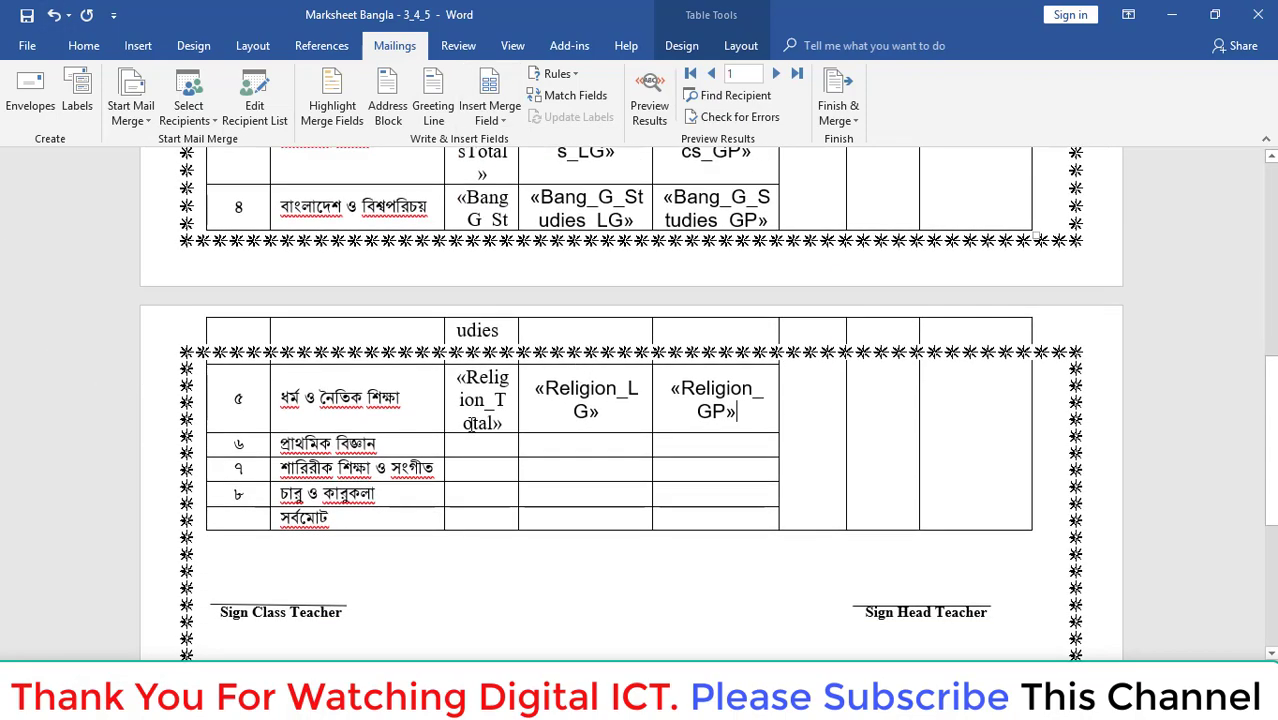
Fill row 6 with the Science_Total, Science_LG and Science_GP merge fields.
{"action": "left_click", "coordinate": [500, 124]}
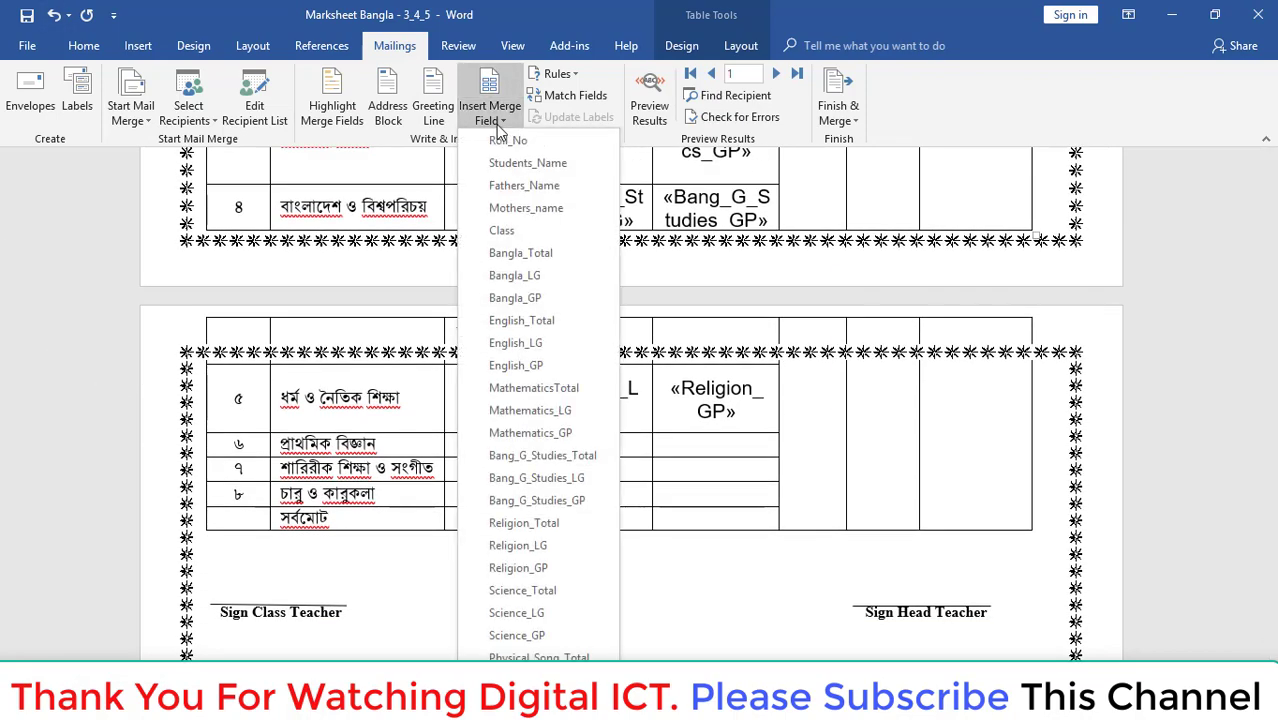
{"action": "left_click", "coordinate": [530, 590]}
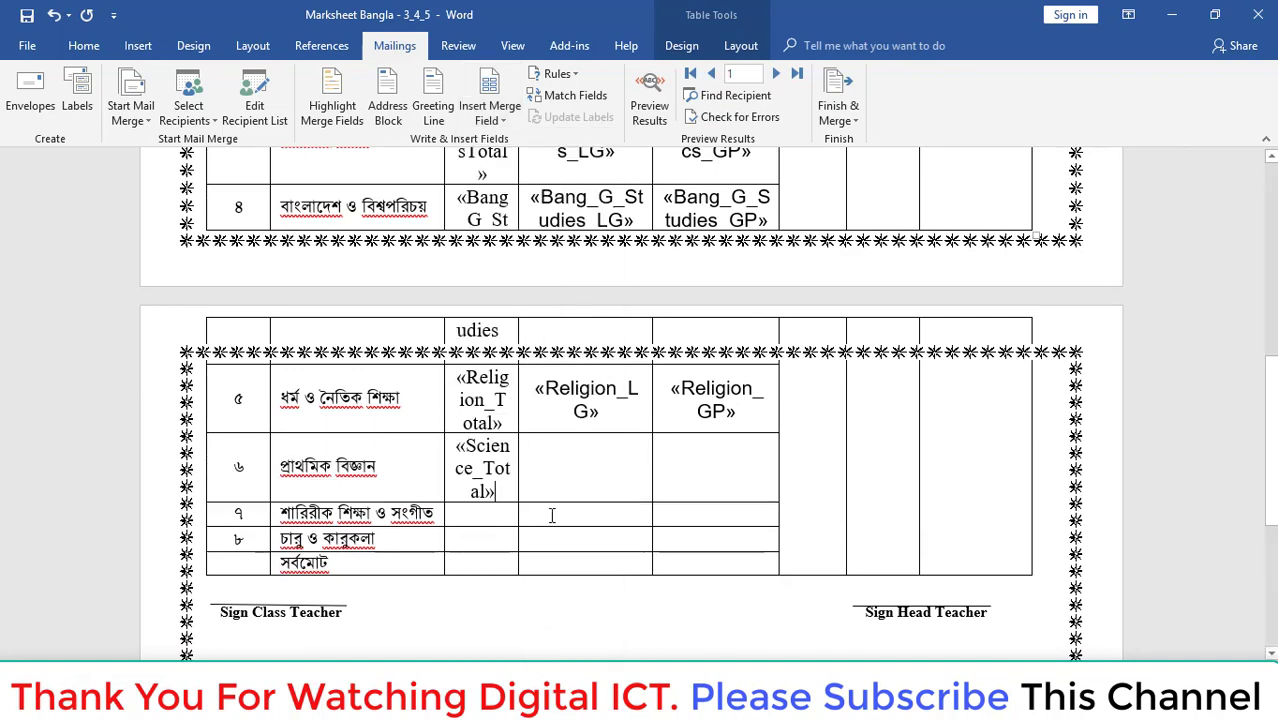
{"action": "left_click", "coordinate": [491, 118]}
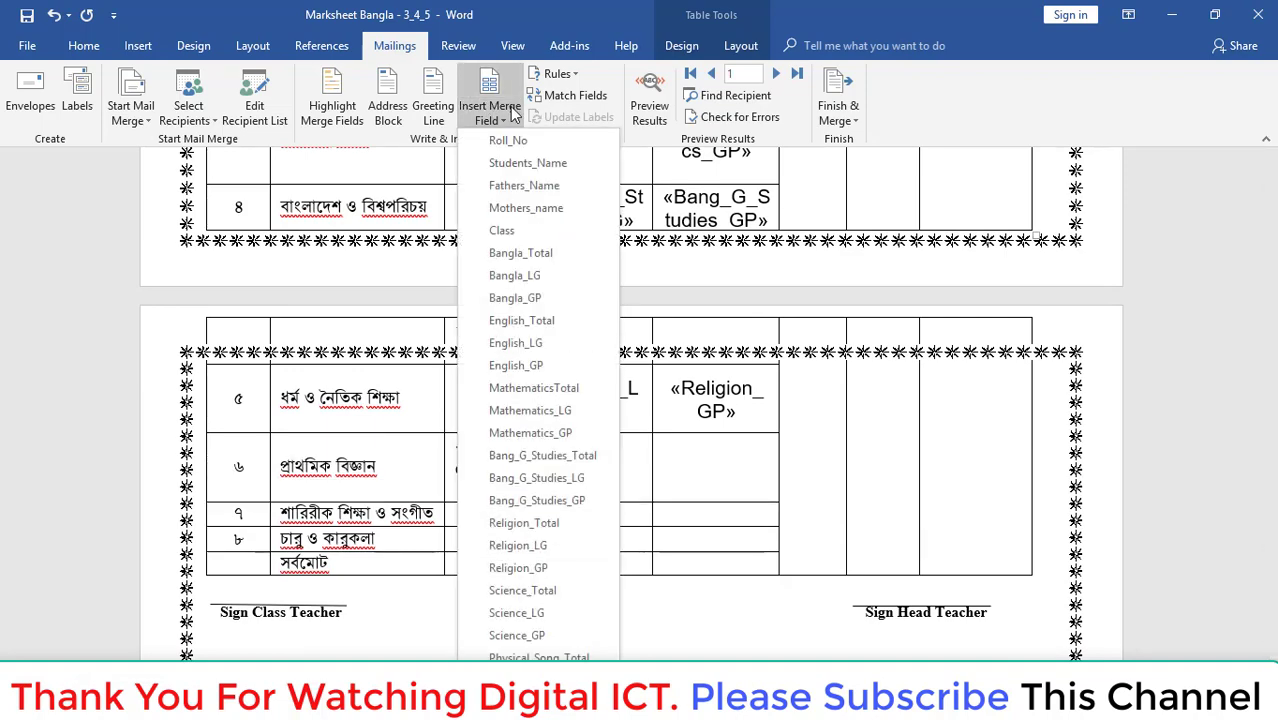
{"action": "left_click", "coordinate": [561, 610]}
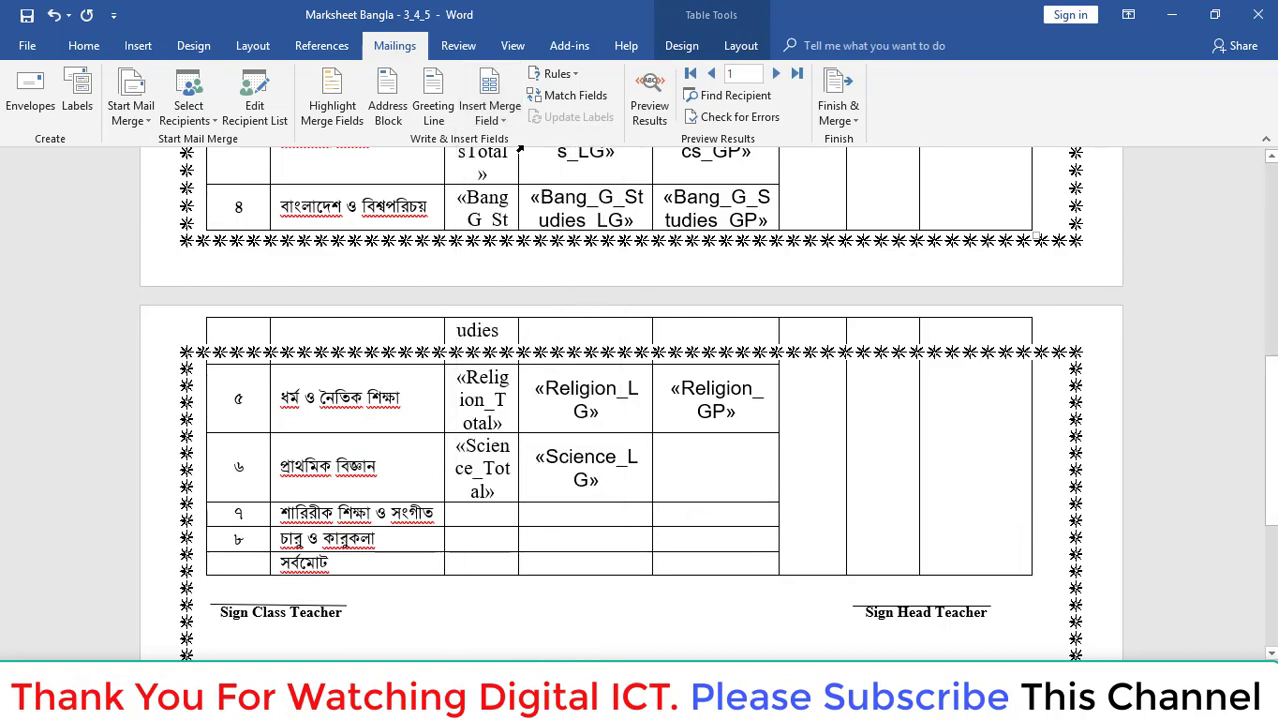
{"action": "key", "text": "Tab"}
{"action": "left_click", "coordinate": [491, 118]}
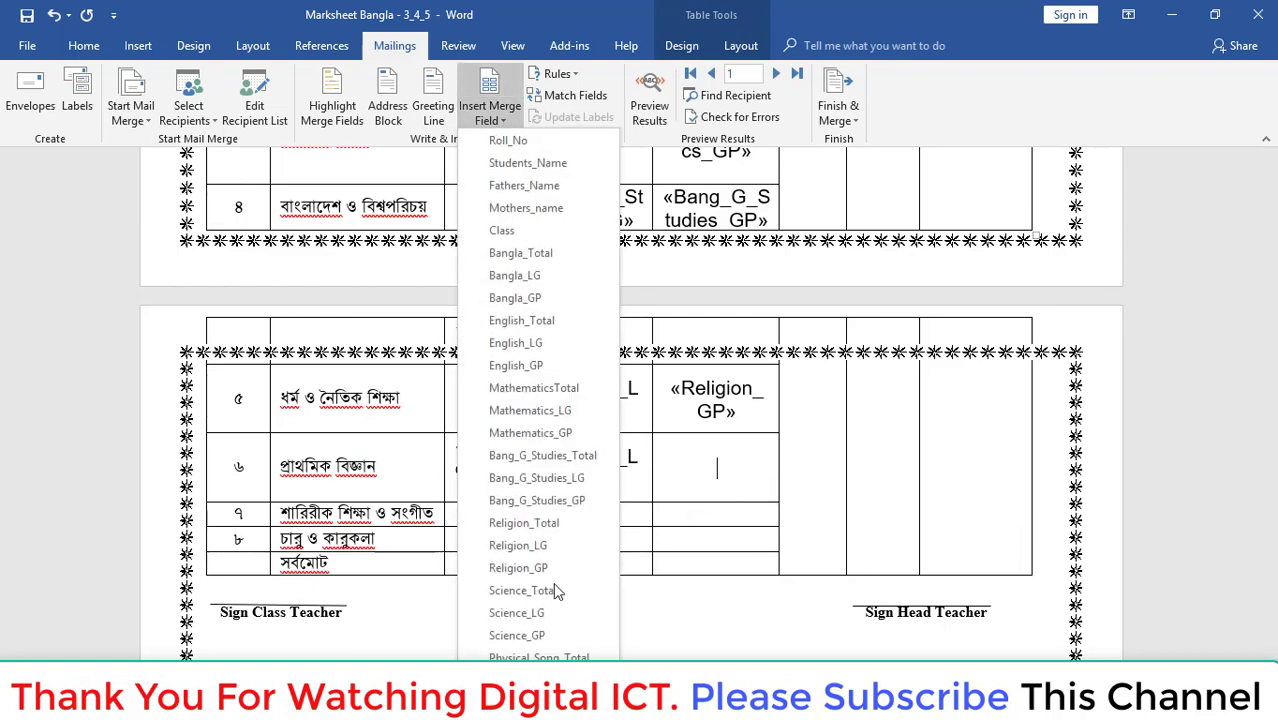
{"action": "left_click", "coordinate": [556, 636]}
{"action": "scroll", "coordinate": [470, 465], "scroll_direction": "down", "scroll_amount": 1}
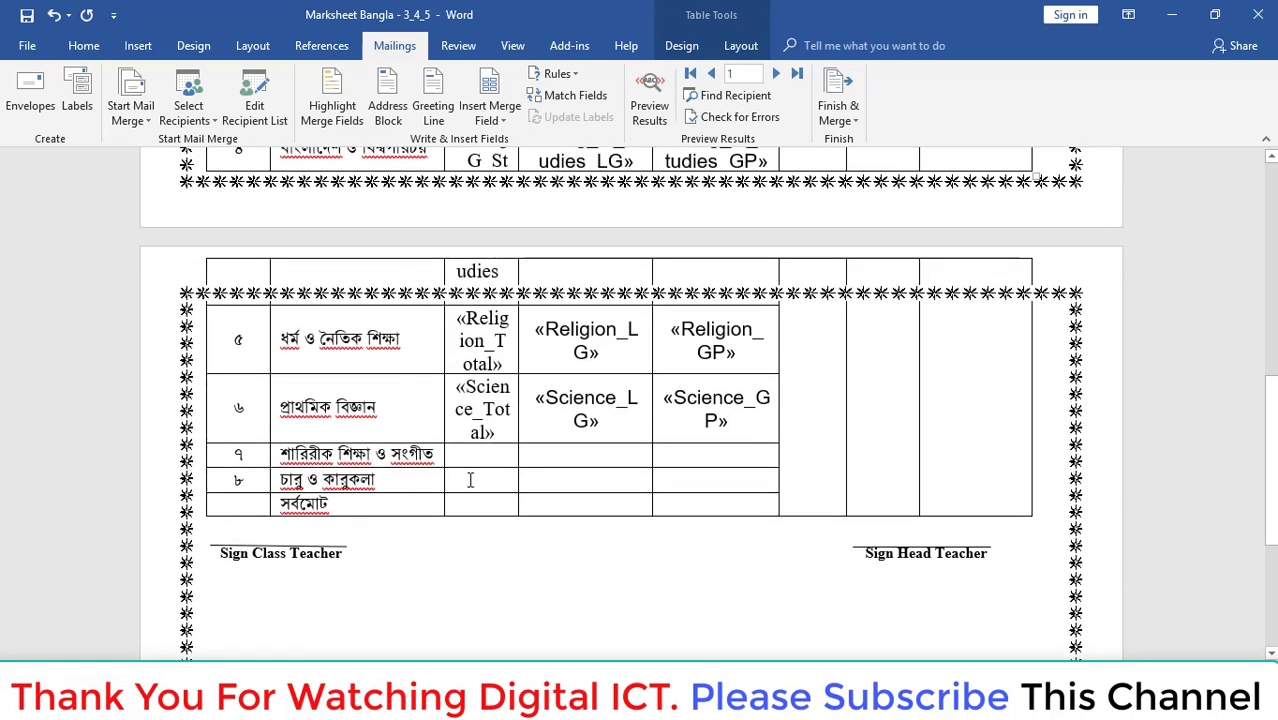
Insert Physical_Song_Total into row 7's marks cell.
{"action": "left_click", "coordinate": [491, 118]}
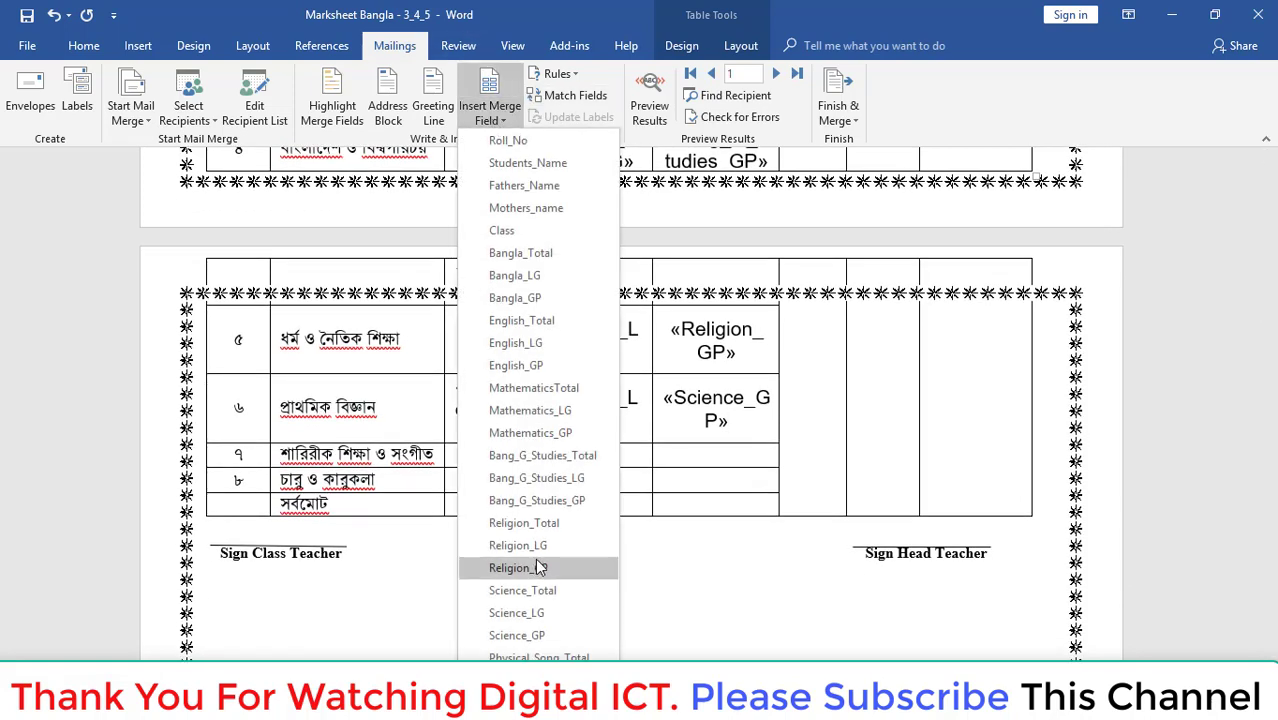
{"action": "scroll", "coordinate": [570, 610], "scroll_direction": "down", "scroll_amount": 1}
{"action": "left_click", "coordinate": [586, 624]}
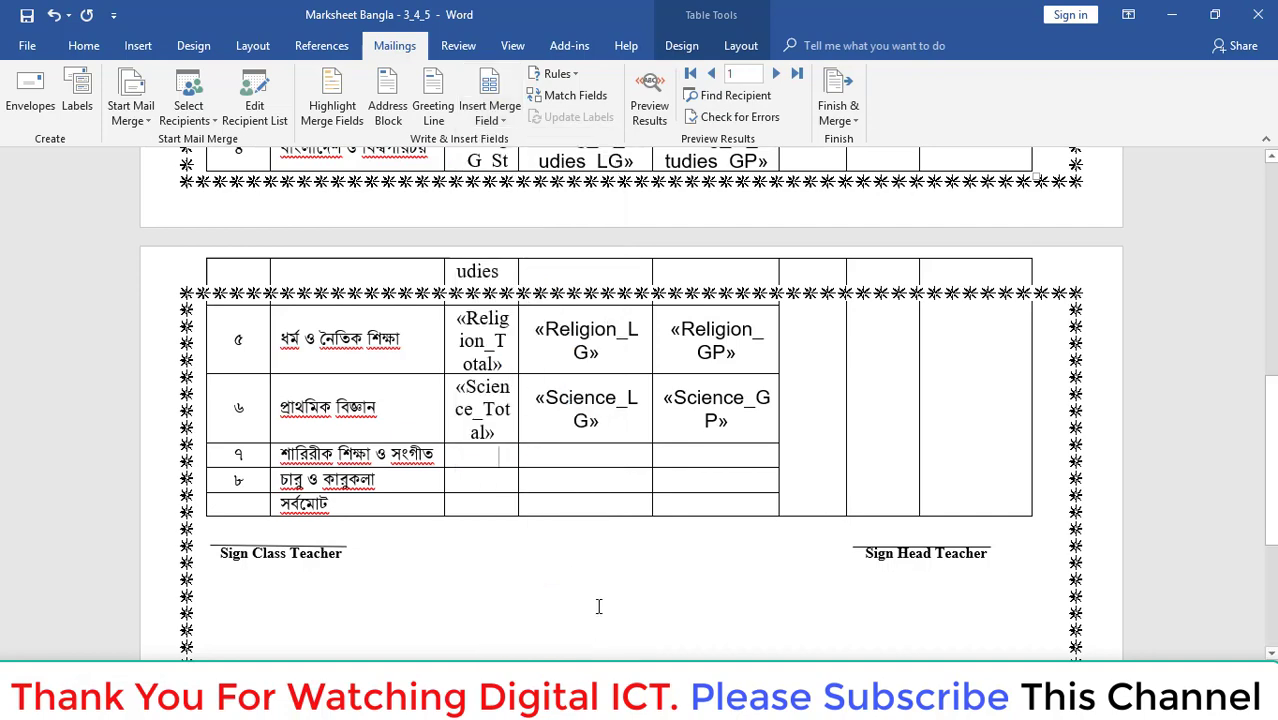
Insert Physical_Song_LG into row 7's Letter Grade cell and Science_GP into its Grade Point cell.
{"action": "left_click", "coordinate": [510, 119]}
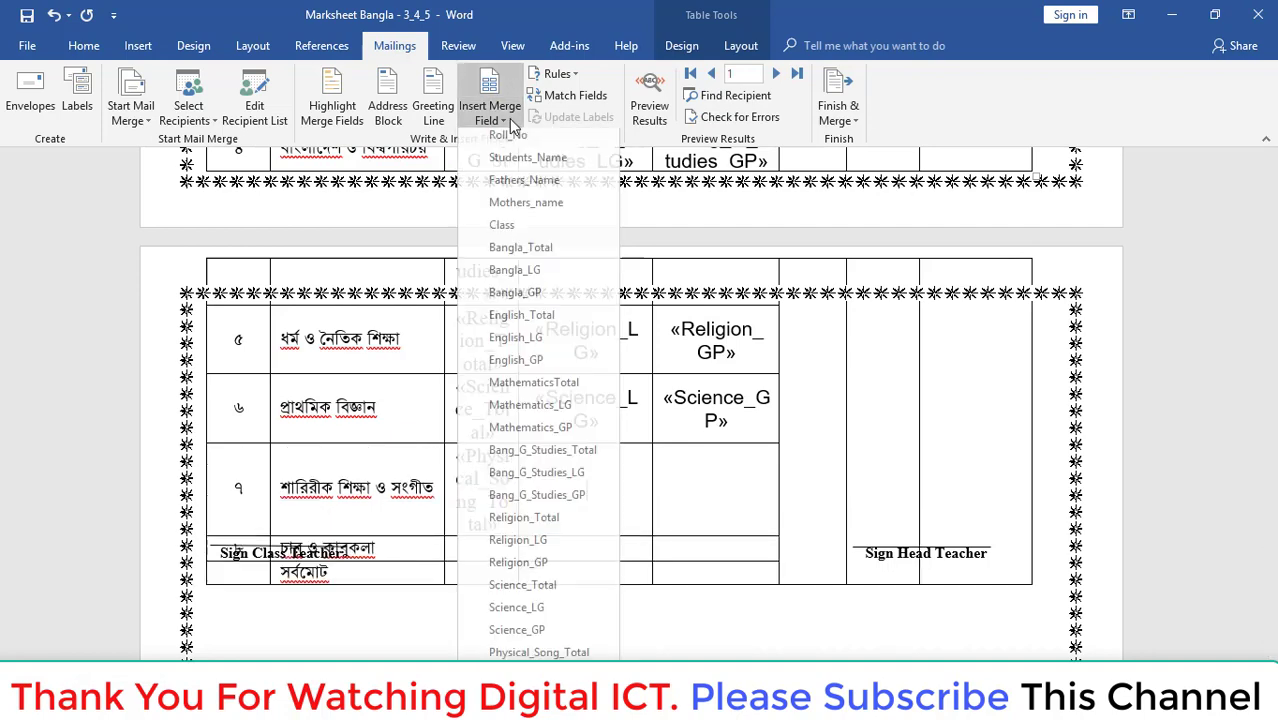
{"action": "scroll", "coordinate": [569, 551], "scroll_direction": "down", "scroll_amount": 1}
{"action": "scroll", "coordinate": [600, 580], "scroll_direction": "down", "scroll_amount": 1}
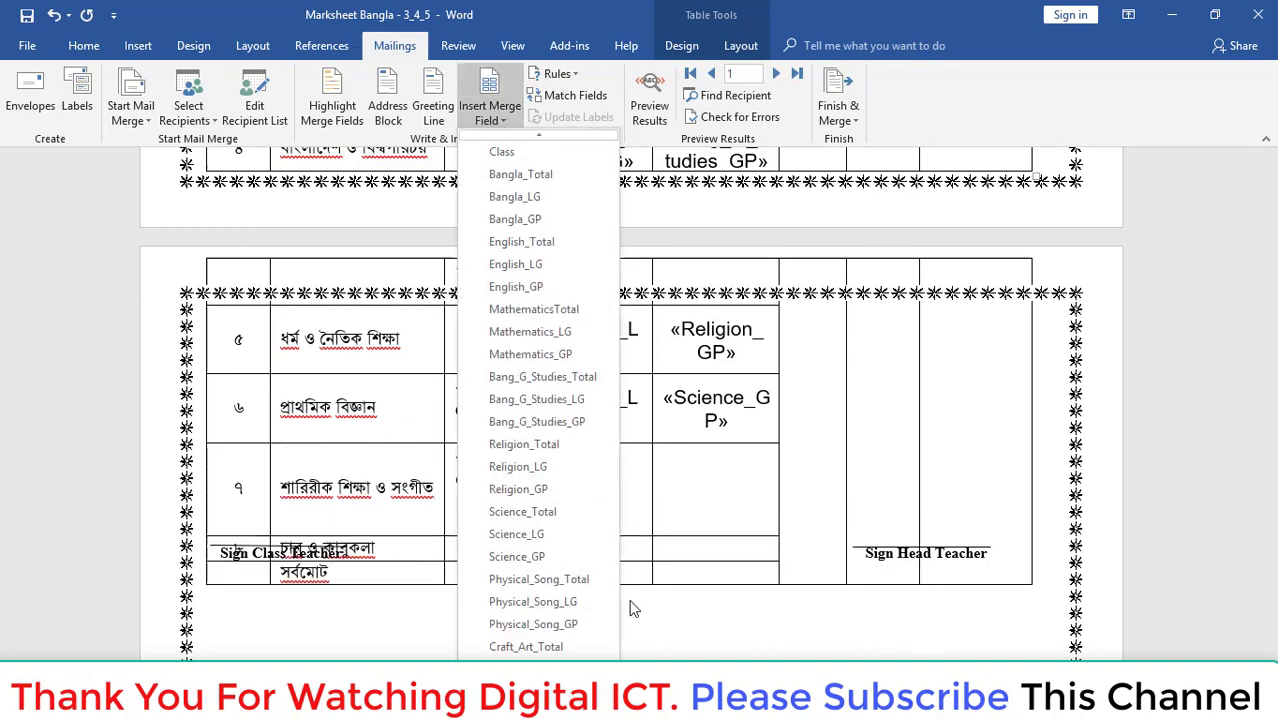
{"action": "left_click", "coordinate": [571, 603]}
{"action": "left_click", "coordinate": [692, 467]}
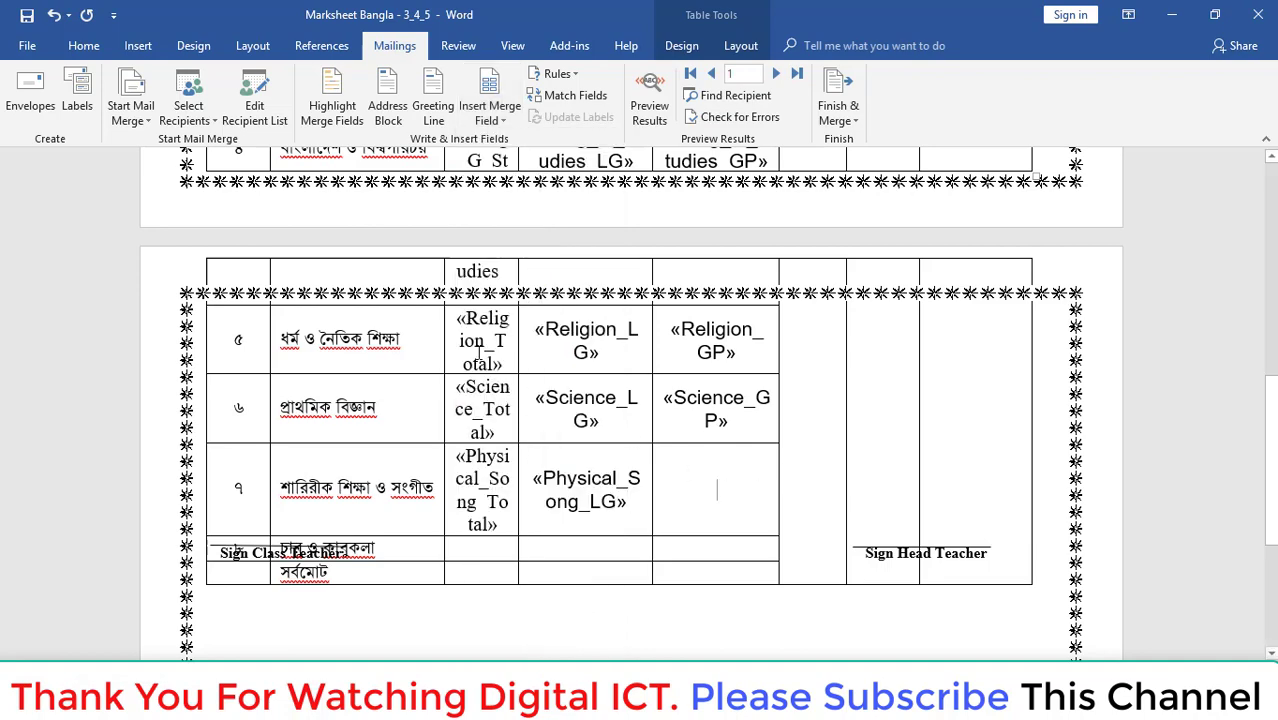
{"action": "left_click", "coordinate": [497, 133]}
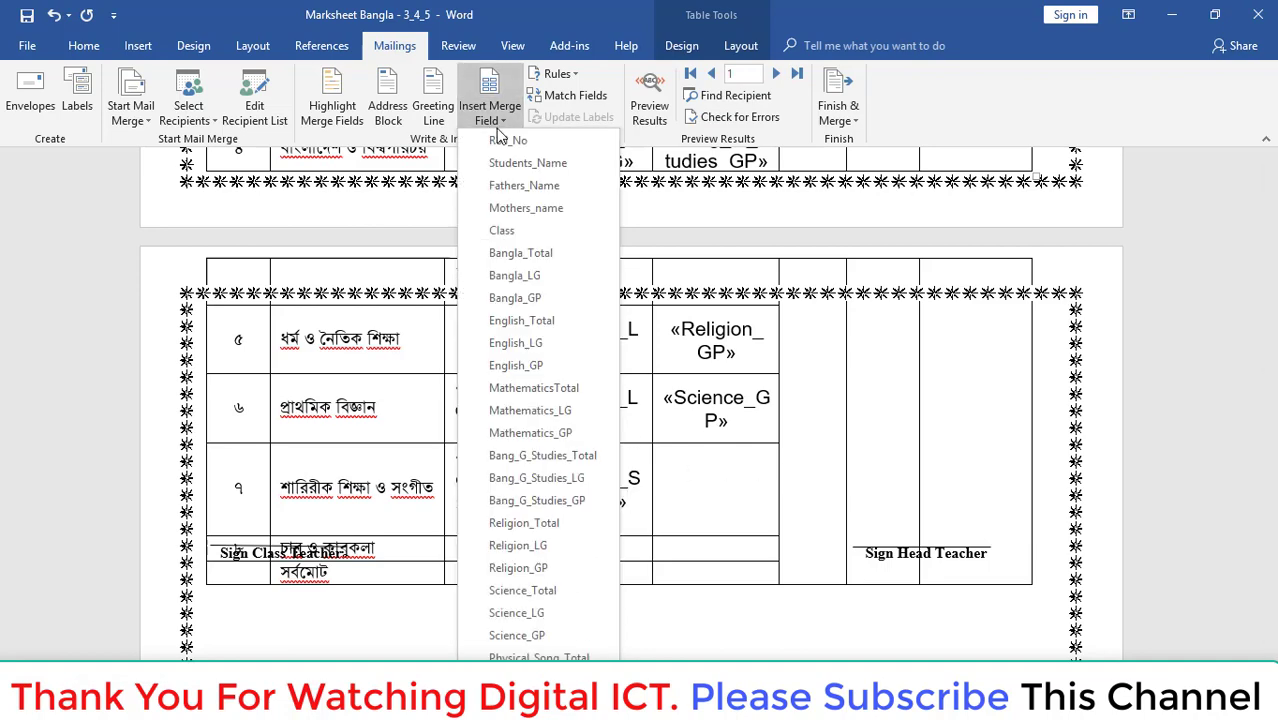
{"action": "left_click", "coordinate": [517, 635]}
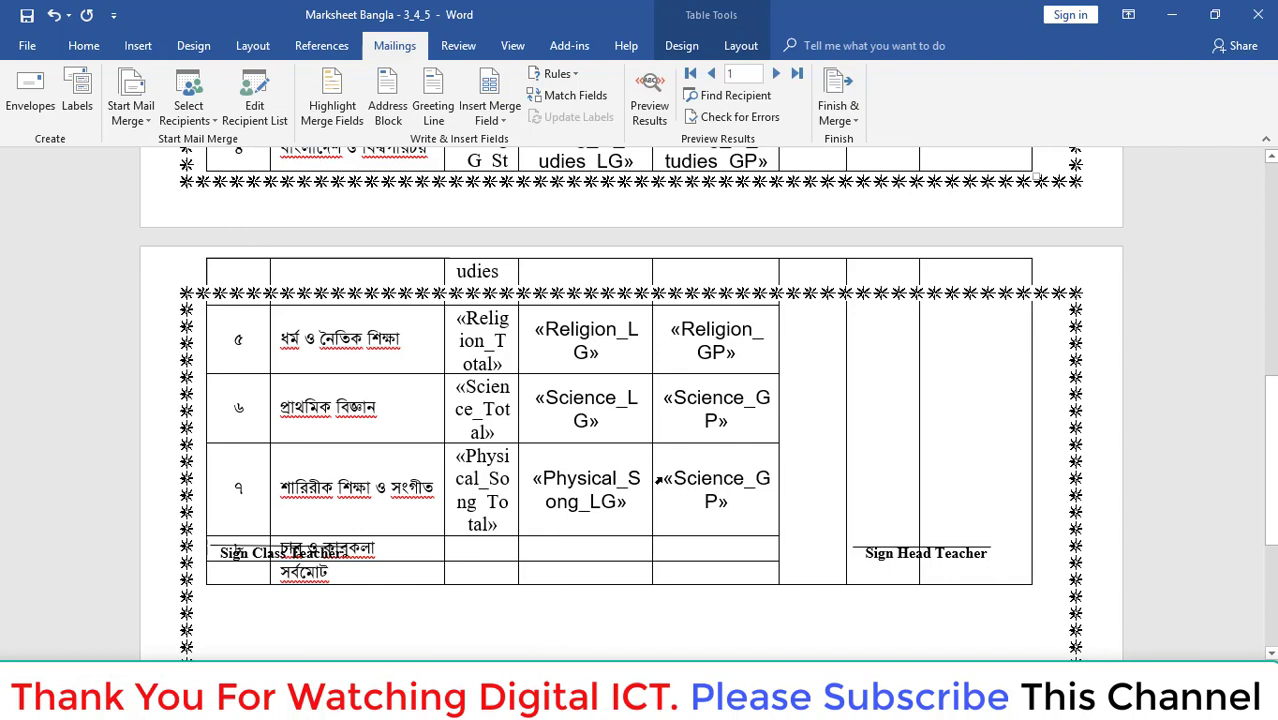
Delete the wrongly placed Science_GP field from row 7's Grade Point cell, keeping the table cells.
{"action": "left_click_drag", "start_coordinate": [657, 480], "coordinate": [726, 508]}
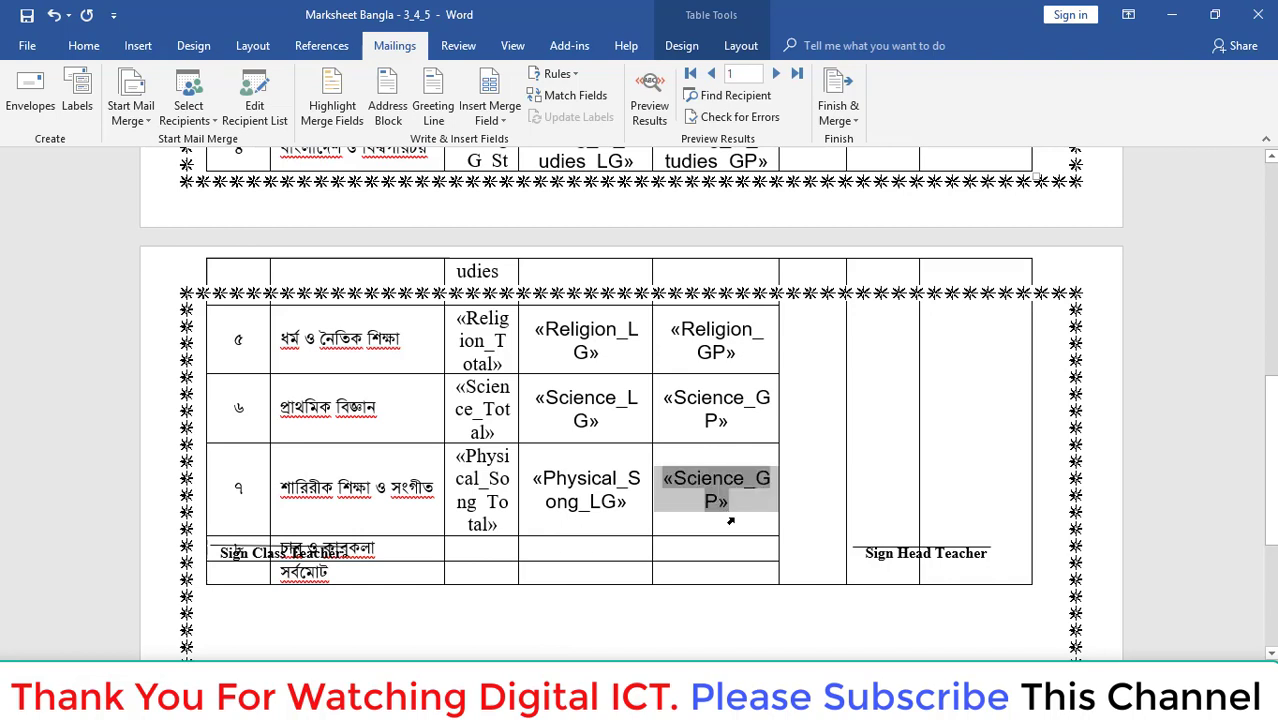
{"action": "key", "text": "BackSpace"}
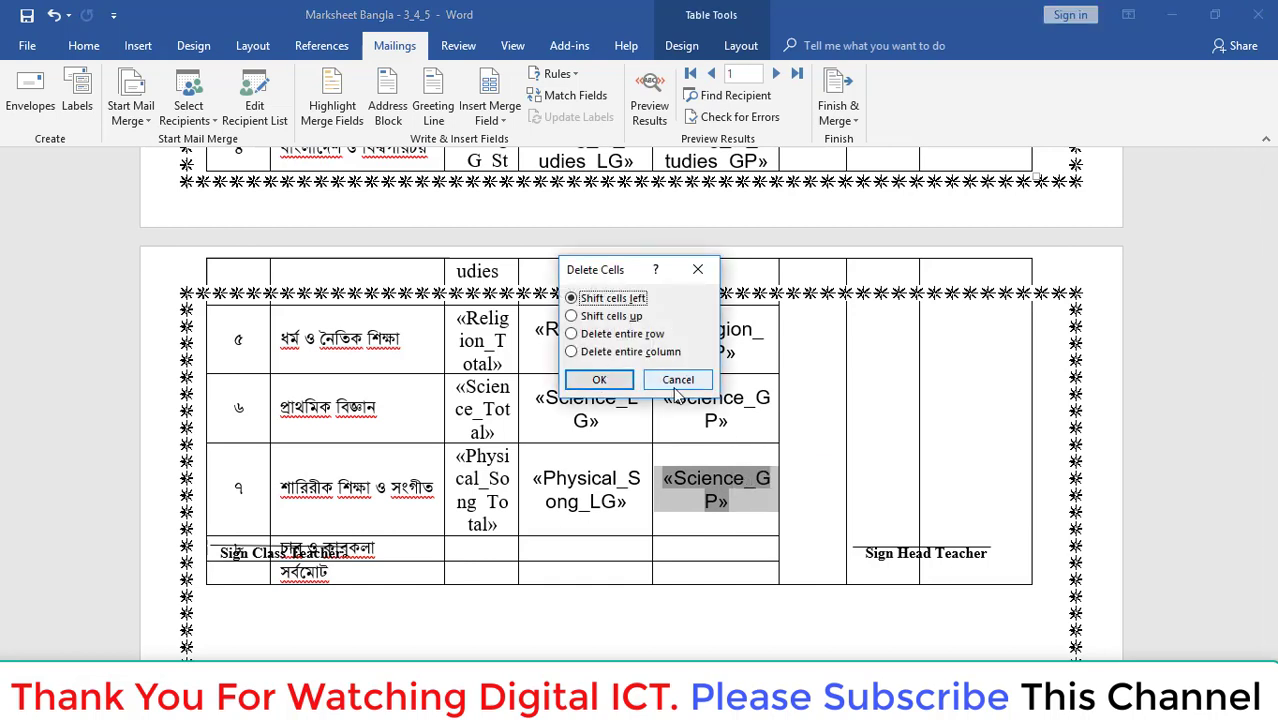
{"action": "left_click", "coordinate": [676, 383]}
{"action": "key", "text": "Delete"}
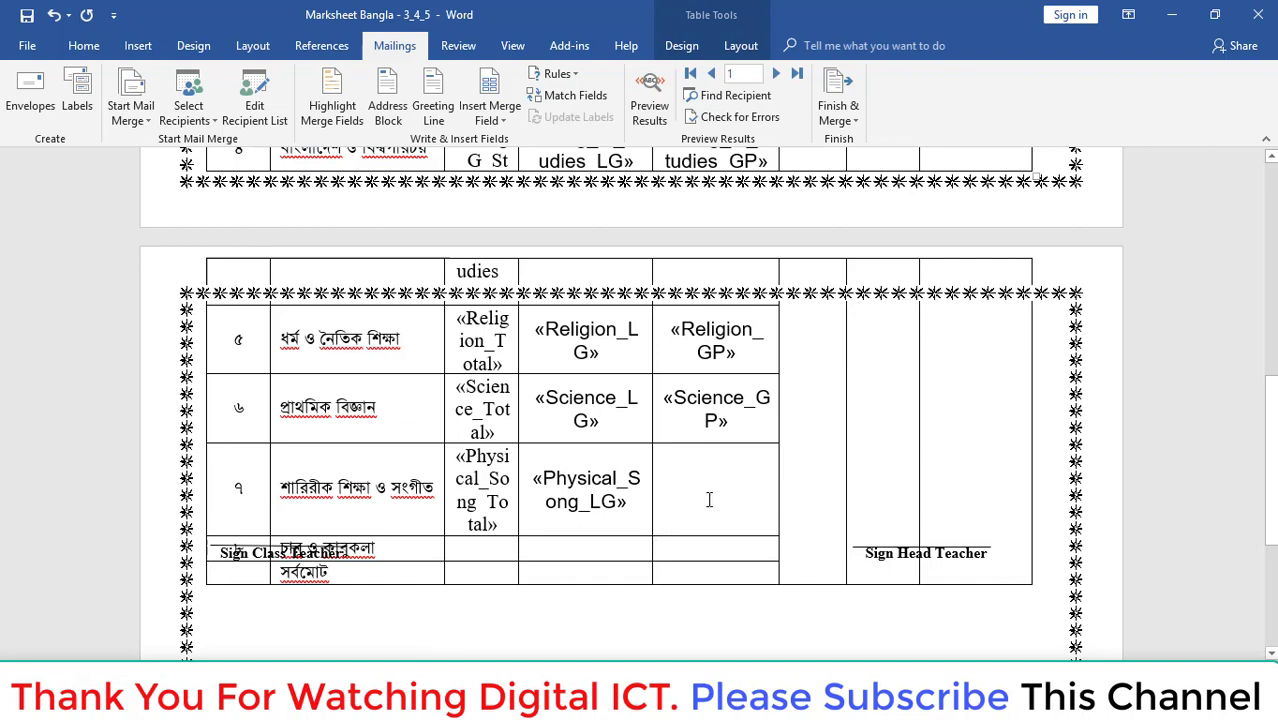
Insert Physical_Song_GP in row 7's Grade Point cell, then undo a misplaced Craft_Art_Total field.
{"action": "left_click", "coordinate": [505, 128]}
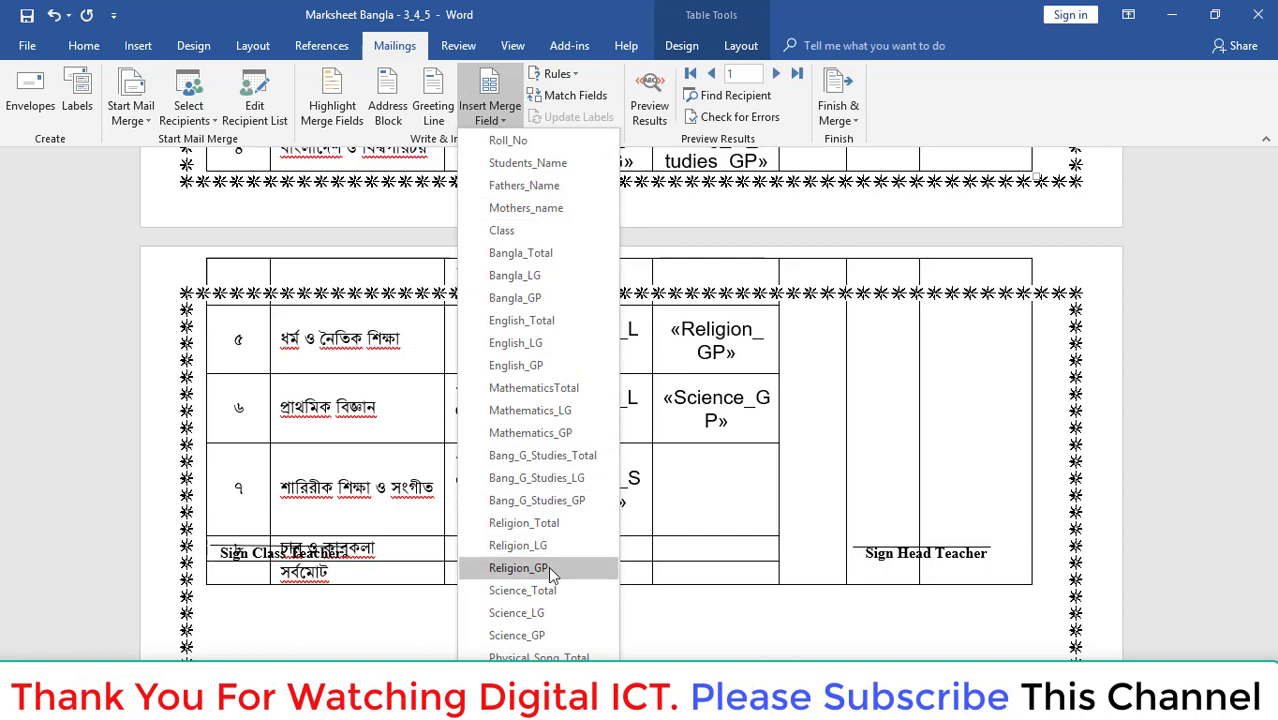
{"action": "scroll", "coordinate": [548, 566], "scroll_direction": "down", "scroll_amount": 1}
{"action": "scroll", "coordinate": [560, 640], "scroll_direction": "down", "scroll_amount": 2}
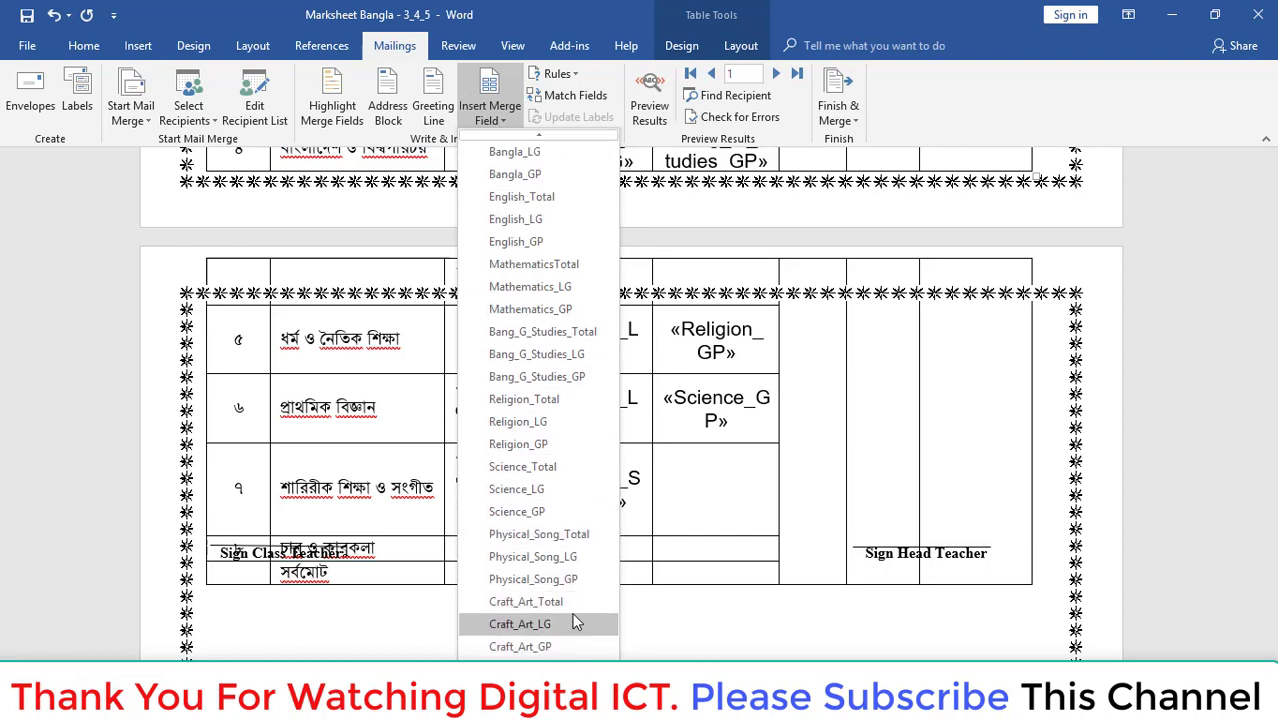
{"action": "left_click", "coordinate": [572, 586]}
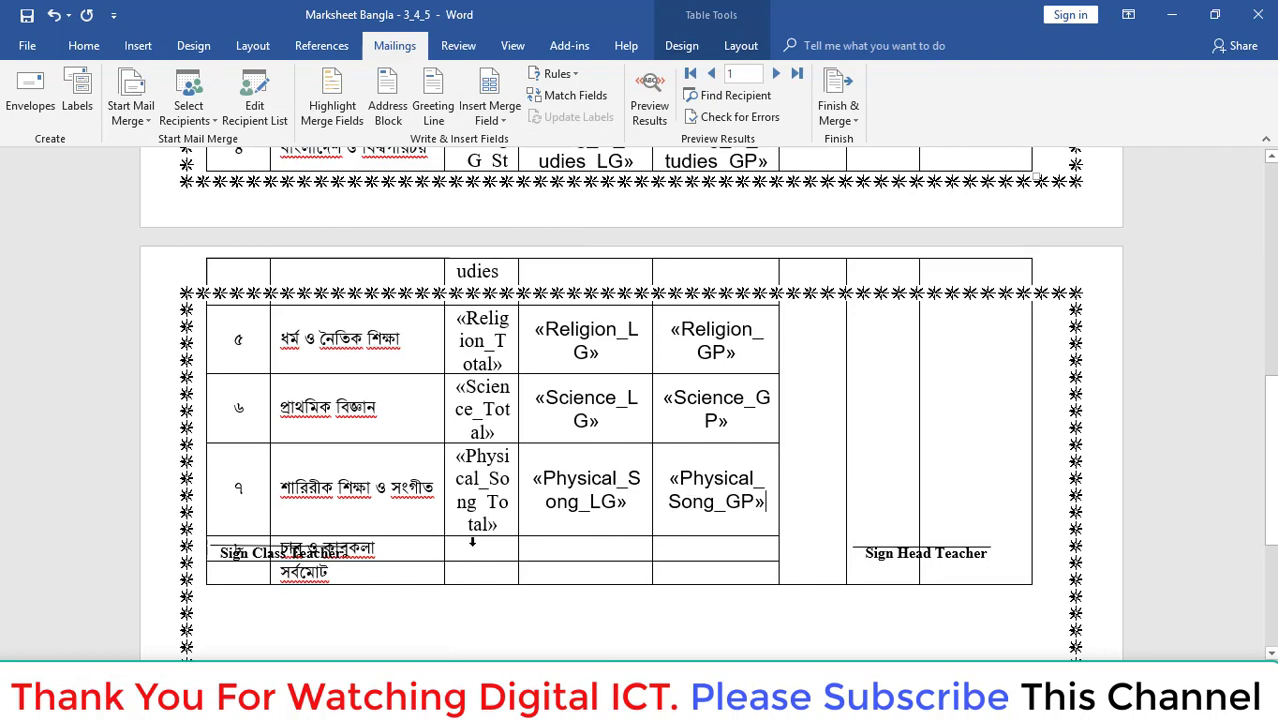
{"action": "left_click", "coordinate": [505, 118]}
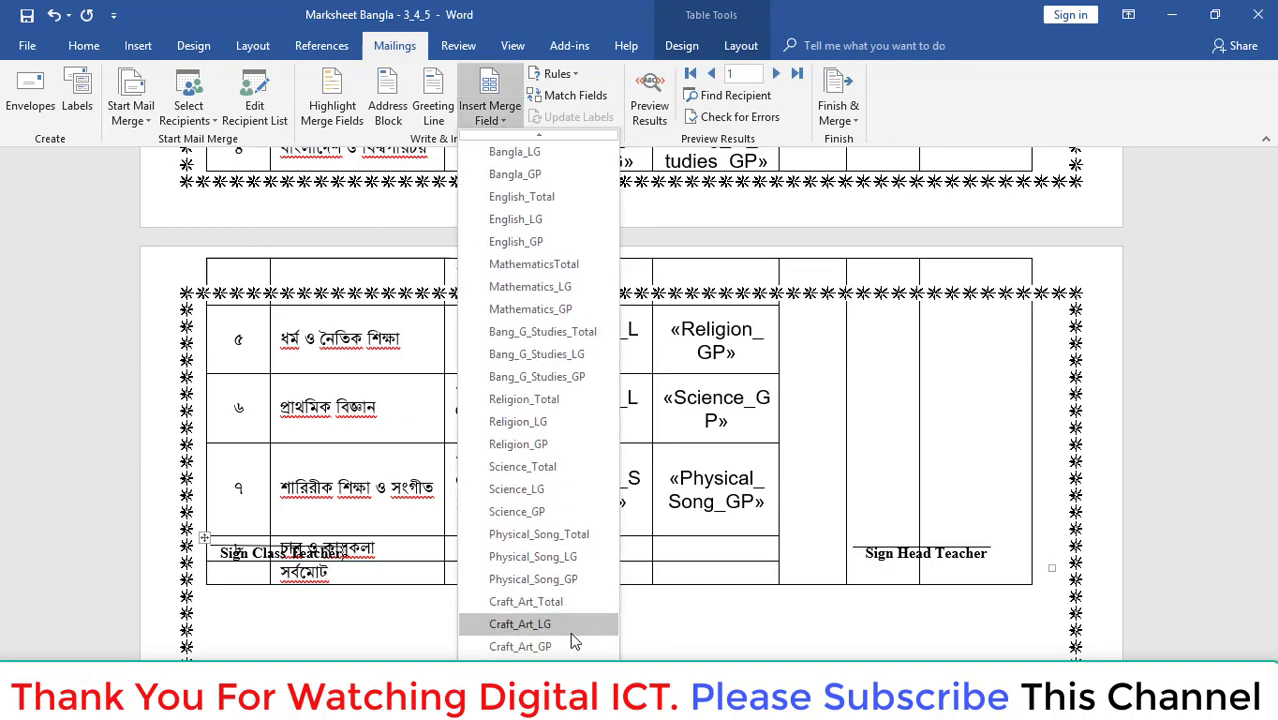
{"action": "left_click", "coordinate": [556, 608]}
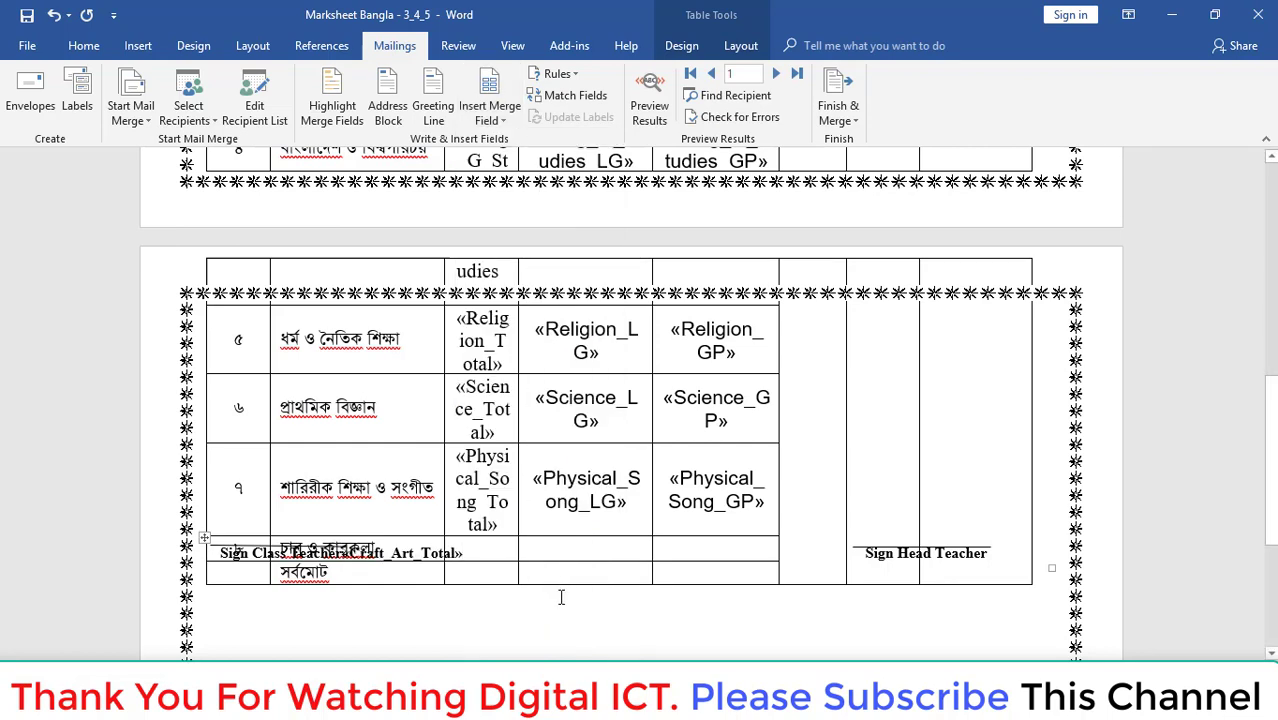
{"action": "key", "text": "ctrl+z"}
{"action": "key", "text": "ctrl+z"}
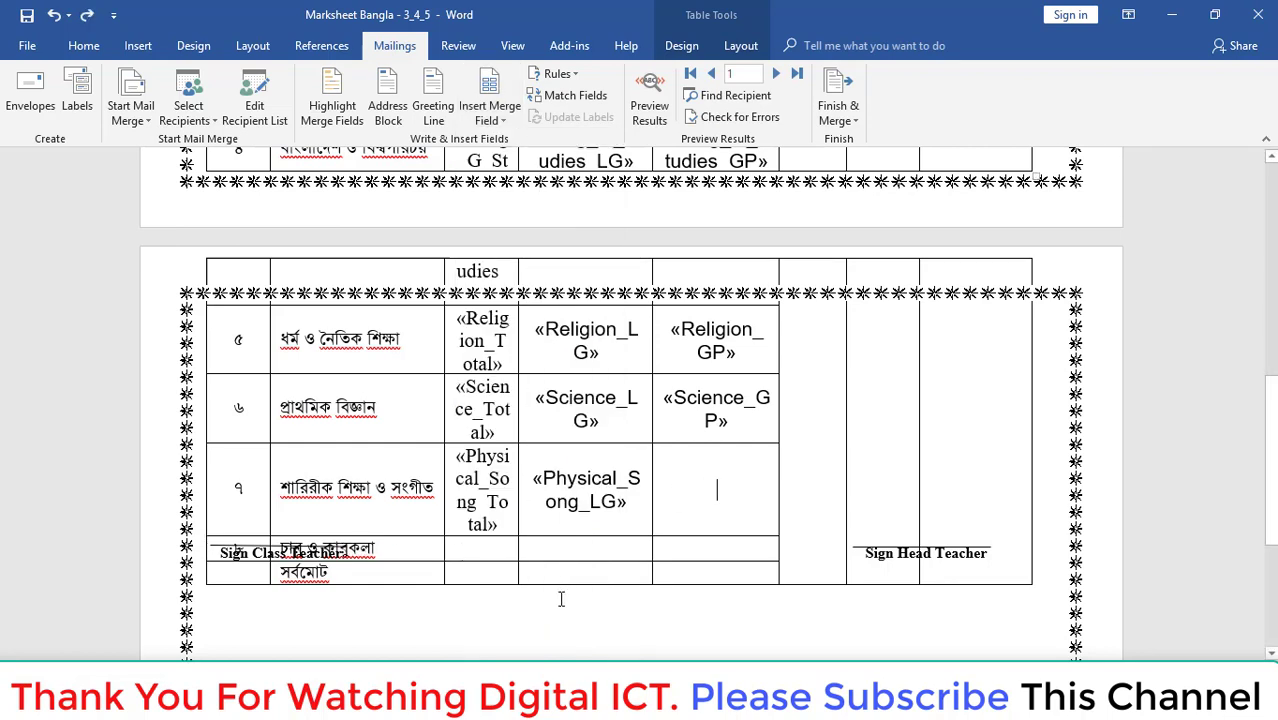
Redo to restore Physical_Song_GP in row 7's Grade Point cell and check its placement.
{"action": "left_click", "coordinate": [89, 17]}
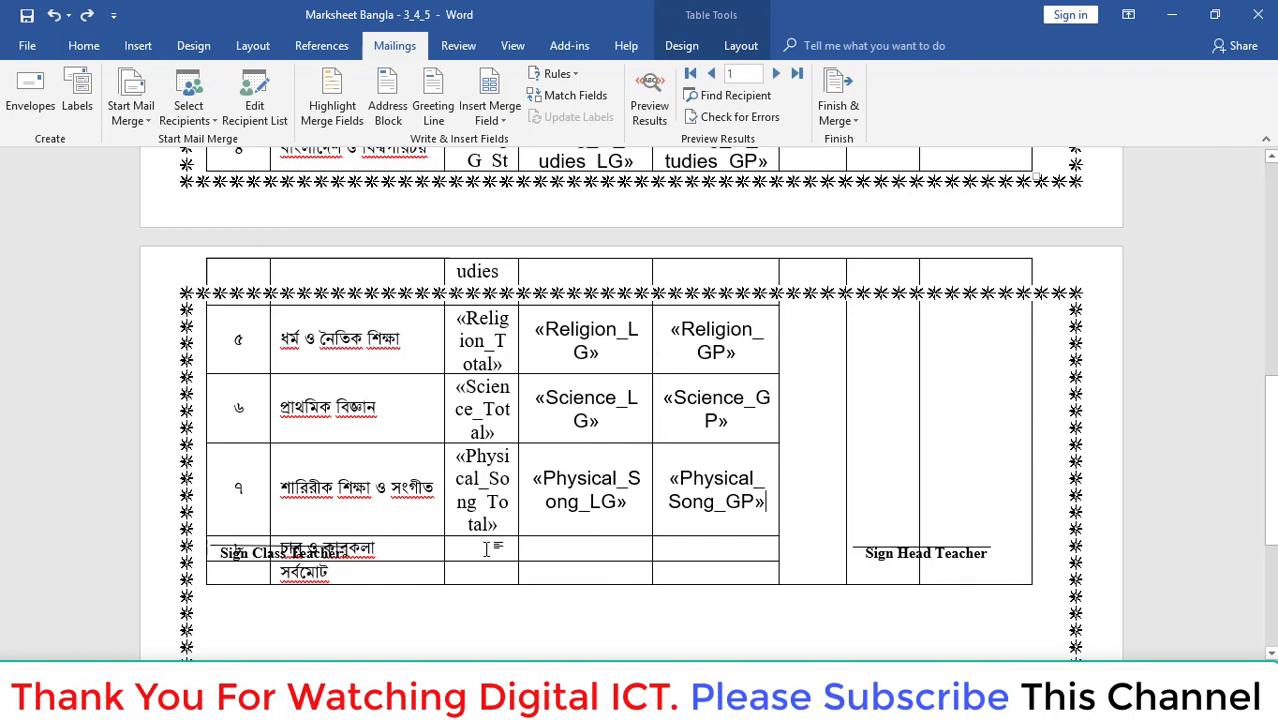
{"action": "mouse_move", "coordinate": [716, 490]}
{"action": "left_click", "coordinate": [716, 491]}
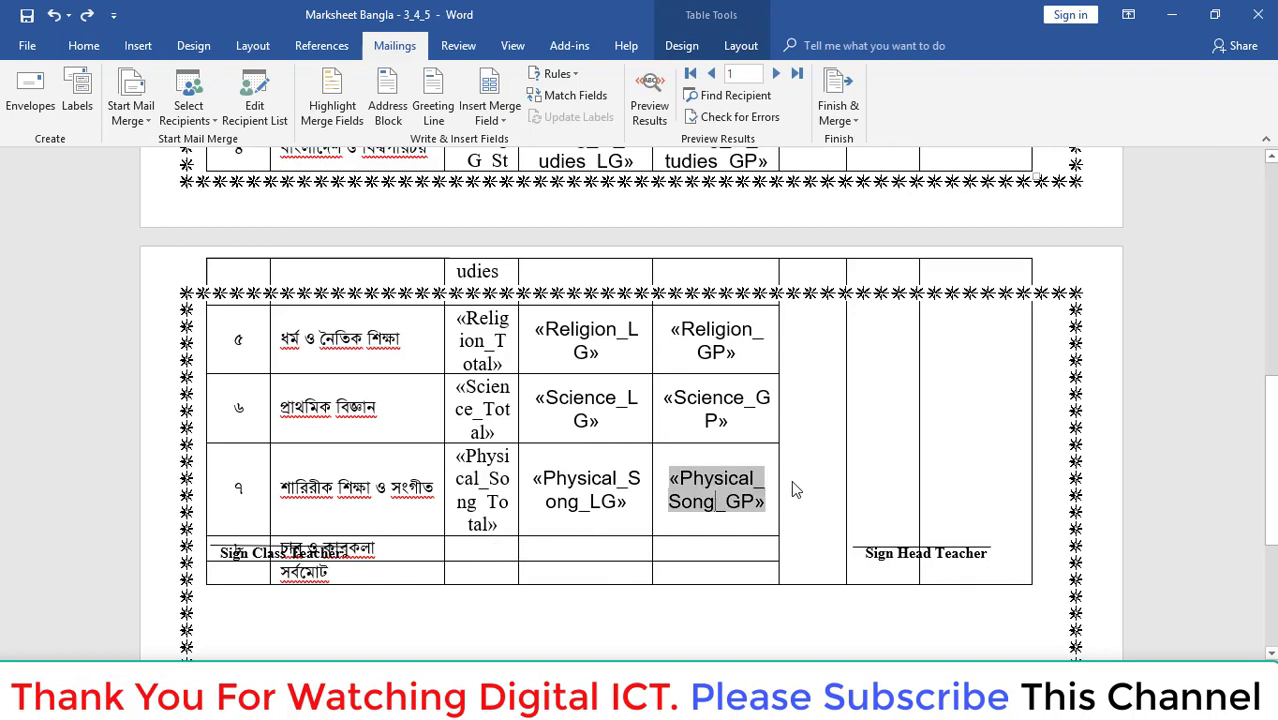
{"action": "left_click", "coordinate": [497, 556]}
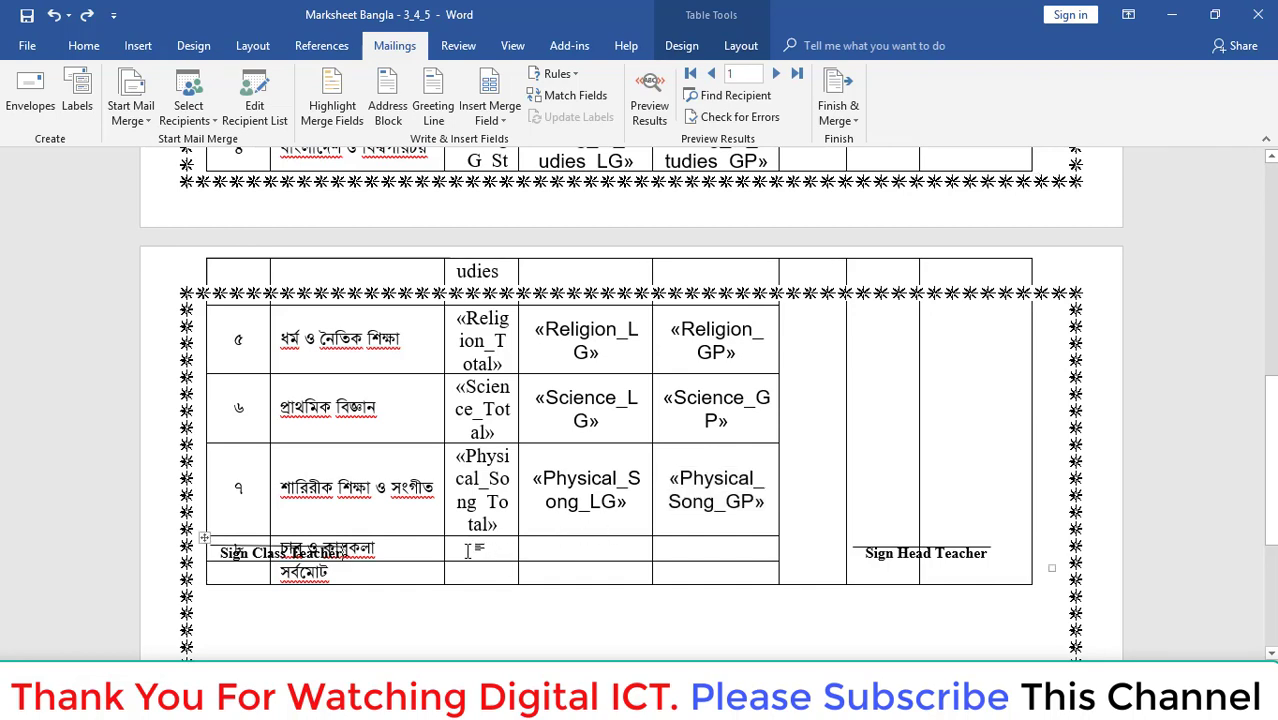
{"action": "key", "text": "Tab"}
{"action": "key", "text": "Tab"}
{"action": "left_click", "coordinate": [770, 462]}
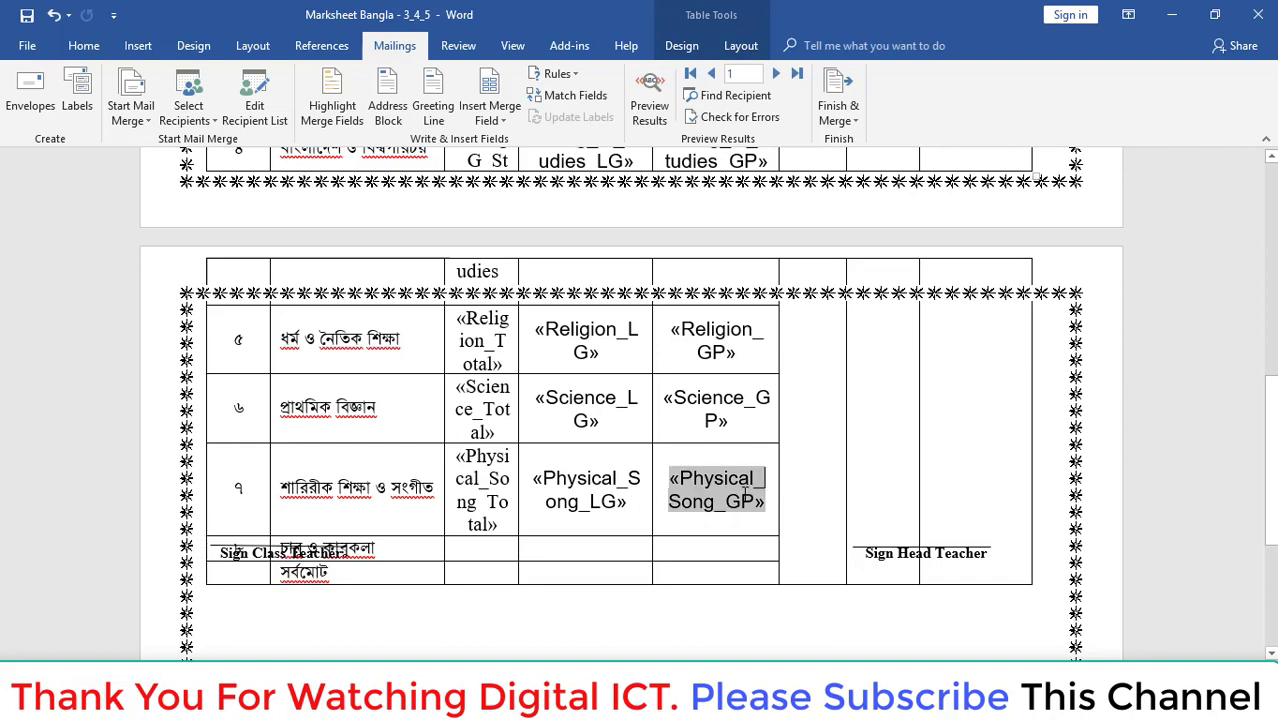
Insert Craft_Art_Total into the চারু ও কারুকলা row's marks cell.
{"action": "scroll", "coordinate": [745, 492], "scroll_direction": "up", "scroll_amount": 5}
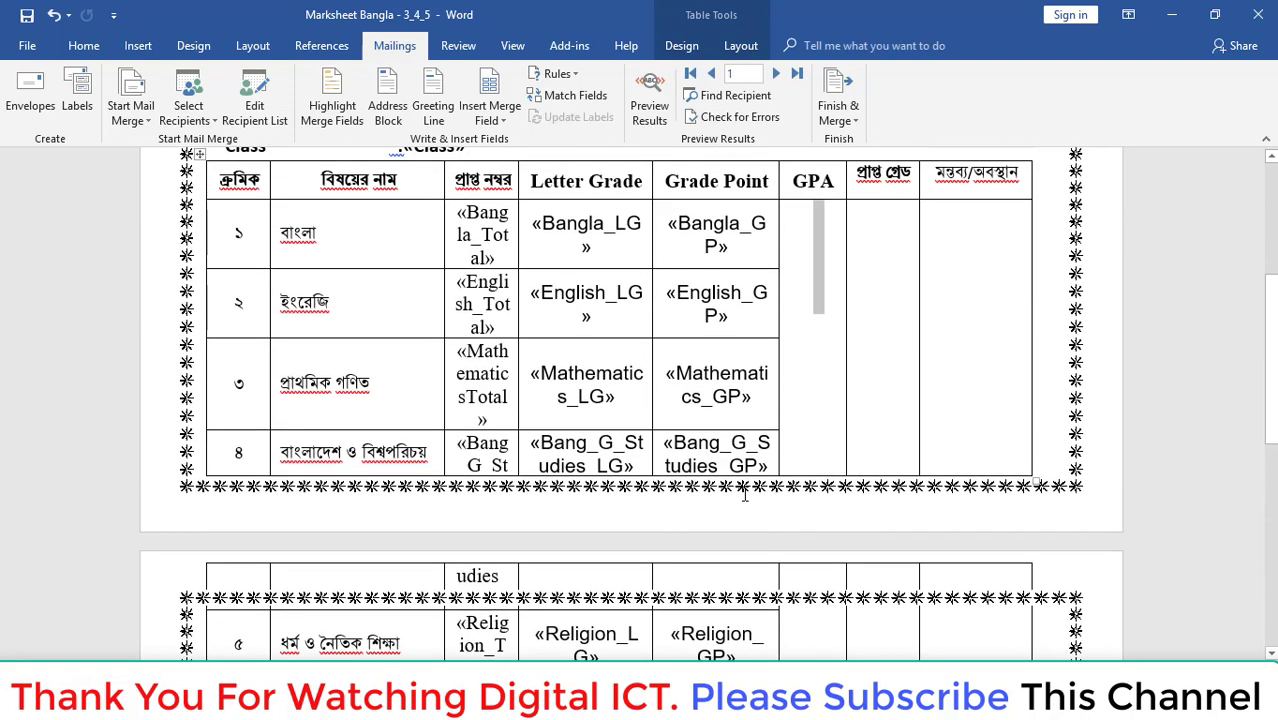
{"action": "scroll", "coordinate": [745, 492], "scroll_direction": "down", "scroll_amount": 10}
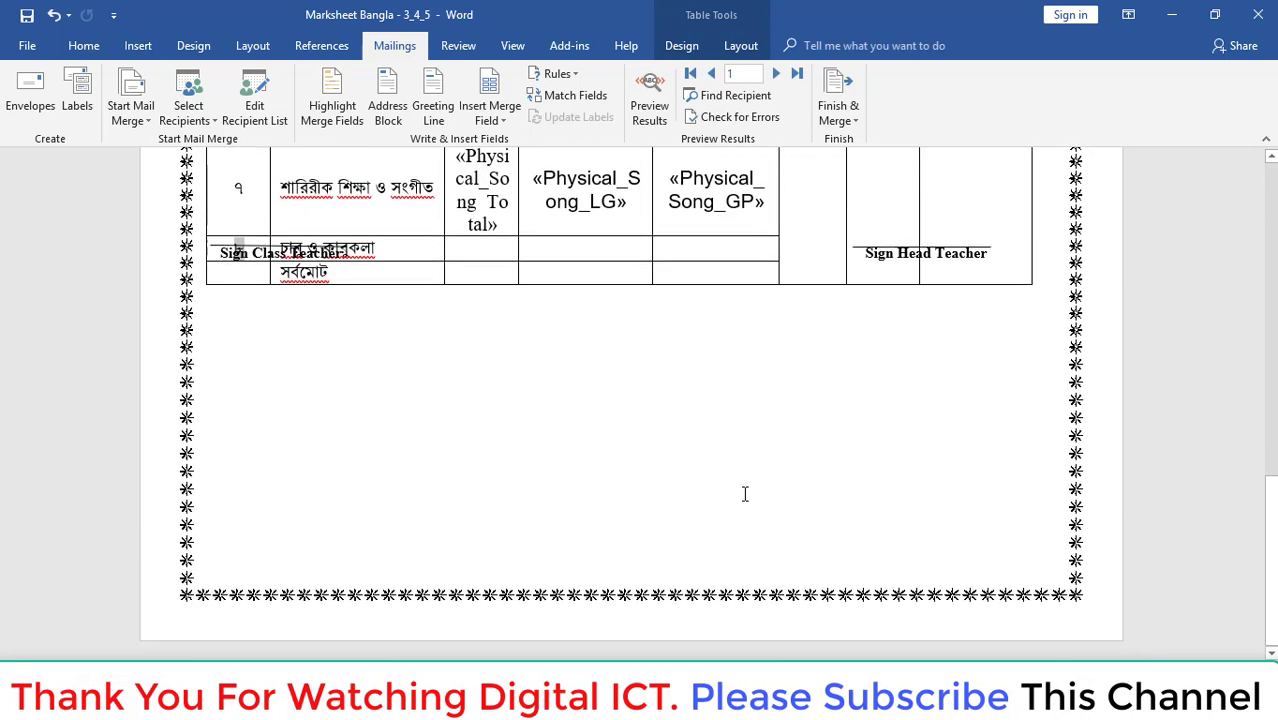
{"action": "key", "text": "Tab"}
{"action": "key", "text": "Tab"}
{"action": "left_click", "coordinate": [512, 118]}
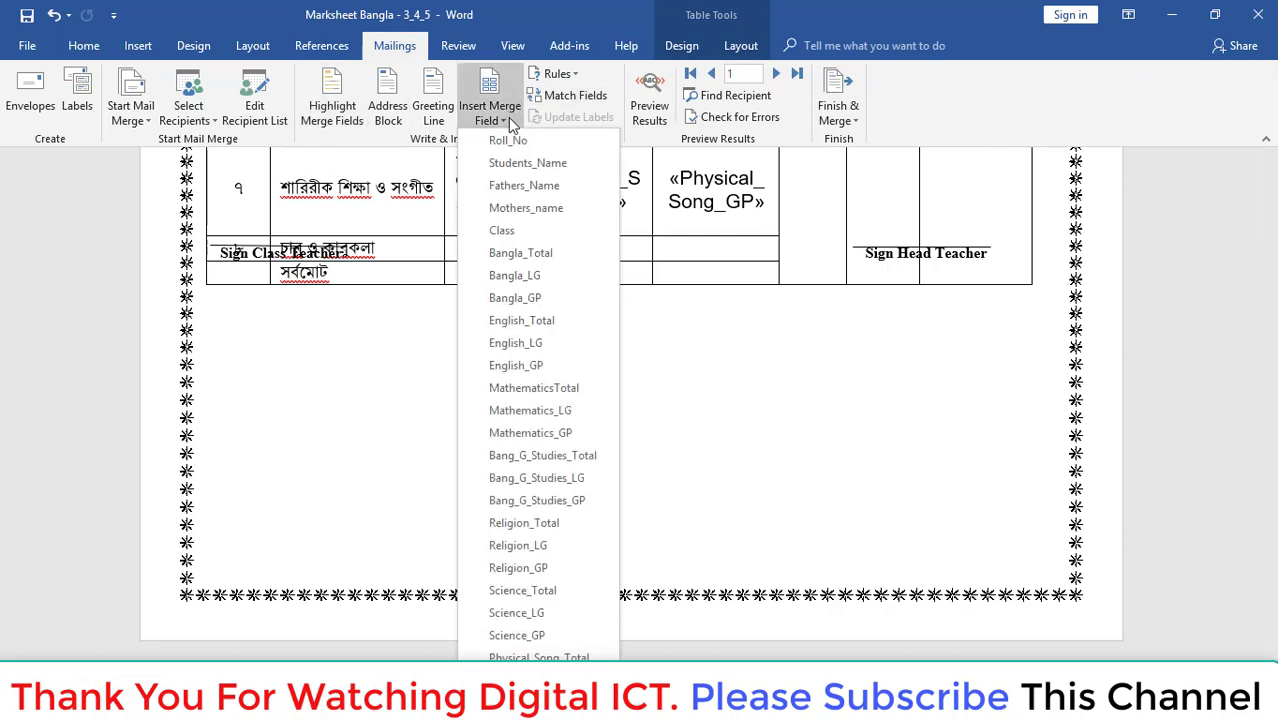
{"action": "scroll", "coordinate": [514, 513], "scroll_direction": "down", "scroll_amount": 2}
{"action": "scroll", "coordinate": [530, 513], "scroll_direction": "down", "scroll_amount": 2}
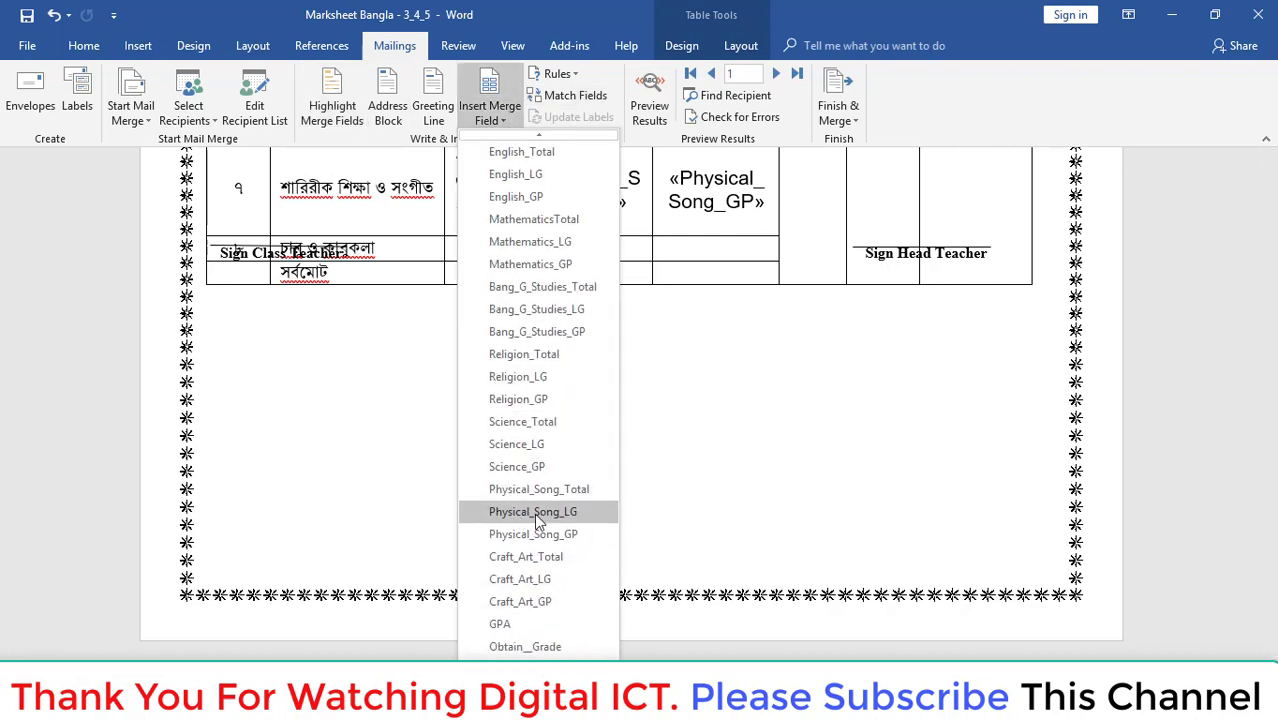
{"action": "left_click", "coordinate": [535, 557]}
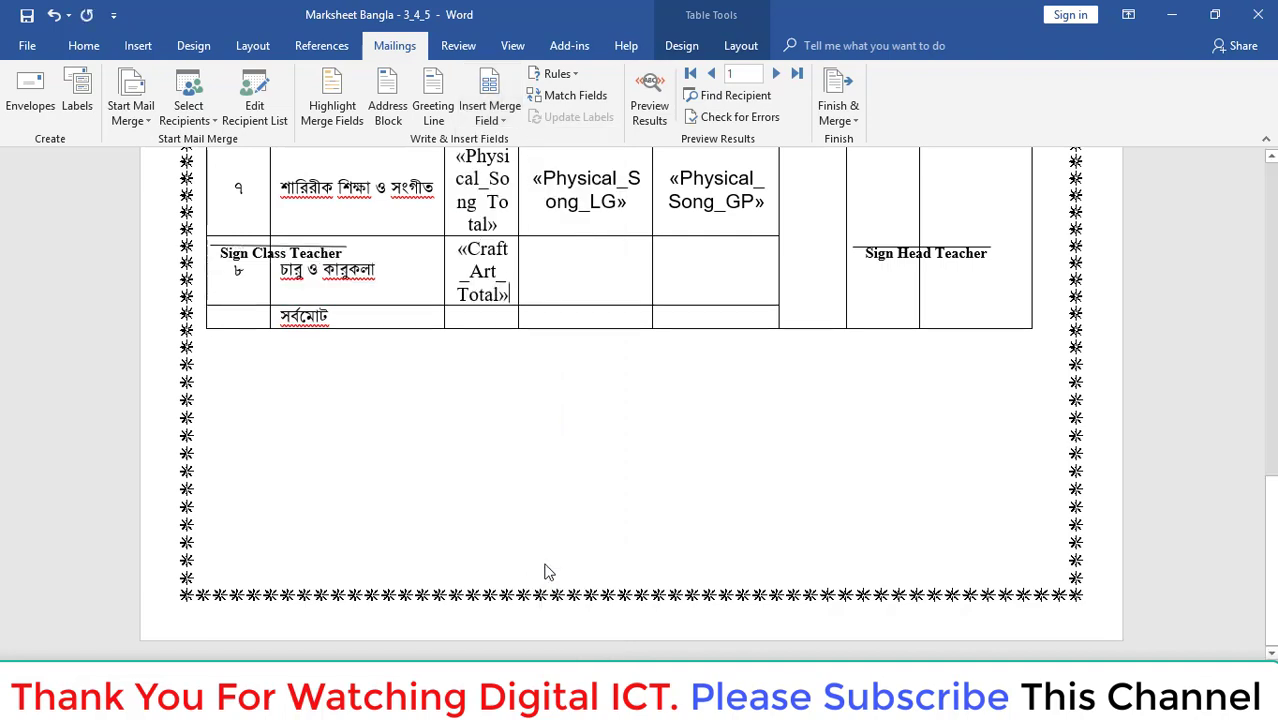
Add Craft_Art_LG and Craft_Art_GP to the craft row's Letter Grade and Grade Point cells.
{"action": "left_click", "coordinate": [502, 292]}
{"action": "left_click", "coordinate": [528, 290]}
{"action": "left_click", "coordinate": [501, 121]}
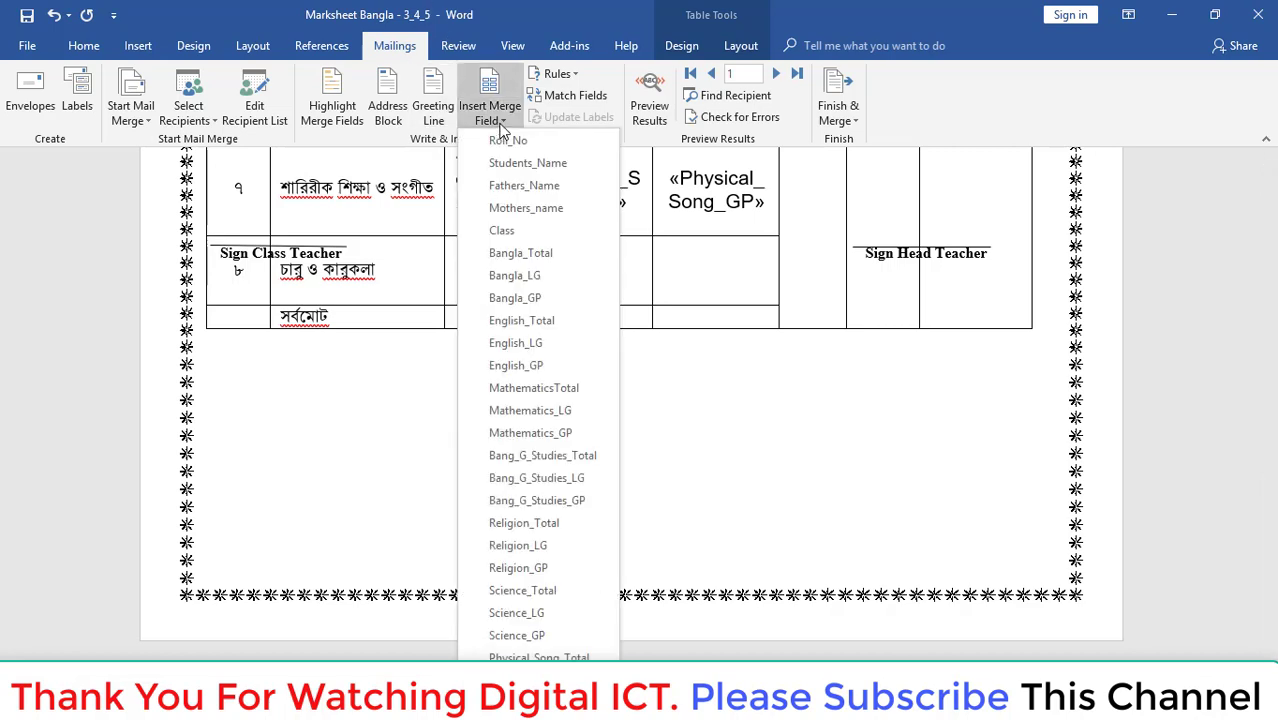
{"action": "scroll", "coordinate": [585, 580], "scroll_direction": "down", "scroll_amount": 2}
{"action": "scroll", "coordinate": [590, 640], "scroll_direction": "down", "scroll_amount": 3}
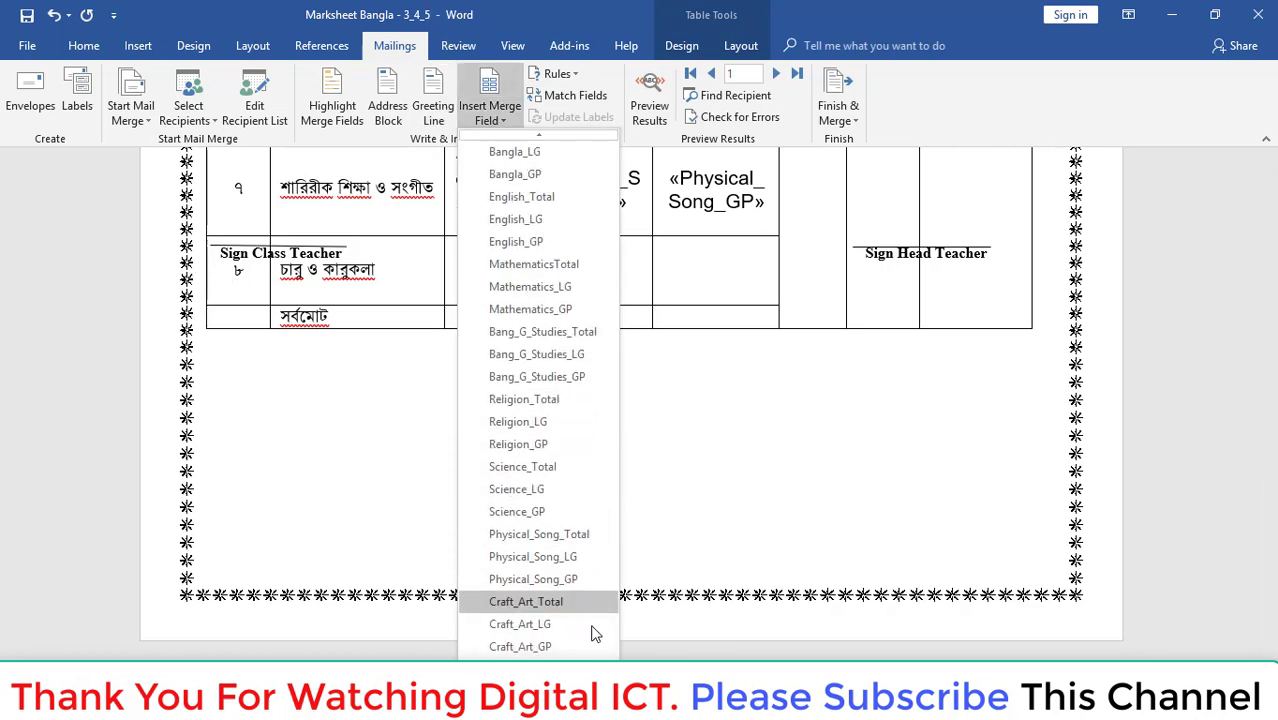
{"action": "left_click", "coordinate": [562, 623]}
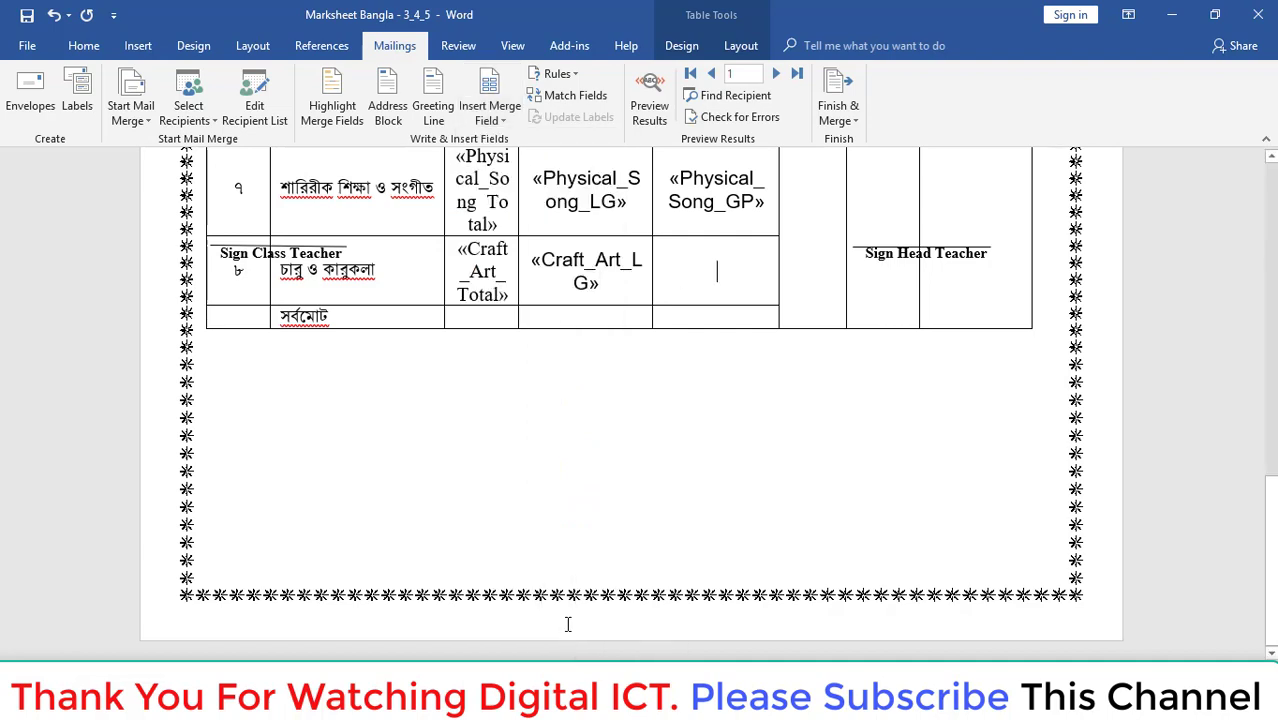
{"action": "key", "text": "Tab"}
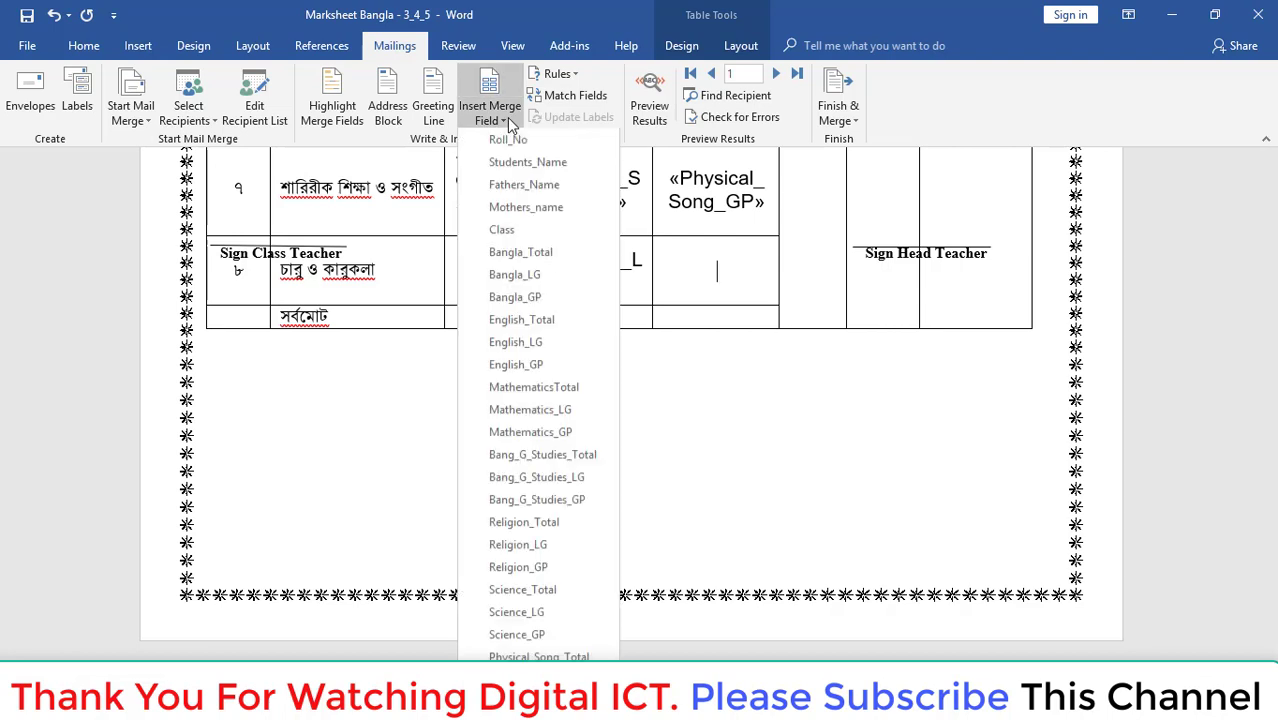
{"action": "left_click", "coordinate": [507, 117]}
{"action": "scroll", "coordinate": [591, 641], "scroll_direction": "down", "scroll_amount": 2}
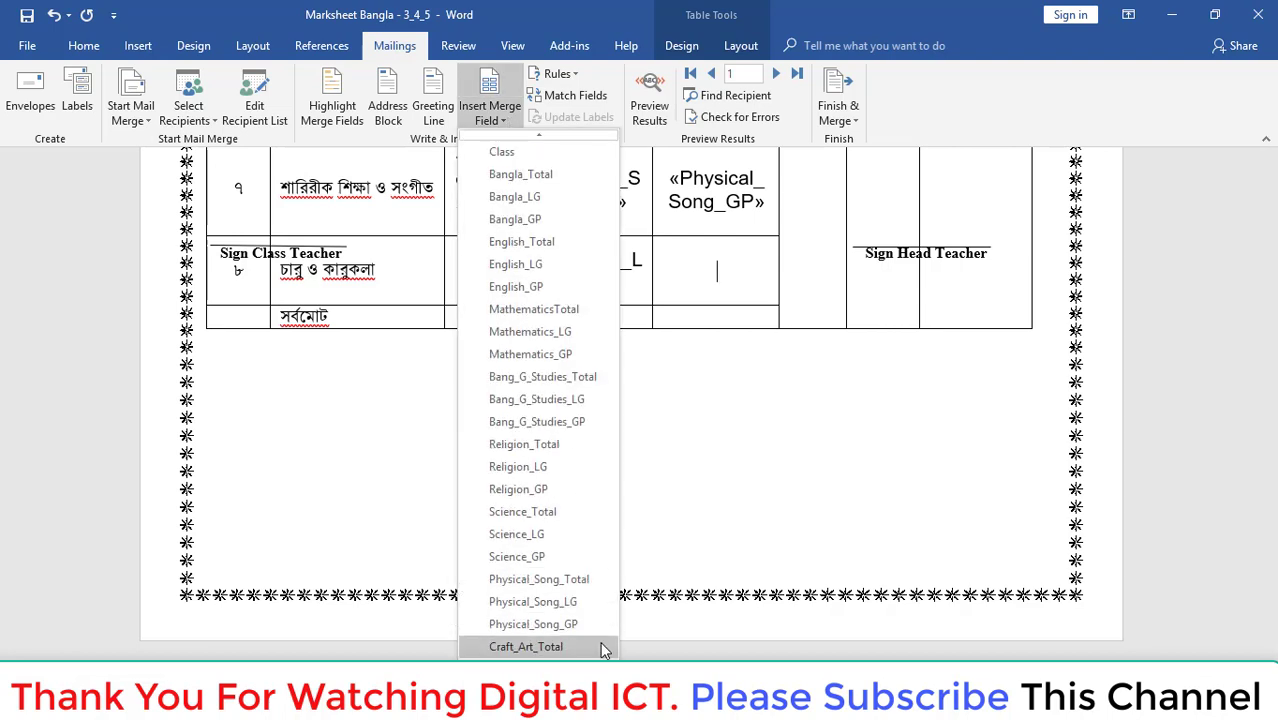
{"action": "scroll", "coordinate": [590, 641], "scroll_direction": "down", "scroll_amount": 2}
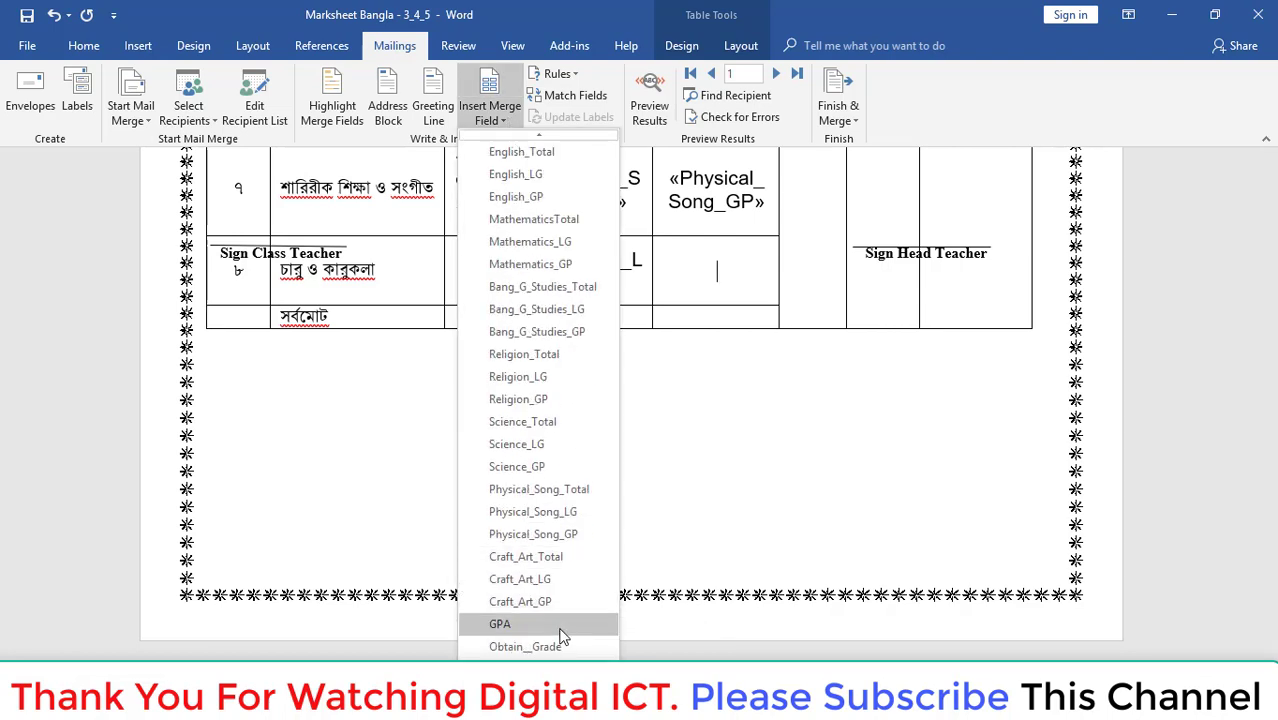
{"action": "left_click", "coordinate": [548, 608]}
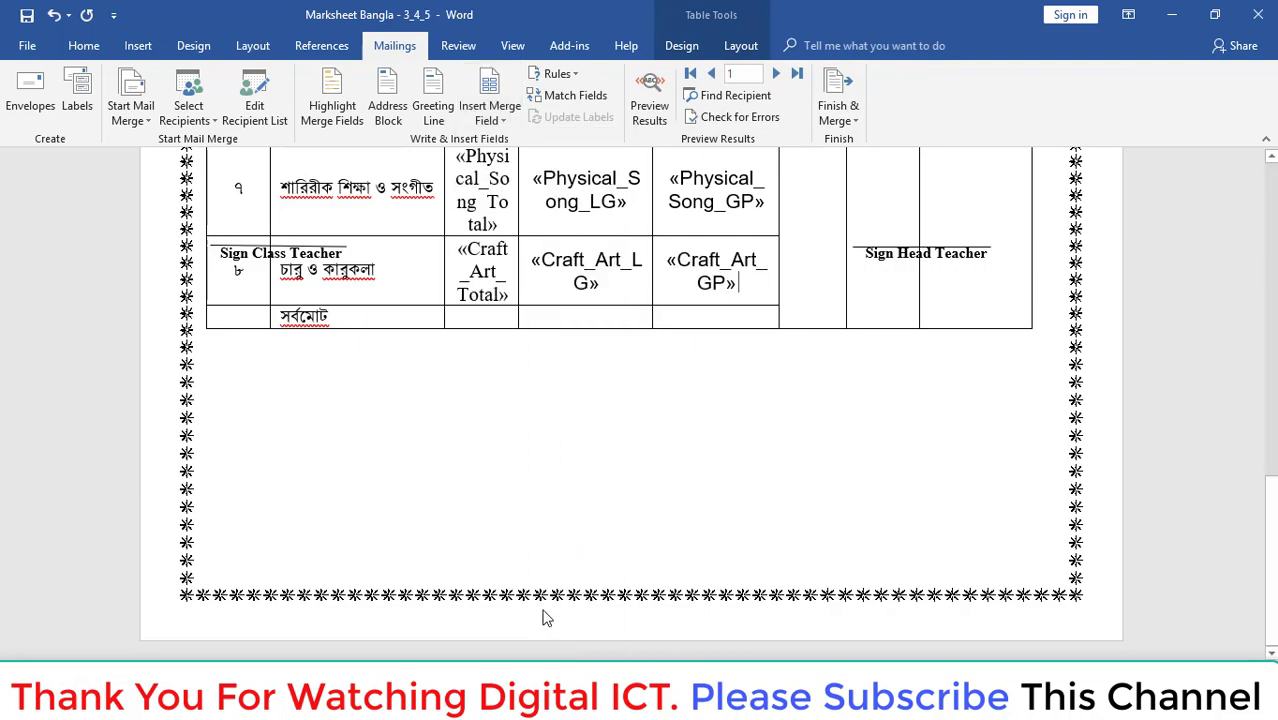
Insert the GPA merge field into the GPA column.
{"action": "scroll", "coordinate": [513, 597], "scroll_direction": "up", "scroll_amount": 3}
{"action": "scroll", "coordinate": [600, 520], "scroll_direction": "up", "scroll_amount": 3}
{"action": "scroll", "coordinate": [800, 422], "scroll_direction": "up", "scroll_amount": 5}
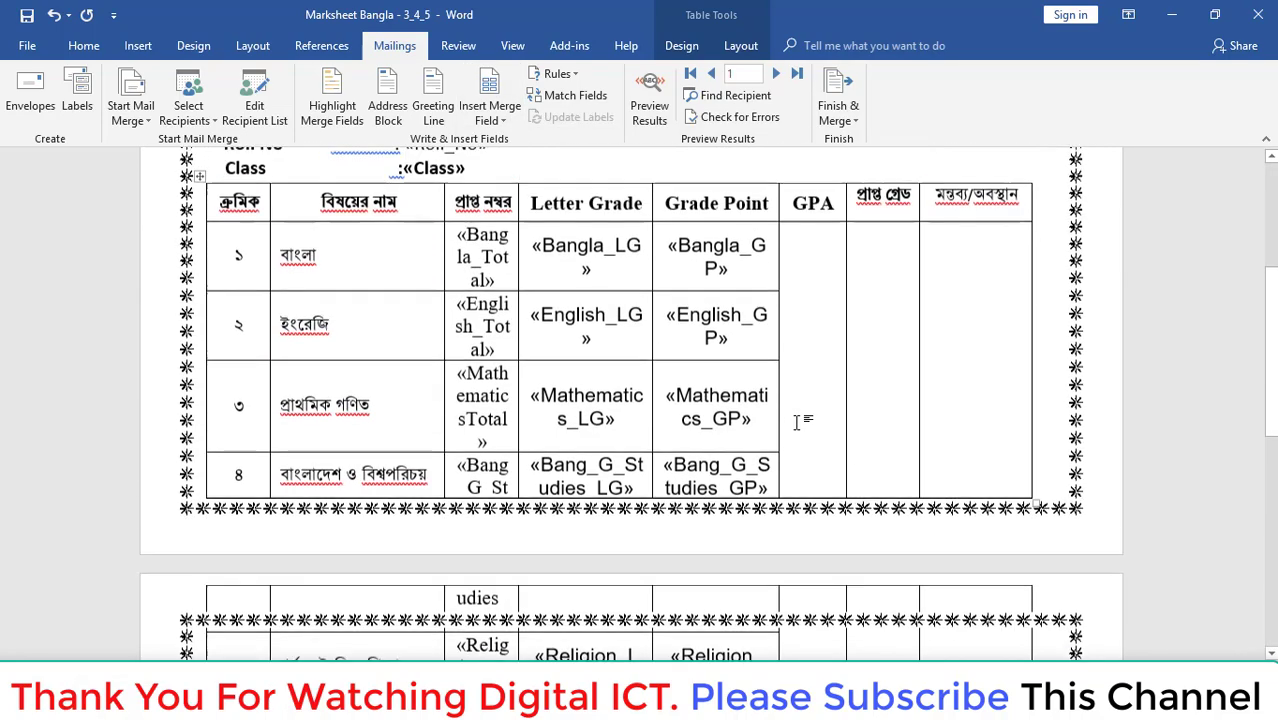
{"action": "scroll", "coordinate": [797, 422], "scroll_direction": "up", "scroll_amount": 3}
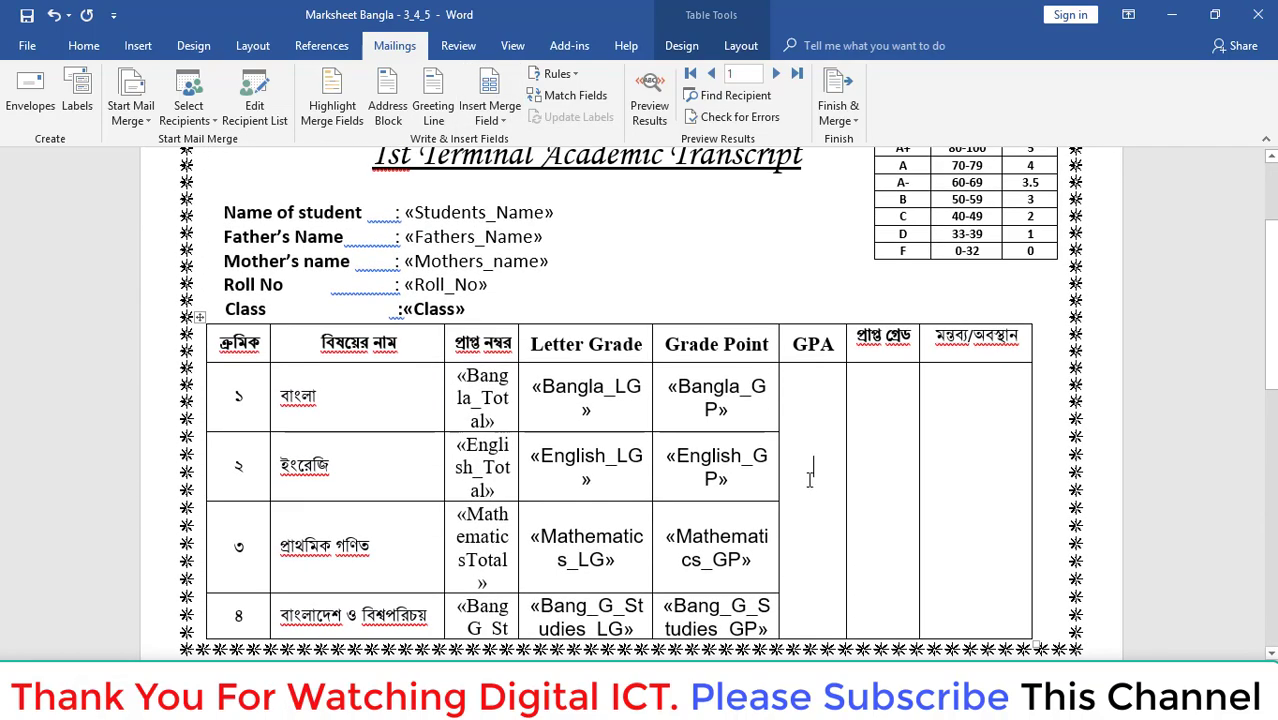
{"action": "left_click", "coordinate": [508, 120]}
{"action": "scroll", "coordinate": [506, 483], "scroll_direction": "down", "scroll_amount": 2}
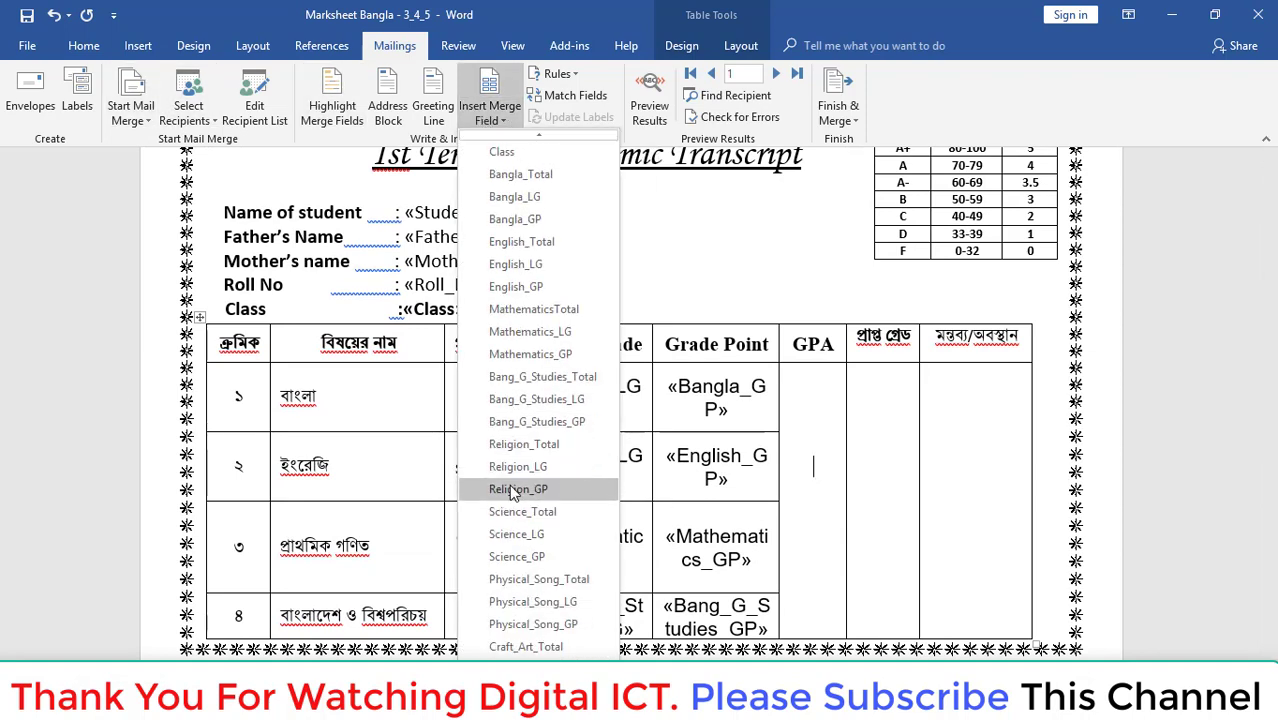
{"action": "scroll", "coordinate": [540, 510], "scroll_direction": "down", "scroll_amount": 1}
{"action": "scroll", "coordinate": [568, 531], "scroll_direction": "down", "scroll_amount": 1}
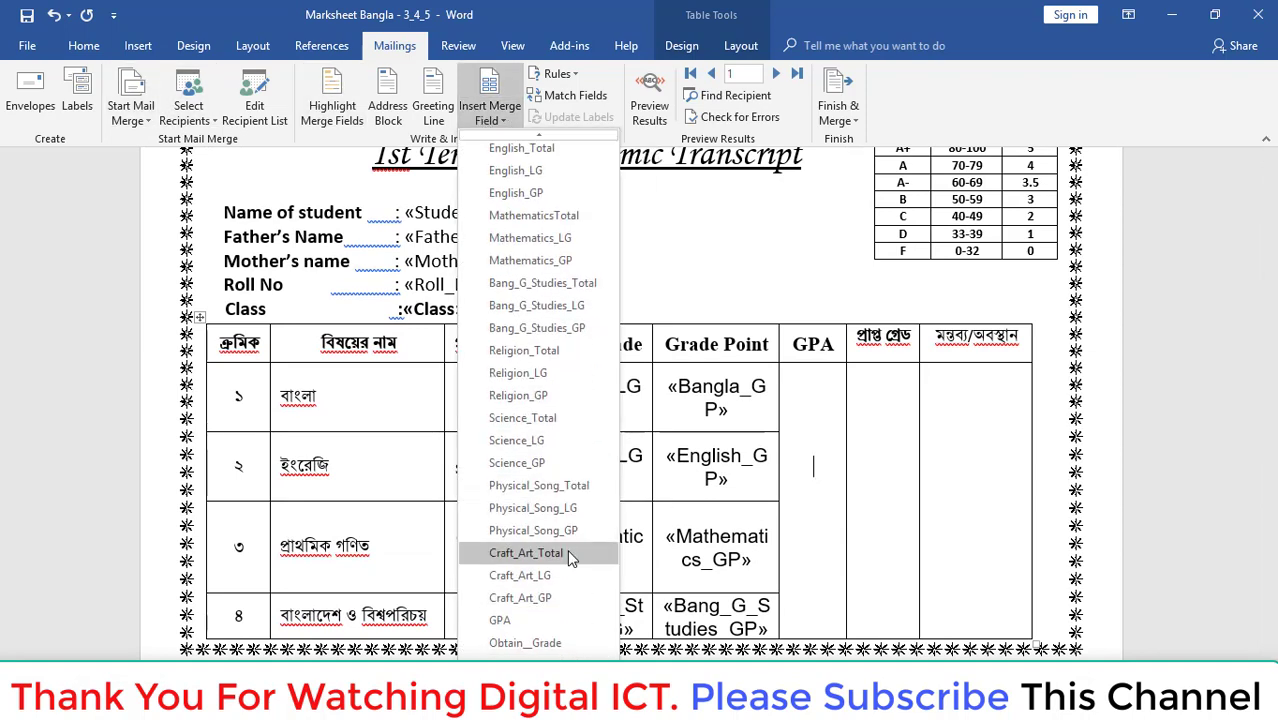
{"action": "left_click", "coordinate": [500, 620]}
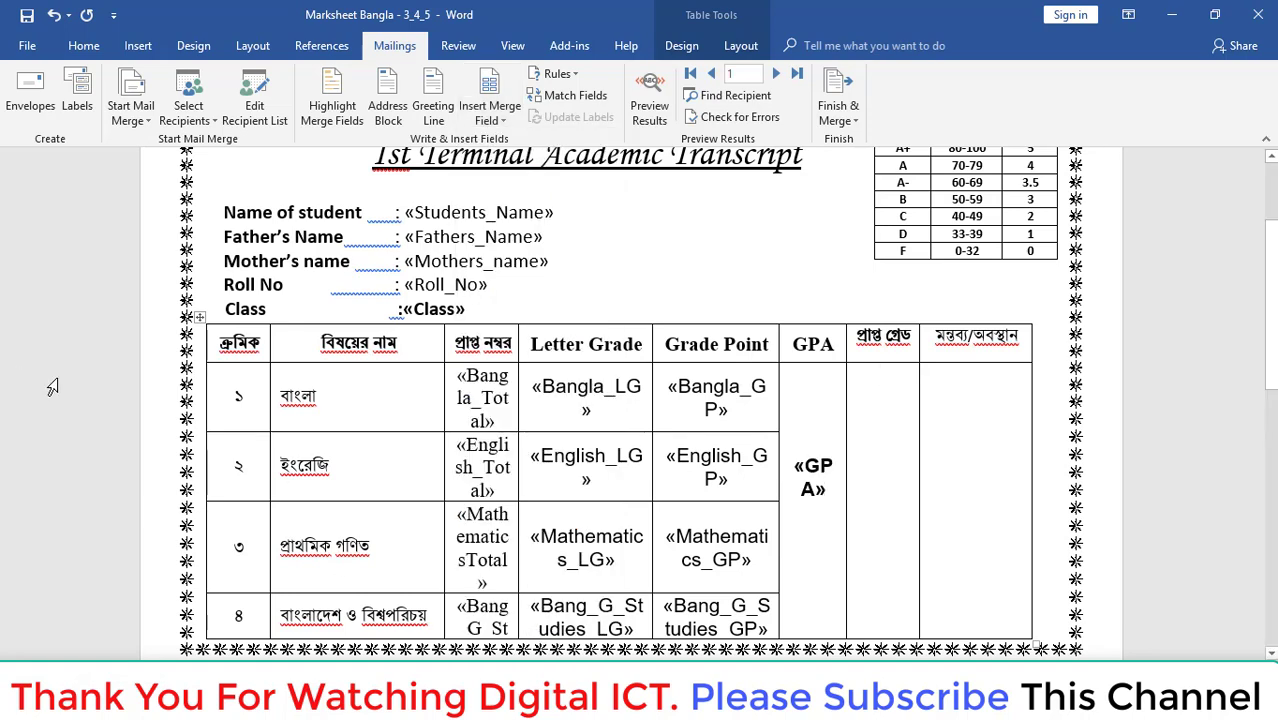
Insert the Obtain_Grade merge field into the প্রাপ্ত গ্রেড cell.
{"action": "key", "text": "Return"}
{"action": "key", "text": "Return"}
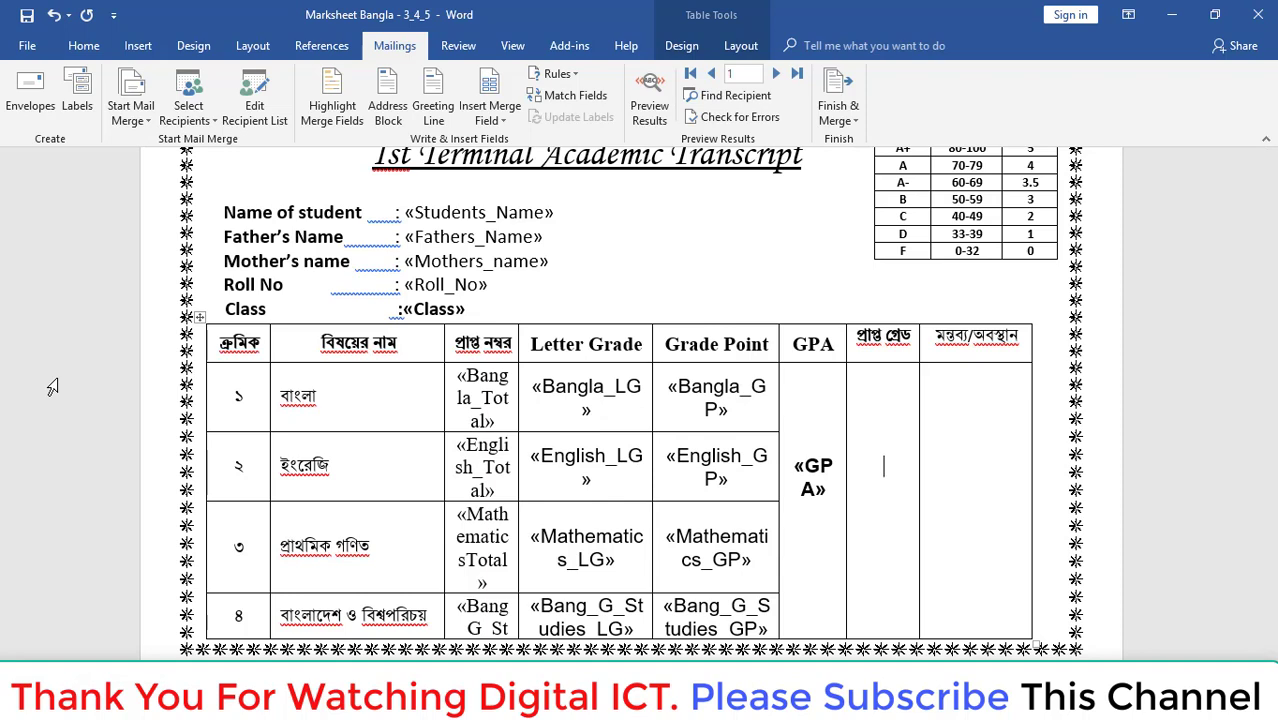
{"action": "left_click", "coordinate": [505, 116]}
{"action": "scroll", "coordinate": [540, 575], "scroll_direction": "down", "scroll_amount": 2}
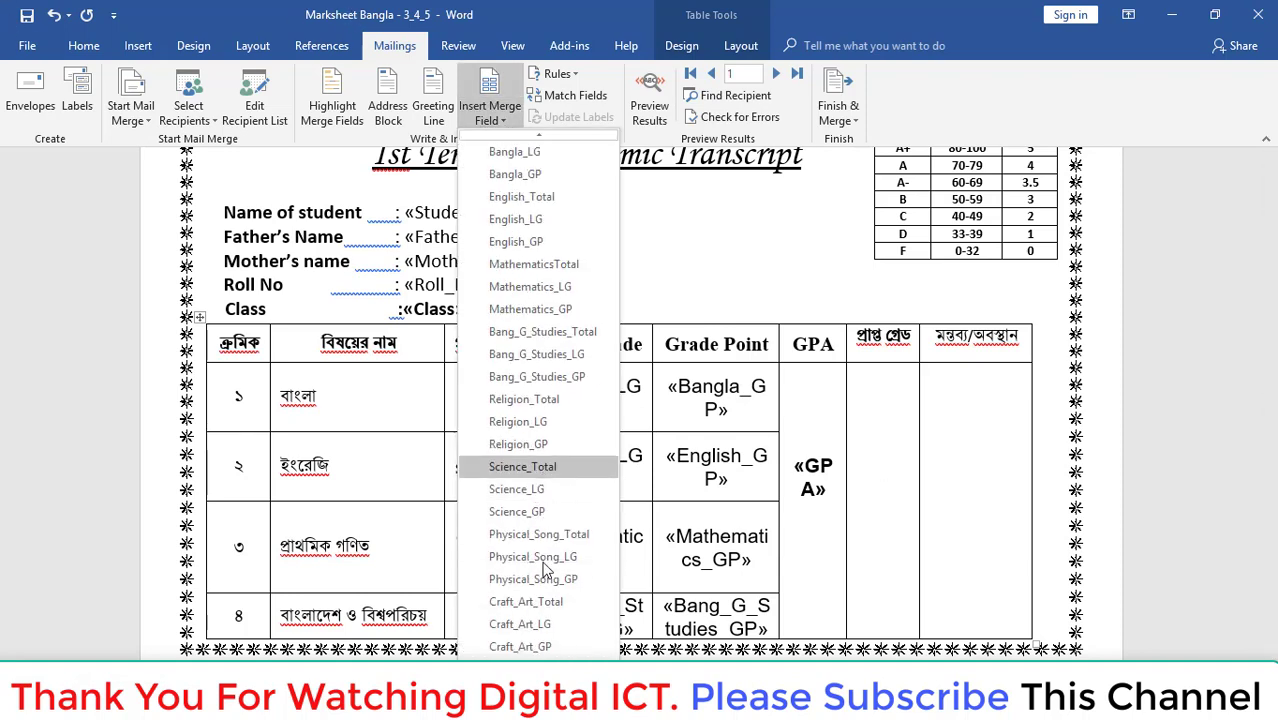
{"action": "scroll", "coordinate": [545, 570], "scroll_direction": "down", "scroll_amount": 2}
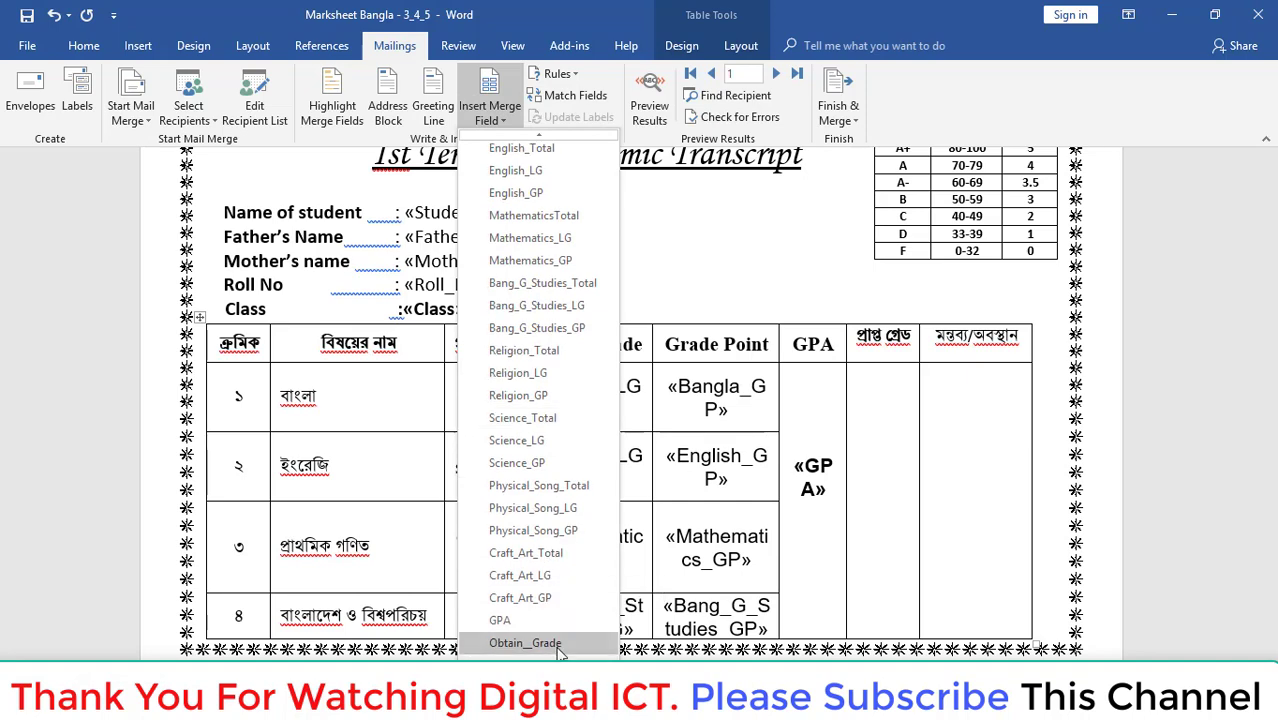
{"action": "left_click", "coordinate": [525, 643]}
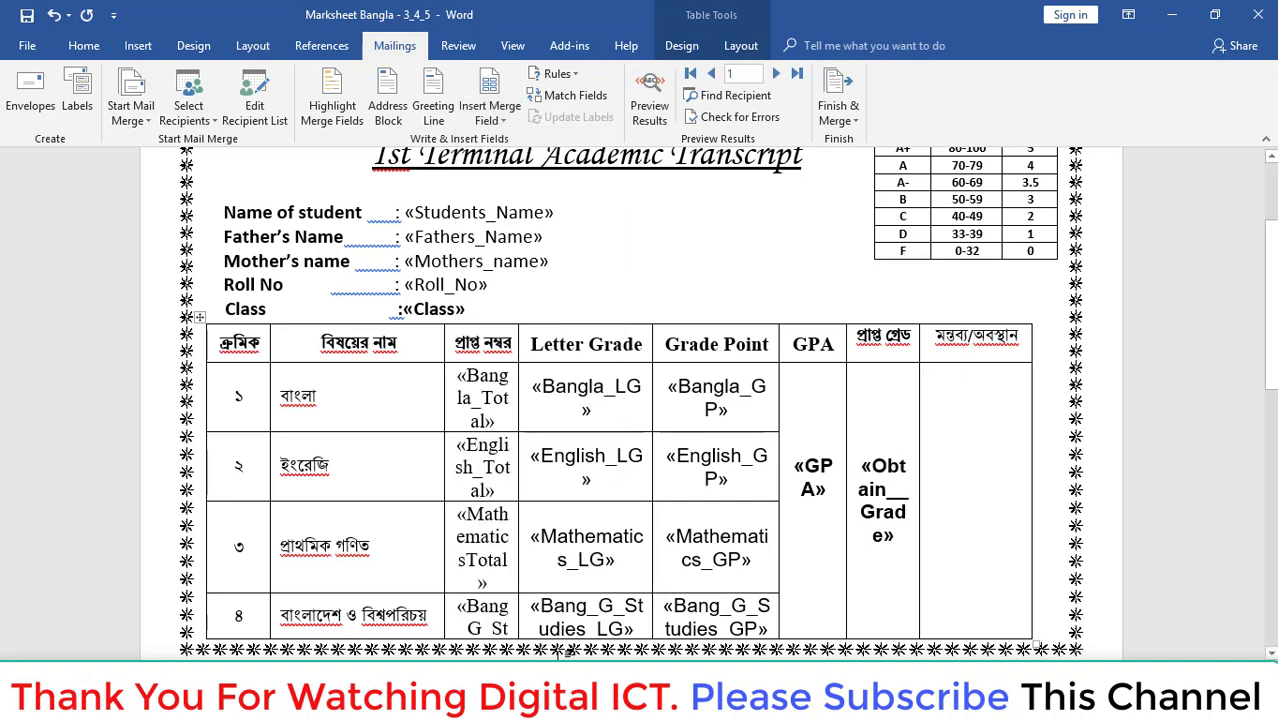
{"action": "scroll", "coordinate": [570, 650], "scroll_direction": "down", "scroll_amount": 3}
{"action": "scroll", "coordinate": [542, 285], "scroll_direction": "down", "scroll_amount": 3}
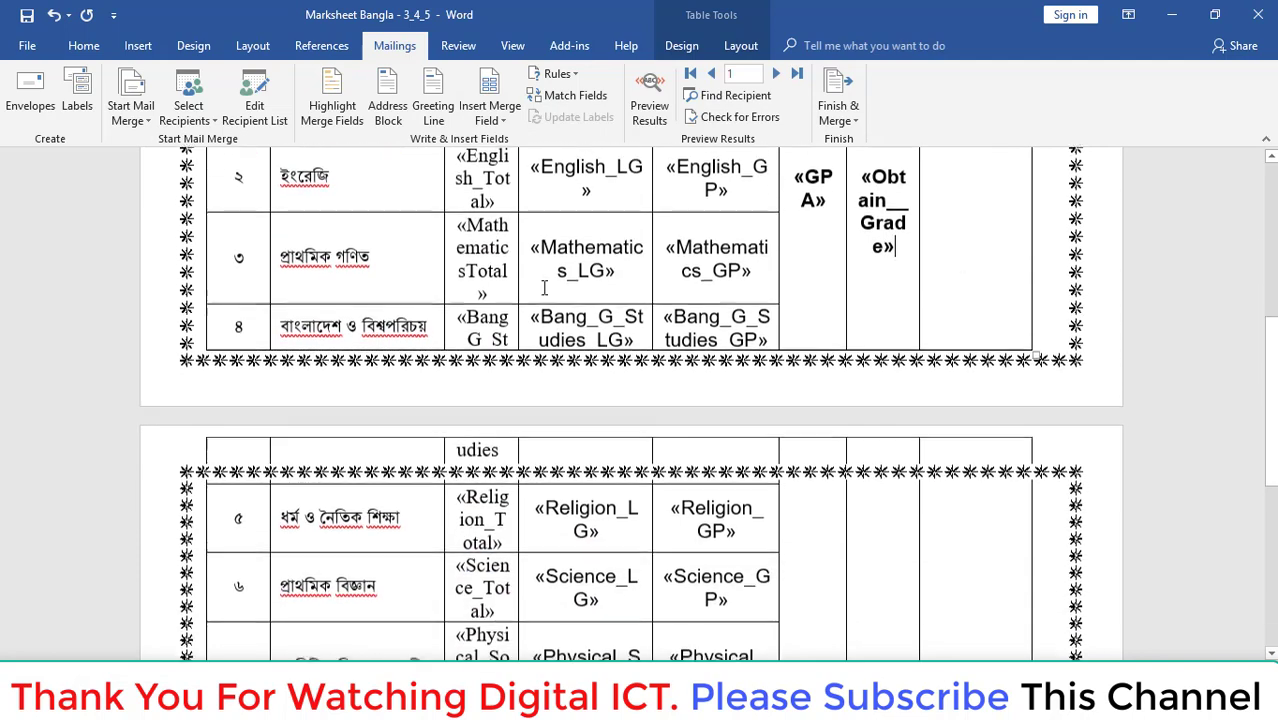
{"action": "scroll", "coordinate": [542, 285], "scroll_direction": "down", "scroll_amount": 3}
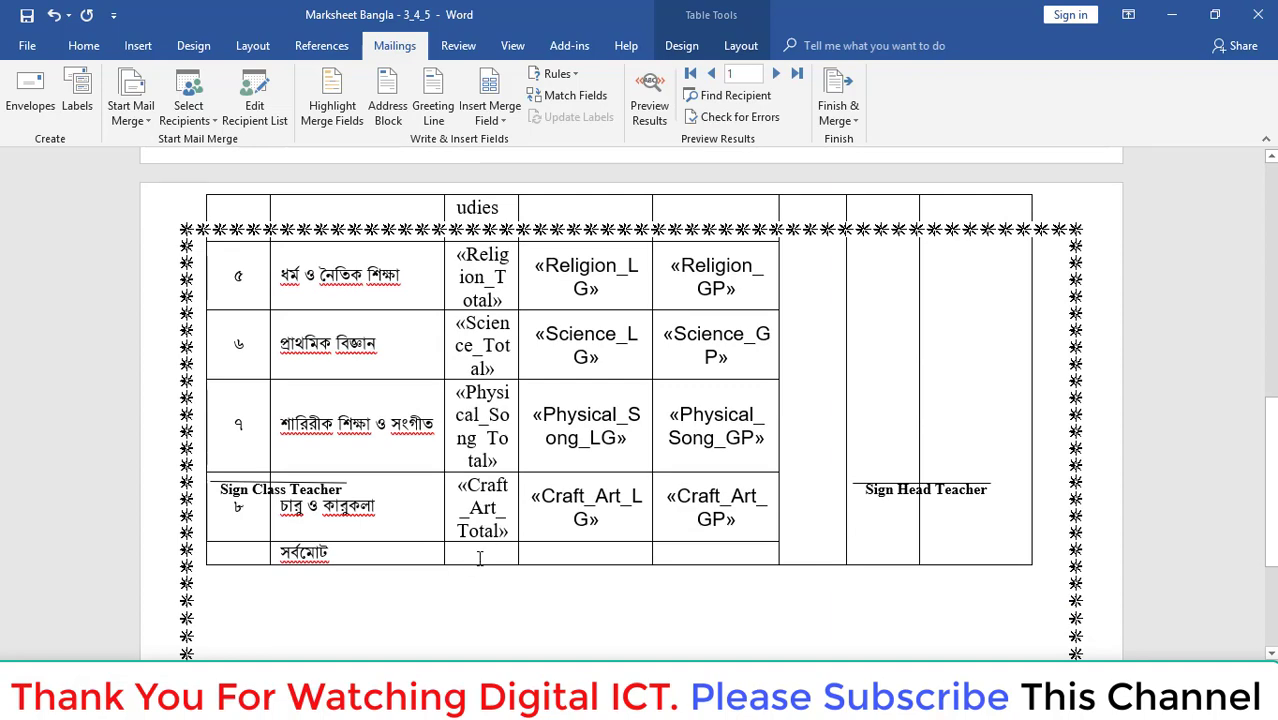
Insert the Grand_Total merge field into the সর্বমোট row's marks cell.
{"action": "left_click", "coordinate": [509, 120]}
{"action": "scroll", "coordinate": [598, 488], "scroll_direction": "down", "scroll_amount": 3}
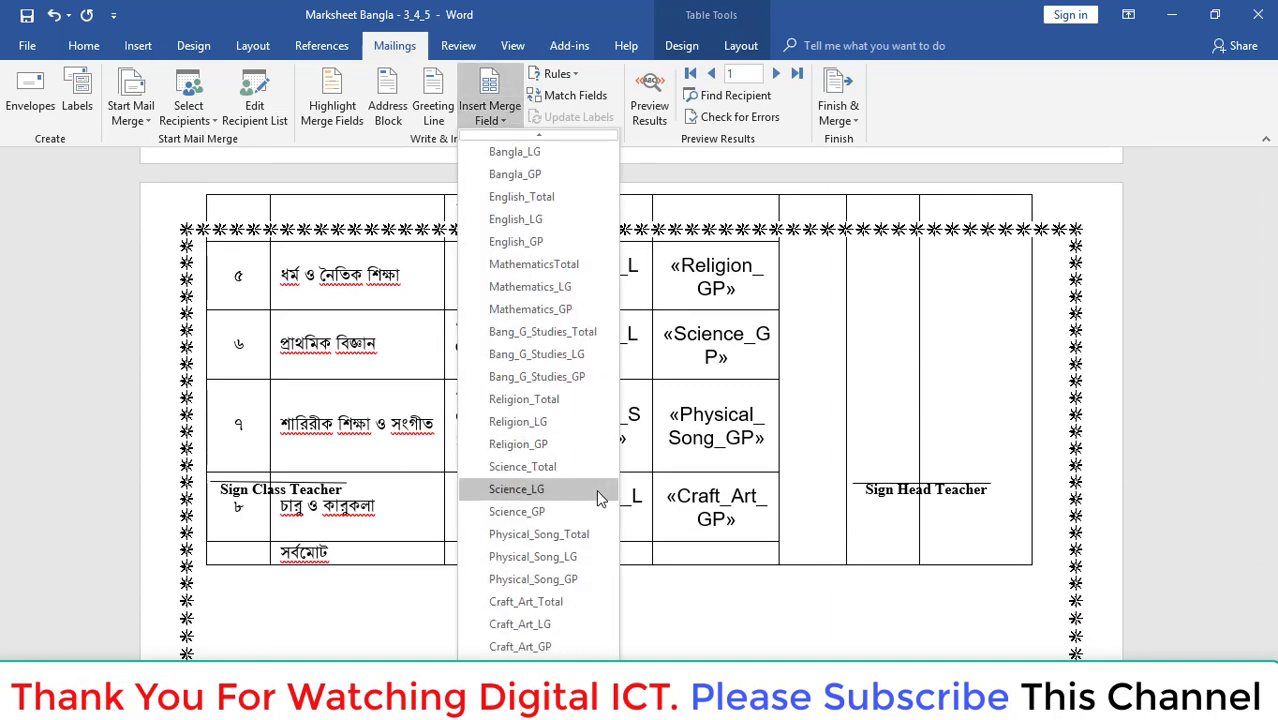
{"action": "scroll", "coordinate": [595, 440], "scroll_direction": "down", "scroll_amount": 1}
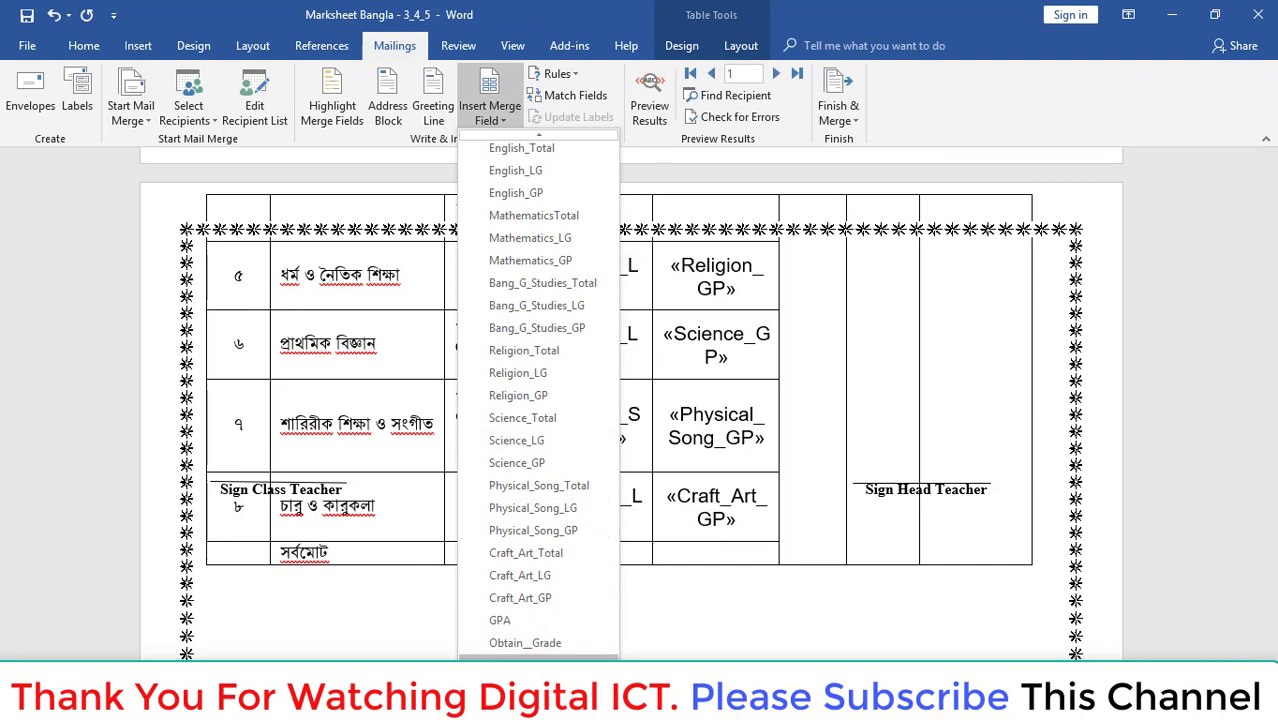
{"action": "left_click", "coordinate": [525, 642]}
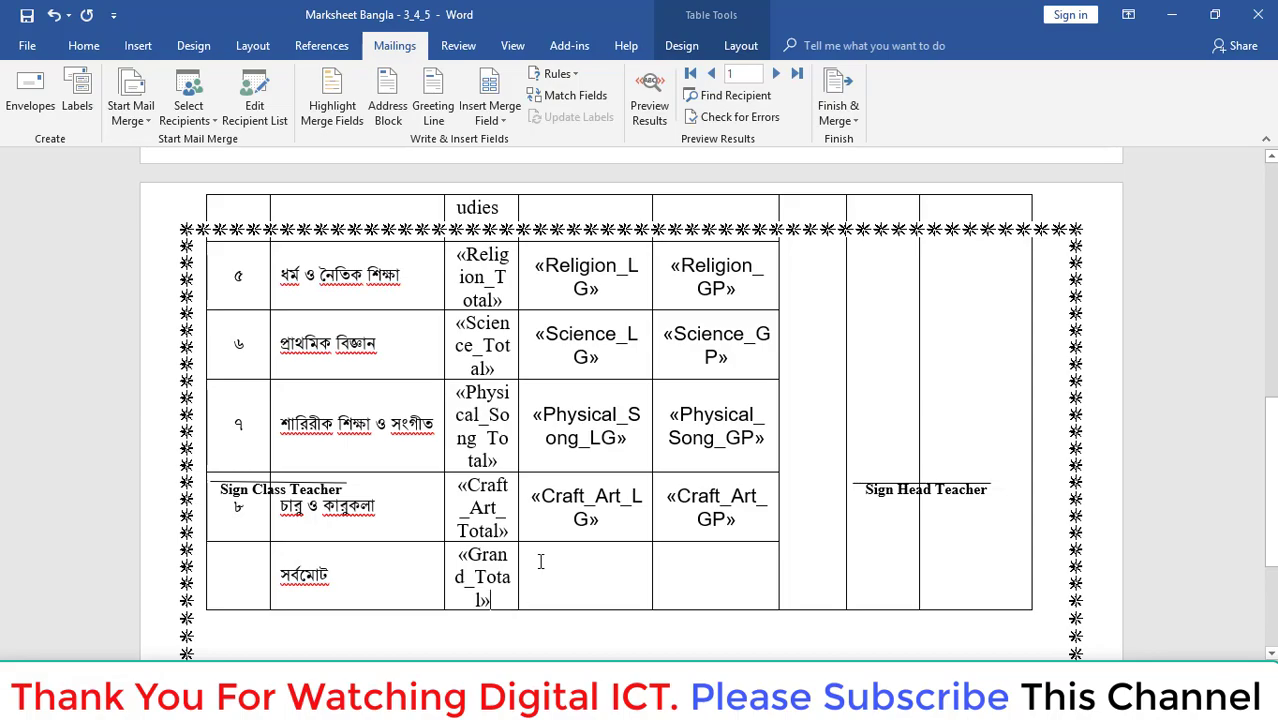
Scroll through the template to review the completed transcript table's merge fields.
{"action": "scroll", "coordinate": [537, 560], "scroll_direction": "up", "scroll_amount": 3}
{"action": "scroll", "coordinate": [541, 555], "scroll_direction": "up", "scroll_amount": 7}
{"action": "scroll", "coordinate": [541, 555], "scroll_direction": "down", "scroll_amount": 7}
{"action": "scroll", "coordinate": [508, 534], "scroll_direction": "down", "scroll_amount": 3}
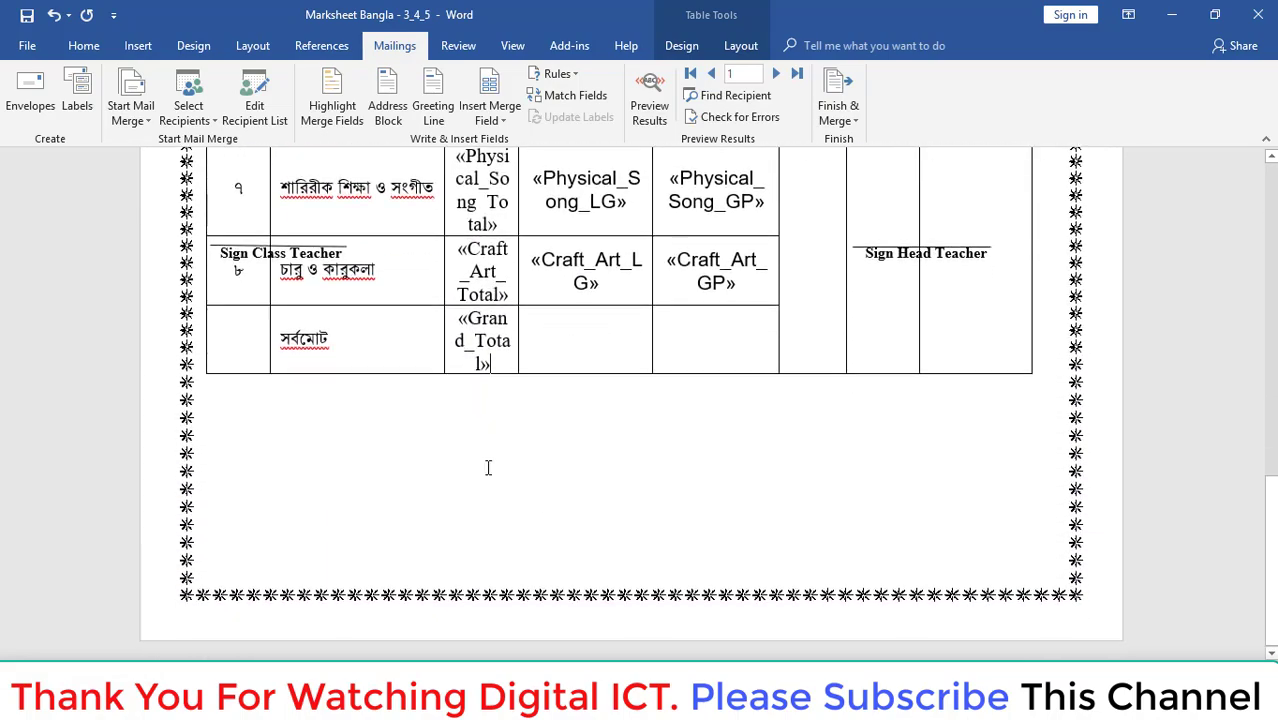
{"action": "scroll", "coordinate": [478, 470], "scroll_direction": "up", "scroll_amount": 5}
{"action": "scroll", "coordinate": [470, 440], "scroll_direction": "up", "scroll_amount": 2}
{"action": "scroll", "coordinate": [460, 410], "scroll_direction": "up", "scroll_amount": 3}
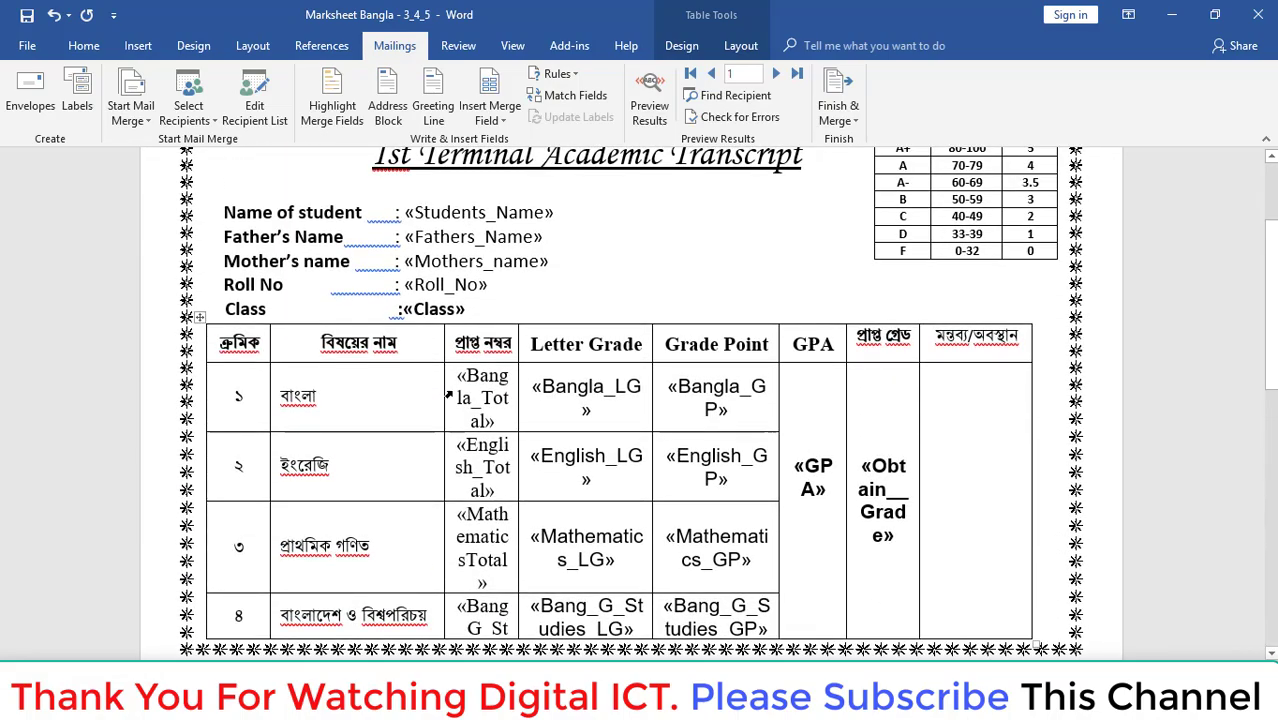
{"action": "scroll", "coordinate": [455, 392], "scroll_direction": "up", "scroll_amount": 1}
{"action": "scroll", "coordinate": [455, 390], "scroll_direction": "down", "scroll_amount": 3}
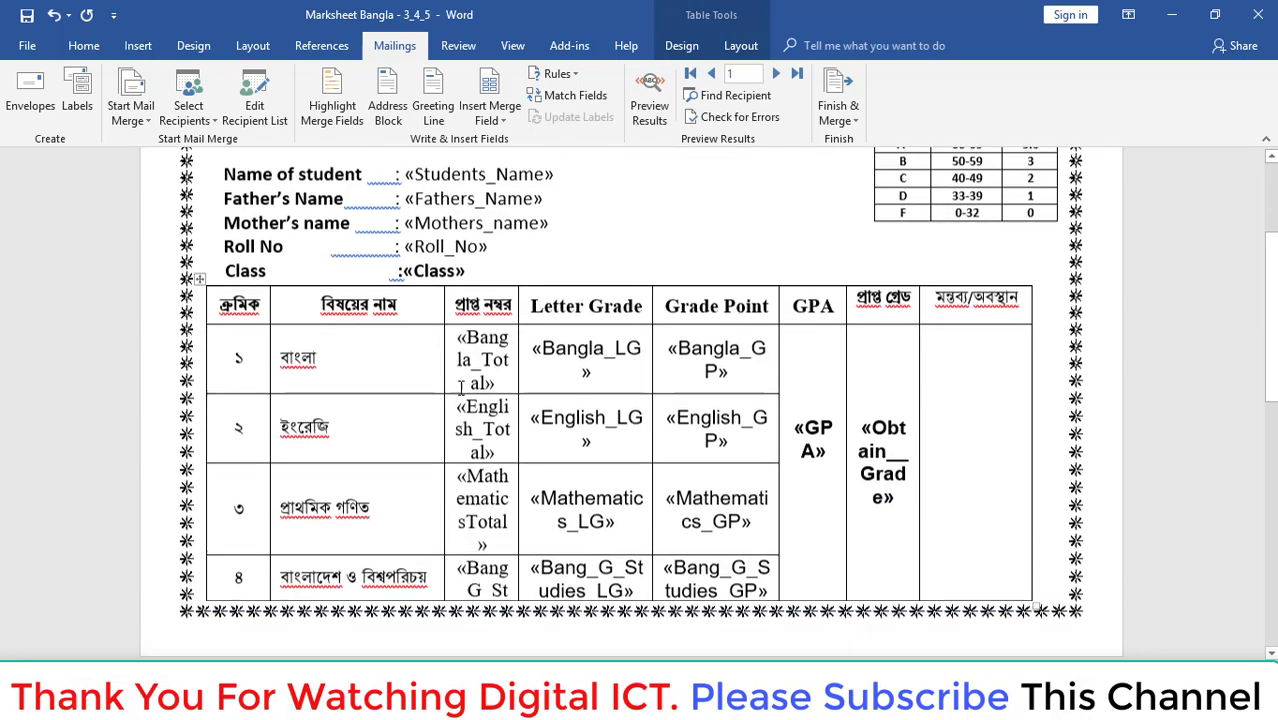
{"action": "scroll", "coordinate": [458, 389], "scroll_direction": "down", "scroll_amount": 5}
{"action": "scroll", "coordinate": [462, 388], "scroll_direction": "down", "scroll_amount": 3}
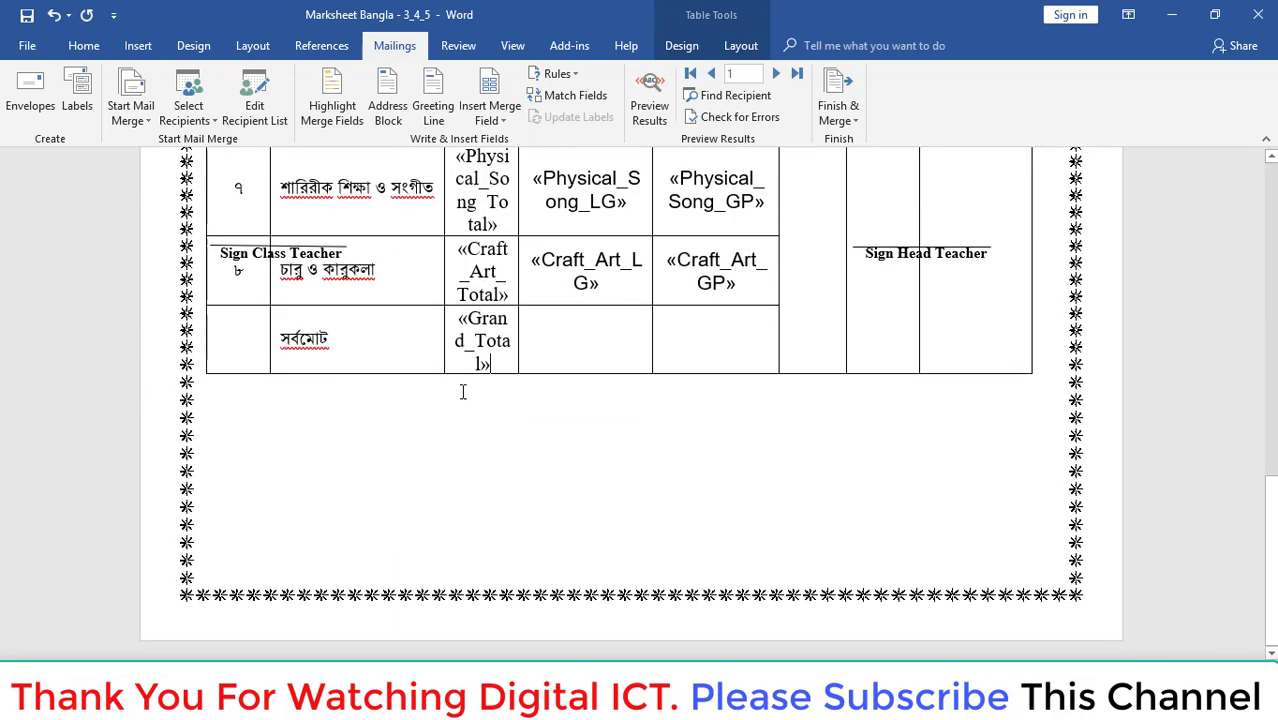
{"action": "scroll", "coordinate": [463, 391], "scroll_direction": "up", "scroll_amount": 3}
{"action": "scroll", "coordinate": [463, 391], "scroll_direction": "up", "scroll_amount": 3}
{"action": "scroll", "coordinate": [463, 390], "scroll_direction": "up", "scroll_amount": 3}
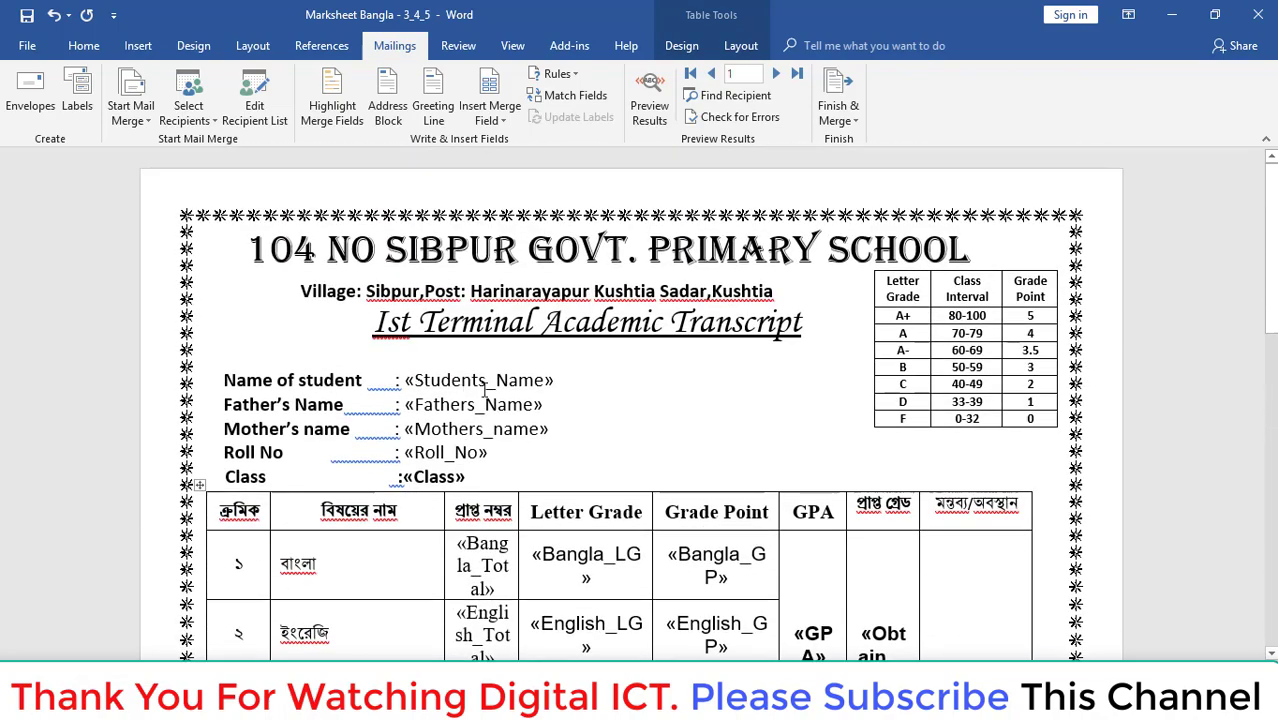
{"action": "scroll", "coordinate": [720, 420], "scroll_direction": "down", "scroll_amount": 2}
{"action": "scroll", "coordinate": [650, 500], "scroll_direction": "down", "scroll_amount": 1}
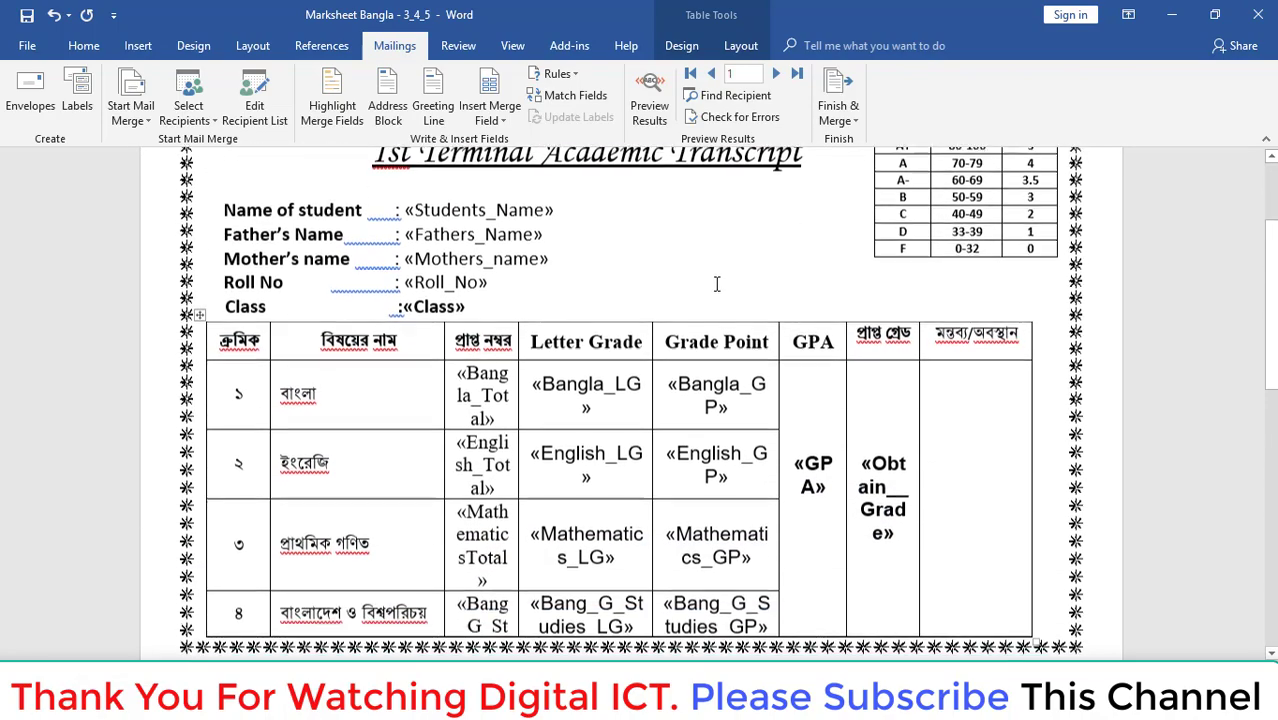
{"action": "scroll", "coordinate": [600, 540], "scroll_direction": "up", "scroll_amount": 3}
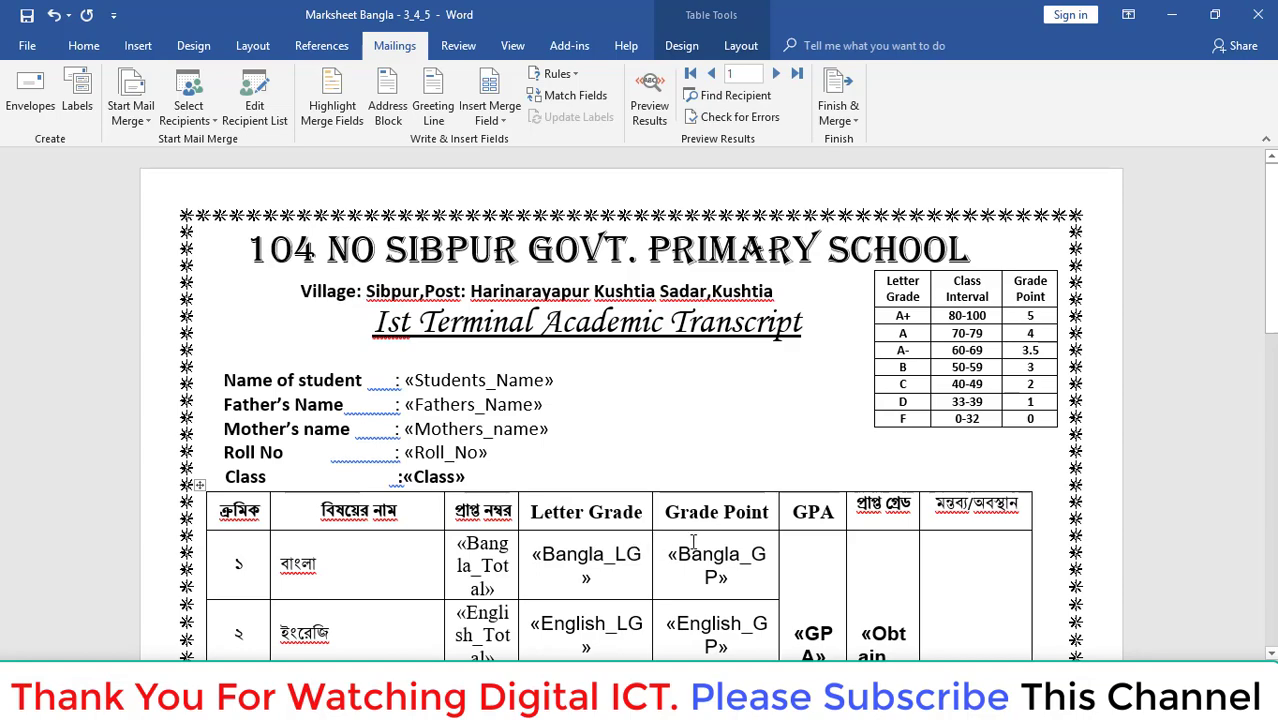
{"action": "scroll", "coordinate": [801, 542], "scroll_direction": "down", "scroll_amount": 2}
{"action": "scroll", "coordinate": [801, 542], "scroll_direction": "down", "scroll_amount": 4}
{"action": "scroll", "coordinate": [801, 542], "scroll_direction": "down", "scroll_amount": 4}
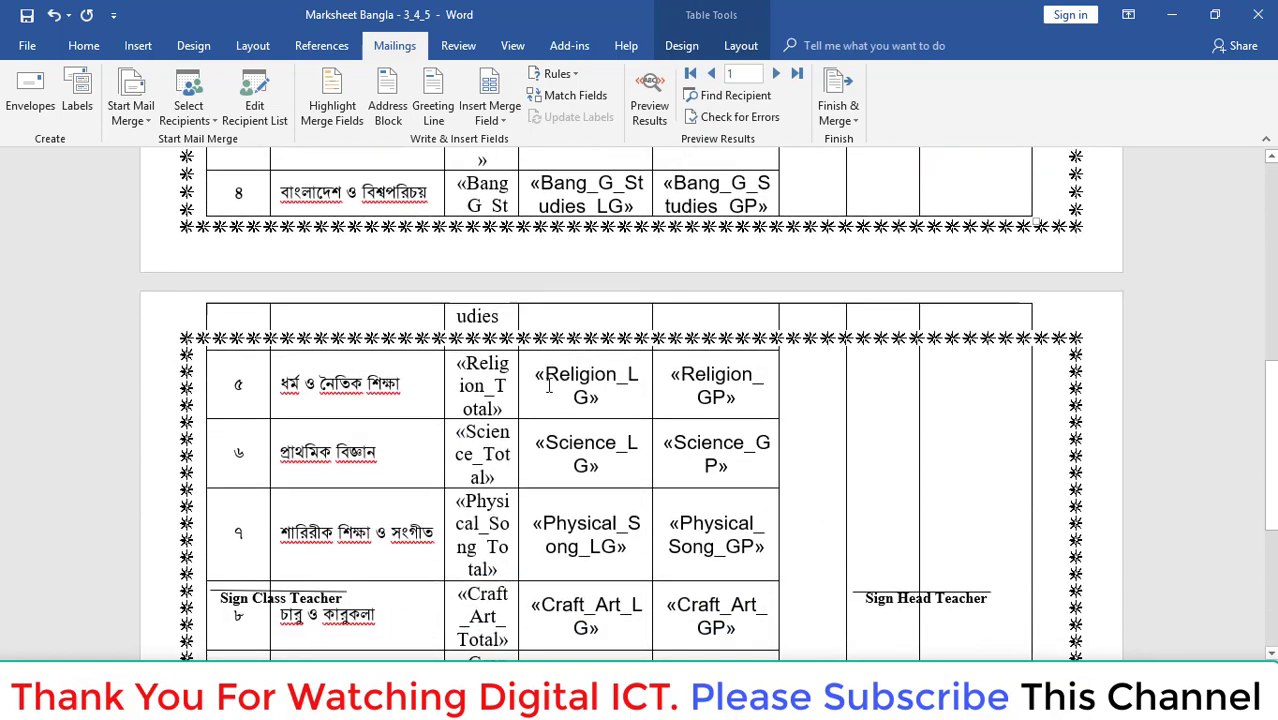
{"action": "scroll", "coordinate": [801, 542], "scroll_direction": "down", "scroll_amount": 5}
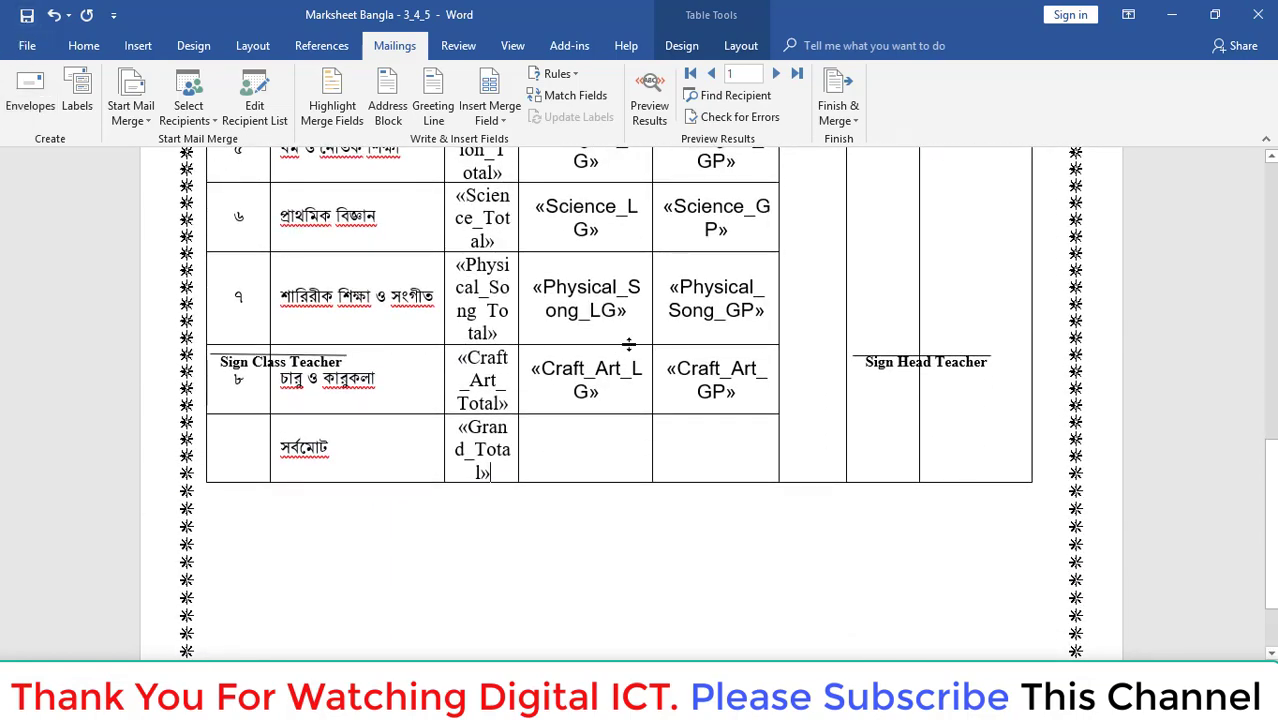
{"action": "scroll", "coordinate": [708, 434], "scroll_direction": "up", "scroll_amount": 5}
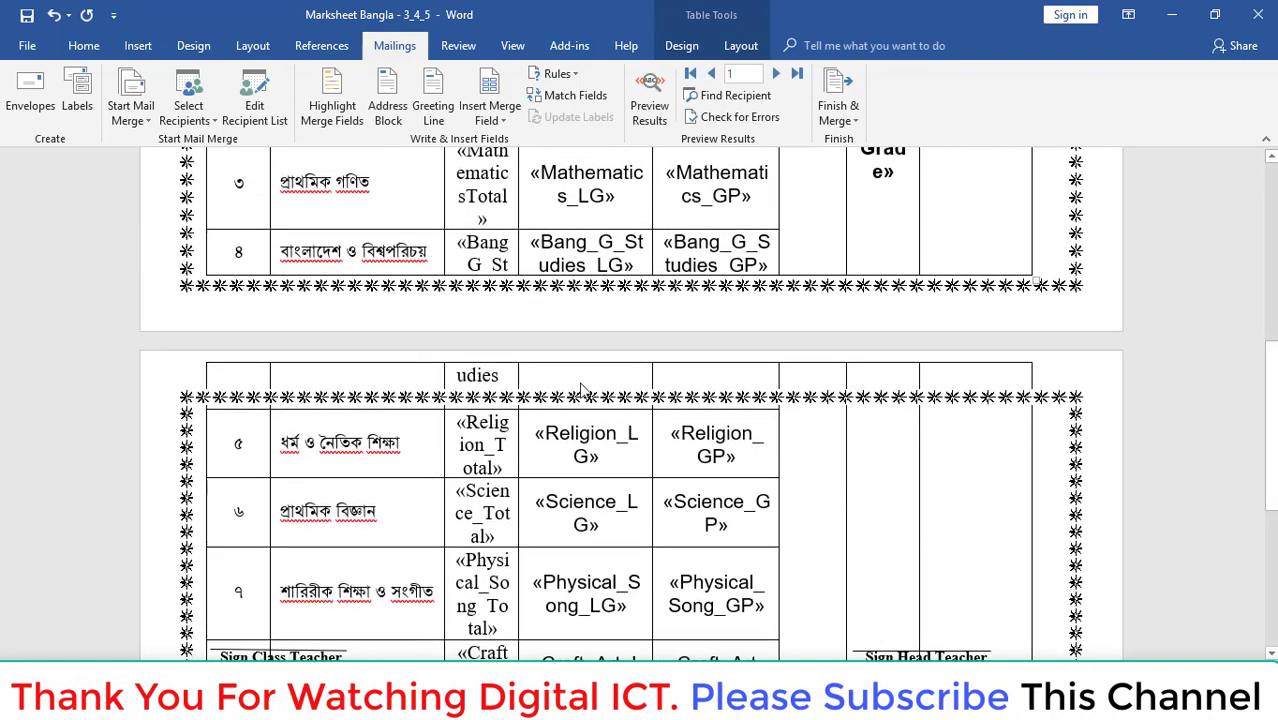
{"action": "scroll", "coordinate": [603, 455], "scroll_direction": "up", "scroll_amount": 4}
{"action": "scroll", "coordinate": [680, 360], "scroll_direction": "up", "scroll_amount": 5}
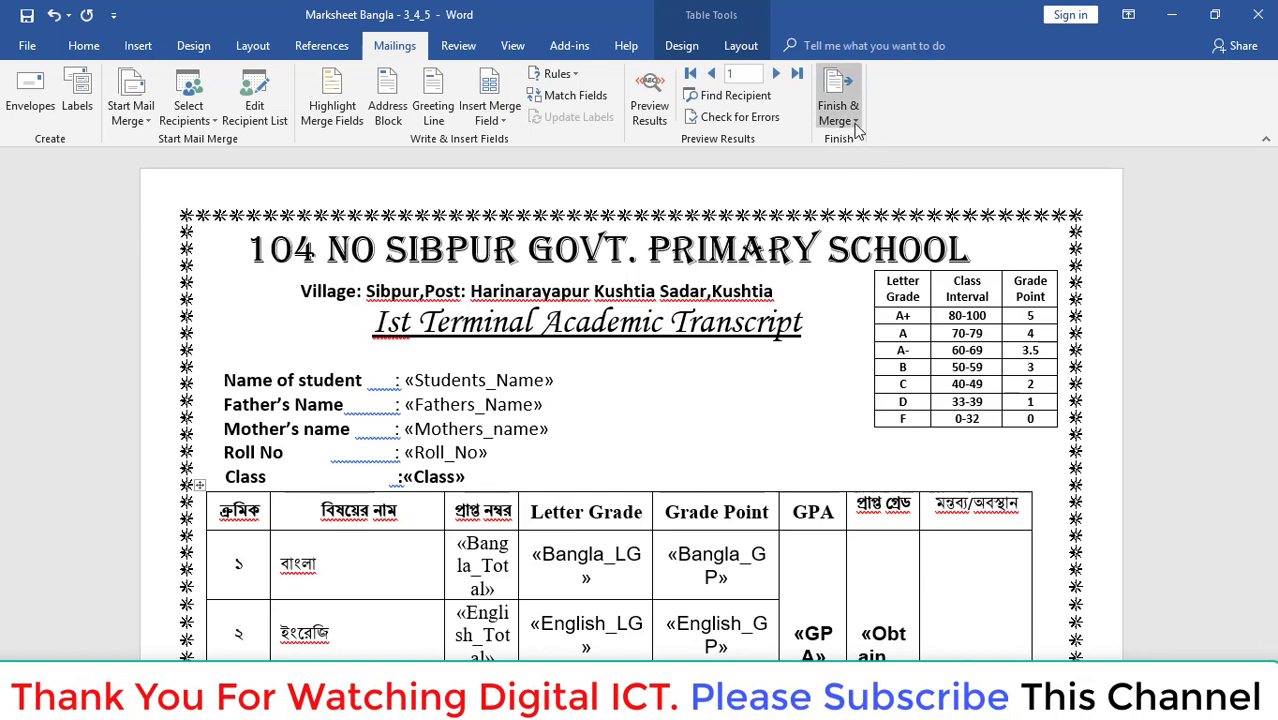
Merge all student records into a new Letters1 document using Edit Individual Documents.
{"action": "left_click", "coordinate": [852, 115]}
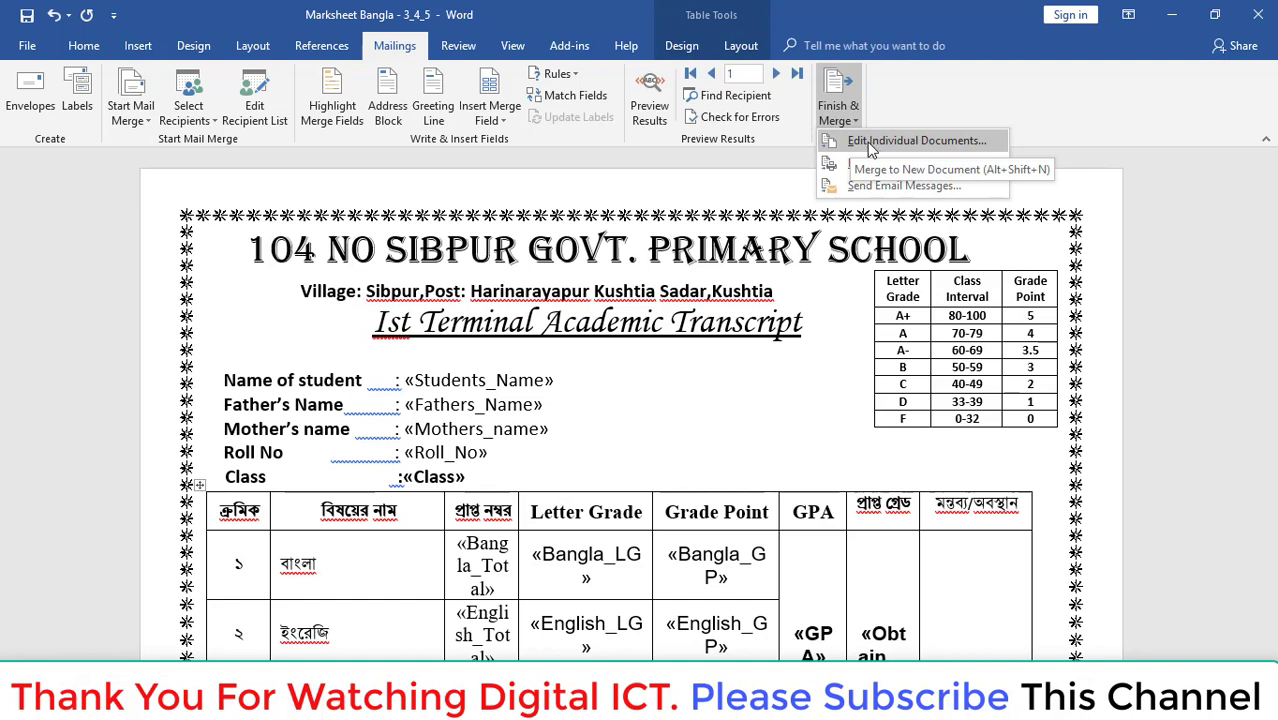
{"action": "left_click", "coordinate": [869, 145]}
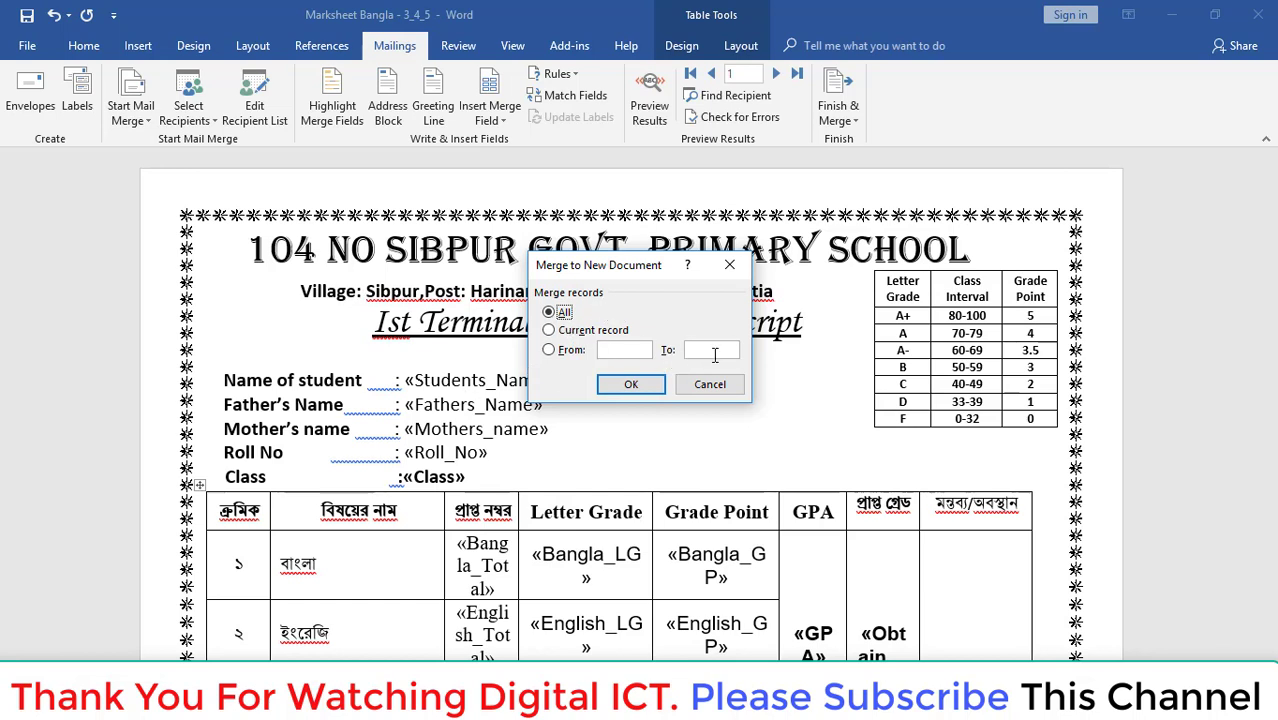
{"action": "left_click", "coordinate": [638, 350]}
{"action": "left_click", "coordinate": [563, 315]}
{"action": "left_click", "coordinate": [631, 385]}
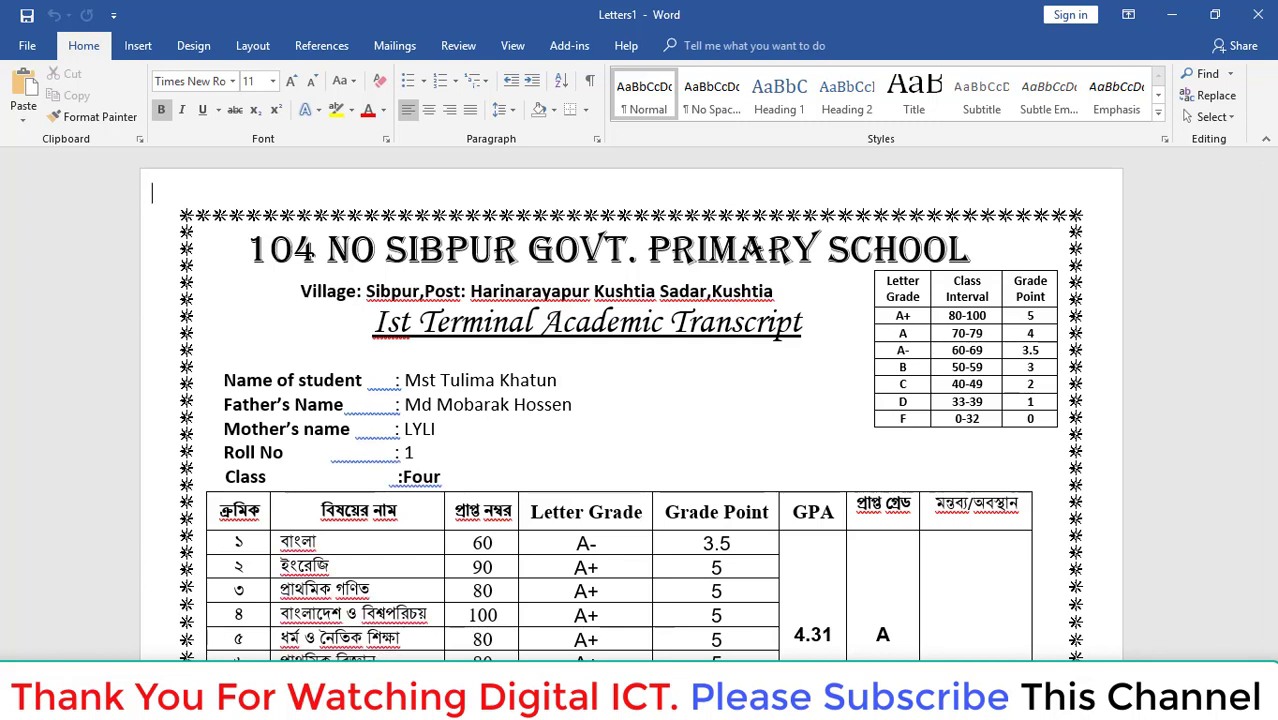
{"action": "left_click", "coordinate": [781, 416]}
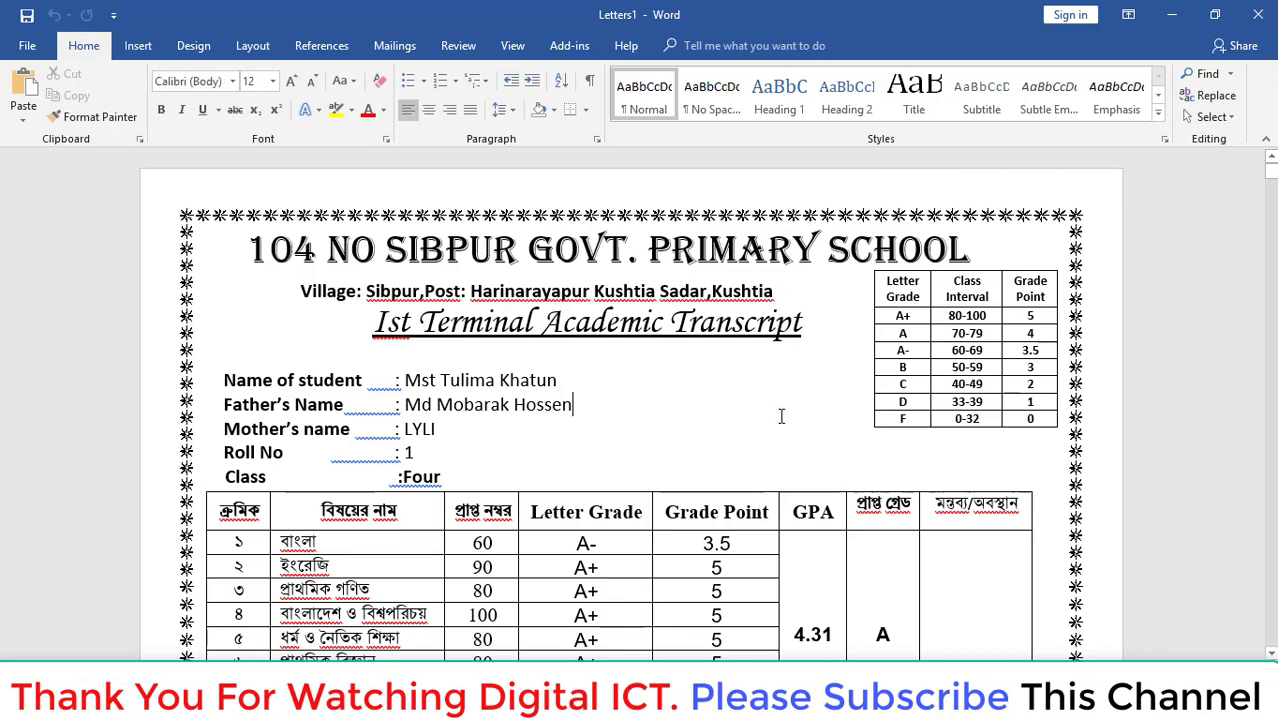
{"action": "scroll", "coordinate": [781, 416], "scroll_direction": "down", "scroll_amount": 3}
{"action": "scroll", "coordinate": [778, 418], "scroll_direction": "down", "scroll_amount": 4}
{"action": "scroll", "coordinate": [774, 420], "scroll_direction": "down", "scroll_amount": 4}
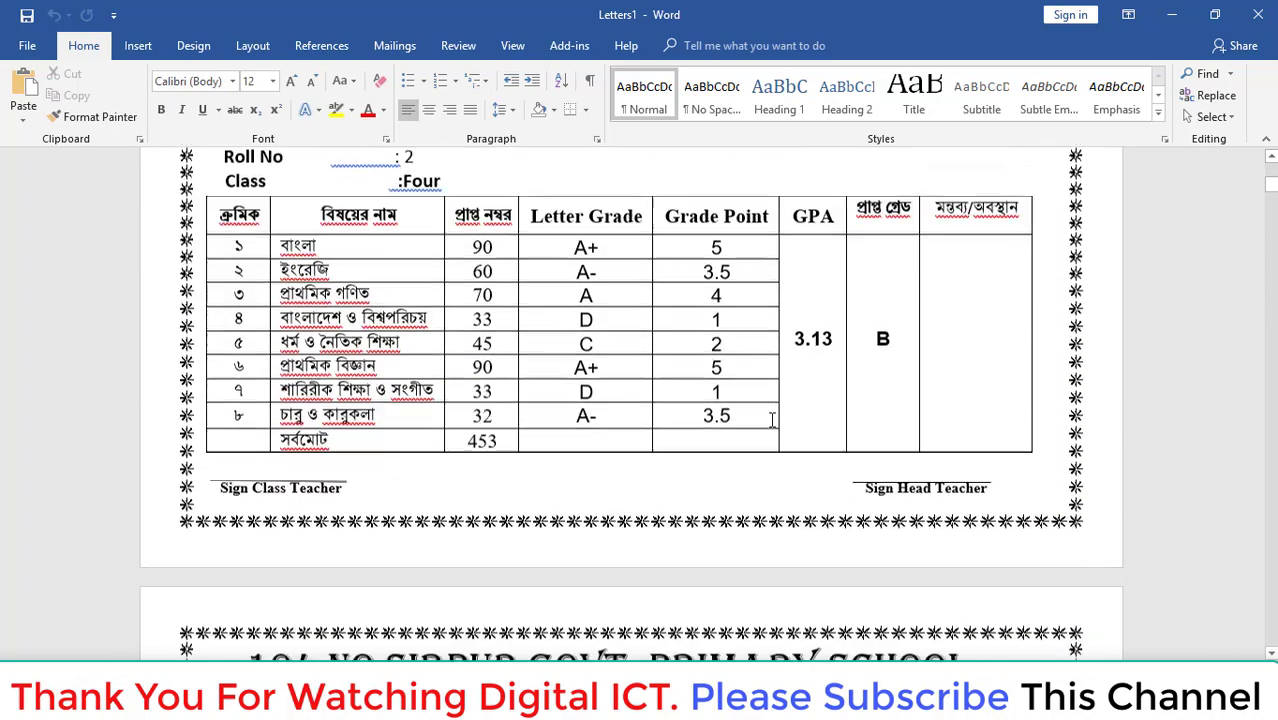
{"action": "scroll", "coordinate": [771, 418], "scroll_direction": "down", "scroll_amount": 3}
{"action": "scroll", "coordinate": [745, 405], "scroll_direction": "up", "scroll_amount": 5}
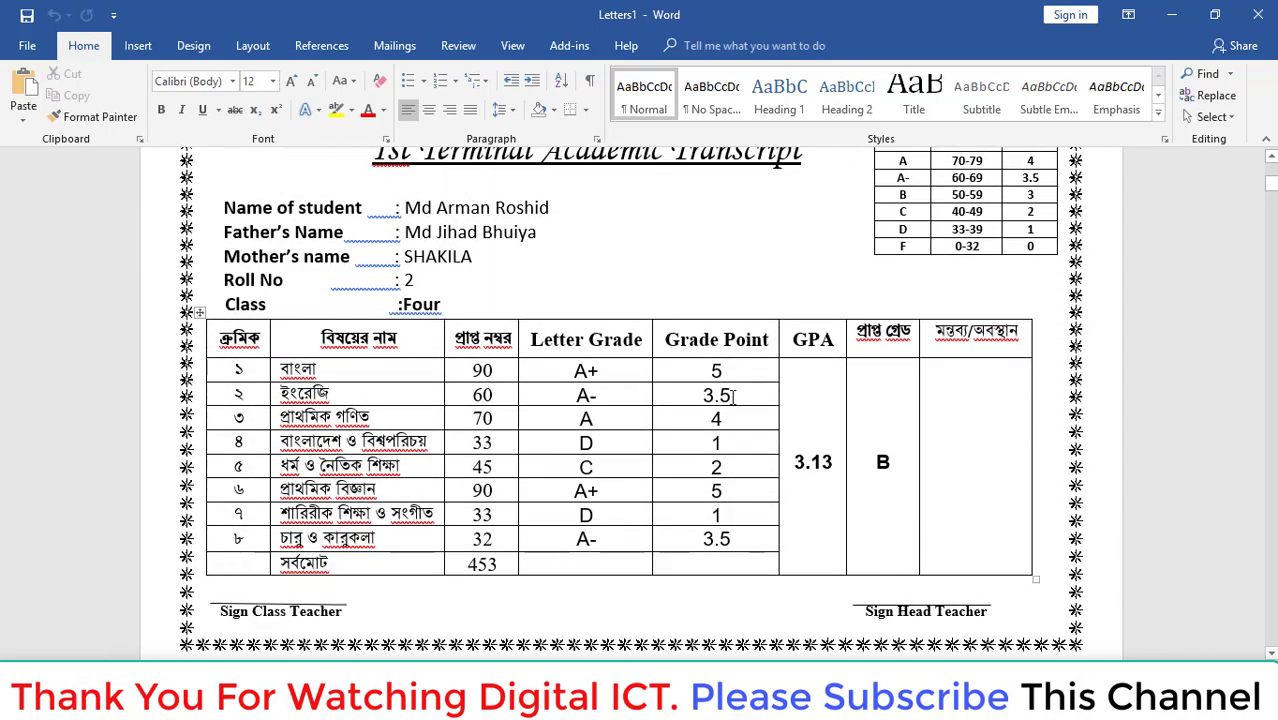
{"action": "scroll", "coordinate": [733, 397], "scroll_direction": "up", "scroll_amount": 3}
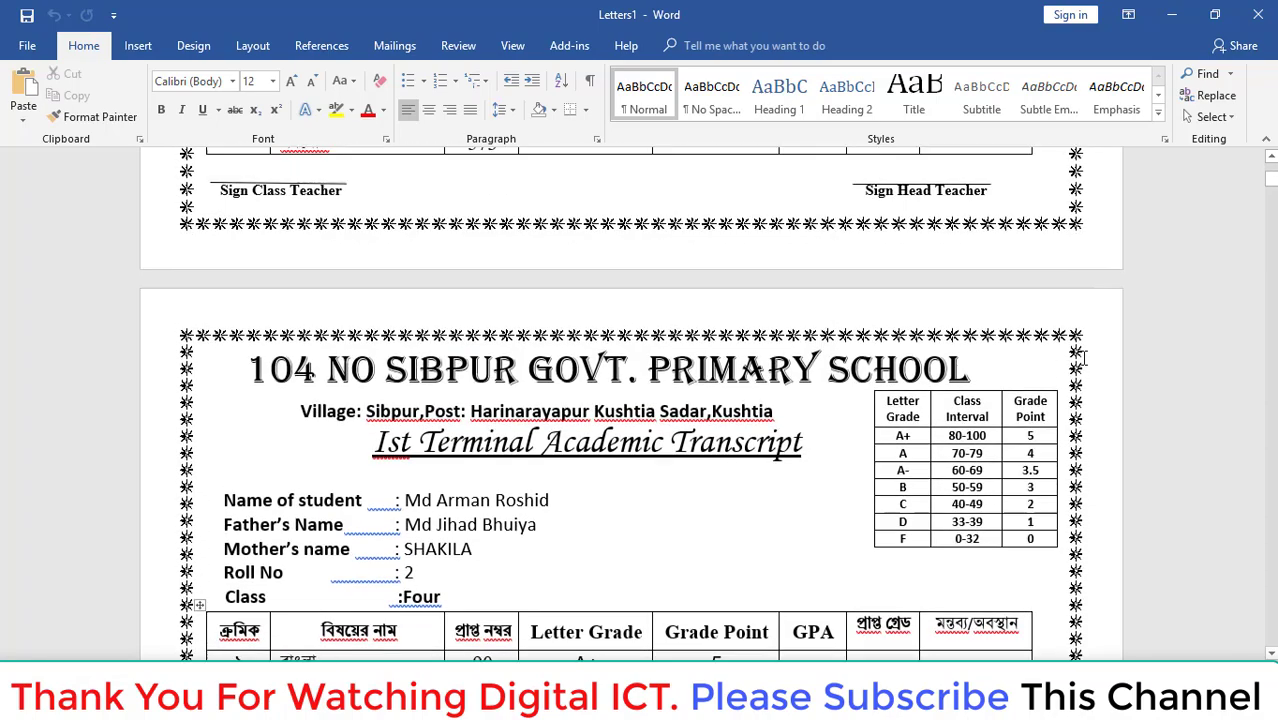
{"action": "scroll", "coordinate": [680, 360], "scroll_direction": "down", "scroll_amount": 2}
{"action": "scroll", "coordinate": [560, 300], "scroll_direction": "up", "scroll_amount": 4}
{"action": "scroll", "coordinate": [521, 277], "scroll_direction": "down", "scroll_amount": 5}
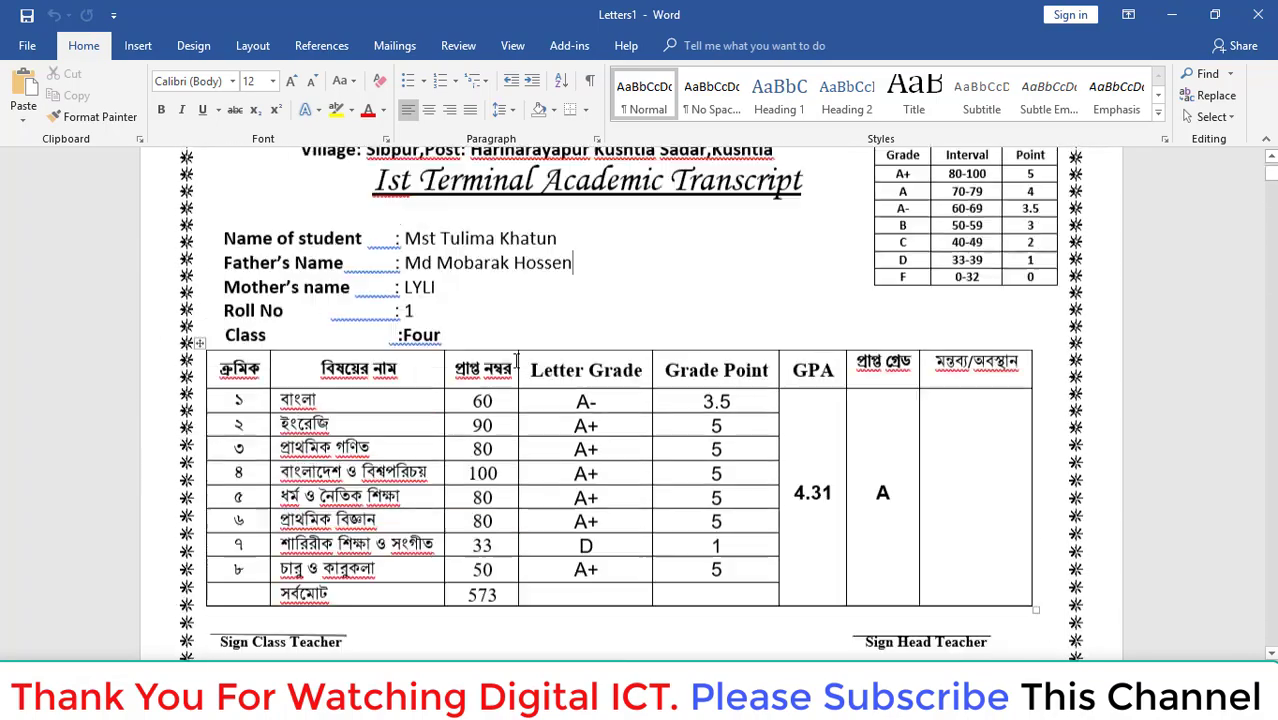
{"action": "scroll", "coordinate": [275, 388], "scroll_direction": "up", "scroll_amount": 2}
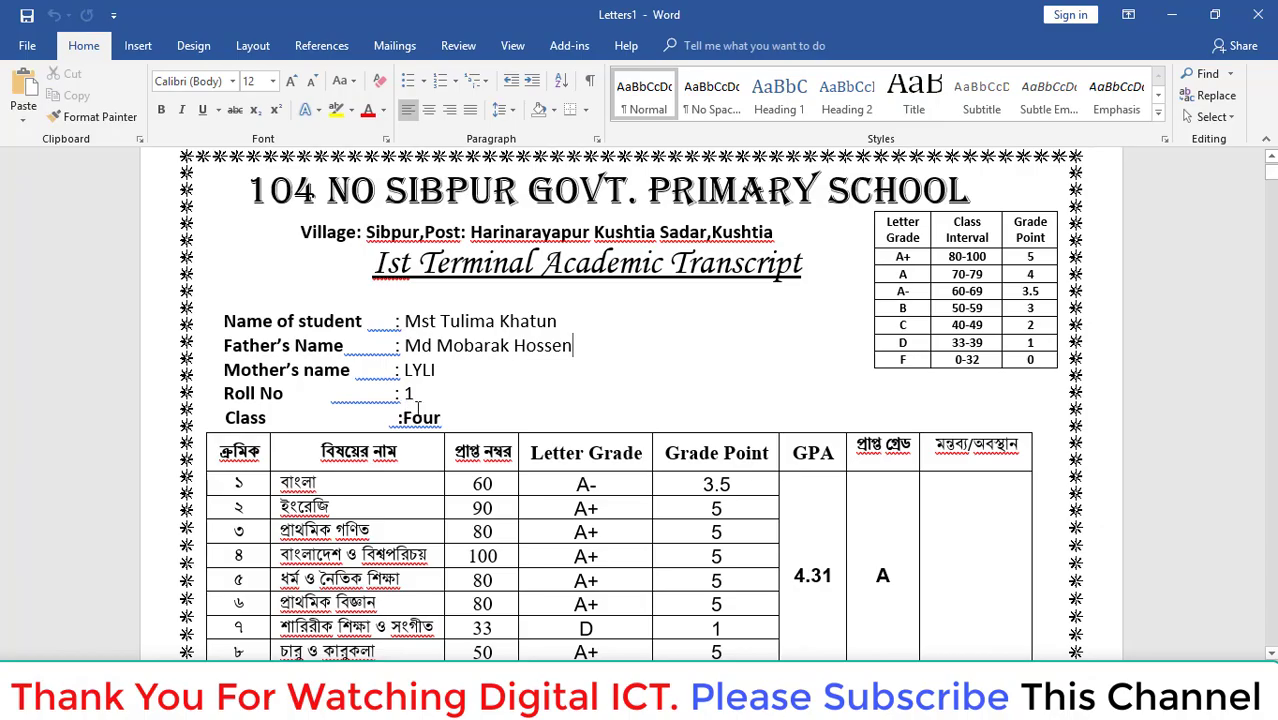
{"action": "scroll", "coordinate": [420, 402], "scroll_direction": "down", "scroll_amount": 1}
{"action": "scroll", "coordinate": [468, 383], "scroll_direction": "down", "scroll_amount": 4}
{"action": "scroll", "coordinate": [468, 383], "scroll_direction": "down", "scroll_amount": 7}
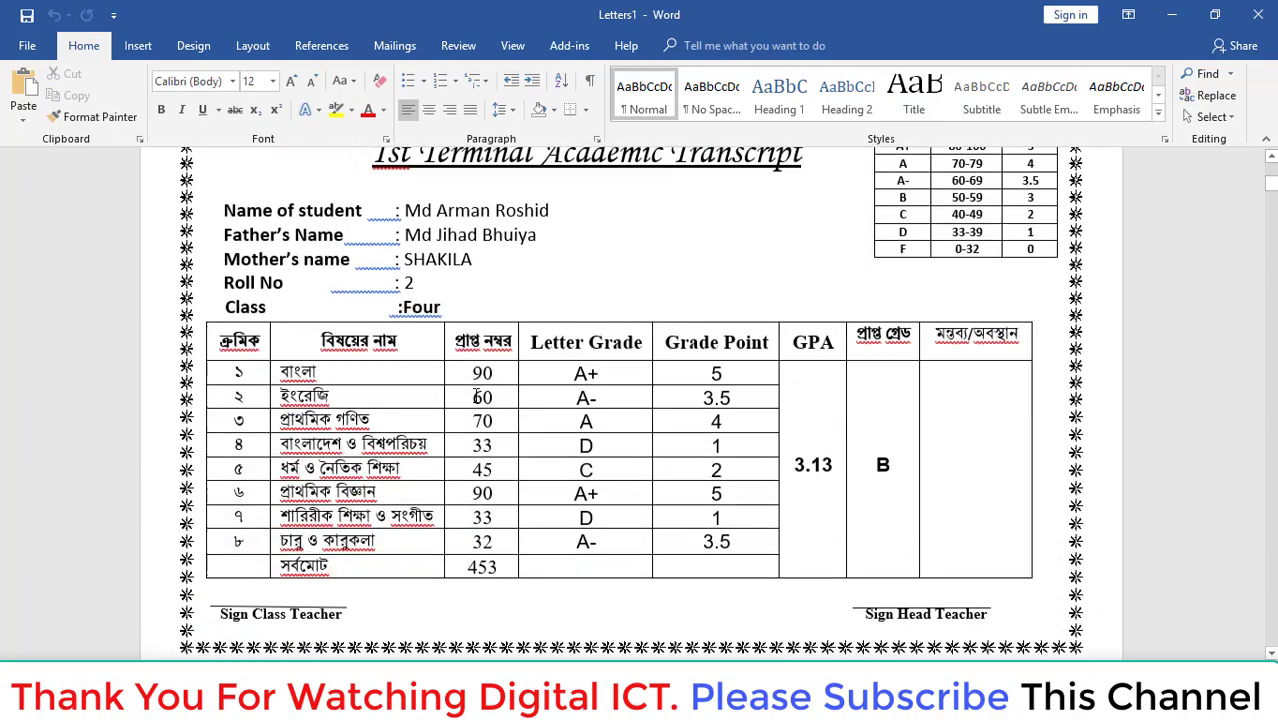
{"action": "scroll", "coordinate": [478, 400], "scroll_direction": "down", "scroll_amount": 12}
{"action": "scroll", "coordinate": [478, 400], "scroll_direction": "down", "scroll_amount": 6}
{"action": "scroll", "coordinate": [520, 405], "scroll_direction": "down", "scroll_amount": 6}
{"action": "scroll", "coordinate": [580, 415], "scroll_direction": "down", "scroll_amount": 6}
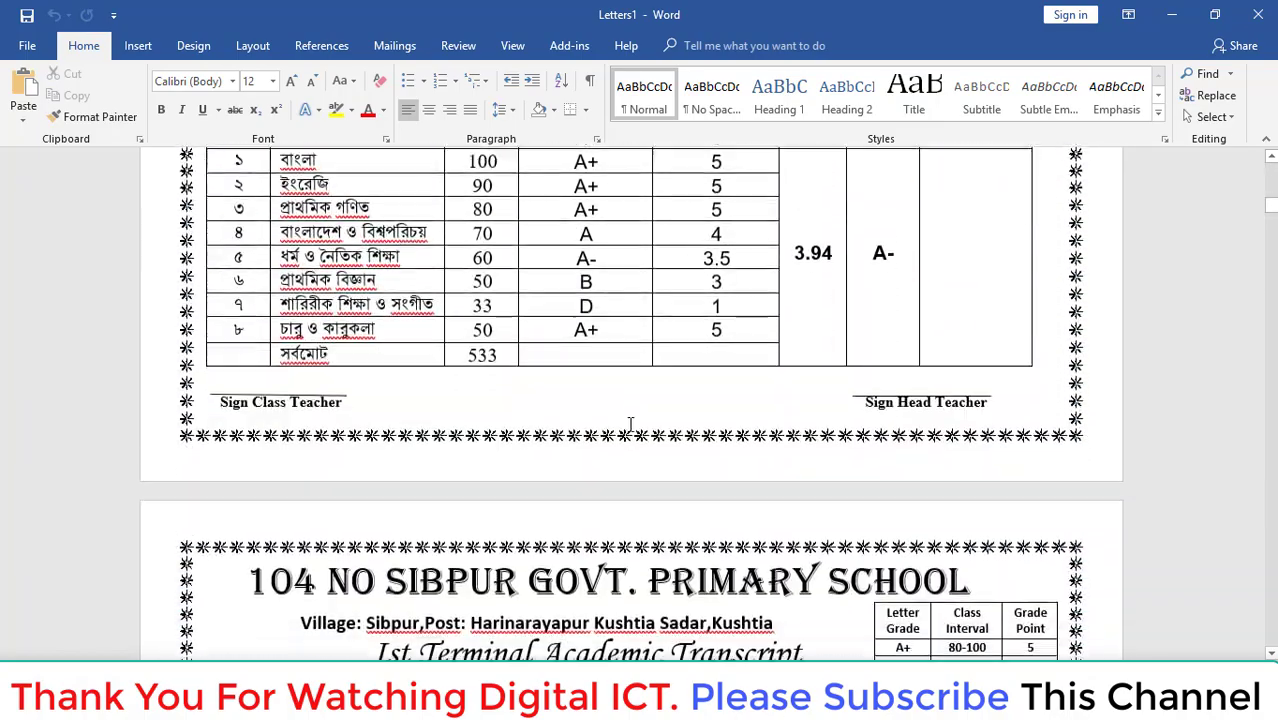
{"action": "scroll", "coordinate": [631, 425], "scroll_direction": "down", "scroll_amount": 6}
{"action": "scroll", "coordinate": [631, 425], "scroll_direction": "down", "scroll_amount": 6}
{"action": "scroll", "coordinate": [680, 440], "scroll_direction": "down", "scroll_amount": 6}
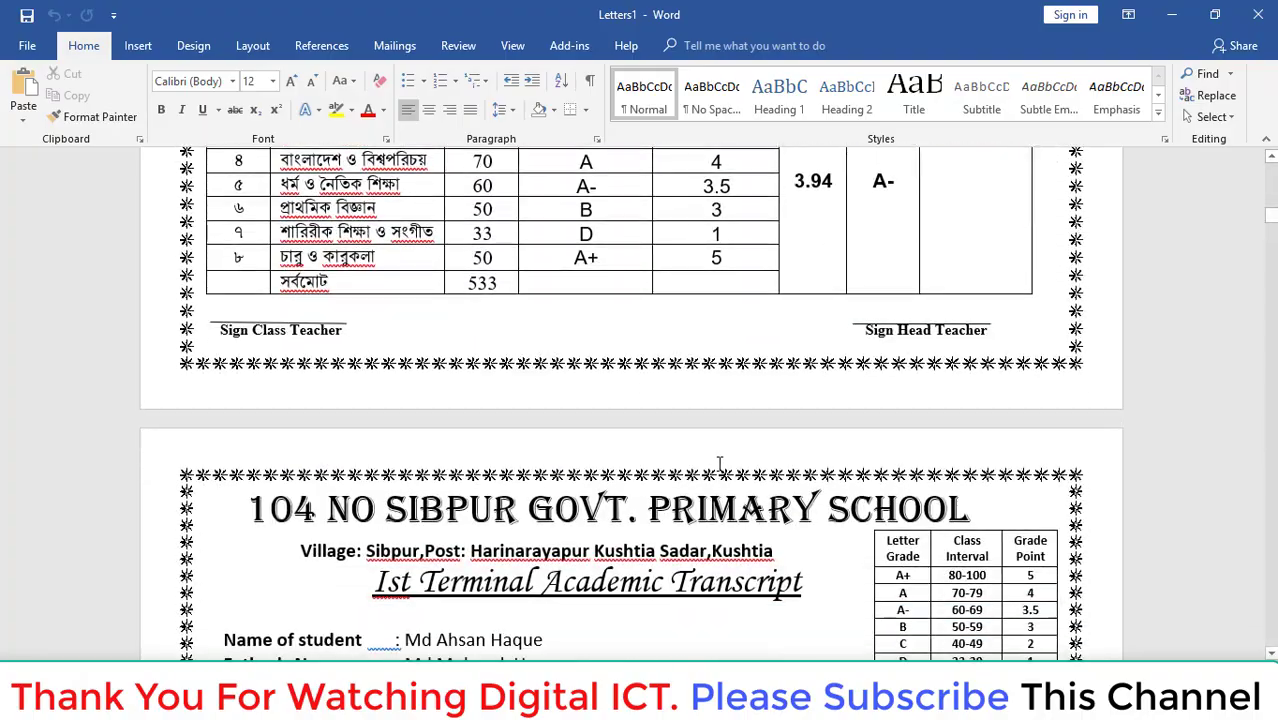
{"action": "scroll", "coordinate": [709, 467], "scroll_direction": "down", "scroll_amount": 10}
{"action": "scroll", "coordinate": [709, 467], "scroll_direction": "down", "scroll_amount": 10}
{"action": "scroll", "coordinate": [707, 468], "scroll_direction": "down", "scroll_amount": 10}
{"action": "scroll", "coordinate": [707, 468], "scroll_direction": "down", "scroll_amount": 8}
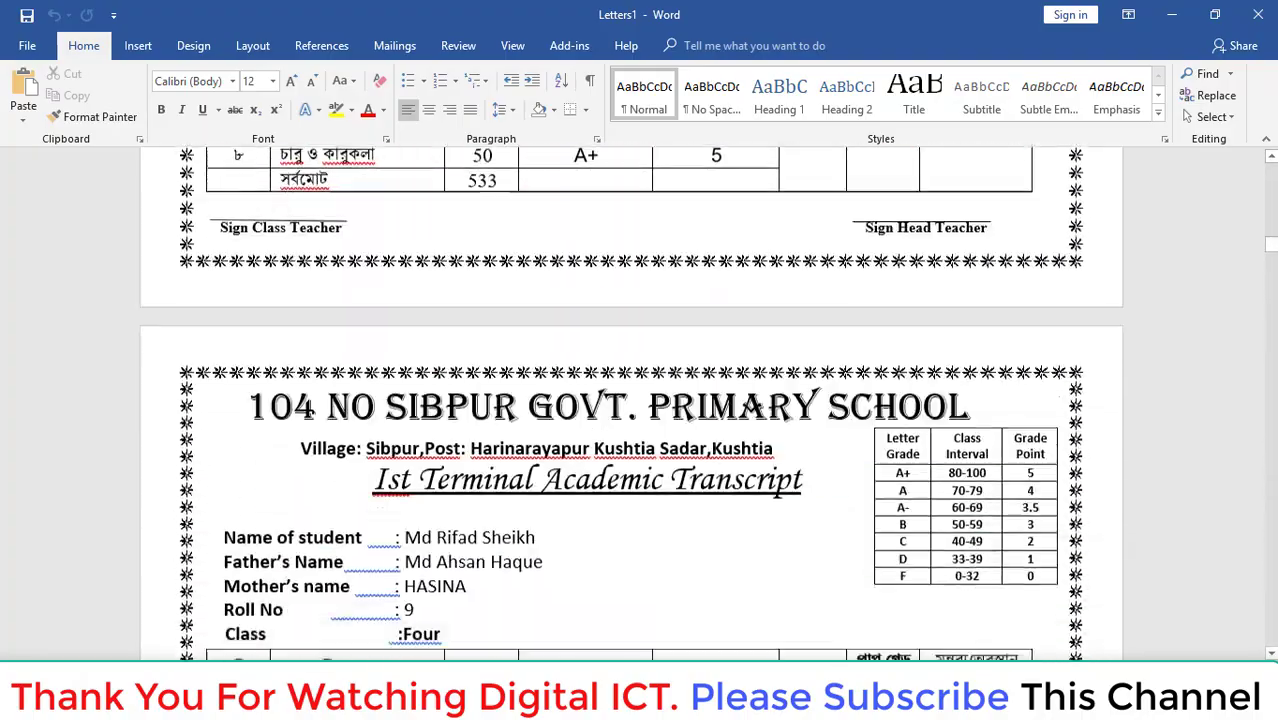
{"action": "scroll", "coordinate": [707, 468], "scroll_direction": "down", "scroll_amount": 4}
{"action": "left_click_drag", "start_coordinate": [1272, 268], "coordinate": [1270, 458]}
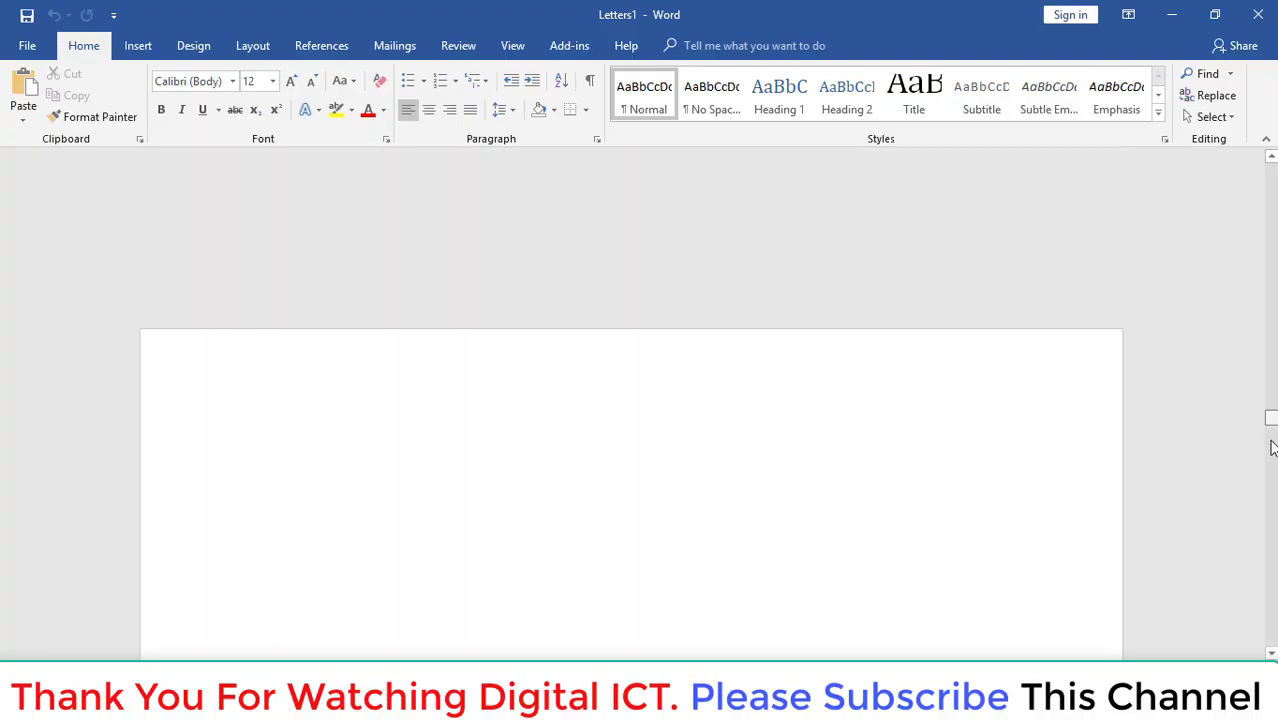
{"action": "scroll", "coordinate": [639, 420], "scroll_direction": "down", "scroll_amount": 6}
{"action": "scroll", "coordinate": [639, 420], "scroll_direction": "down", "scroll_amount": 5}
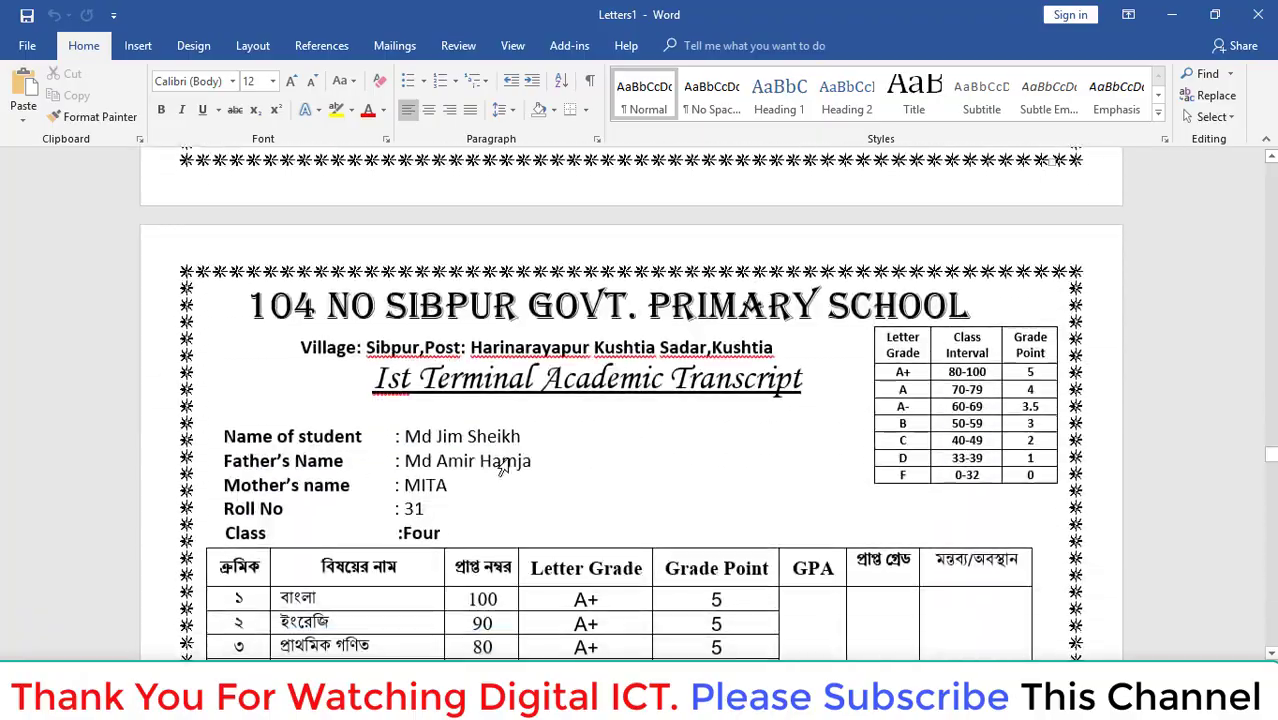
{"action": "scroll", "coordinate": [639, 420], "scroll_direction": "down", "scroll_amount": 4}
{"action": "scroll", "coordinate": [408, 343], "scroll_direction": "down", "scroll_amount": 8}
{"action": "scroll", "coordinate": [408, 343], "scroll_direction": "down", "scroll_amount": 4}
{"action": "scroll", "coordinate": [408, 343], "scroll_direction": "down", "scroll_amount": 9}
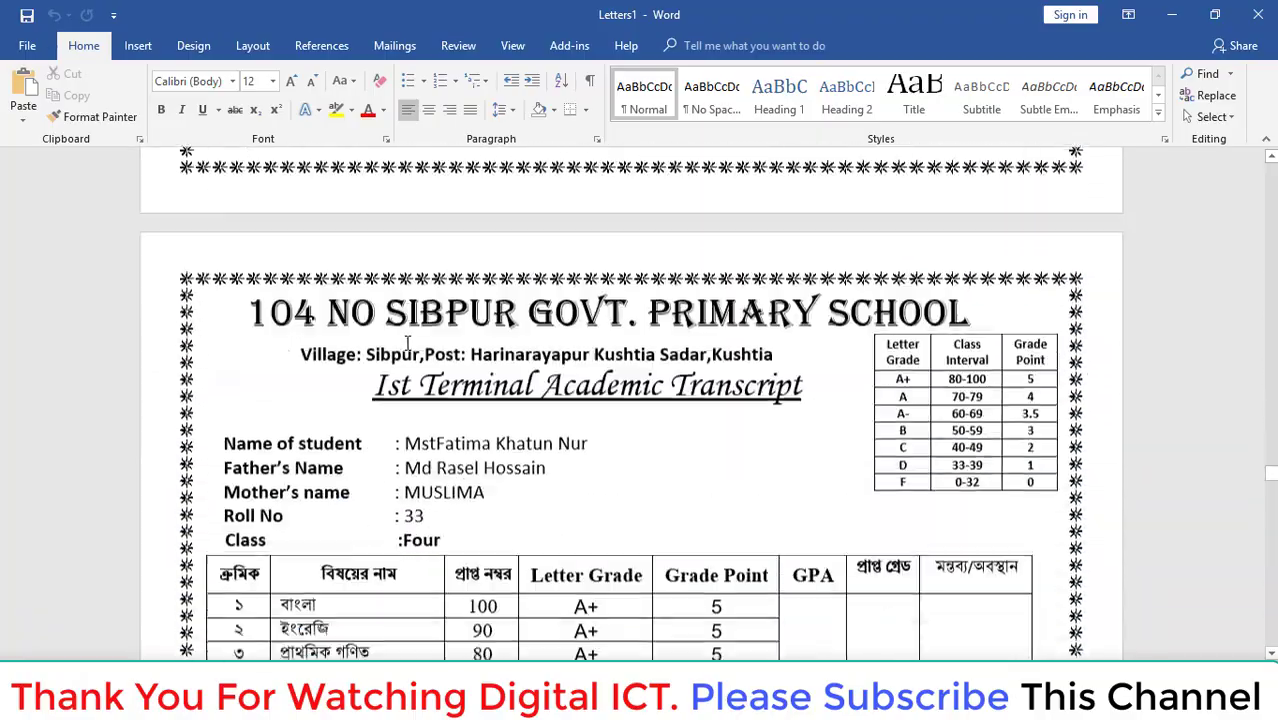
{"action": "scroll", "coordinate": [408, 343], "scroll_direction": "down", "scroll_amount": 7}
{"action": "scroll", "coordinate": [408, 343], "scroll_direction": "down", "scroll_amount": 8}
{"action": "scroll", "coordinate": [408, 343], "scroll_direction": "down", "scroll_amount": 8}
{"action": "scroll", "coordinate": [485, 343], "scroll_direction": "down", "scroll_amount": 5}
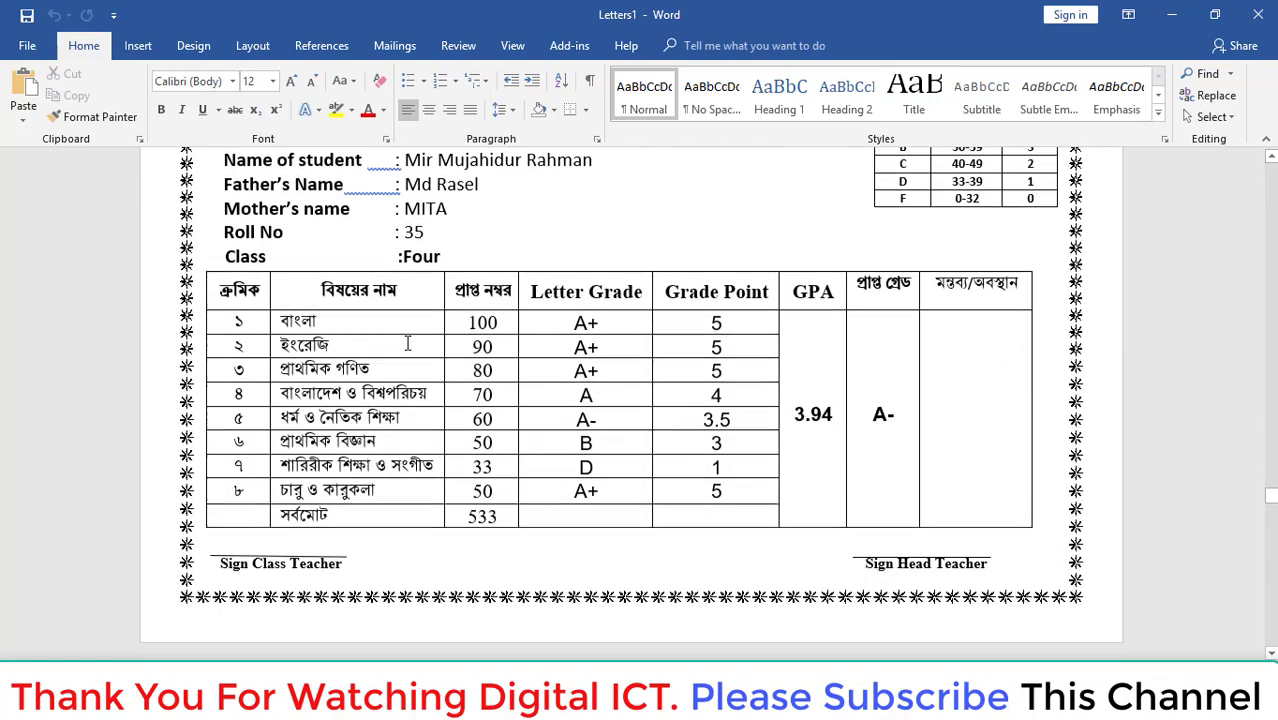
{"action": "scroll", "coordinate": [485, 343], "scroll_direction": "up", "scroll_amount": 9}
{"action": "scroll", "coordinate": [485, 343], "scroll_direction": "up", "scroll_amount": 2}
{"action": "scroll", "coordinate": [27, 30], "scroll_direction": "down", "scroll_amount": 6}
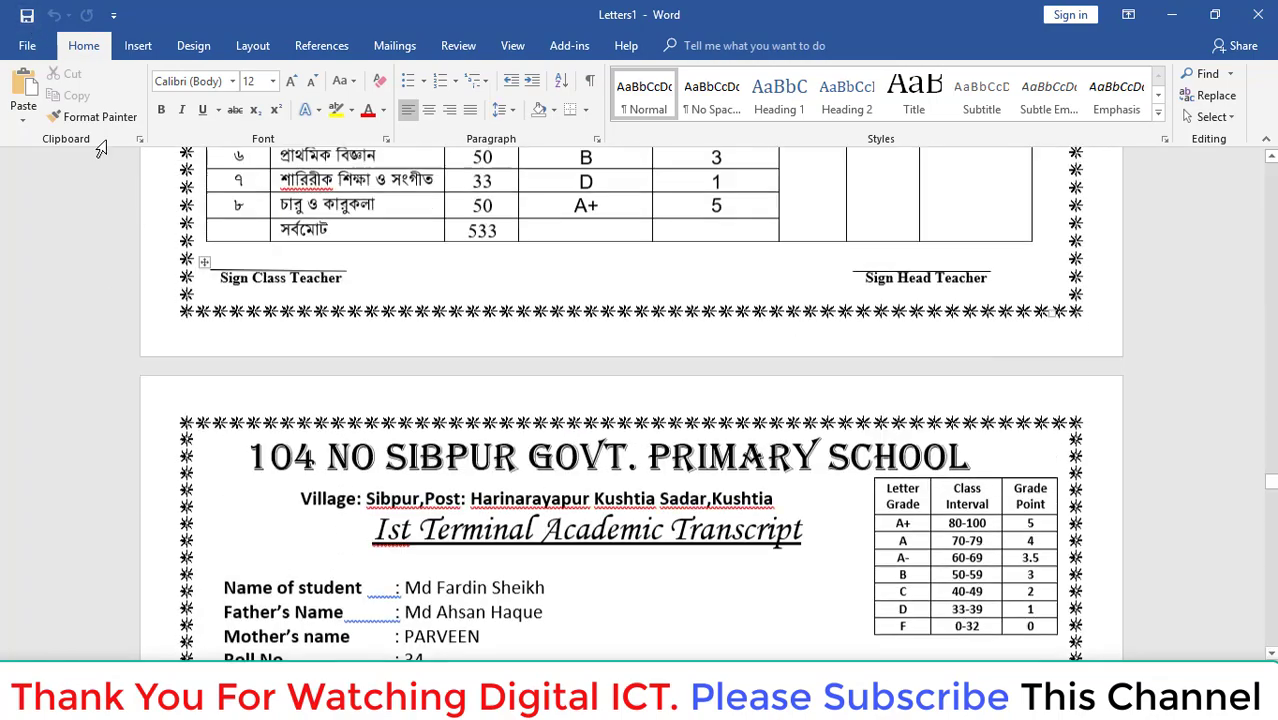
{"action": "scroll", "coordinate": [27, 30], "scroll_direction": "up", "scroll_amount": 1}
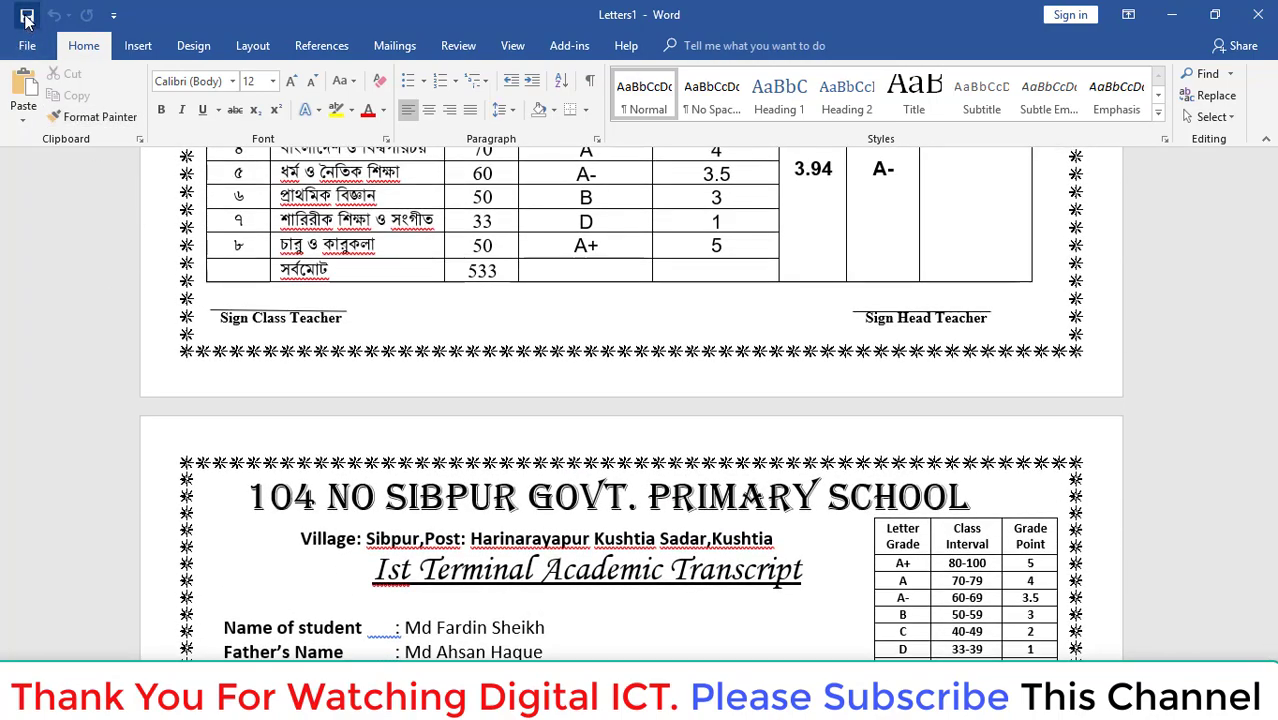
Save the merged transcripts as maksr in the Desktop's DICT folder.
{"action": "left_click", "coordinate": [27, 15]}
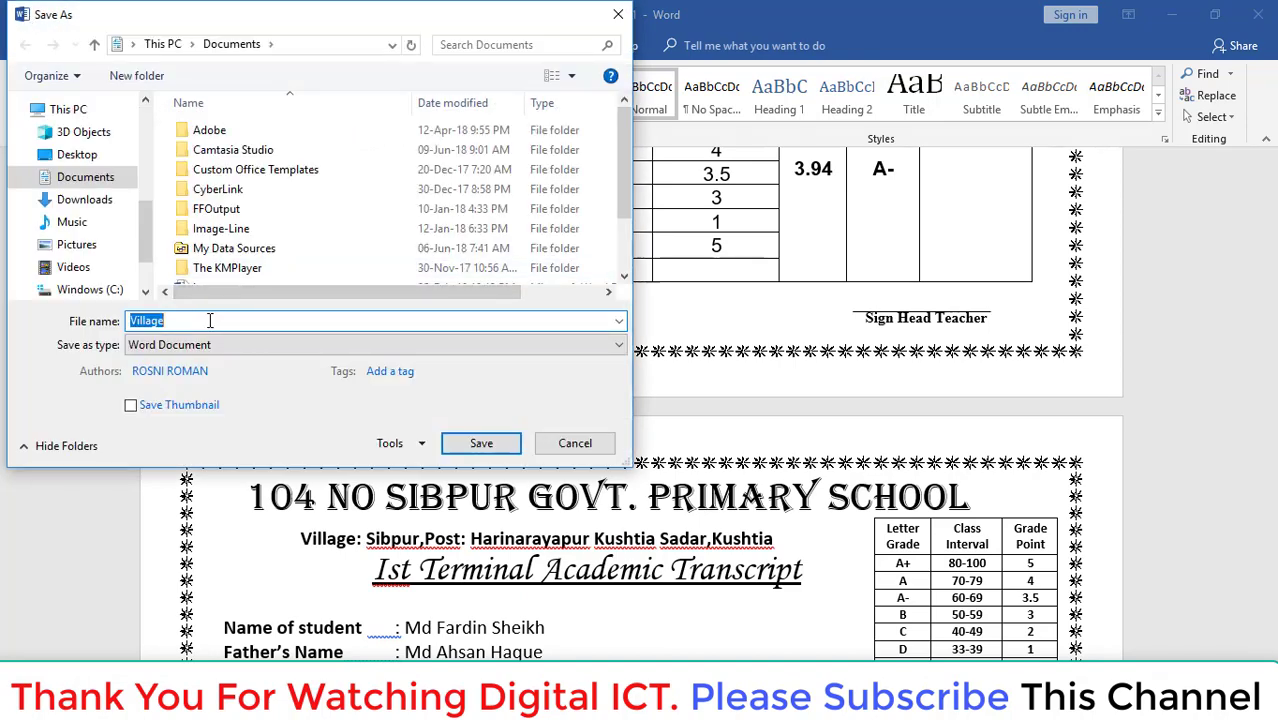
{"action": "type", "text": "ma"}
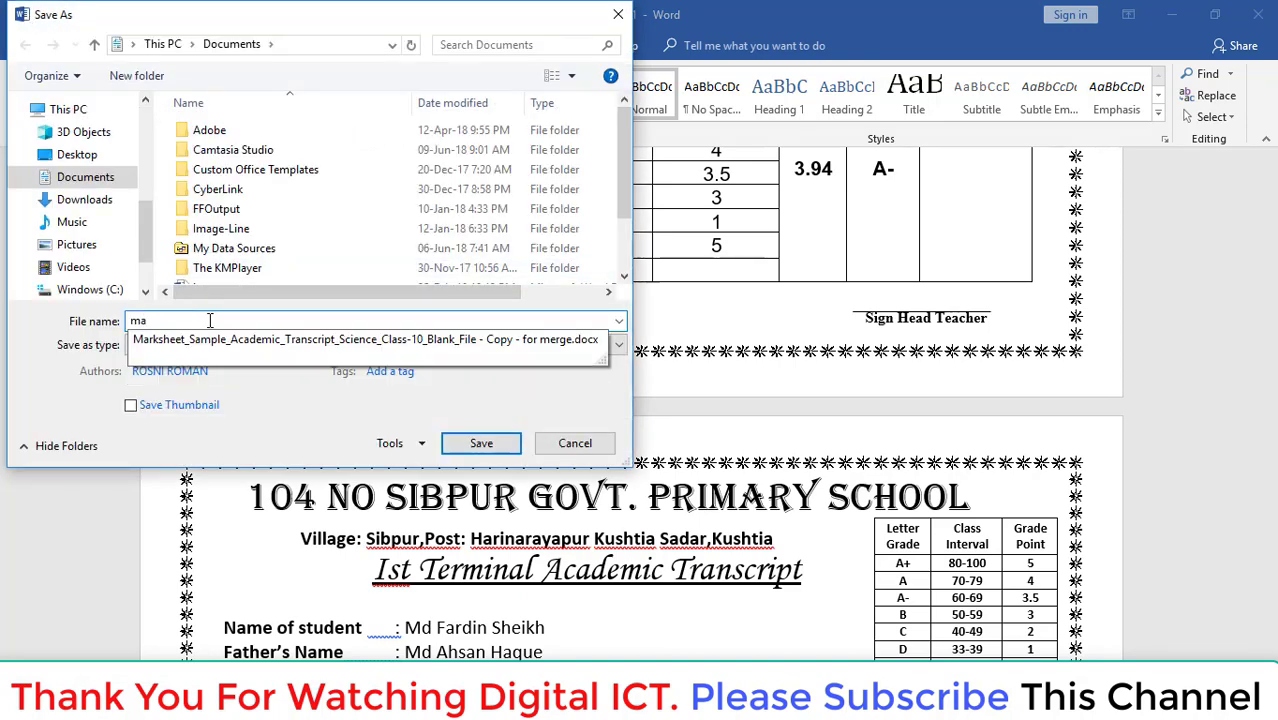
{"action": "type", "text": "ksr"}
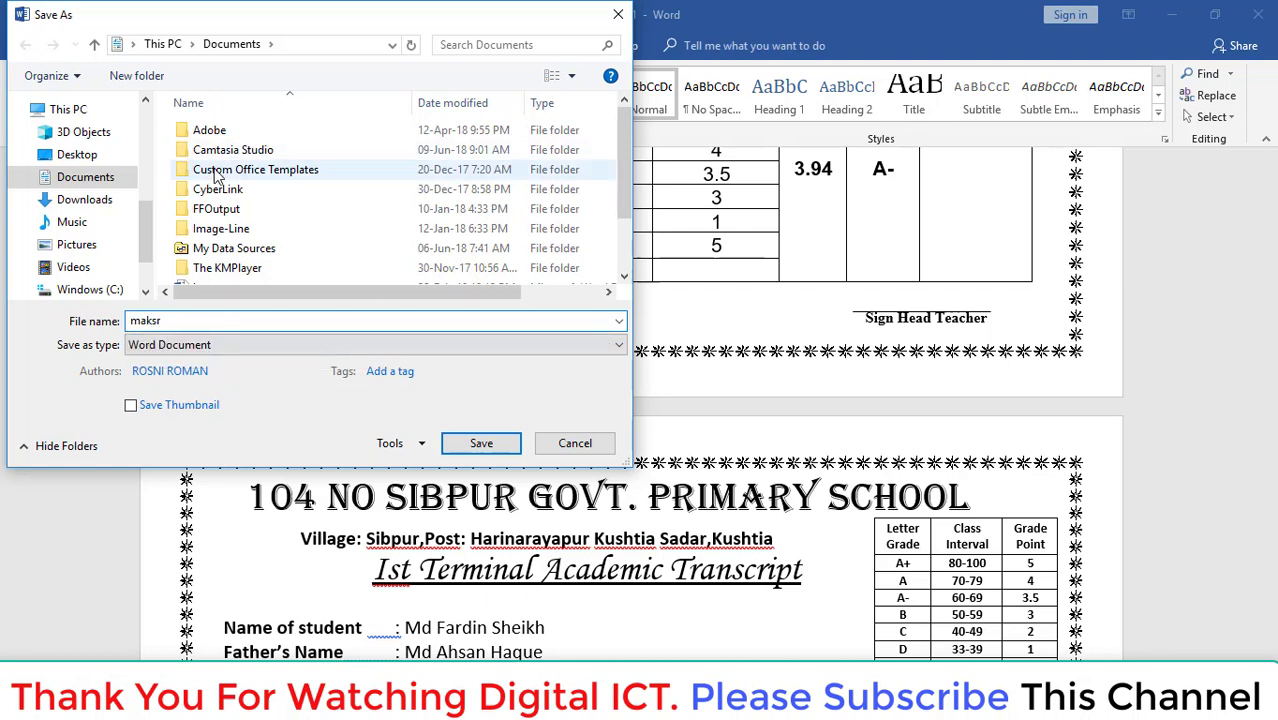
{"action": "left_click", "coordinate": [77, 154]}
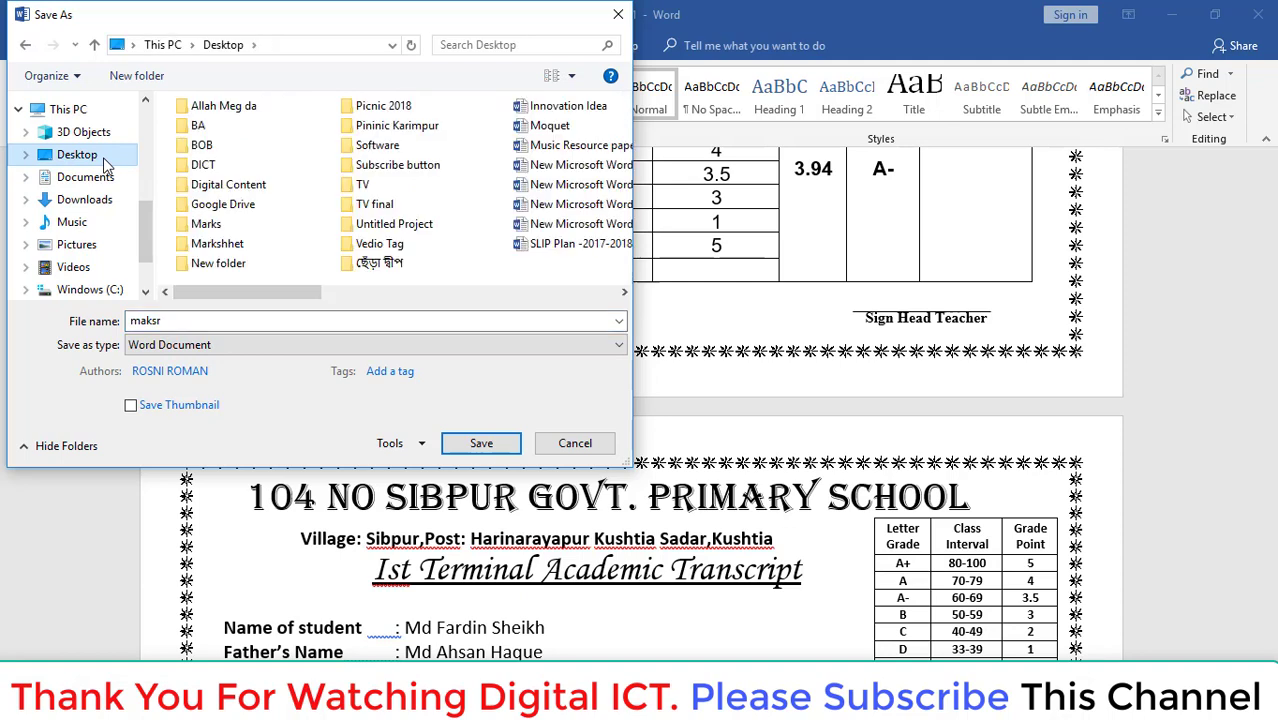
{"action": "double_click", "coordinate": [193, 172]}
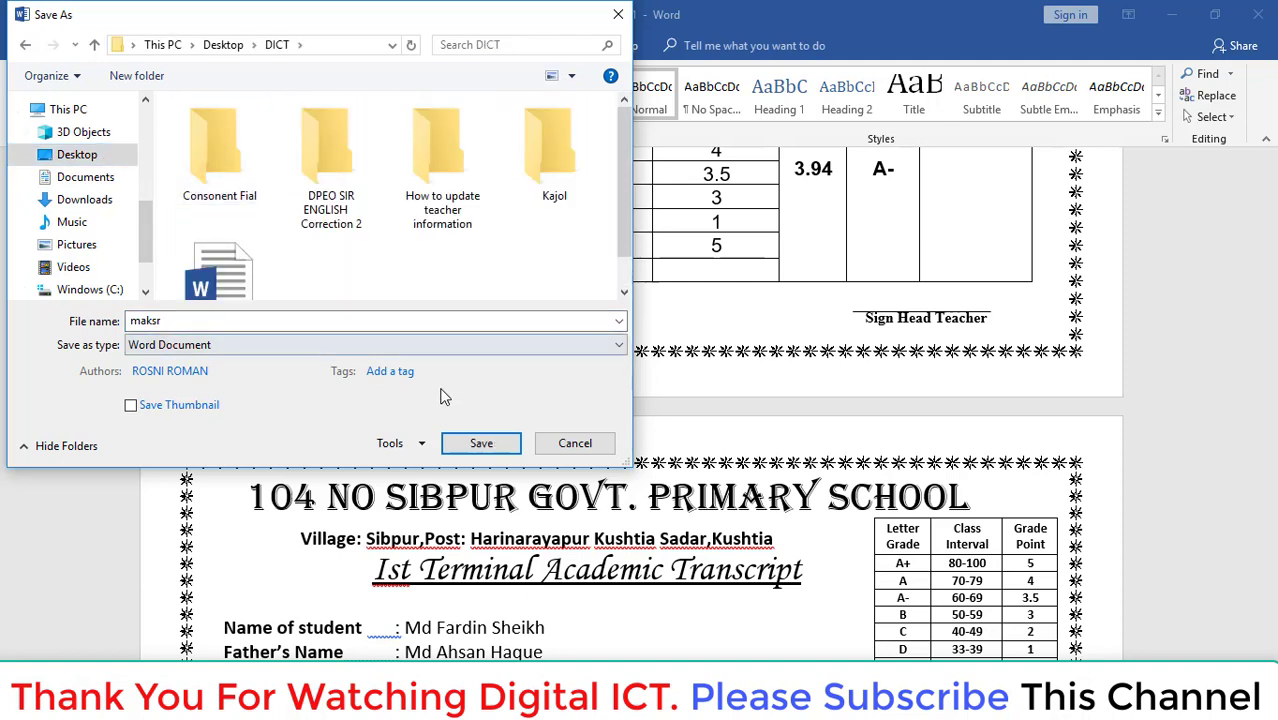
{"action": "left_click", "coordinate": [479, 443]}
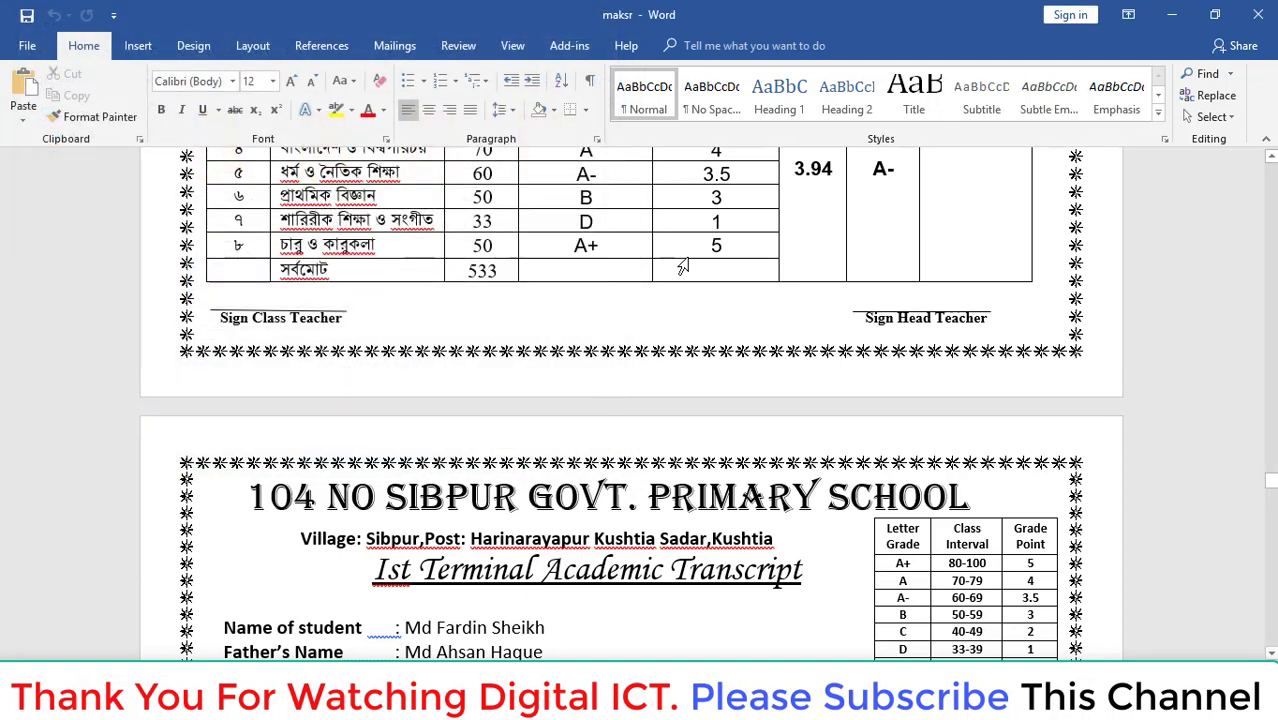
{"action": "scroll", "coordinate": [588, 343], "scroll_direction": "up", "scroll_amount": 5}
{"action": "scroll", "coordinate": [600, 300], "scroll_direction": "up", "scroll_amount": 5}
{"action": "scroll", "coordinate": [620, 260], "scroll_direction": "up", "scroll_amount": 4}
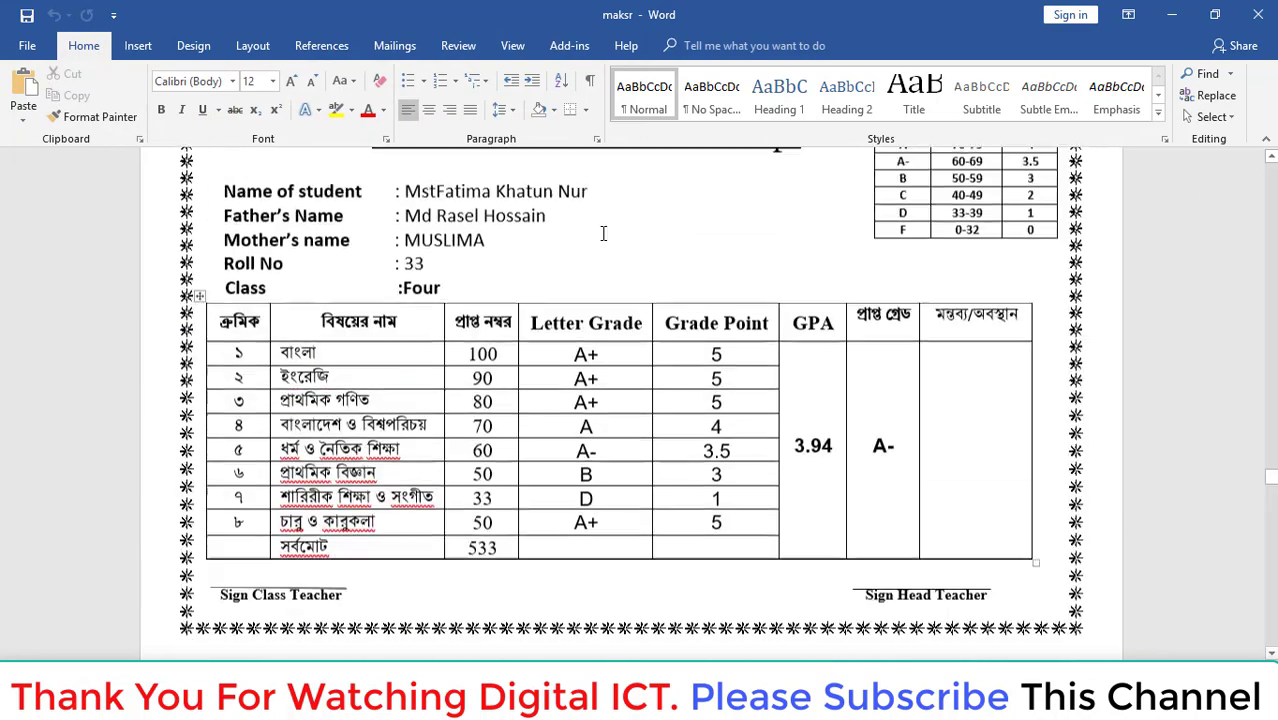
{"action": "scroll", "coordinate": [645, 230], "scroll_direction": "up", "scroll_amount": 5}
{"action": "scroll", "coordinate": [645, 230], "scroll_direction": "up", "scroll_amount": 2}
{"action": "scroll", "coordinate": [410, 308], "scroll_direction": "up", "scroll_amount": 3}
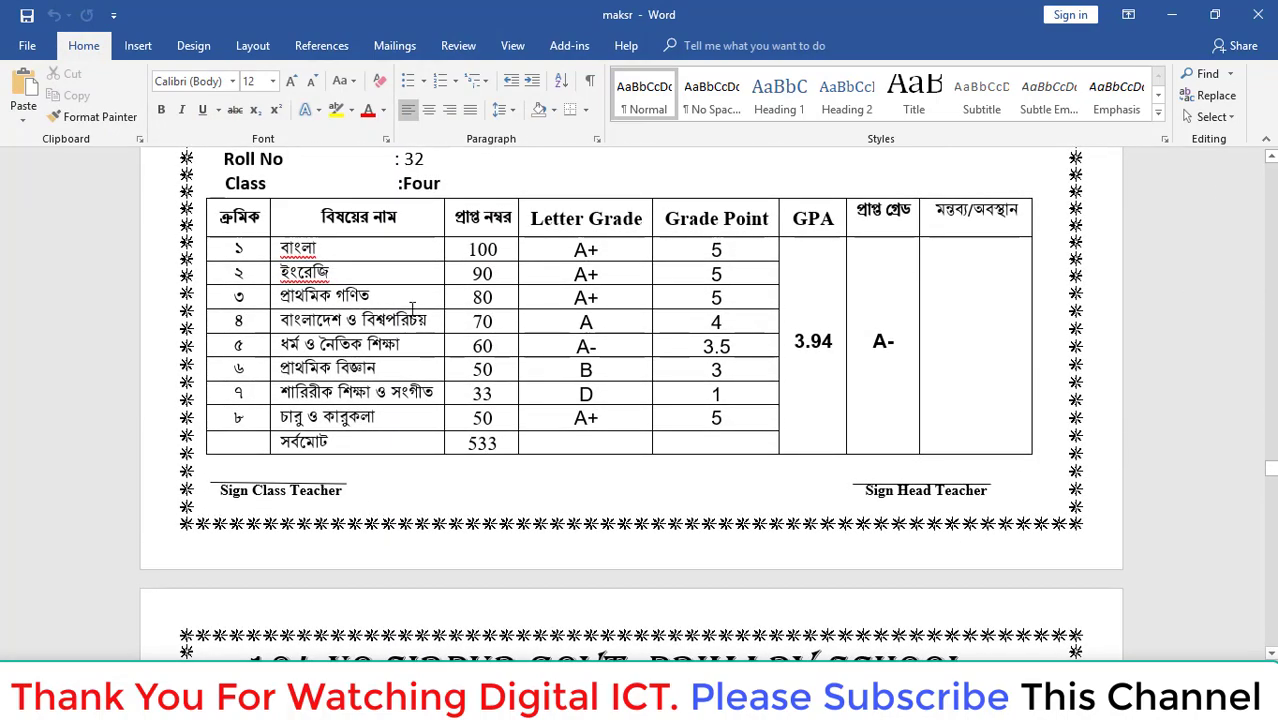
{"action": "scroll", "coordinate": [411, 308], "scroll_direction": "up", "scroll_amount": 4}
{"action": "scroll", "coordinate": [411, 308], "scroll_direction": "down", "scroll_amount": 7}
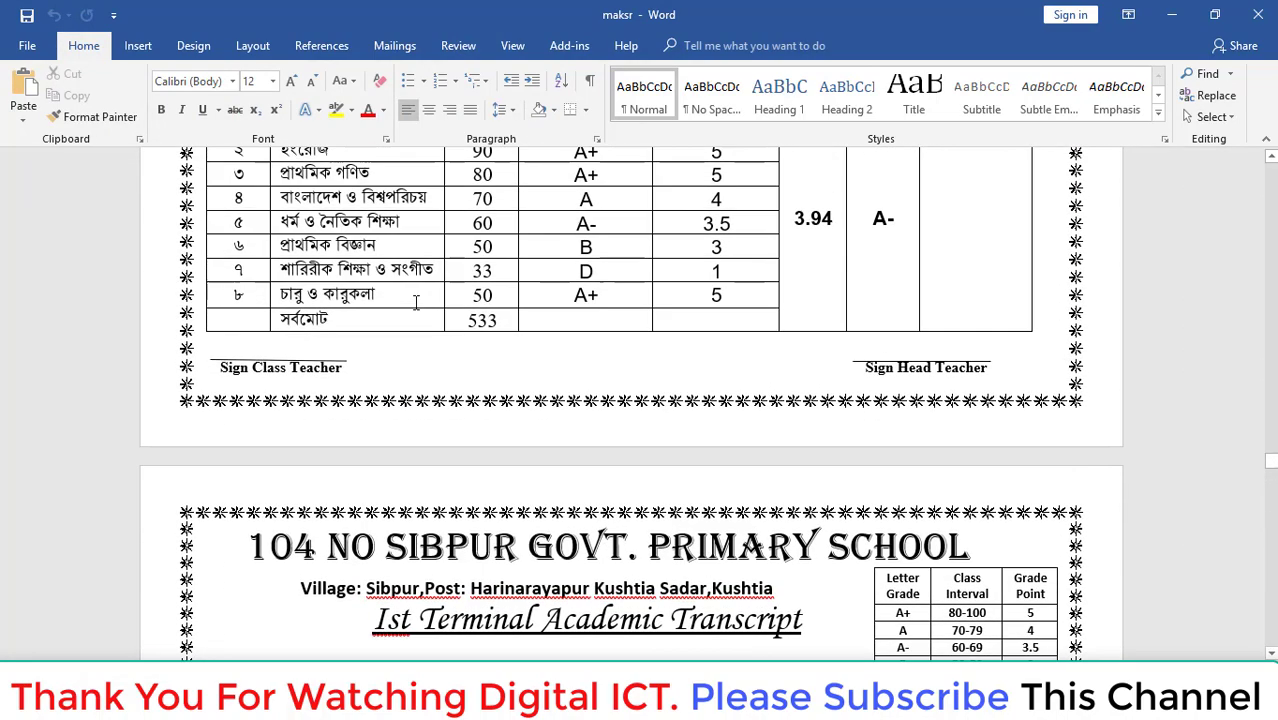
Close the saved maksr document and scroll through the marksheet template.
{"action": "left_click", "coordinate": [1260, 17]}
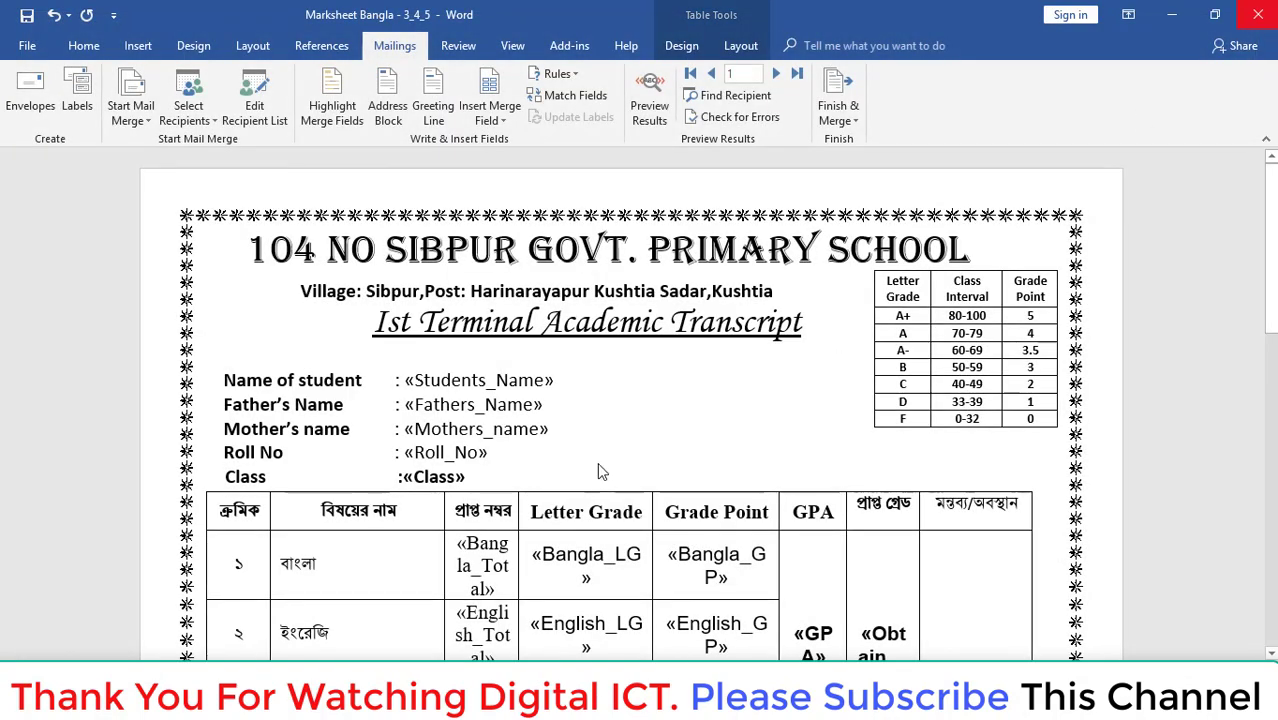
{"action": "scroll", "coordinate": [740, 530], "scroll_direction": "down", "scroll_amount": 6}
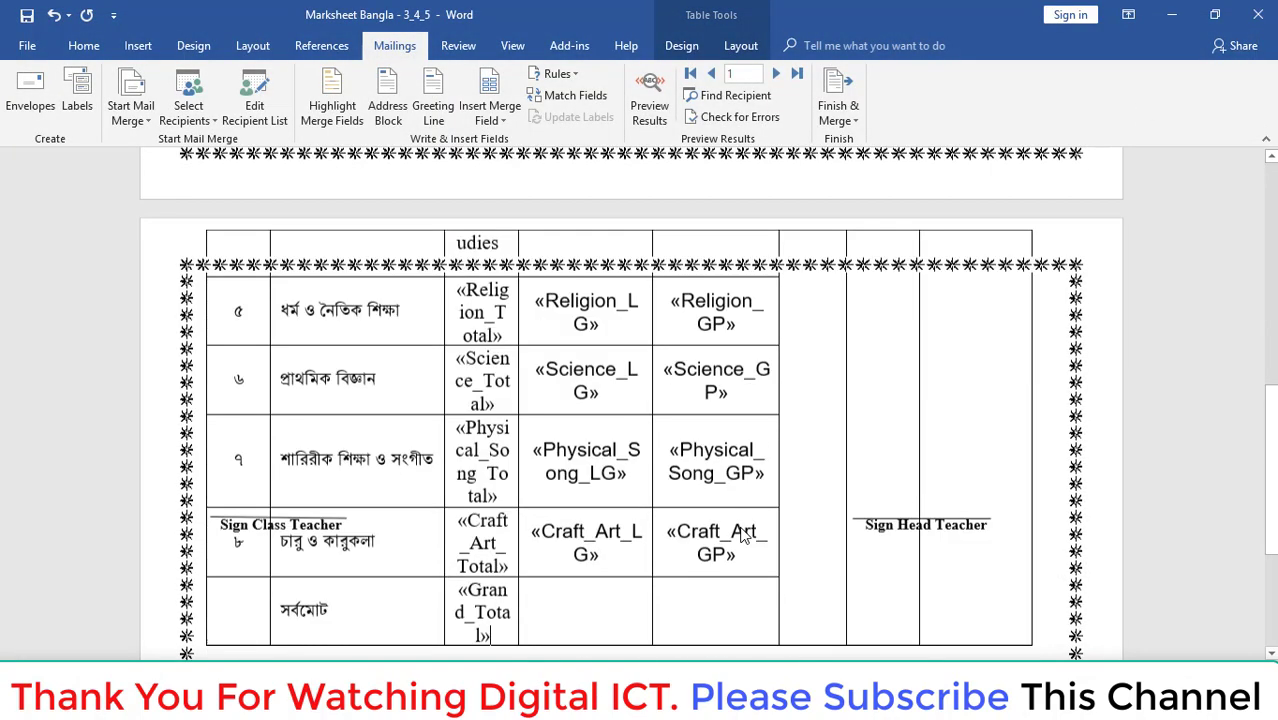
{"action": "scroll", "coordinate": [742, 520], "scroll_direction": "down", "scroll_amount": 2}
{"action": "scroll", "coordinate": [800, 490], "scroll_direction": "up", "scroll_amount": 2}
{"action": "scroll", "coordinate": [908, 342], "scroll_direction": "up", "scroll_amount": 1}
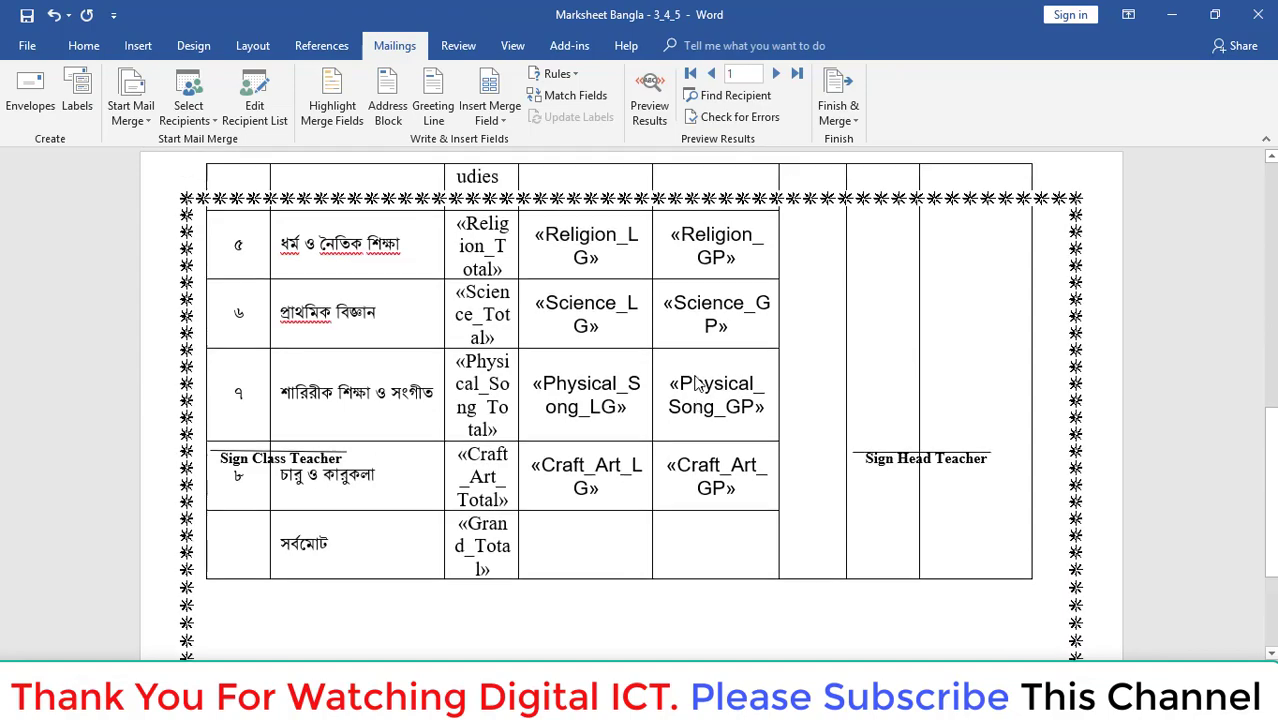
{"action": "scroll", "coordinate": [950, 350], "scroll_direction": "up", "scroll_amount": 3}
{"action": "scroll", "coordinate": [1050, 363], "scroll_direction": "up", "scroll_amount": 3}
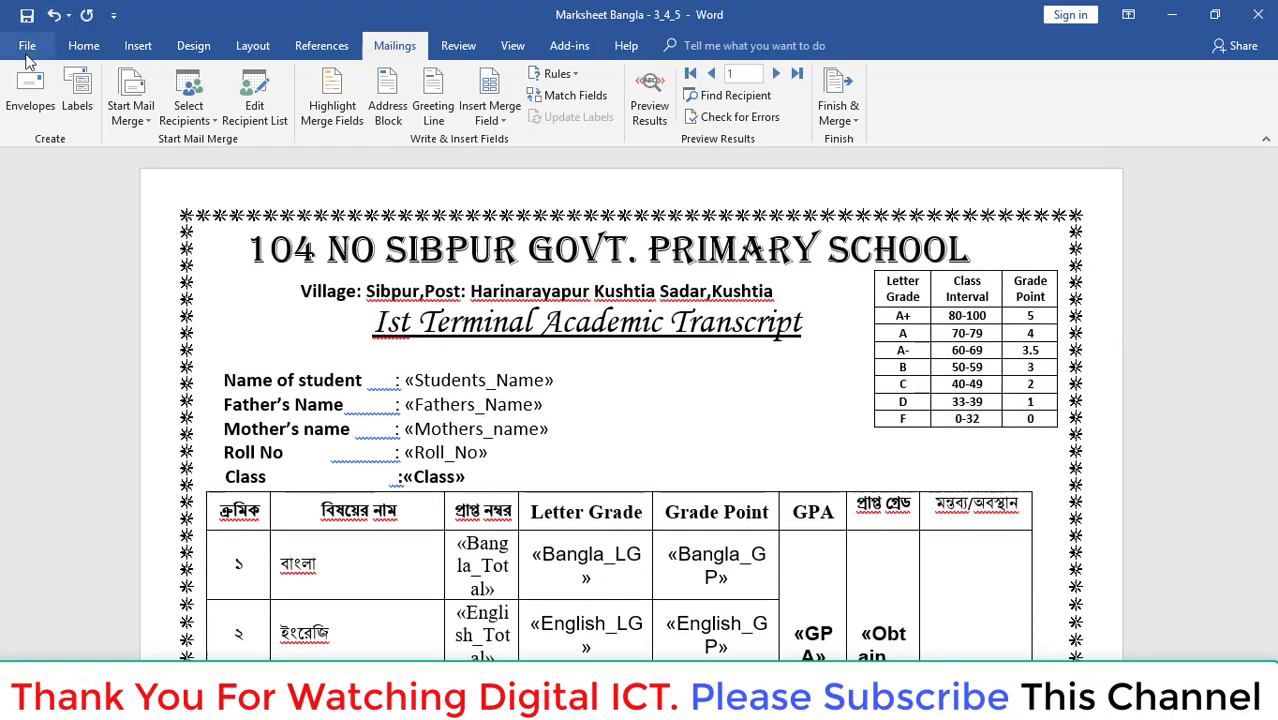
{"action": "scroll", "coordinate": [352, 449], "scroll_direction": "down", "scroll_amount": 1}
{"action": "scroll", "coordinate": [700, 440], "scroll_direction": "down", "scroll_amount": 2}
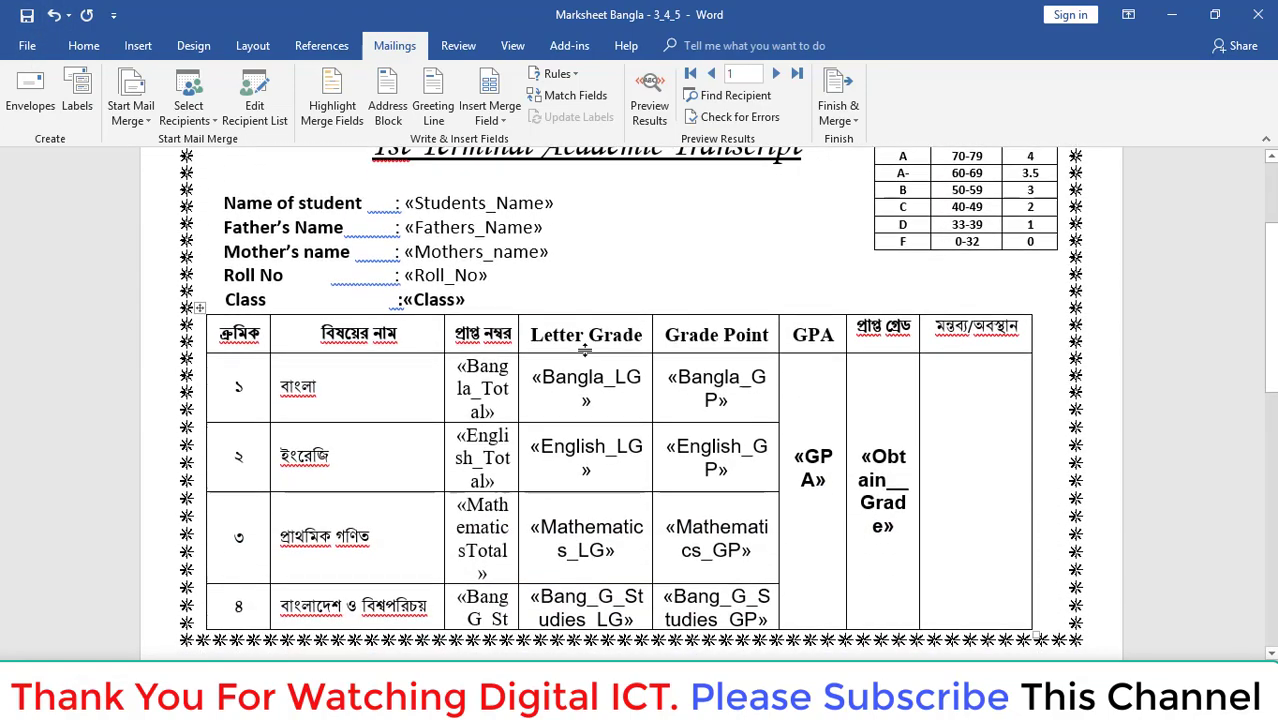
{"action": "scroll", "coordinate": [970, 437], "scroll_direction": "down", "scroll_amount": 1}
{"action": "scroll", "coordinate": [610, 433], "scroll_direction": "down", "scroll_amount": 4}
{"action": "scroll", "coordinate": [610, 433], "scroll_direction": "down", "scroll_amount": 1}
{"action": "scroll", "coordinate": [450, 390], "scroll_direction": "down", "scroll_amount": 4}
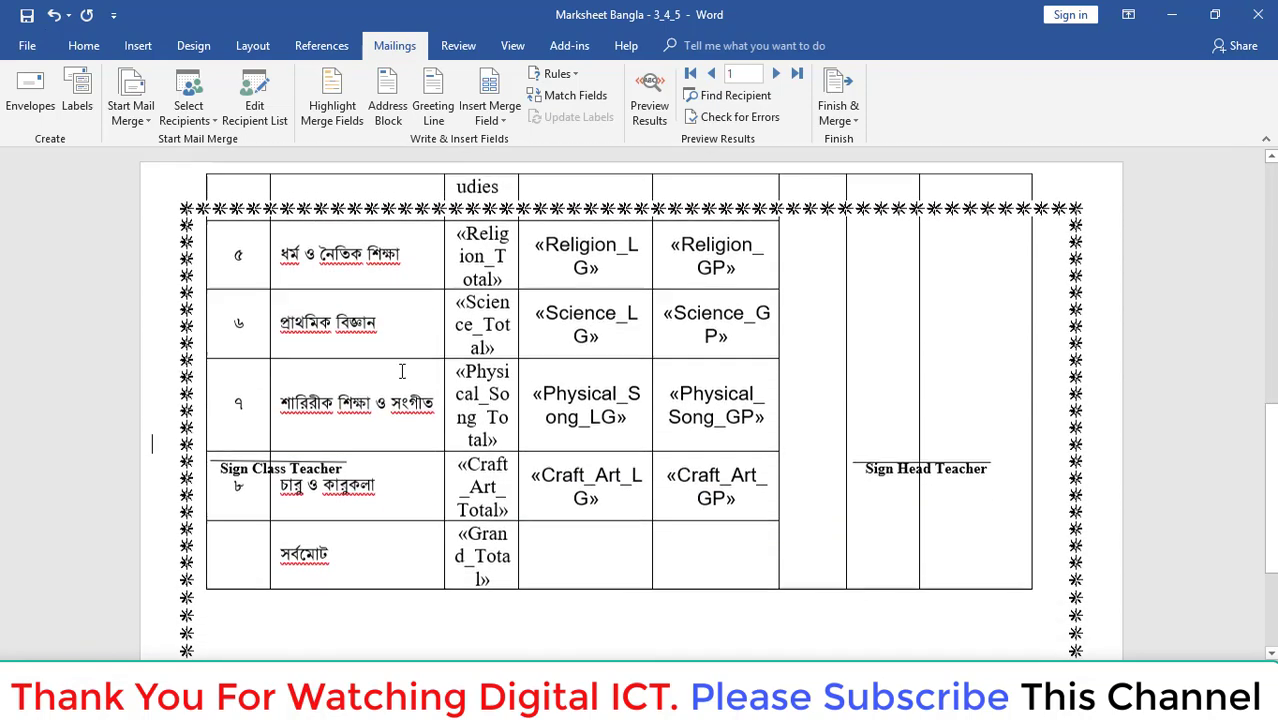
{"action": "scroll", "coordinate": [402, 368], "scroll_direction": "up", "scroll_amount": 2}
{"action": "scroll", "coordinate": [300, 300], "scroll_direction": "up", "scroll_amount": 5}
{"action": "scroll", "coordinate": [229, 249], "scroll_direction": "up", "scroll_amount": 1}
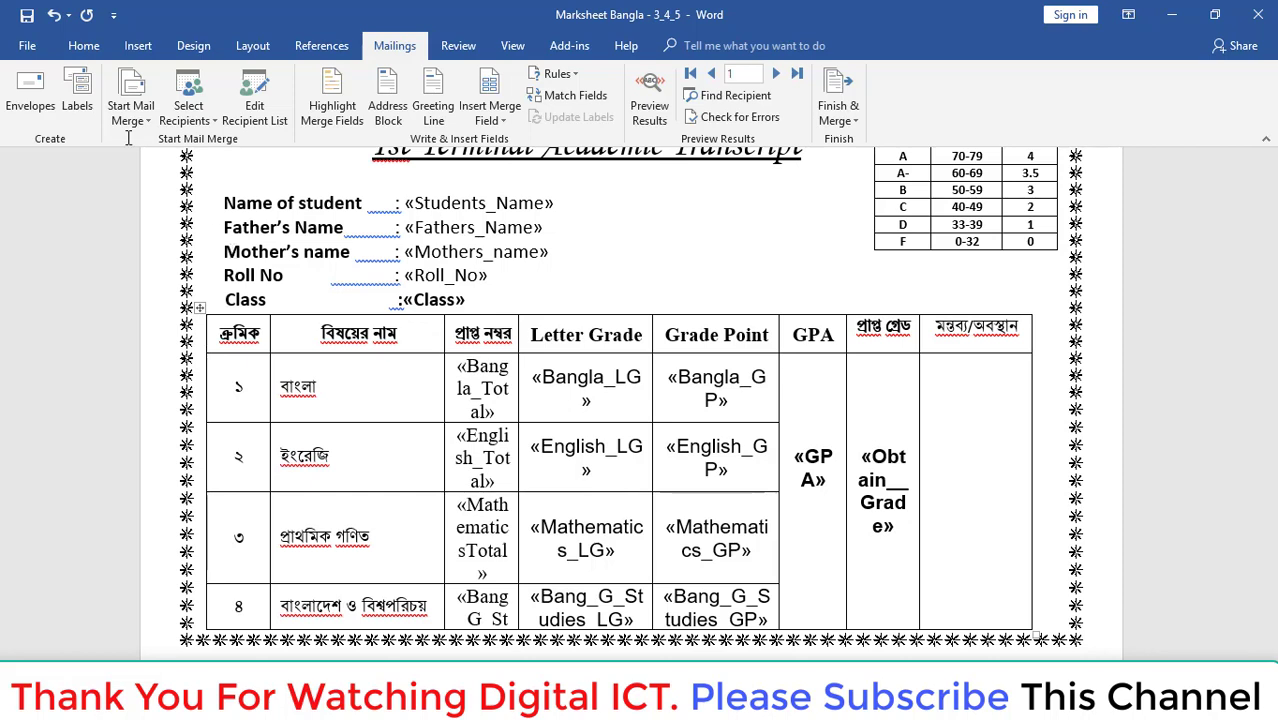
{"action": "mouse_move", "coordinate": [529, 318]}
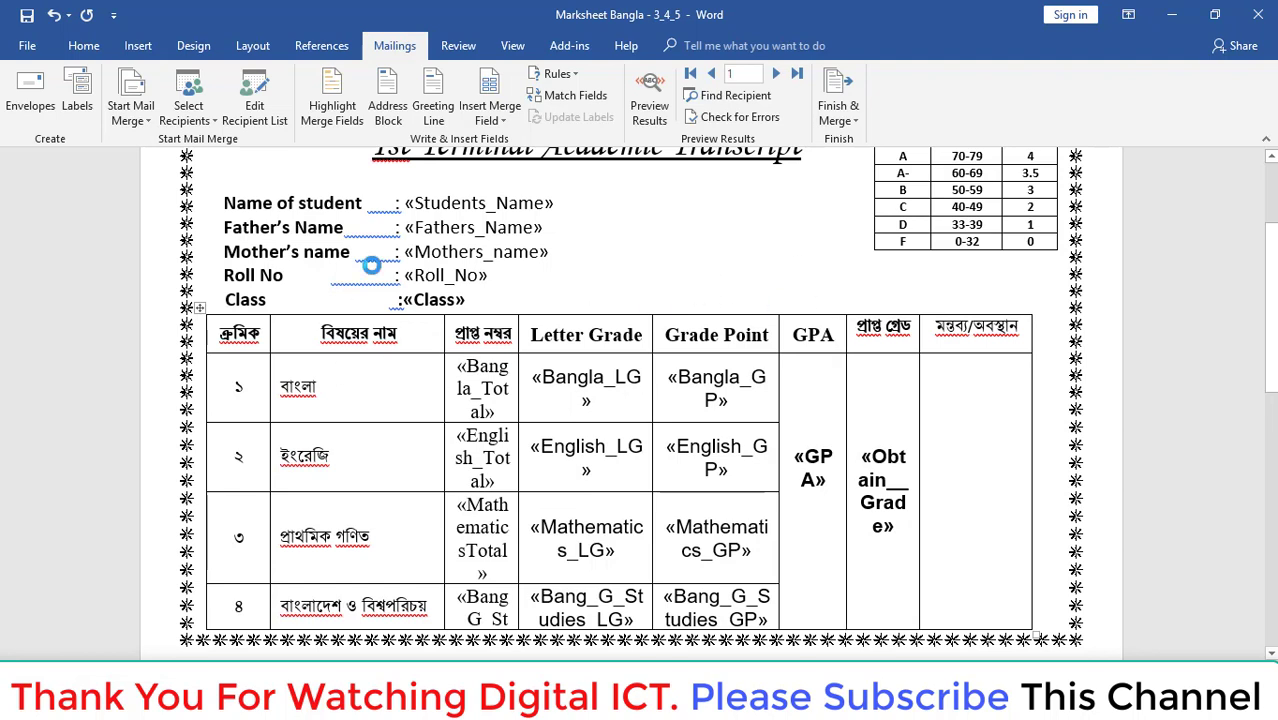
Cancel the Edit Individual Documents merge and return to the Marks folder in File Explorer.
{"action": "left_click", "coordinate": [847, 119]}
{"action": "left_click", "coordinate": [853, 143]}
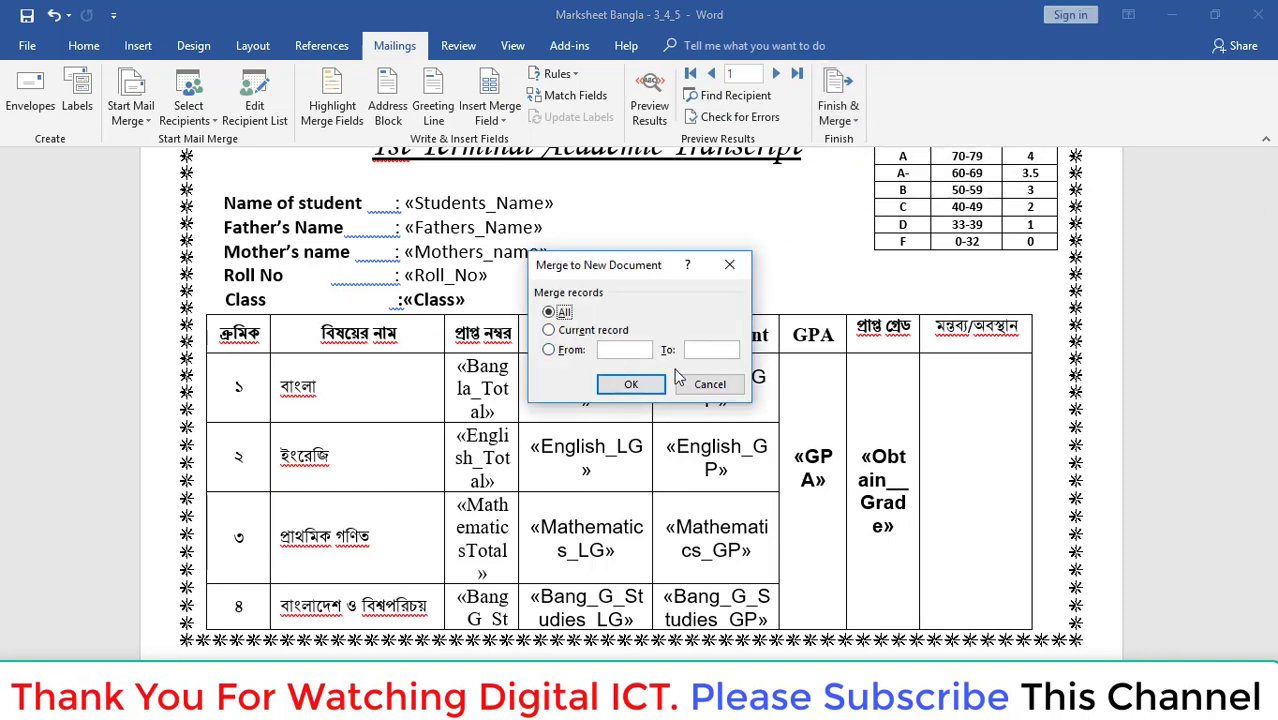
{"action": "left_click", "coordinate": [710, 386]}
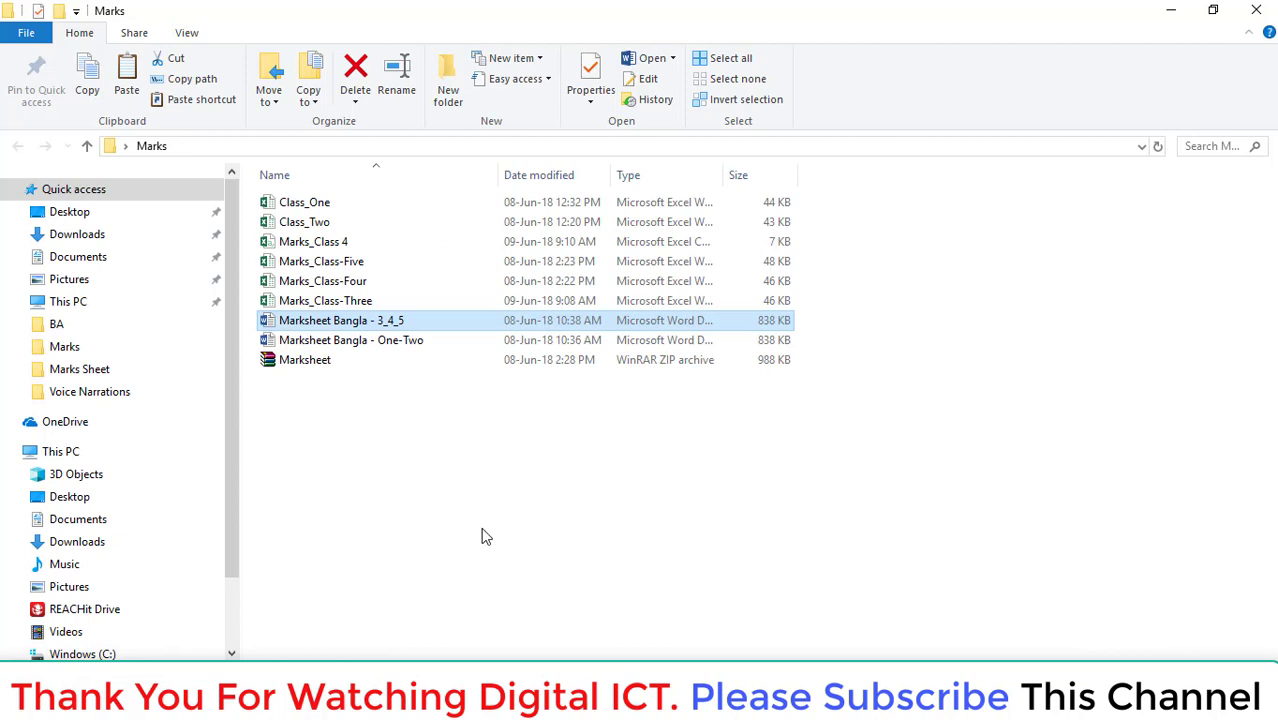
{"action": "left_click", "coordinate": [483, 533]}
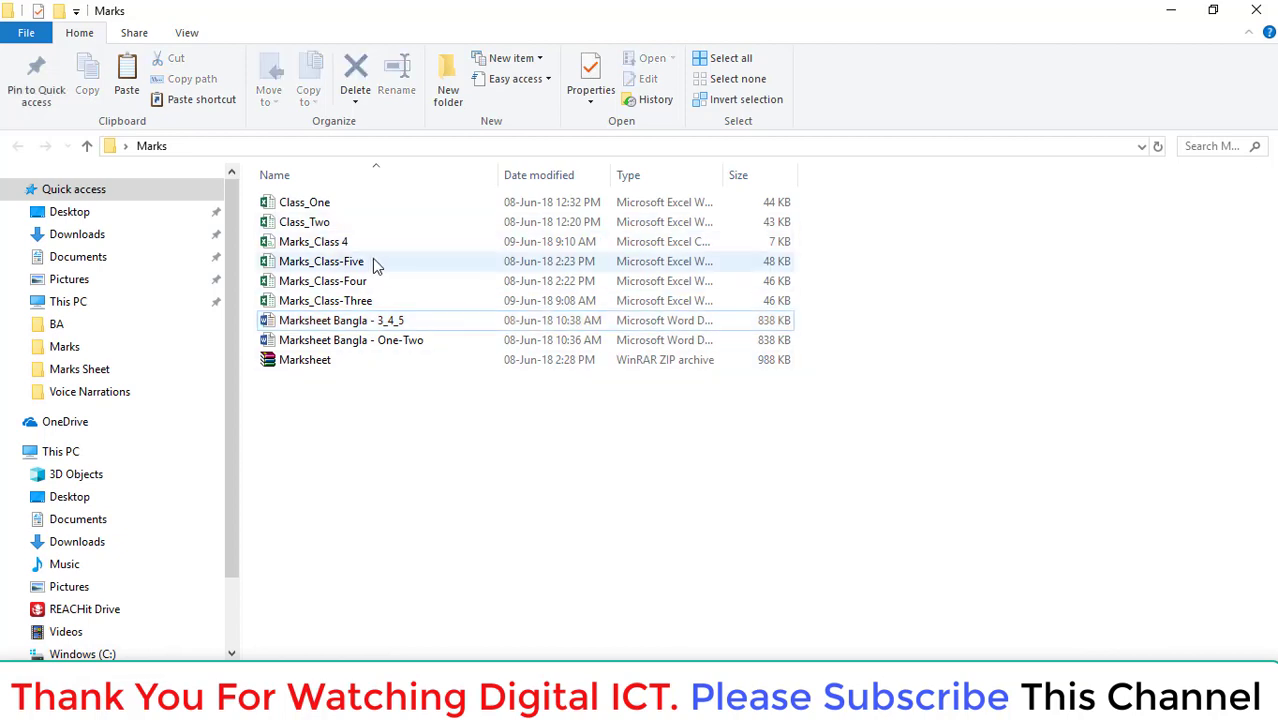
{"action": "left_click", "coordinate": [331, 208]}
{"action": "double_click", "coordinate": [331, 208]}
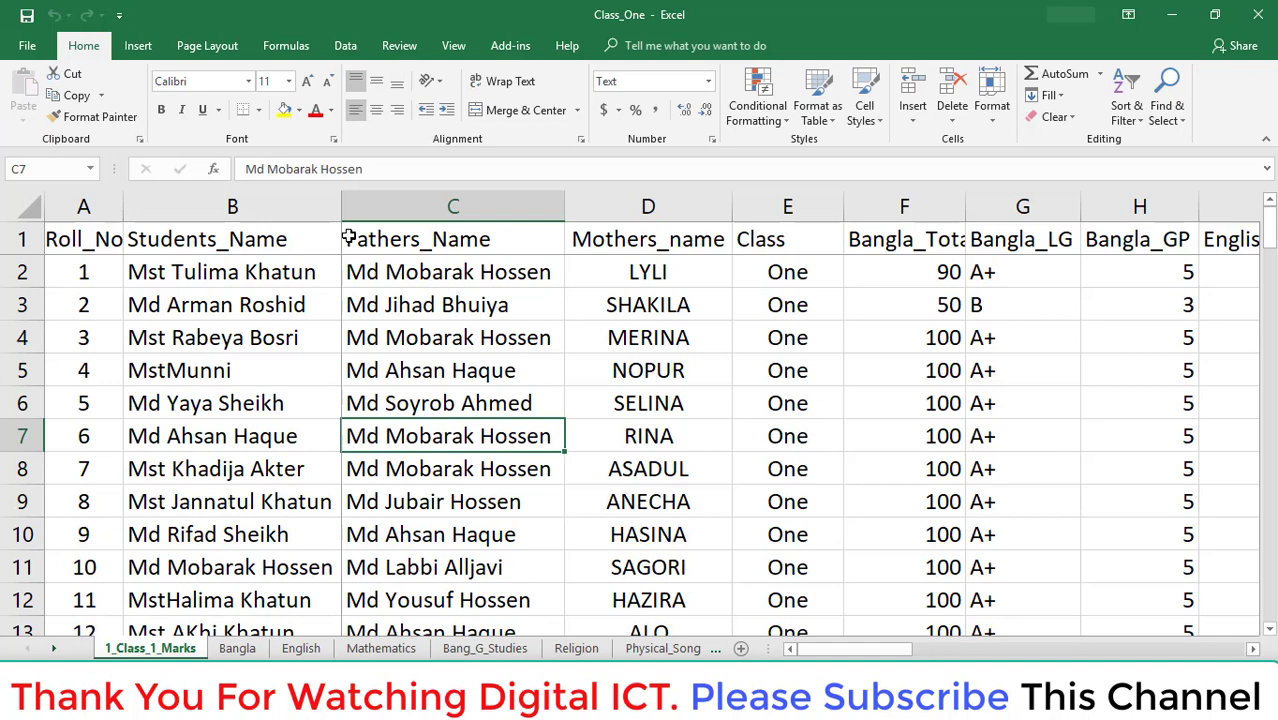
{"action": "left_click", "coordinate": [237, 648]}
{"action": "left_click", "coordinate": [297, 648]}
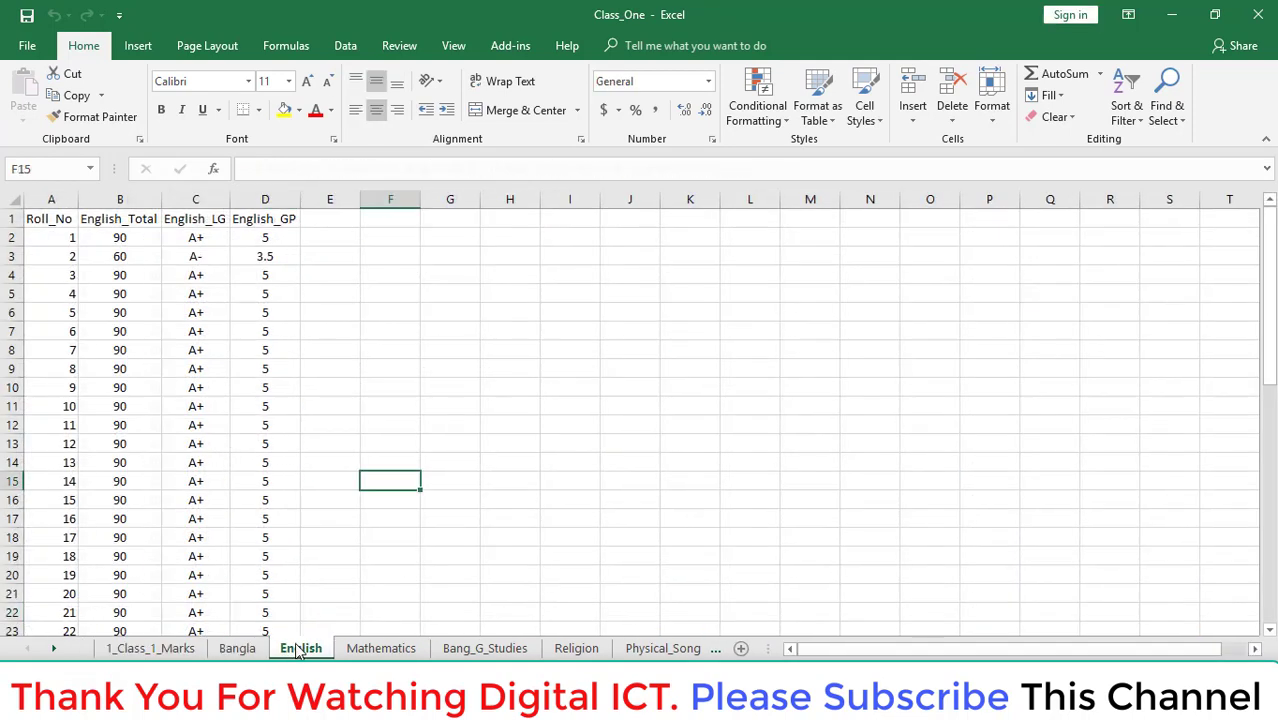
{"action": "left_click", "coordinate": [378, 648]}
{"action": "left_click", "coordinate": [485, 648]}
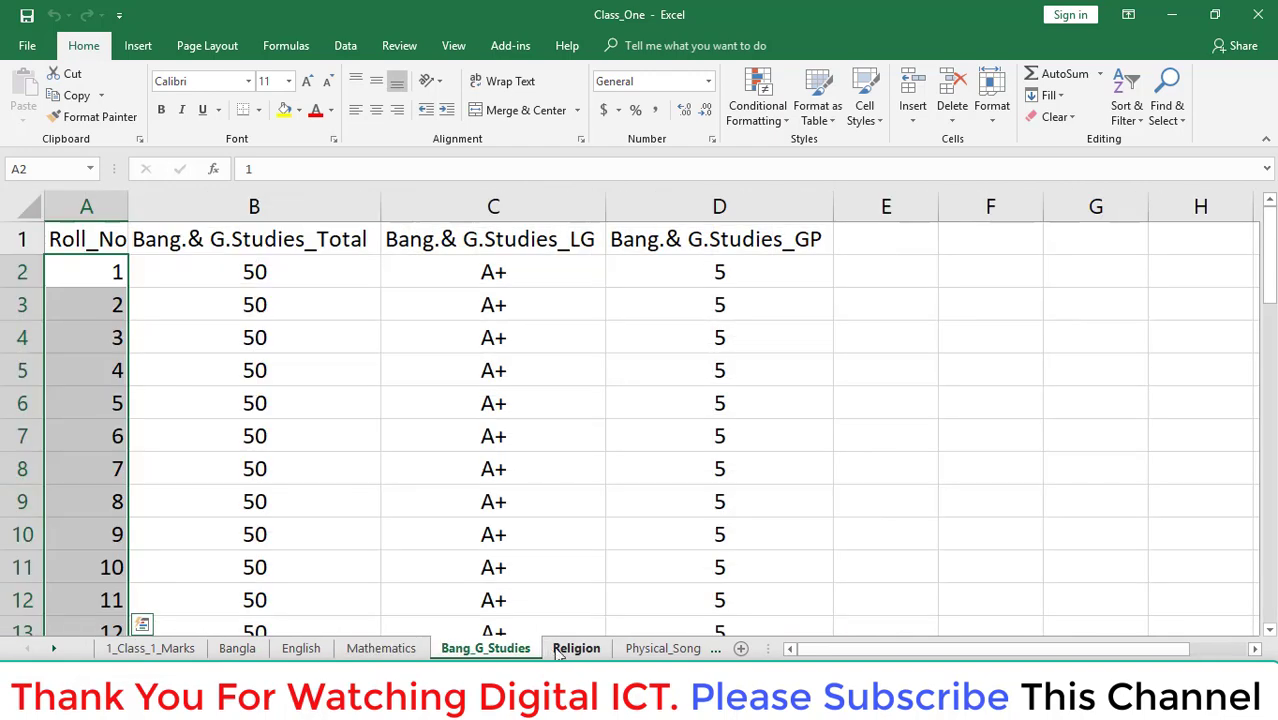
{"action": "left_click", "coordinate": [572, 648]}
{"action": "left_click", "coordinate": [662, 648]}
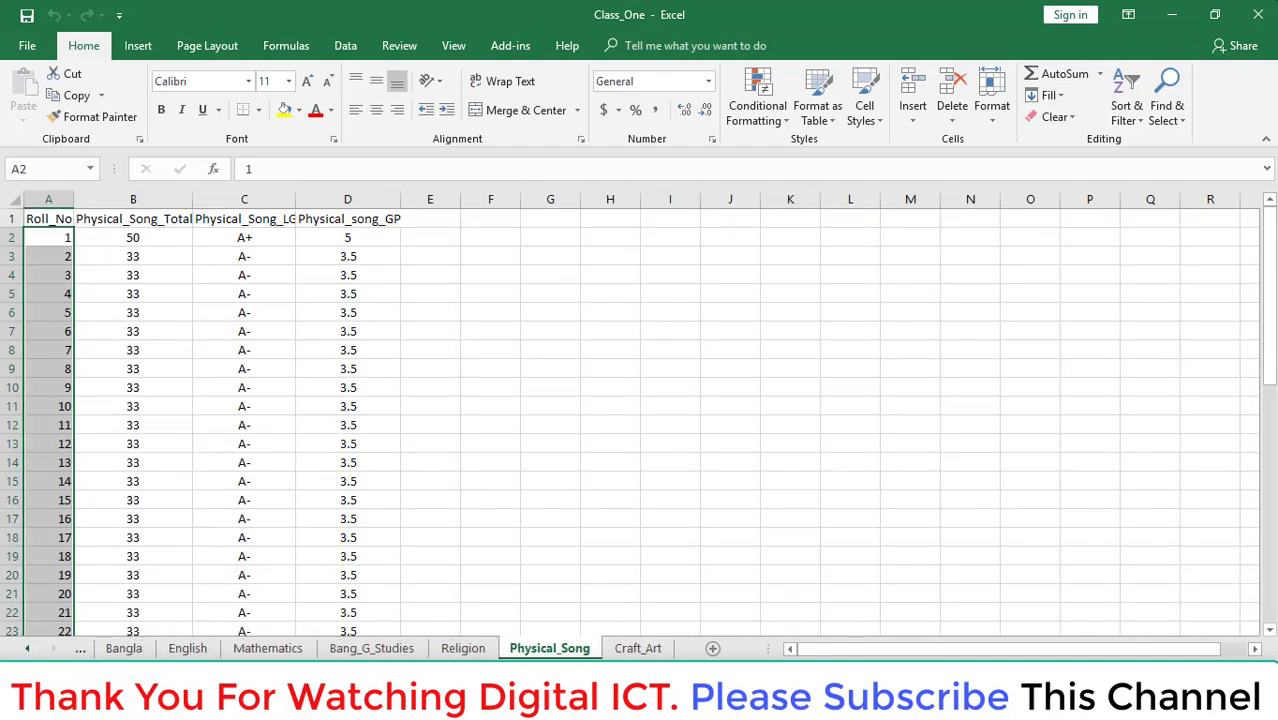
{"action": "left_click", "coordinate": [1258, 15]}
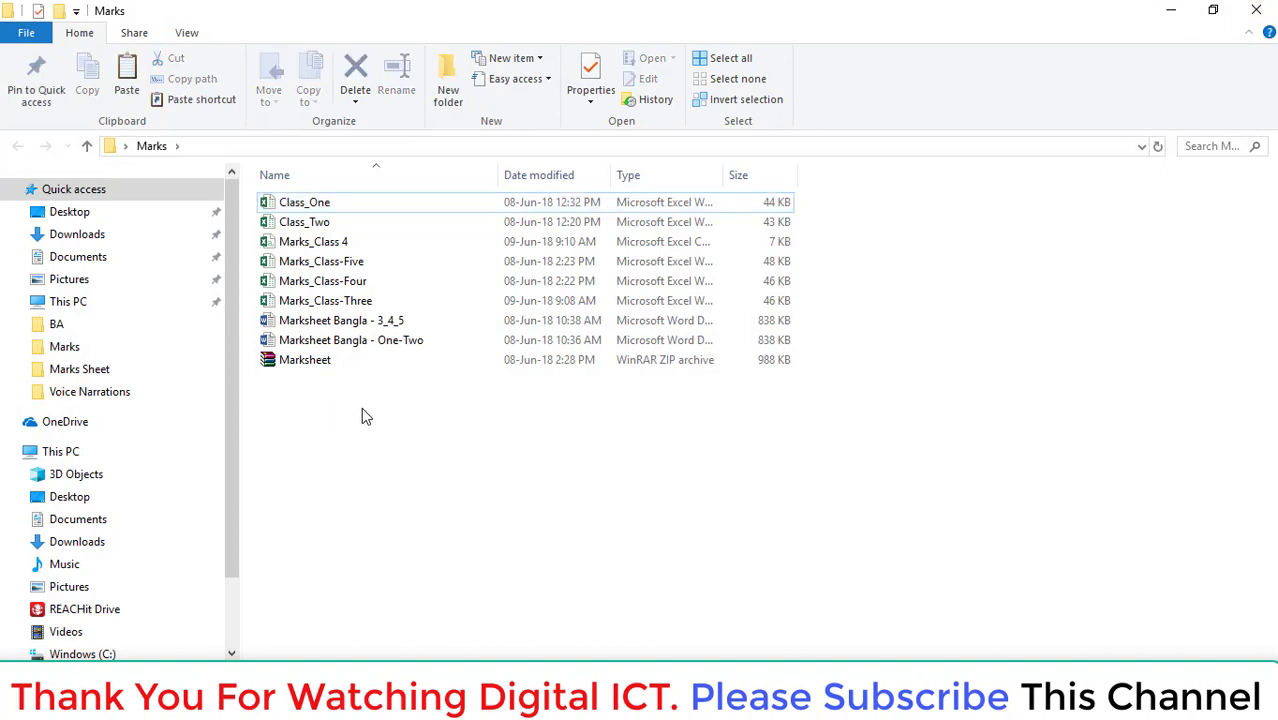
{"action": "left_click", "coordinate": [378, 348]}
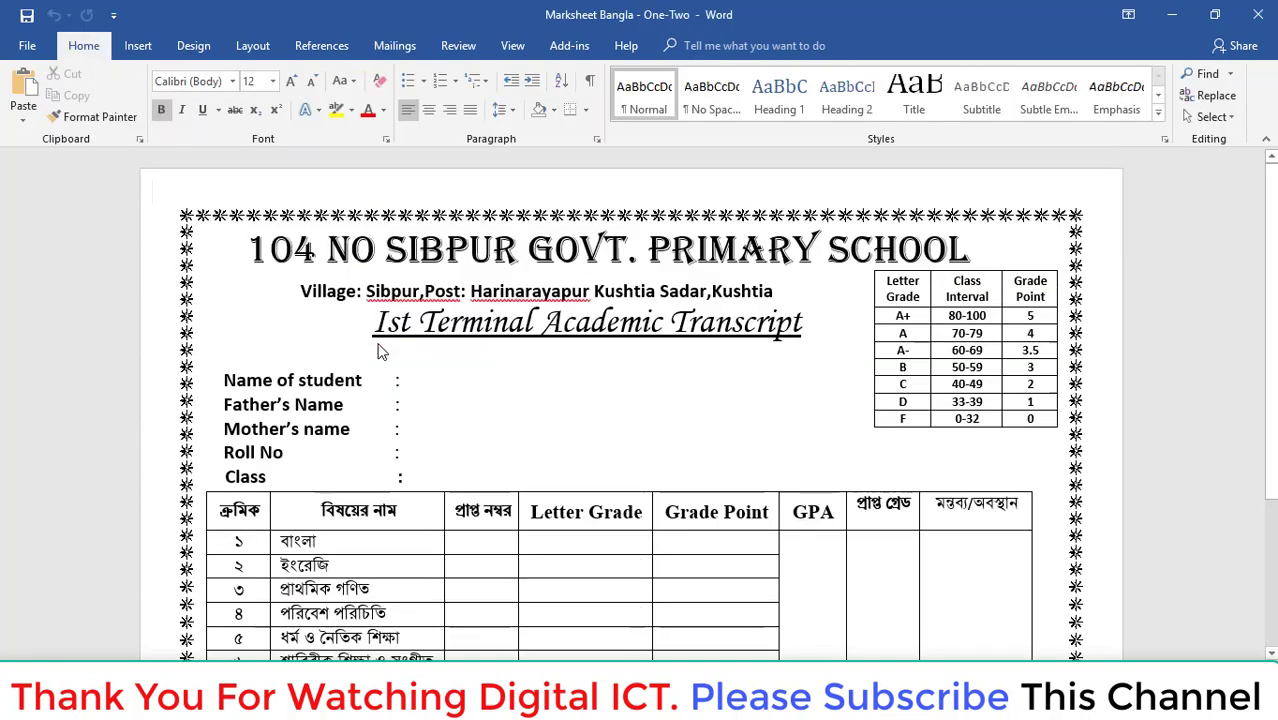
Review the Marksheet Bangla - One-Two template's seven subject rows and সর্বমোট row.
{"action": "scroll", "coordinate": [380, 346], "scroll_direction": "down", "scroll_amount": 1}
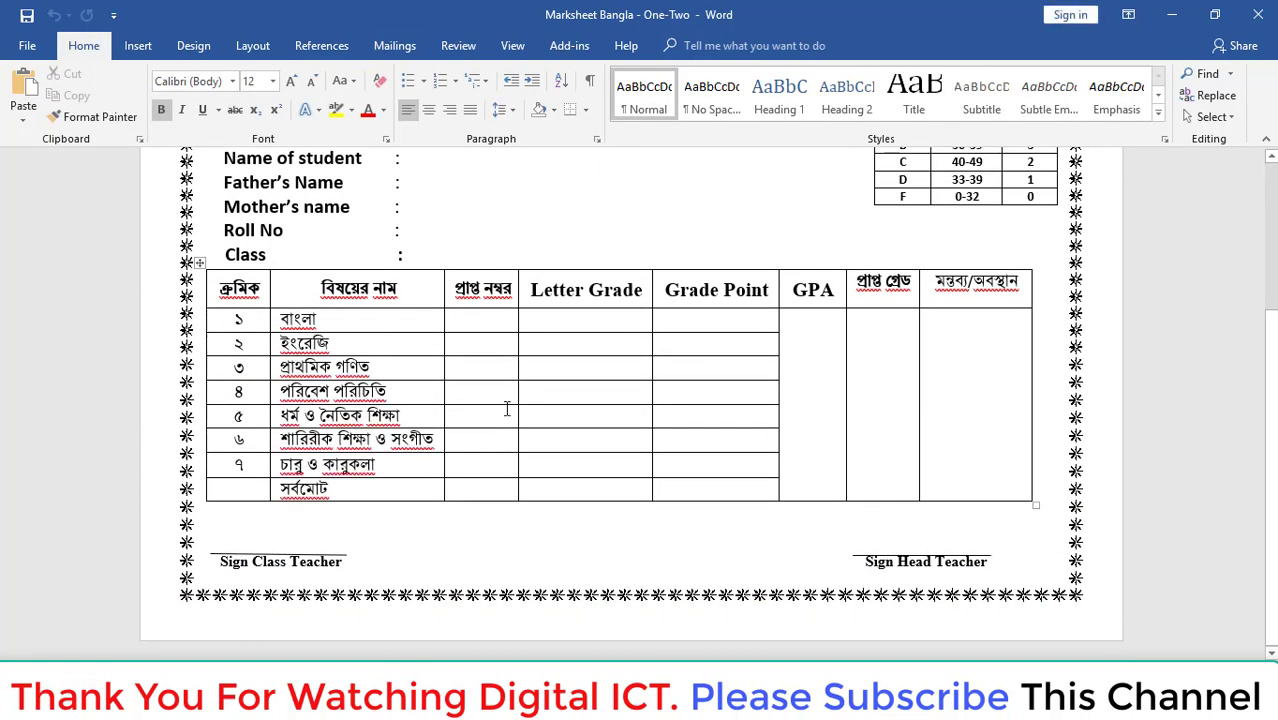
{"action": "scroll", "coordinate": [480, 318], "scroll_direction": "up", "scroll_amount": 1}
{"action": "scroll", "coordinate": [480, 318], "scroll_direction": "up", "scroll_amount": 4}
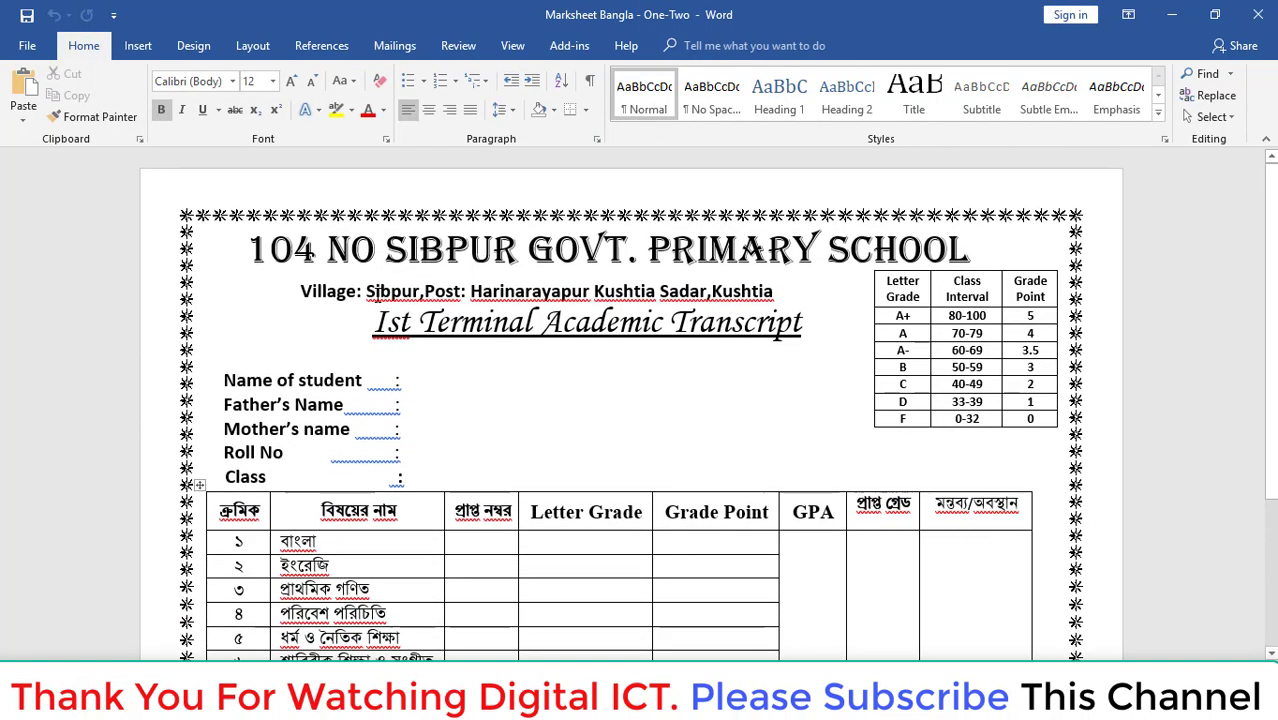
{"action": "scroll", "coordinate": [240, 395], "scroll_direction": "down", "scroll_amount": 4}
{"action": "scroll", "coordinate": [245, 400], "scroll_direction": "down", "scroll_amount": 1}
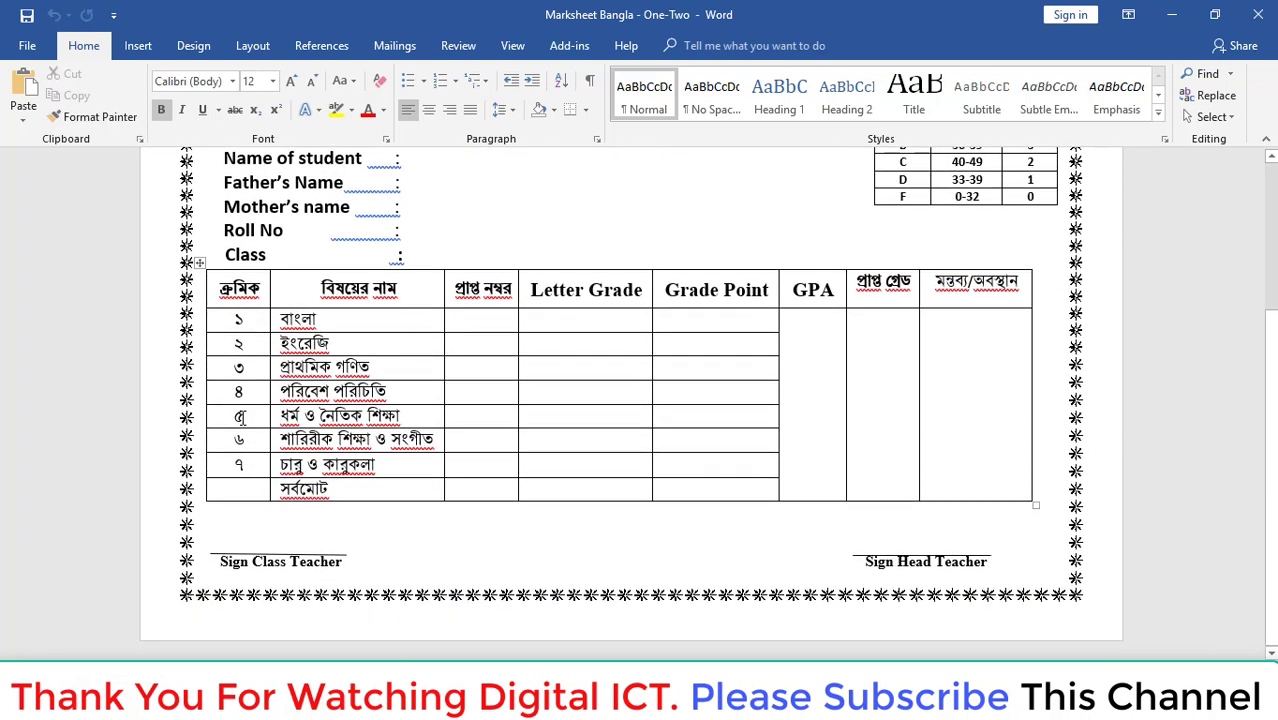
{"action": "scroll", "coordinate": [255, 410], "scroll_direction": "up", "scroll_amount": 4}
{"action": "scroll", "coordinate": [268, 420], "scroll_direction": "up", "scroll_amount": 1}
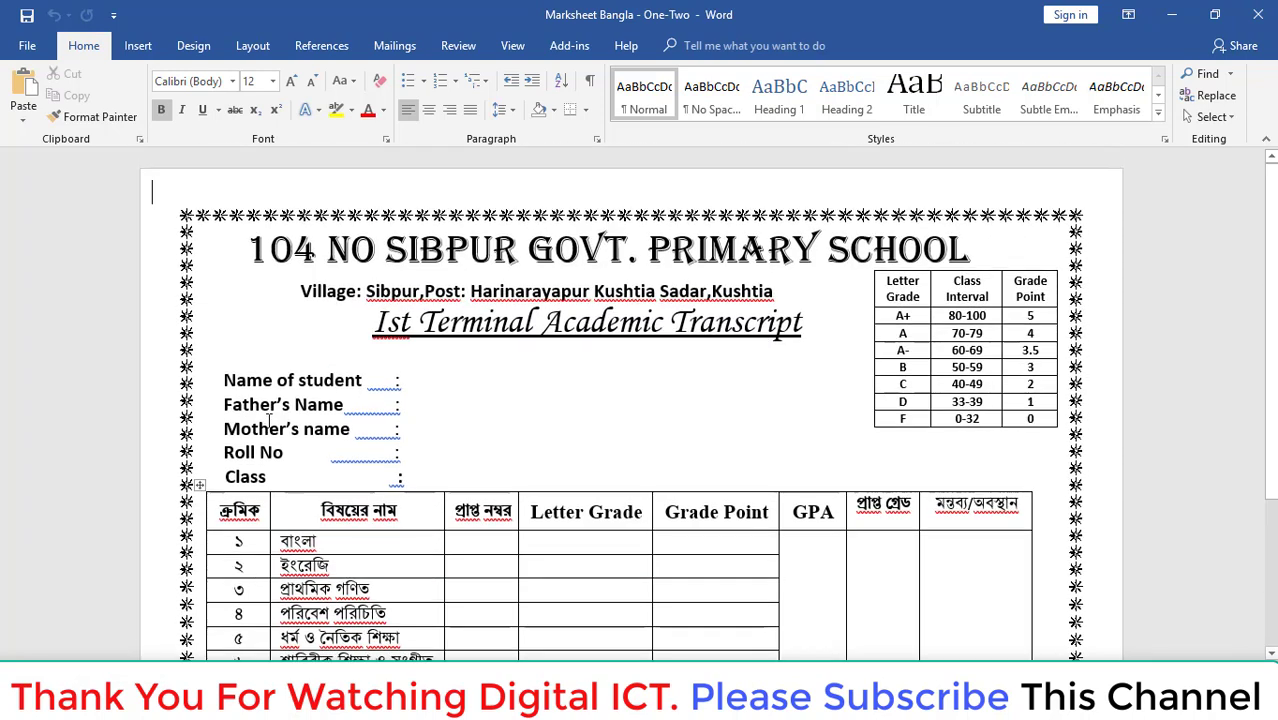